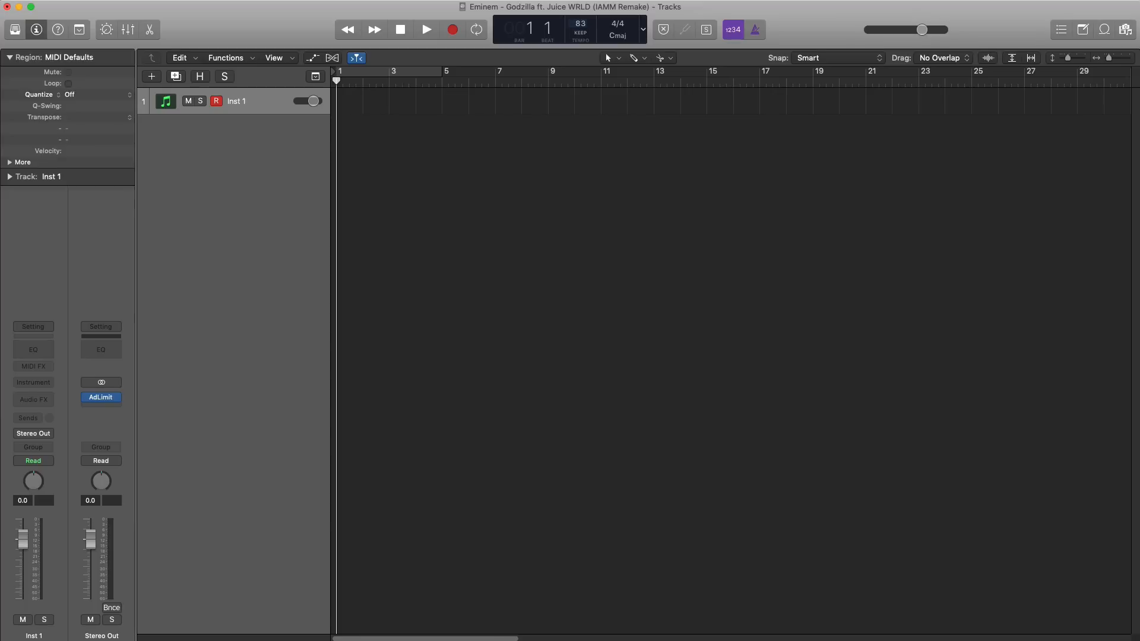
Turn on cycling over bars 1 to 5 and load the Eminem - Godzilla (Bass) channel strip setting on Inst 1.
{"action": "left_click", "coordinate": [422, 75]}
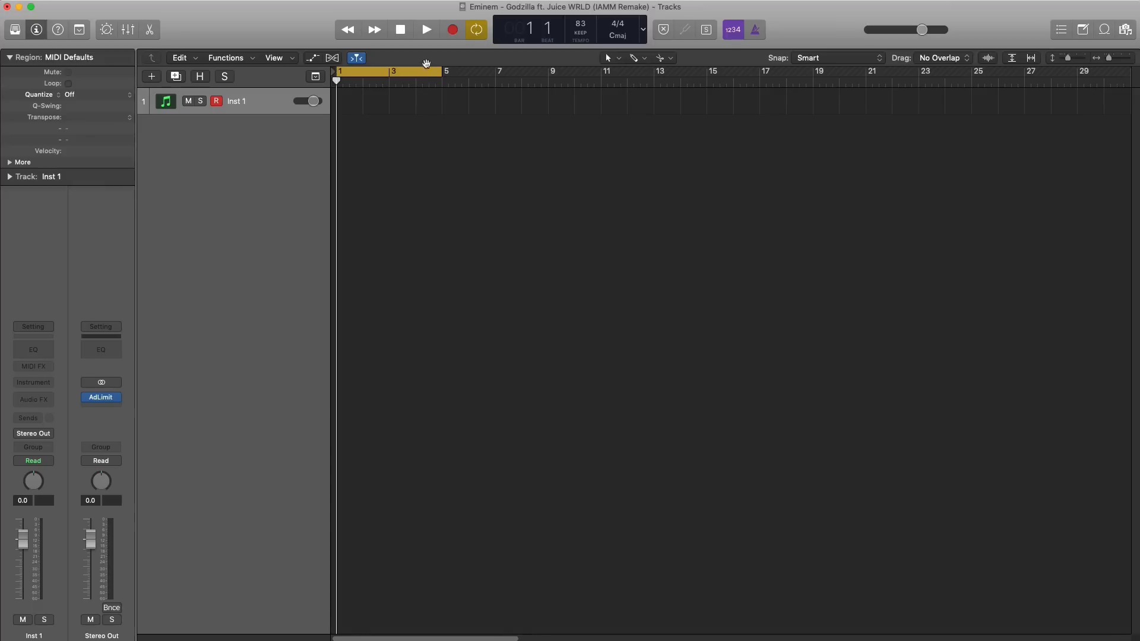
{"action": "left_click", "coordinate": [52, 327]}
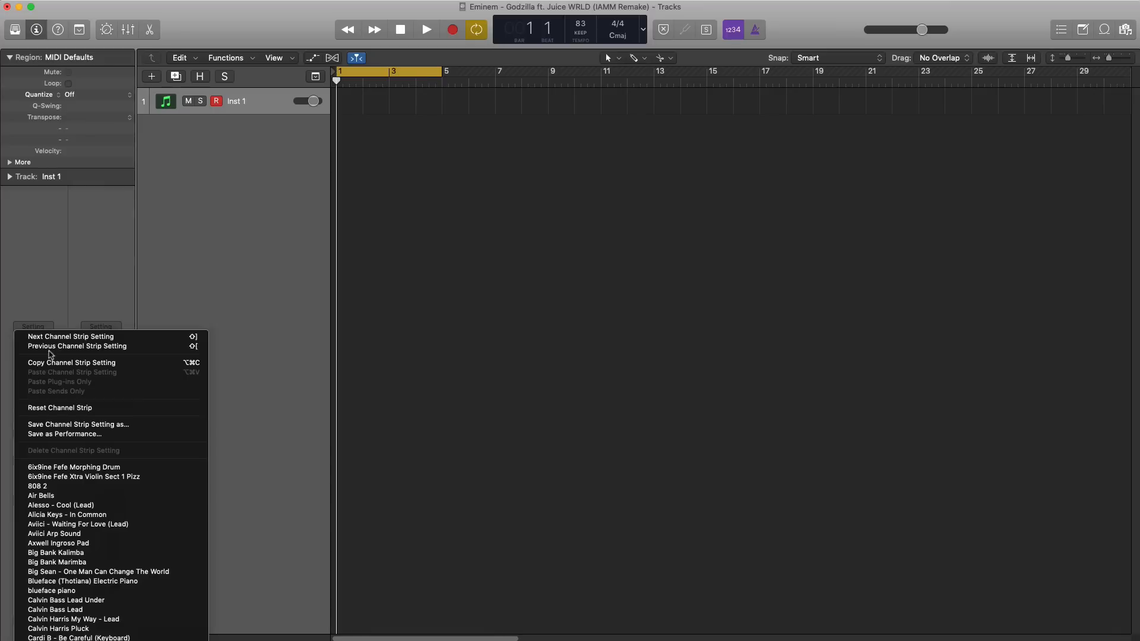
{"action": "scroll", "coordinate": [60, 445], "scroll_direction": "down", "scroll_amount": 10}
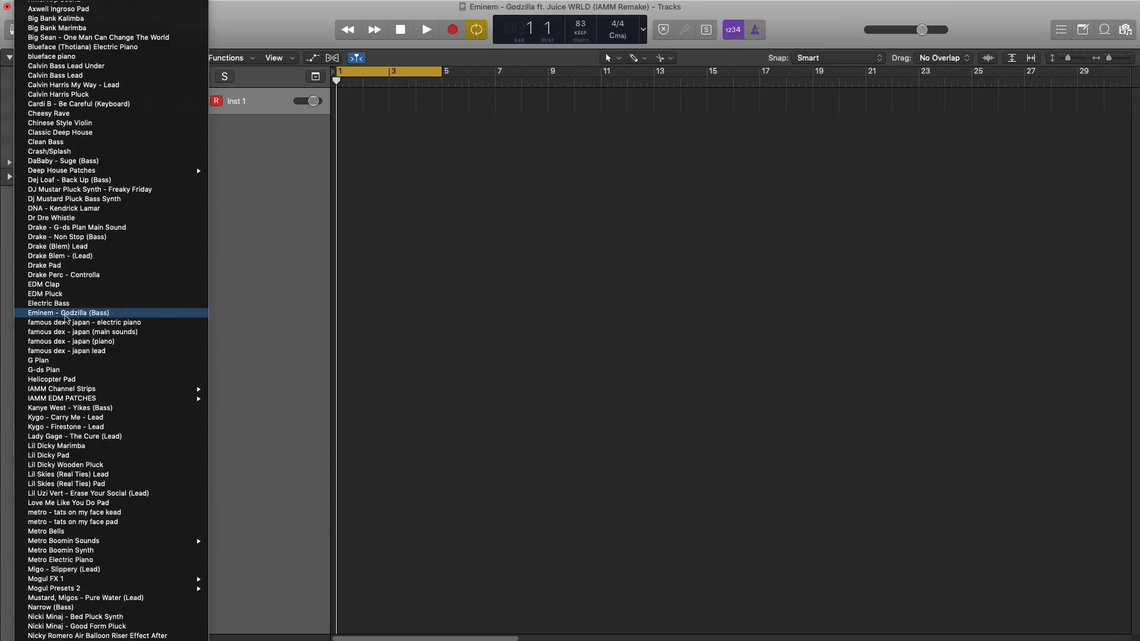
{"action": "left_click", "coordinate": [71, 313]}
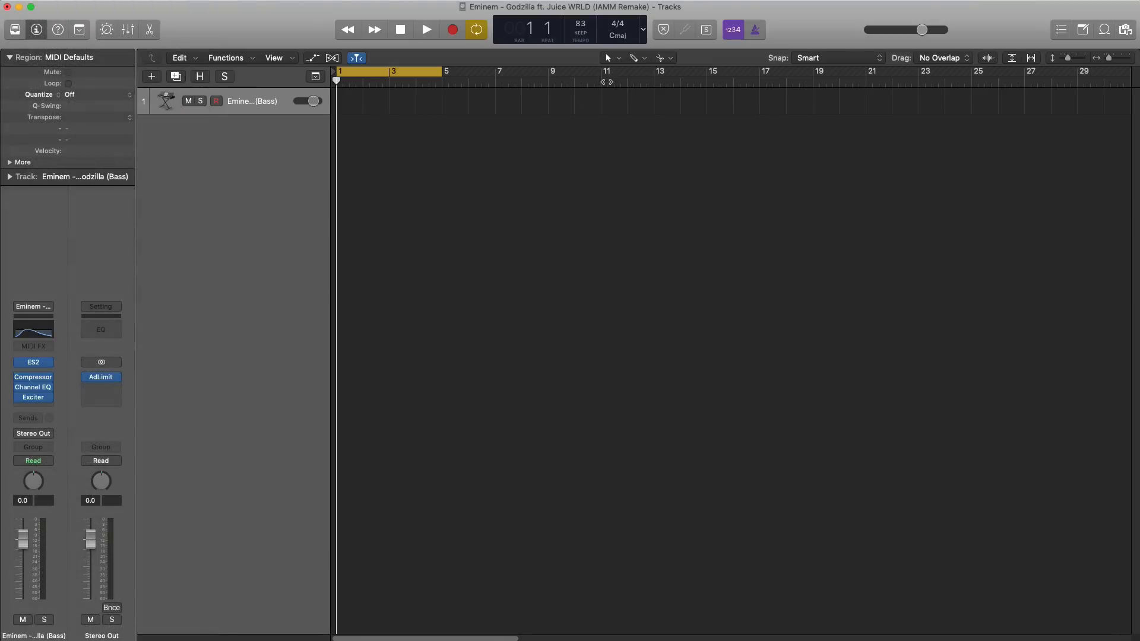
Create a four-bar MIDI region on the bass track, spanning bars 1 to 5.
{"action": "double_click", "coordinate": [348, 105]}
{"action": "left_click_drag", "start_coordinate": [360, 110], "coordinate": [436, 113]}
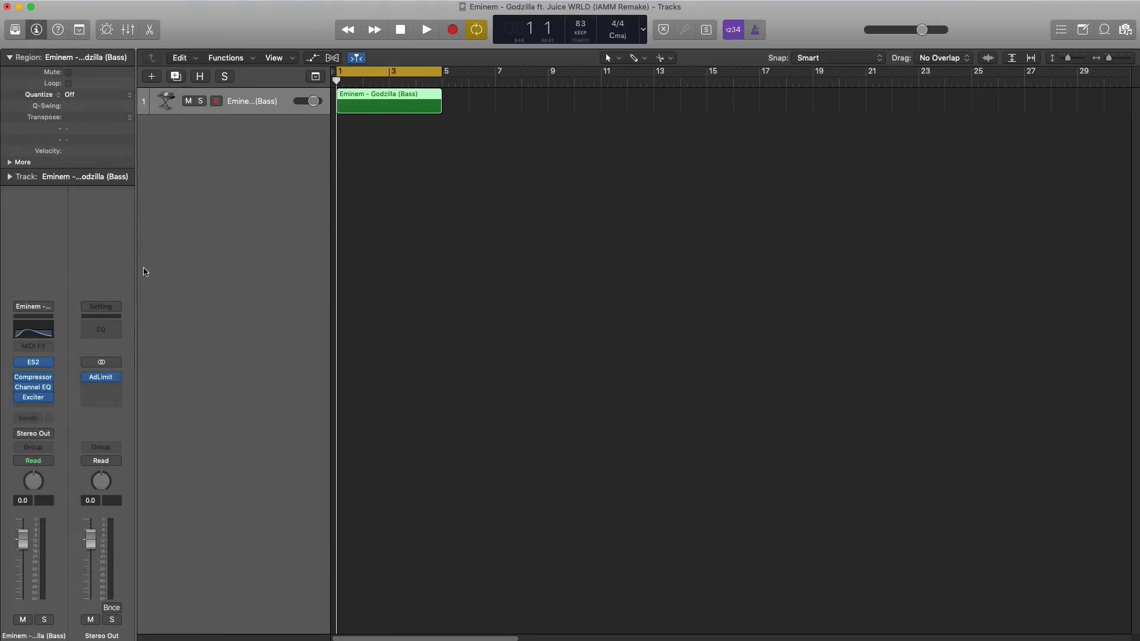
Review the bass track's ES2 synthesizer settings and its Exciter effect settings.
{"action": "left_click", "coordinate": [38, 365]}
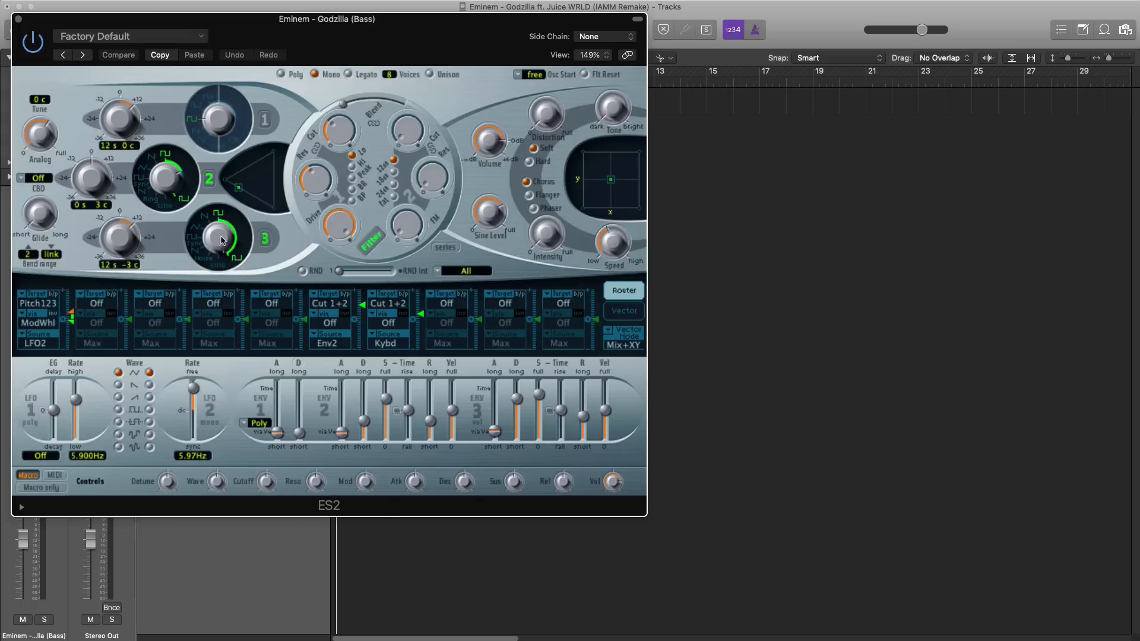
{"action": "left_click", "coordinate": [19, 20]}
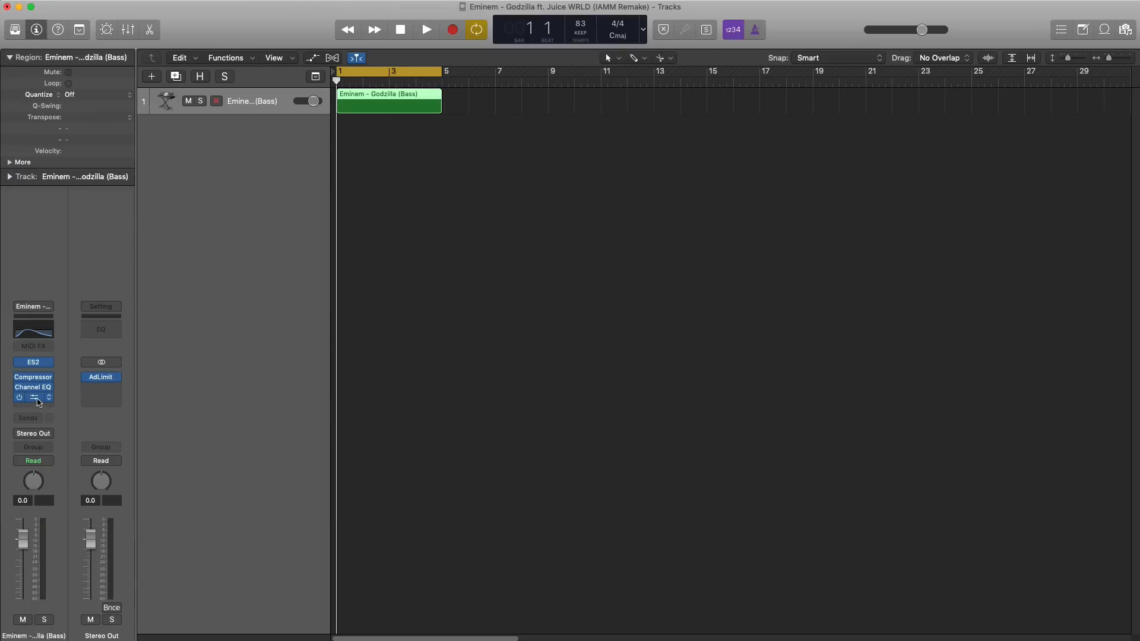
{"action": "left_click", "coordinate": [38, 402]}
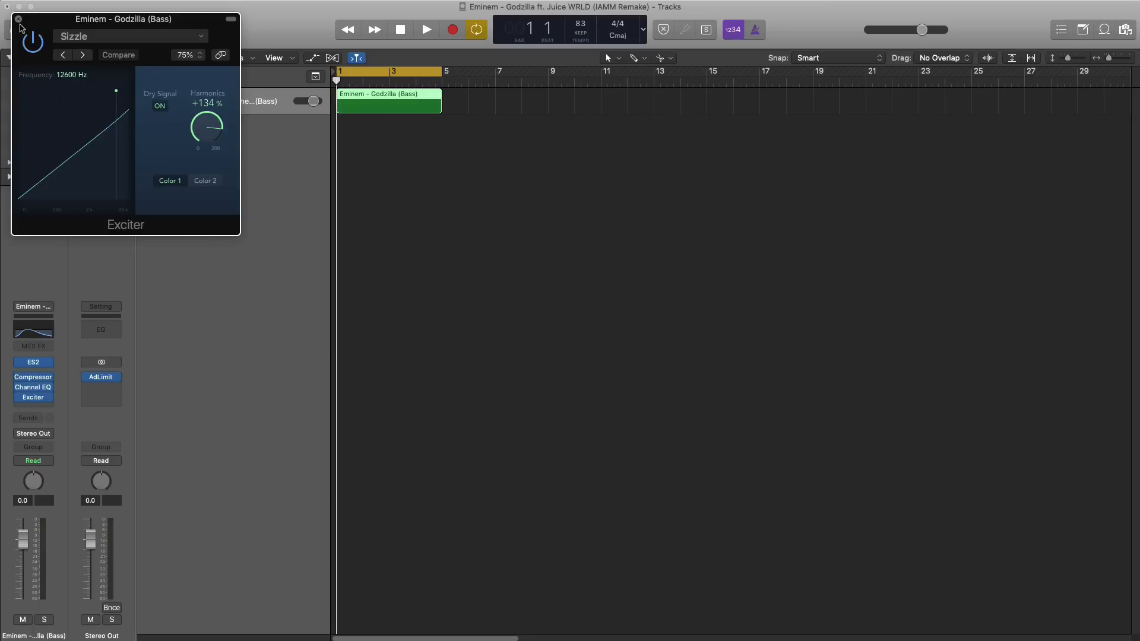
{"action": "left_click", "coordinate": [18, 19]}
Open the bass region in an enlarged Piano Roll at the lowest octaves and make the Pencil Tool its secondary tool.
{"action": "double_click", "coordinate": [363, 107]}
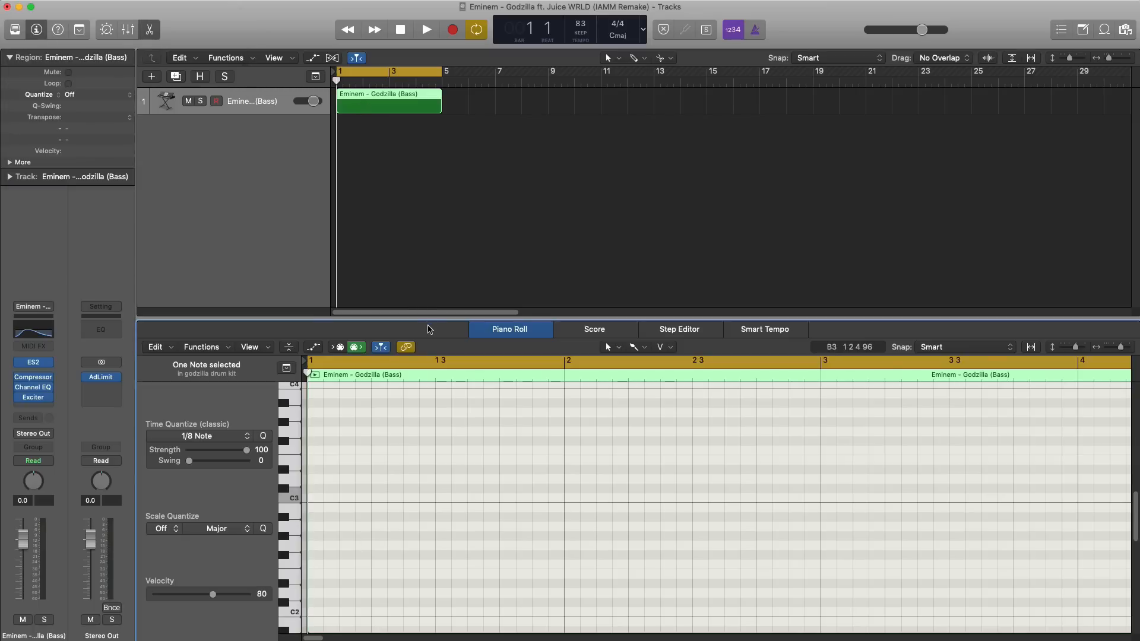
{"action": "left_click_drag", "start_coordinate": [431, 321], "coordinate": [431, 292]}
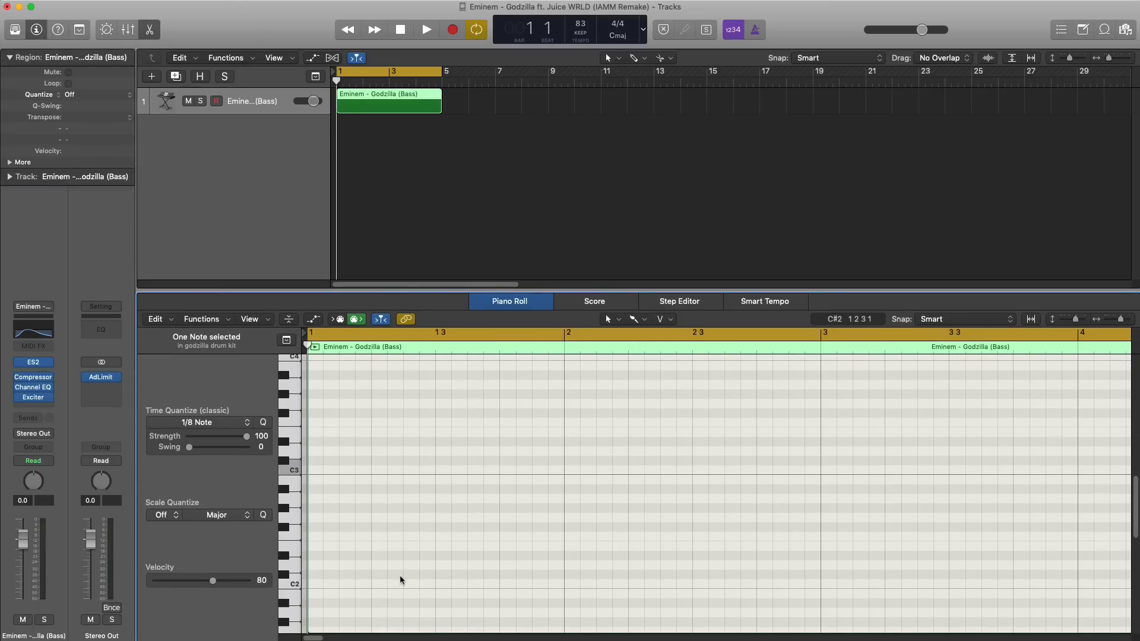
{"action": "scroll", "coordinate": [388, 545], "scroll_direction": "down", "scroll_amount": 10}
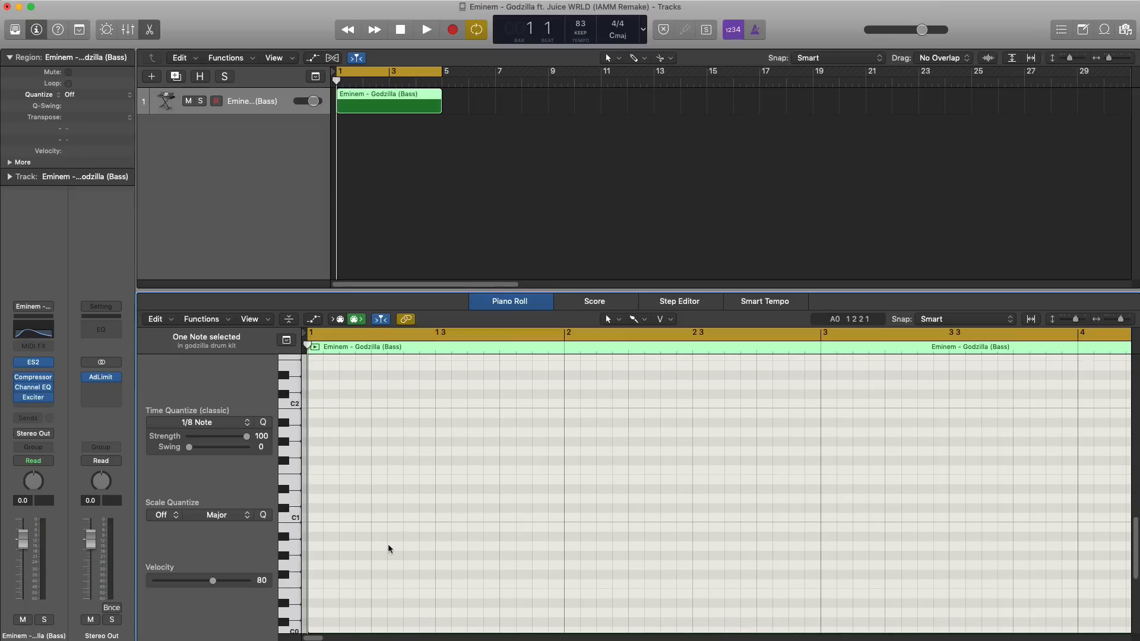
{"action": "scroll", "coordinate": [388, 547], "scroll_direction": "down", "scroll_amount": 2}
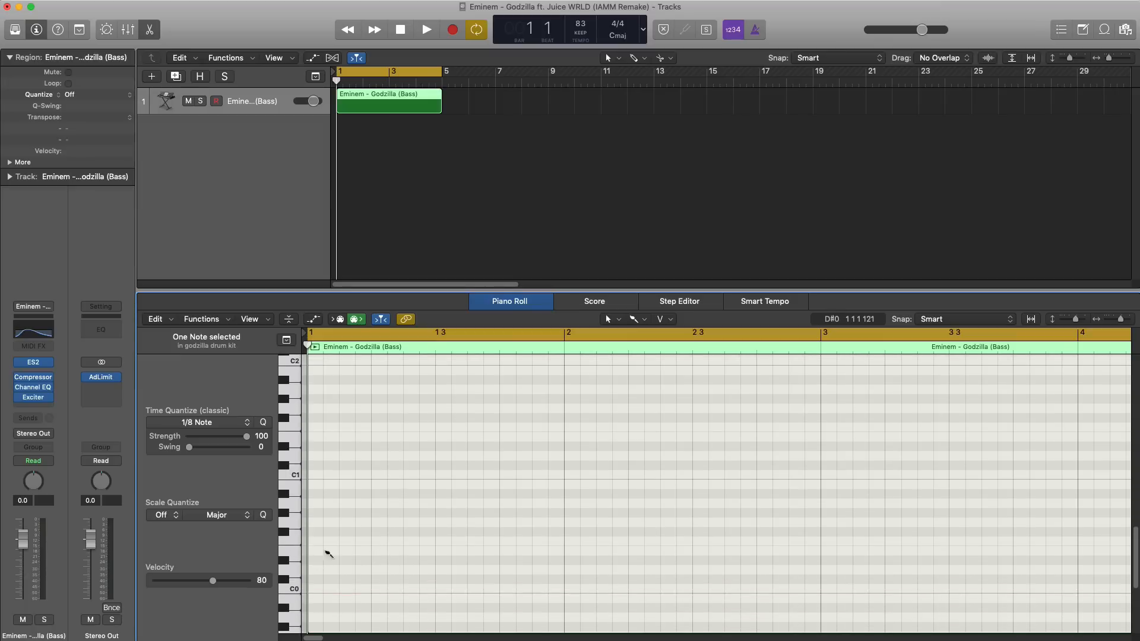
{"action": "left_click", "coordinate": [637, 320]}
{"action": "left_click", "coordinate": [643, 350]}
Draw sixteenth-long D#0 notes at 1 1 1 and 1 2 3 in the bass region, checking them by playback.
{"action": "left_click", "coordinate": [313, 562], "text": "super"}
{"action": "left_click_drag", "start_coordinate": [311, 561], "coordinate": [321, 563]}
{"action": "key", "text": "space"}
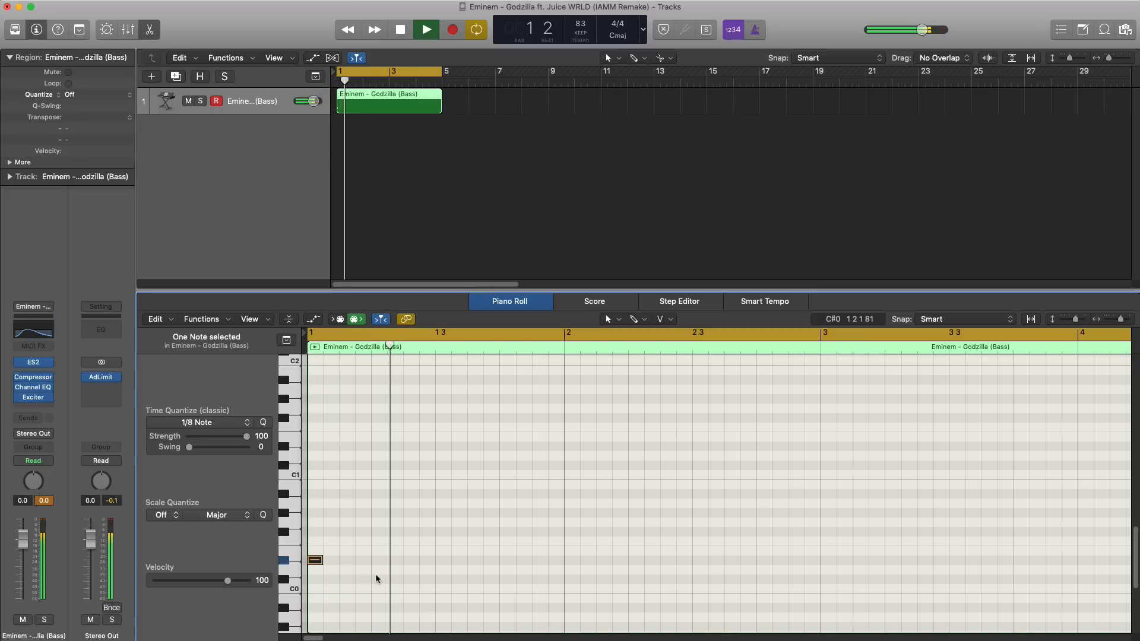
{"action": "left_click", "coordinate": [410, 560], "text": "super"}
{"action": "key", "text": "space"}
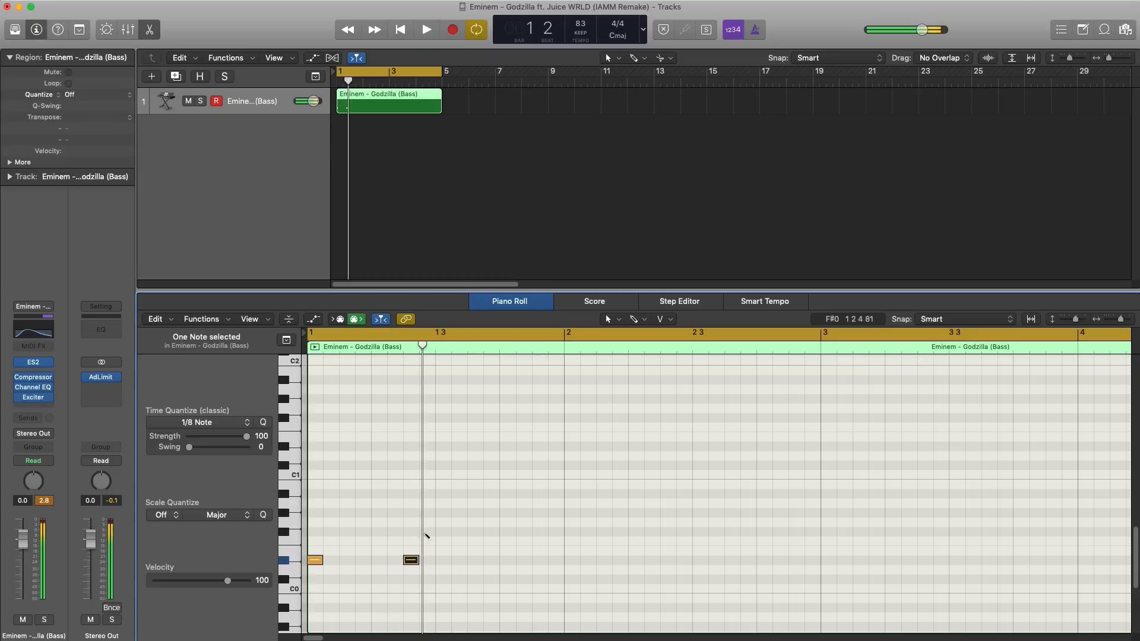
Add a sixteenth-long F0 note at 1 2 4 and an F#0 note at 1 3 1, checking them by playback.
{"action": "left_click", "coordinate": [425, 532], "text": "super"}
{"action": "left_click_drag", "start_coordinate": [425, 534], "coordinate": [428, 541]}
{"action": "key", "text": "space"}
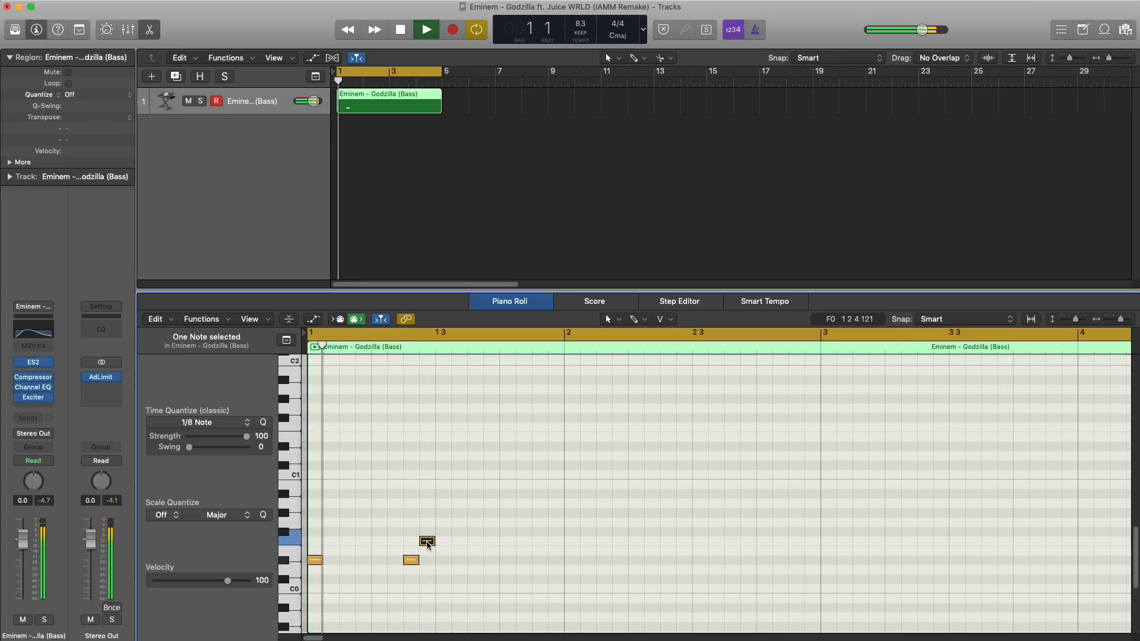
{"action": "key", "text": "space"}
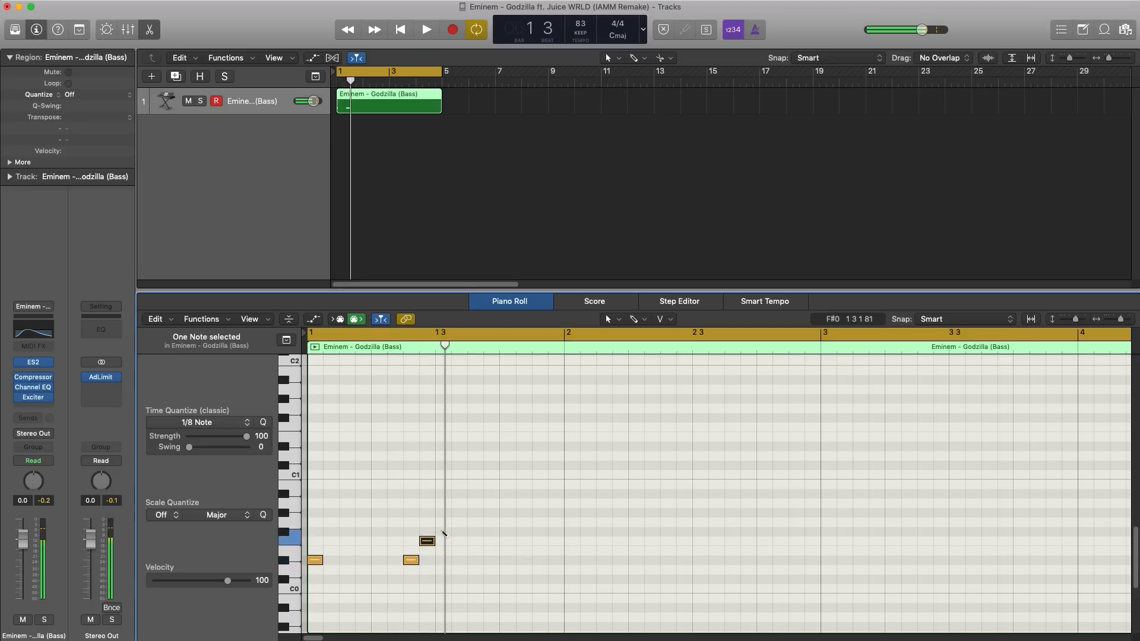
{"action": "left_click", "coordinate": [442, 532], "text": "super"}
{"action": "key", "text": "space"}
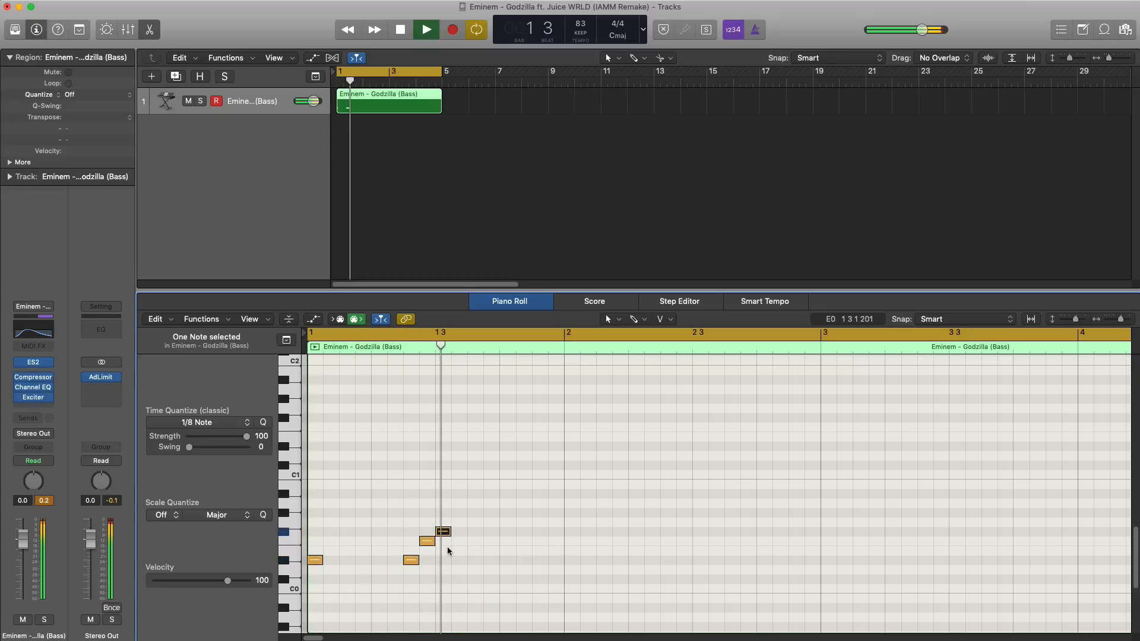
Add a sixteenth-long F#0 note at 1 3 4 and an F0 note at 1 4 2, and play back the bar.
{"action": "left_click", "coordinate": [491, 532], "text": "super"}
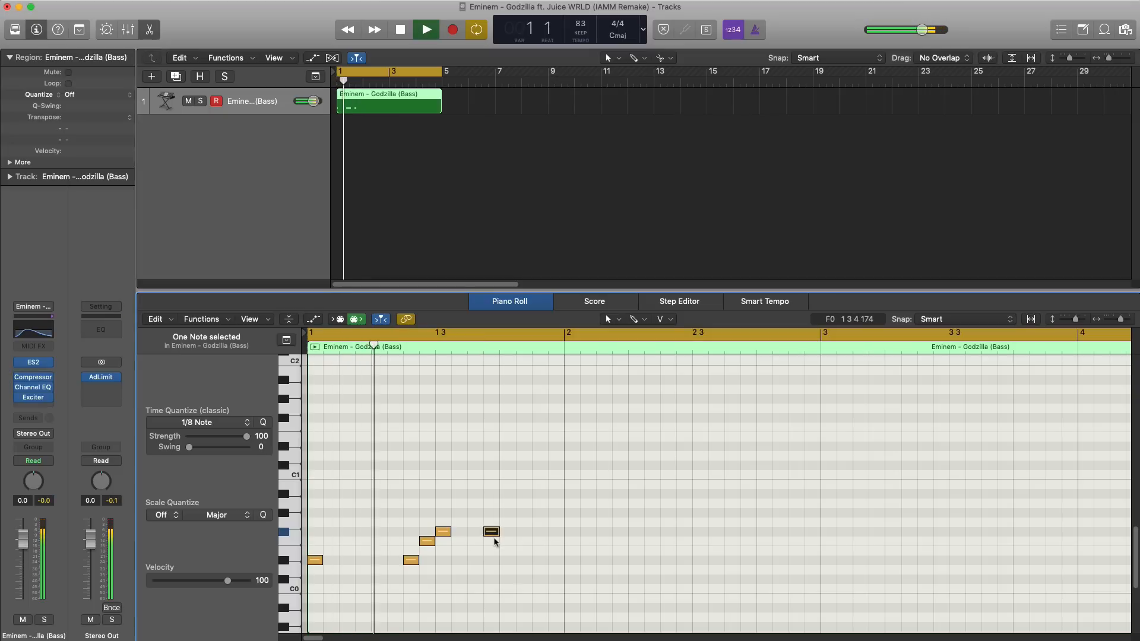
{"action": "key", "text": "space"}
{"action": "left_click", "coordinate": [523, 541], "text": "super"}
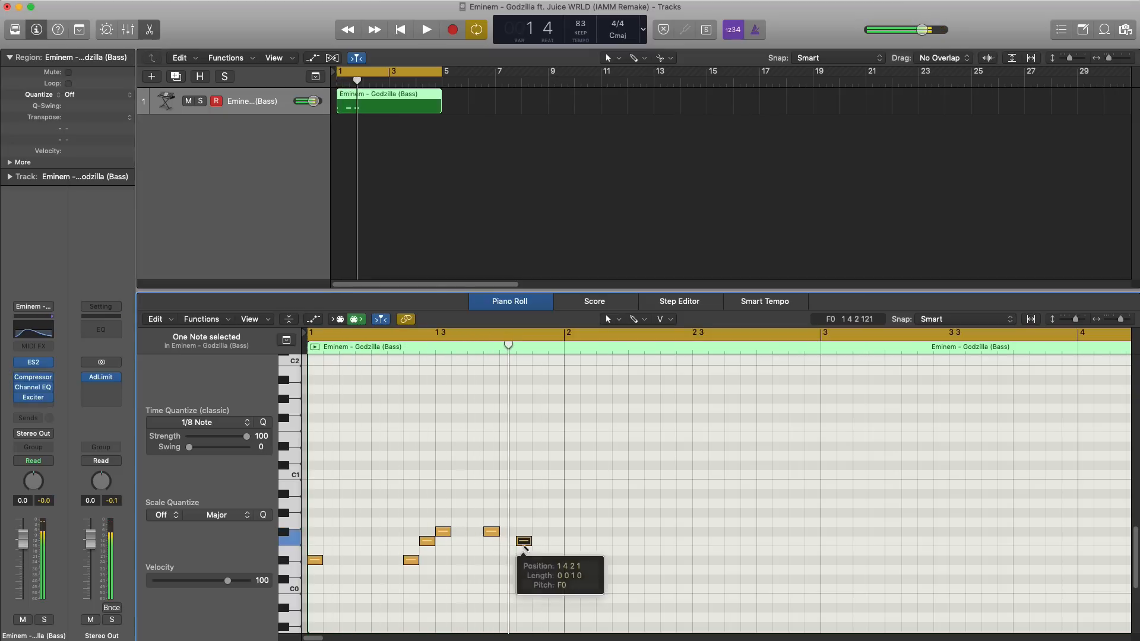
{"action": "key", "text": "space"}
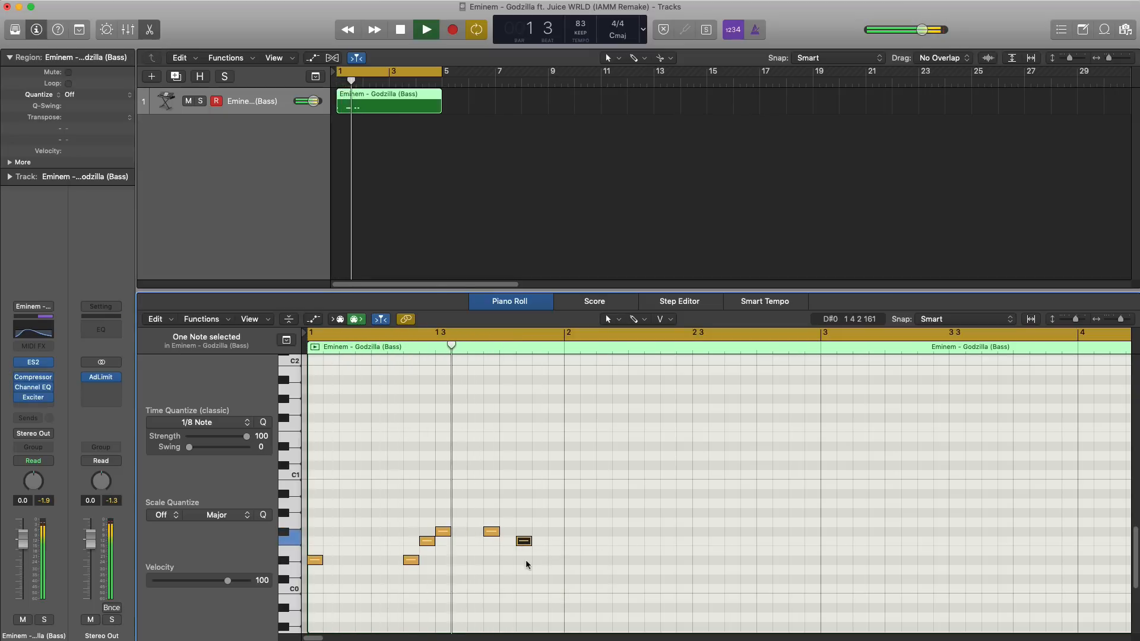
{"action": "key", "text": "space"}
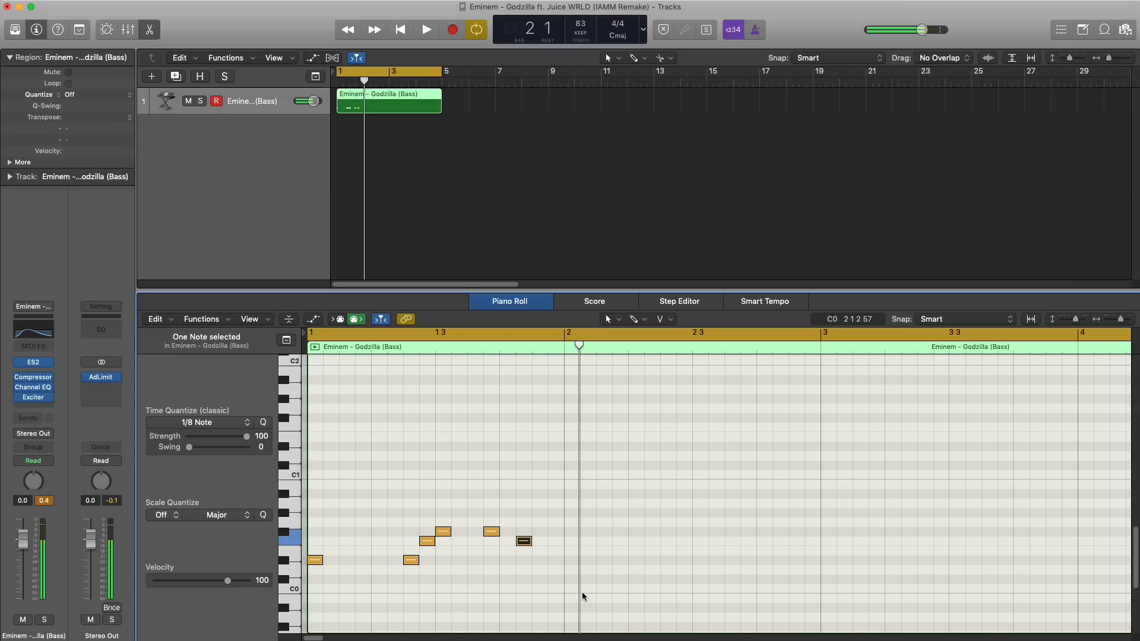
Copy the six bass notes of bar 1 into bars 2, 3 and 4, and play back the bass line.
{"action": "left_click_drag", "start_coordinate": [579, 590], "coordinate": [315, 524]}
{"action": "key", "text": "super+c"}
{"action": "key", "text": "super+v"}
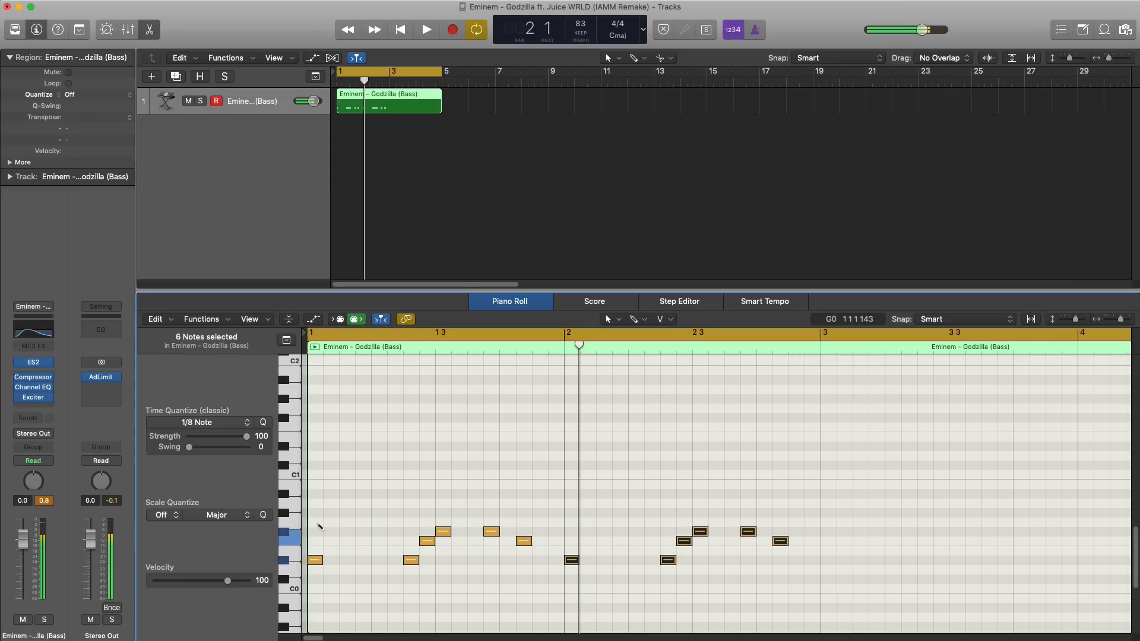
{"action": "key", "text": "super+v"}
{"action": "key", "text": "super+v"}
{"action": "key", "text": "space"}
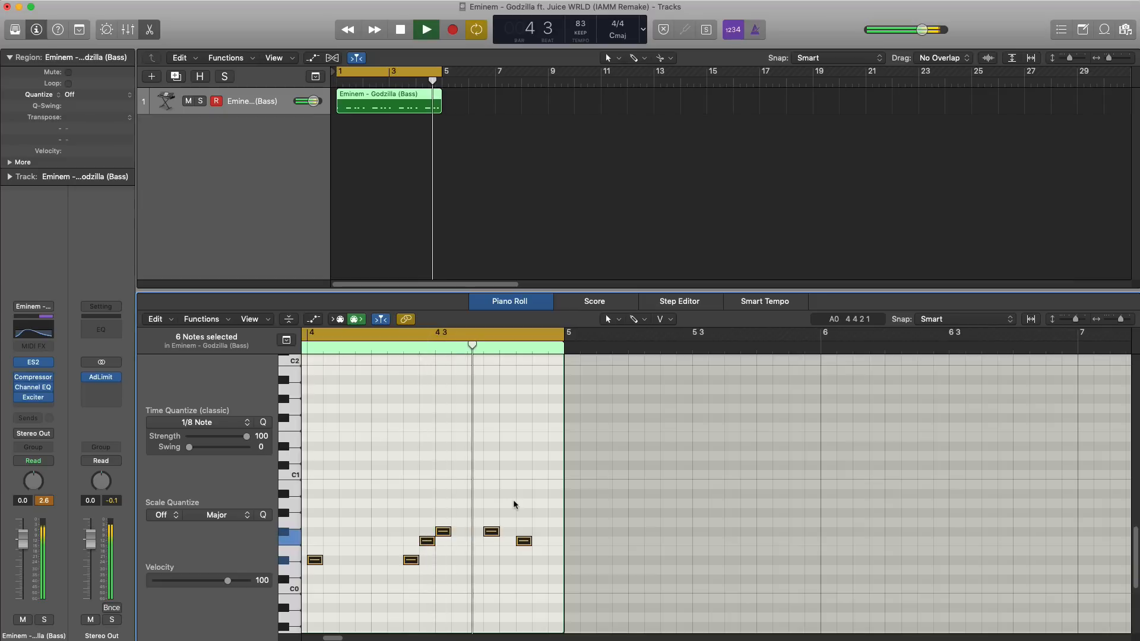
{"action": "key", "text": "space"}
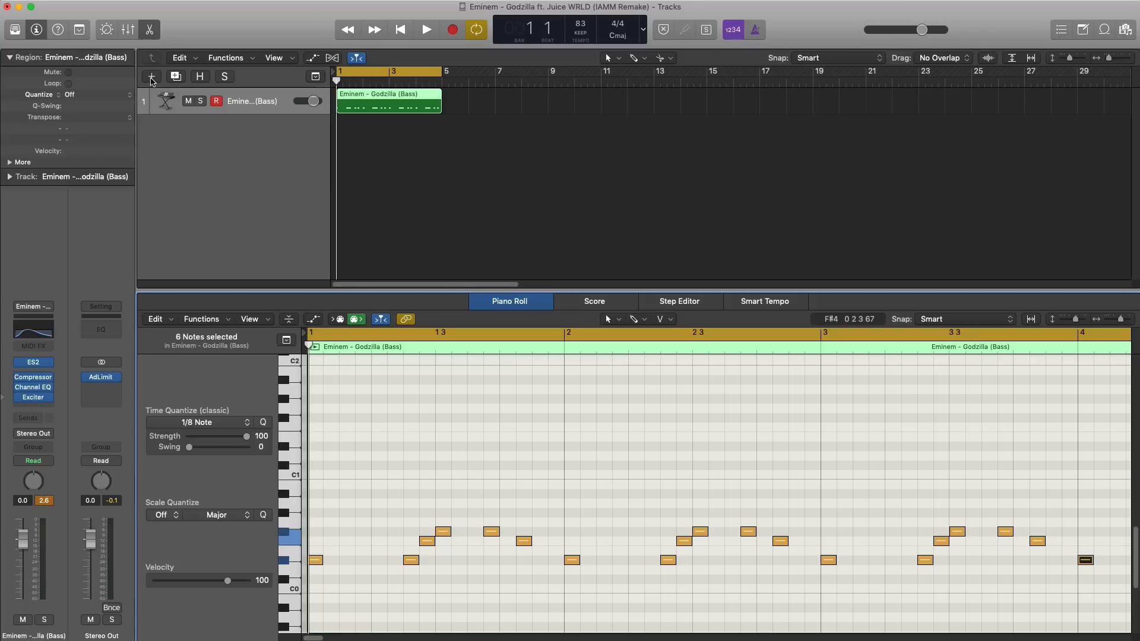
Add a second software instrument track and load the EXS24 sampler on it in Stereo.
{"action": "left_click", "coordinate": [152, 79]}
{"action": "key", "text": "Return"}
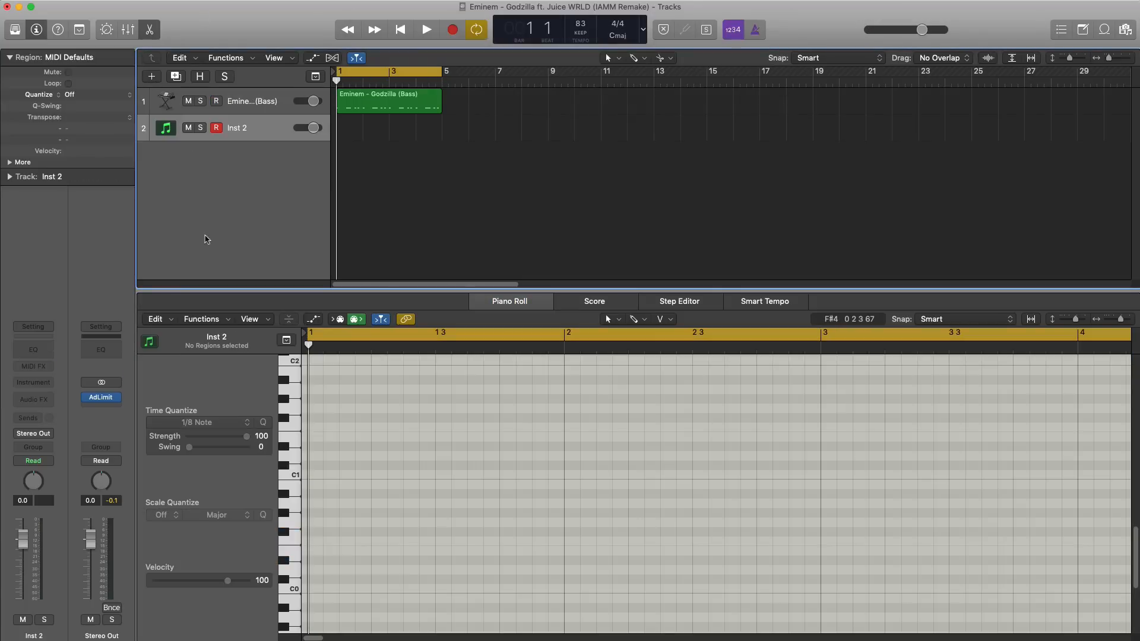
{"action": "left_click", "coordinate": [33, 382]}
{"action": "mouse_move", "coordinate": [98, 421]}
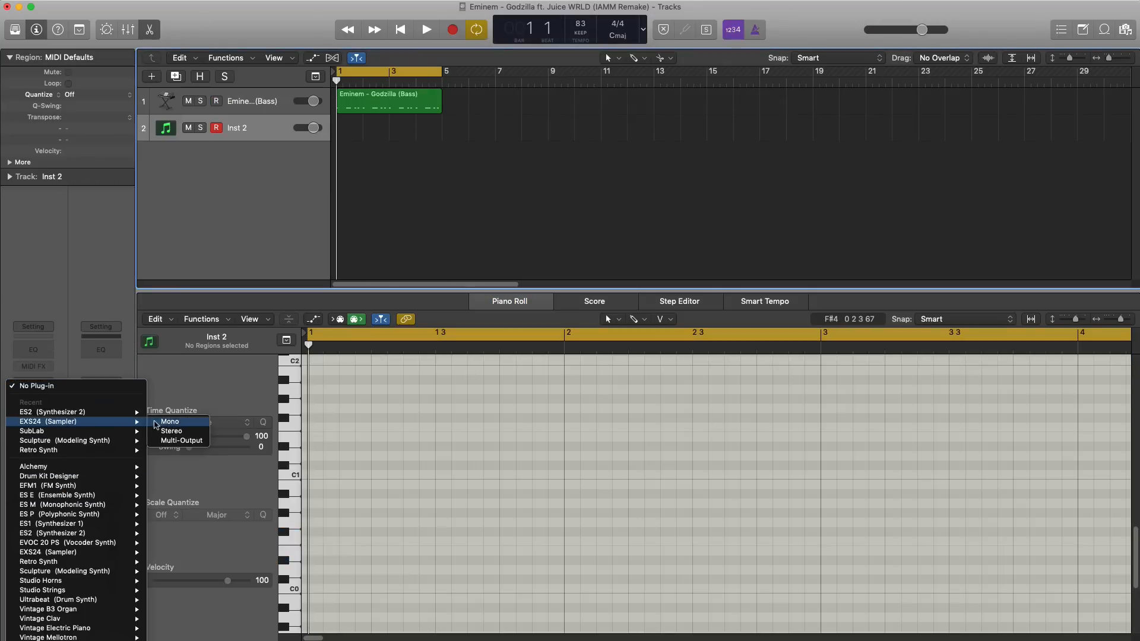
{"action": "left_click", "coordinate": [171, 431]}
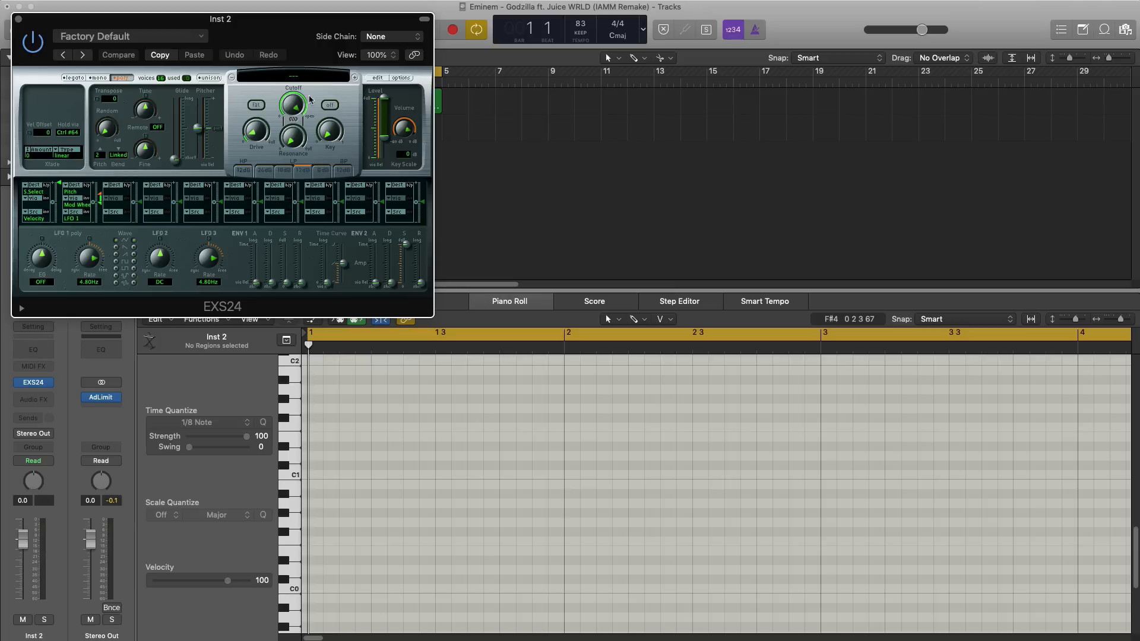
Load the godzilla drum kit into the EXS24, with no velocity range on Level and the voice mode set to mono.
{"action": "left_click", "coordinate": [305, 80]}
{"action": "mouse_move", "coordinate": [356, 161]}
{"action": "left_click", "coordinate": [520, 161]}
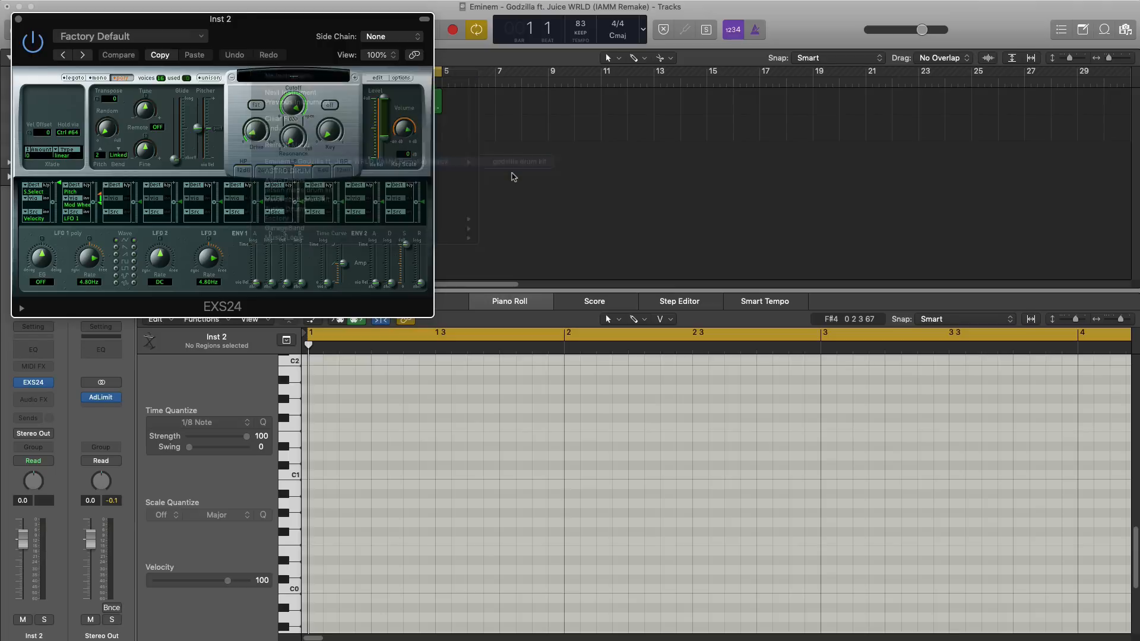
{"action": "left_click_drag", "start_coordinate": [400, 136], "coordinate": [387, 133]}
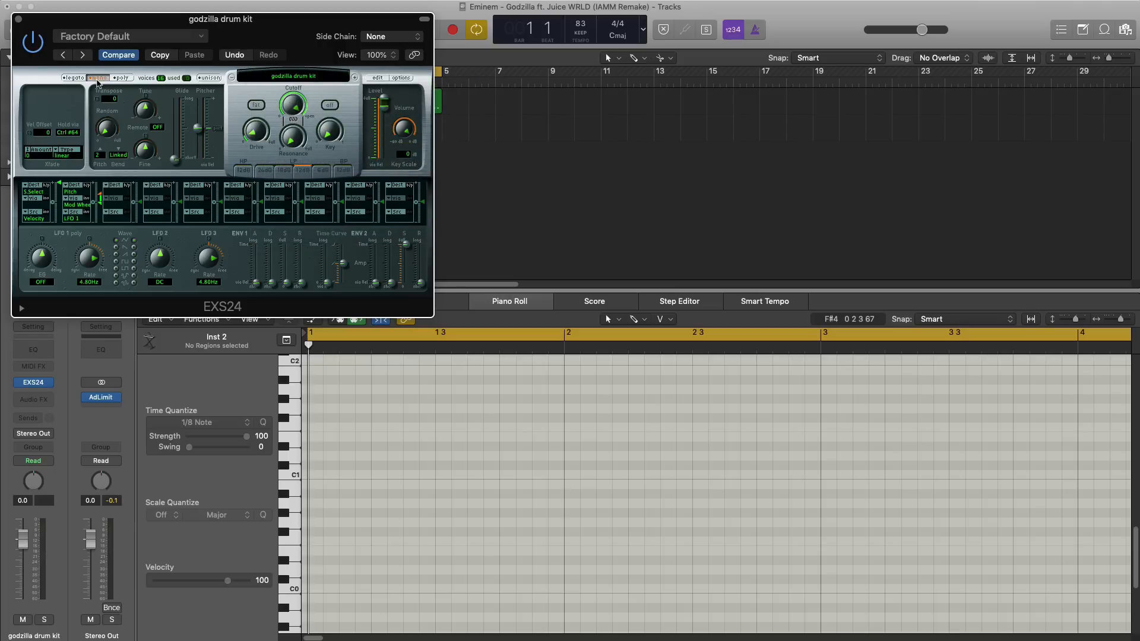
{"action": "left_click", "coordinate": [18, 19]}
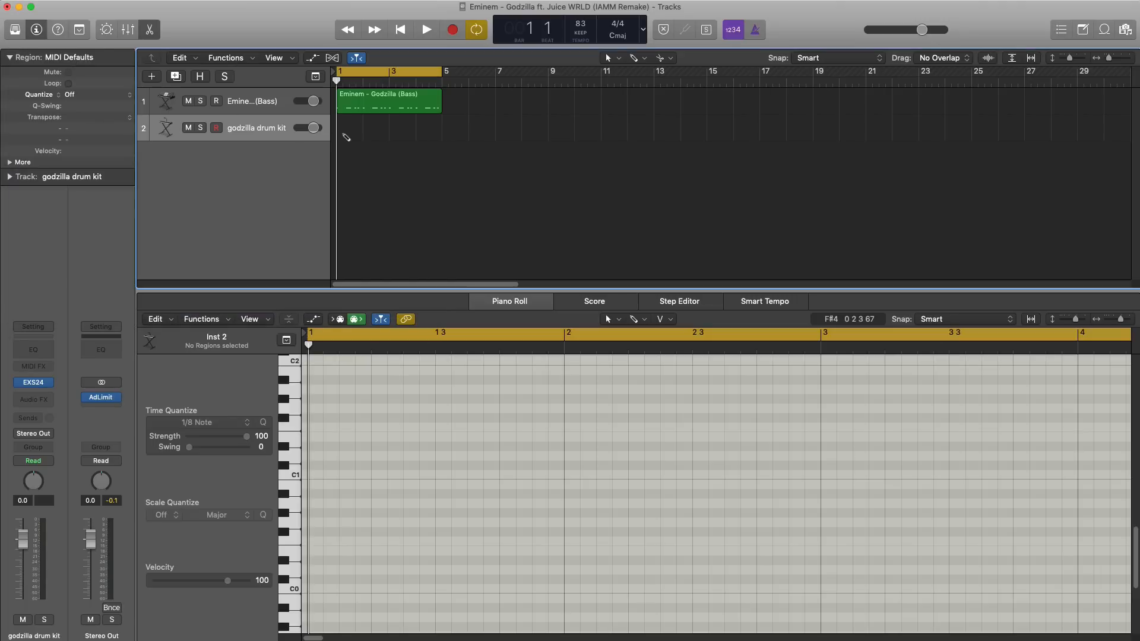
Create a drum kit region spanning bars 1 to 5 and place a sixteenth-long F#3 note in it at 4 4 3.
{"action": "left_click", "coordinate": [343, 133], "text": "super"}
{"action": "left_click_drag", "start_coordinate": [357, 137], "coordinate": [441, 139]}
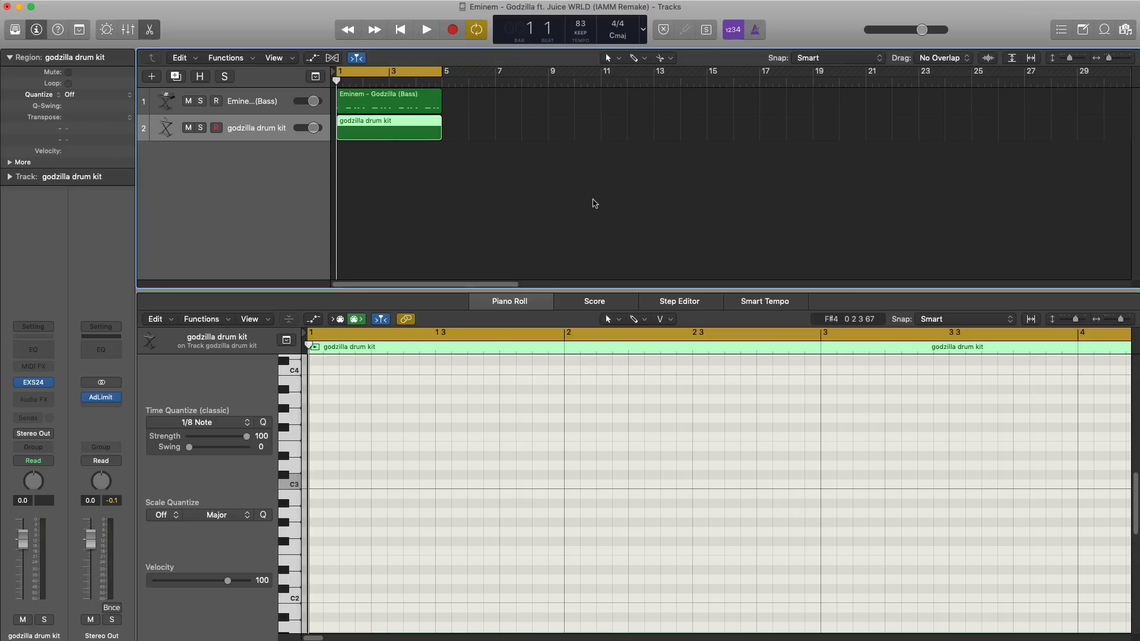
{"action": "scroll", "coordinate": [629, 463], "scroll_direction": "right", "scroll_amount": 10}
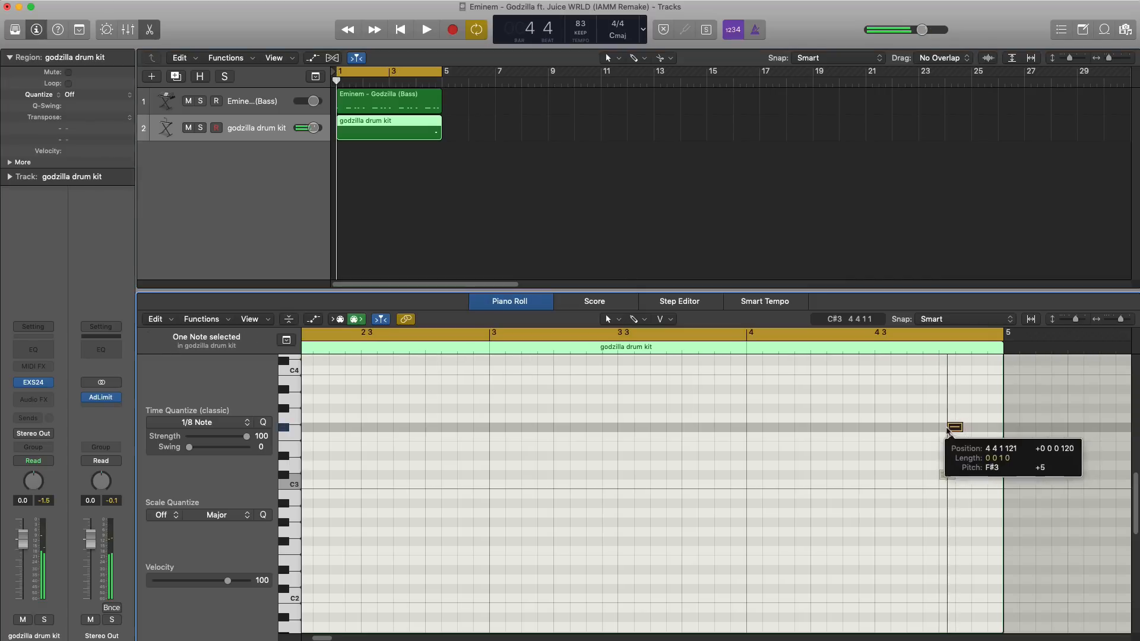
{"action": "left_click_drag", "start_coordinate": [948, 425], "coordinate": [976, 429]}
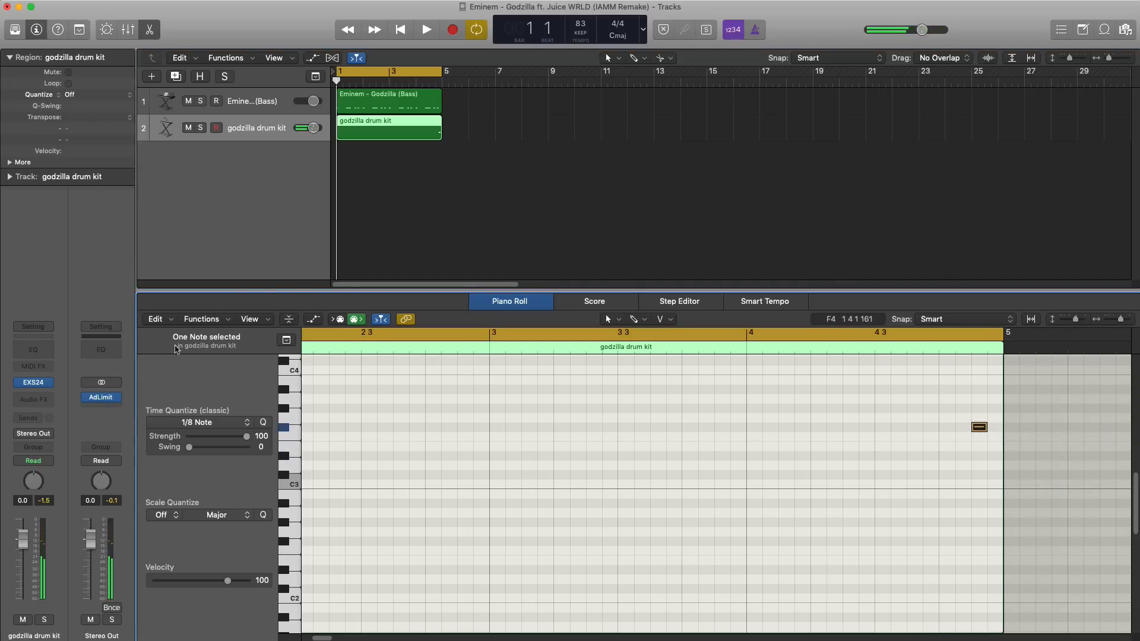
Move the cycle range to bars 4 to 6 and play back the drum note there.
{"action": "left_click", "coordinate": [427, 71]}
{"action": "left_click_drag", "start_coordinate": [425, 73], "coordinate": [465, 77]}
{"action": "key", "text": "space"}
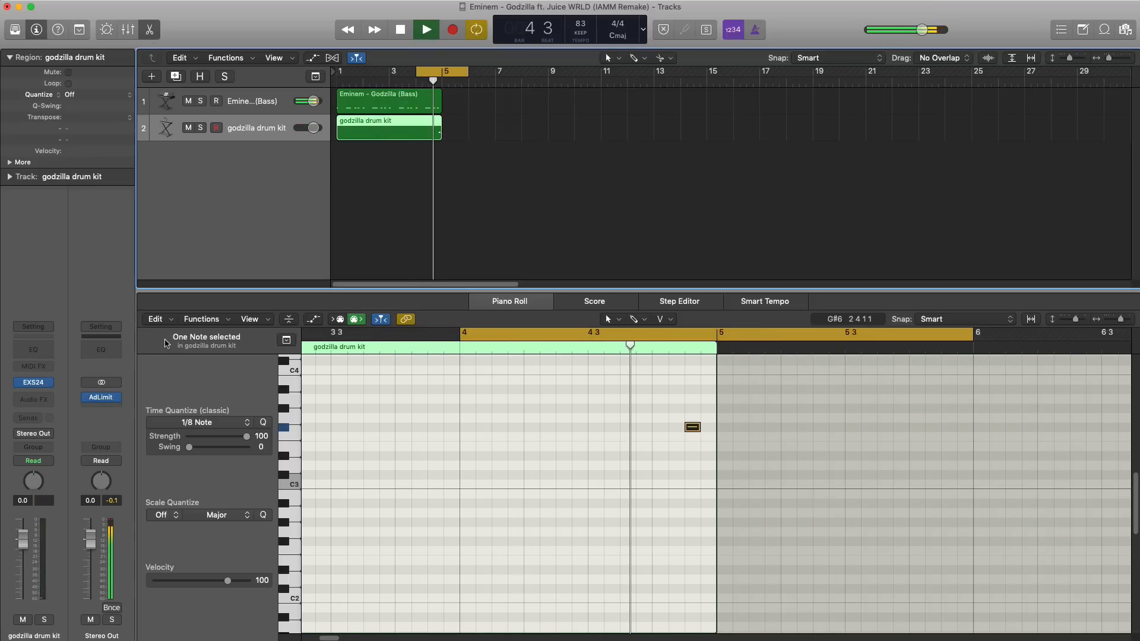
{"action": "key", "text": "space"}
Insert Space Designer on the drum kit track and set its Wet level to -16.5 dB.
{"action": "left_click", "coordinate": [33, 399]}
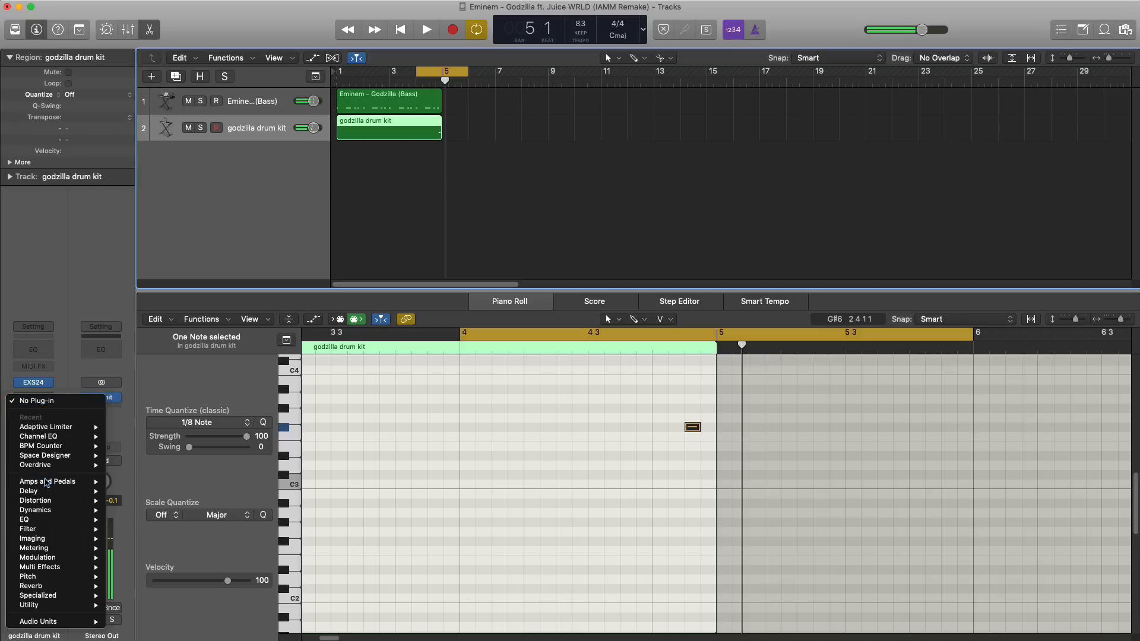
{"action": "mouse_move", "coordinate": [55, 587]}
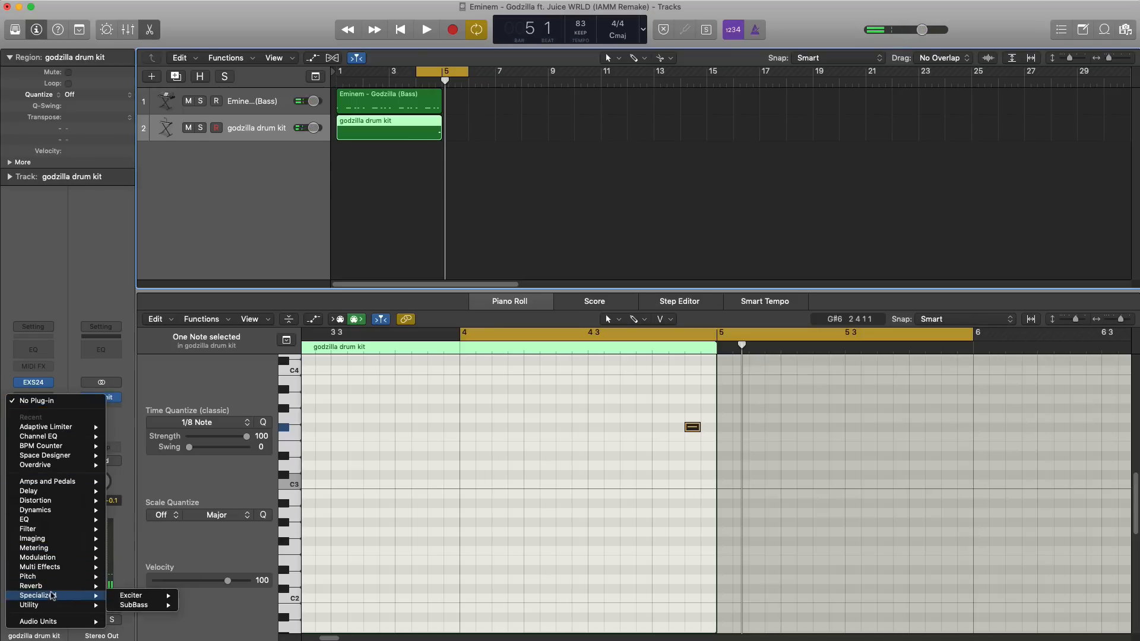
{"action": "mouse_move", "coordinate": [178, 615]}
{"action": "left_click", "coordinate": [214, 615]}
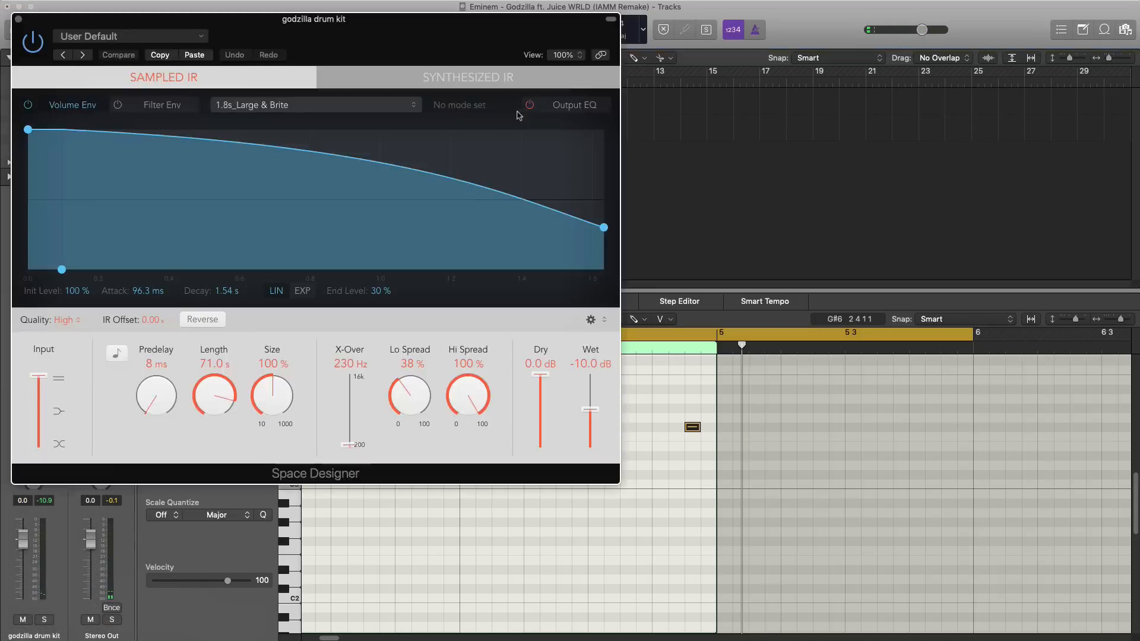
{"action": "left_click_drag", "start_coordinate": [590, 409], "coordinate": [595, 425]}
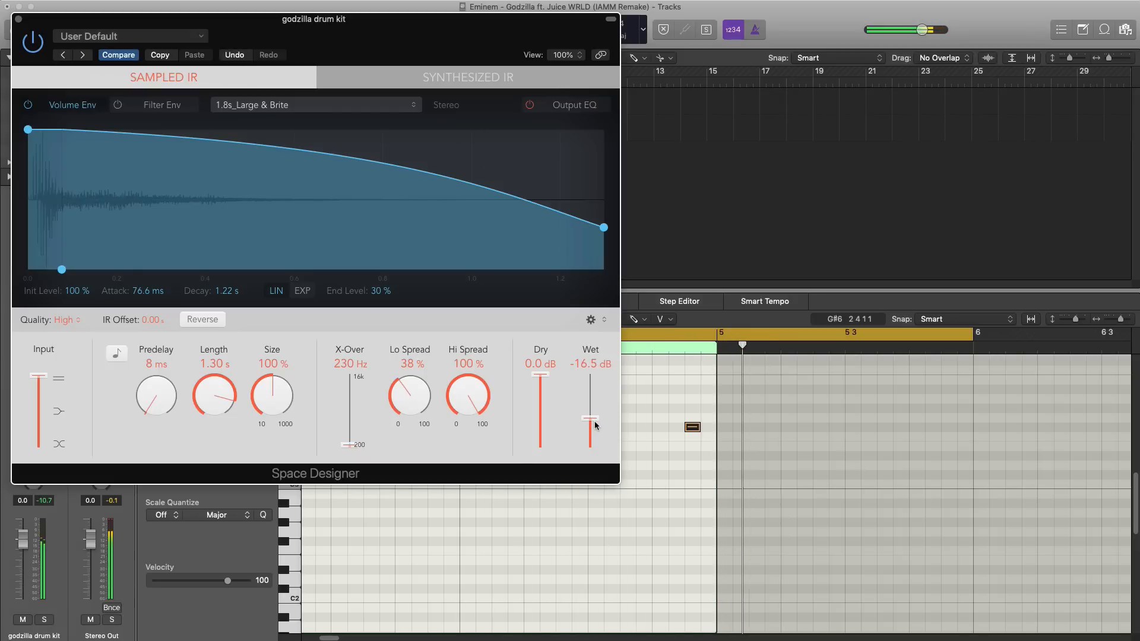
{"action": "left_click", "coordinate": [19, 19]}
Hide the Piano Roll editor and set the cycle range to bars 5 to 9.
{"action": "key", "text": "p"}
{"action": "left_click", "coordinate": [444, 74]}
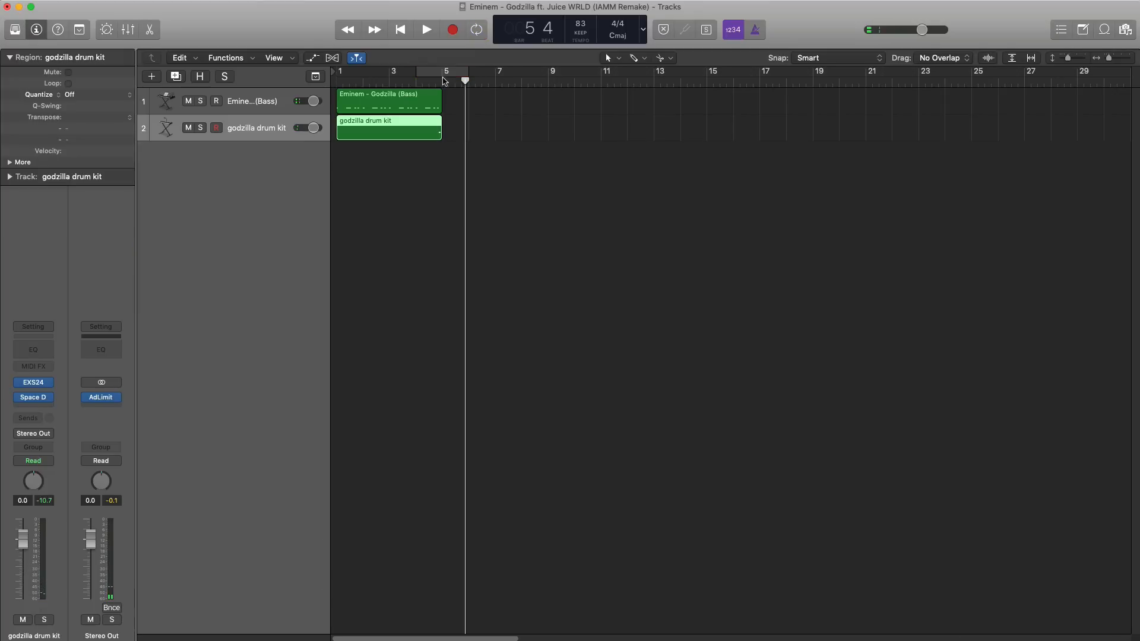
{"action": "left_click_drag", "start_coordinate": [444, 76], "coordinate": [550, 83]}
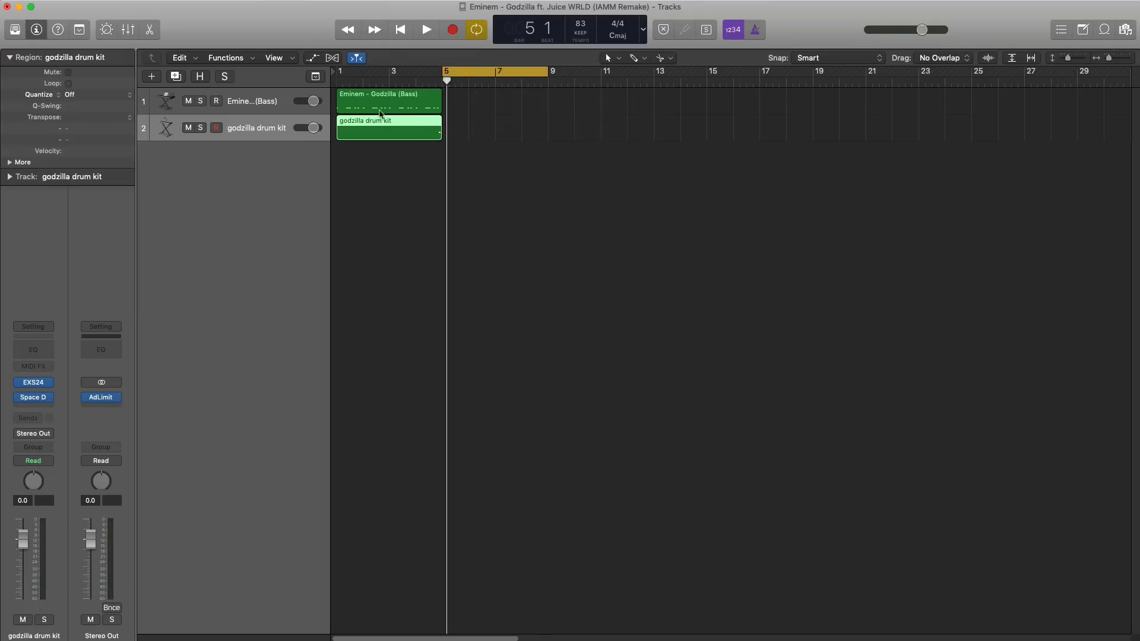
Repeat the bass region at bar 5, duplicate the bass track, and move the repeated region onto the new track.
{"action": "left_click", "coordinate": [409, 105]}
{"action": "key", "text": "super+r"}
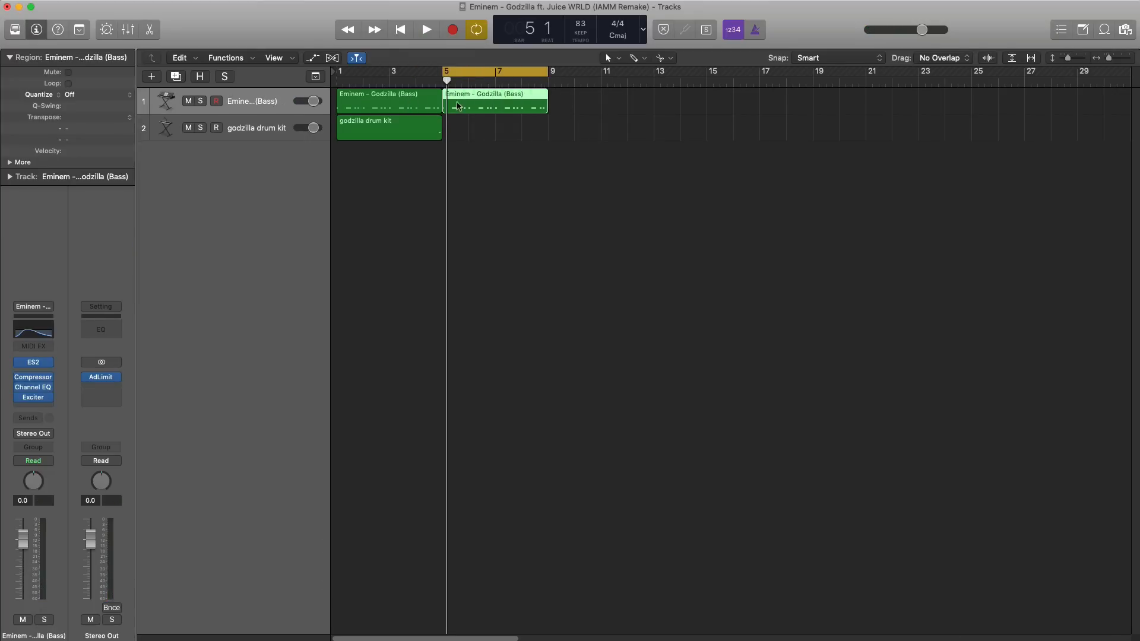
{"action": "left_click", "coordinate": [176, 77]}
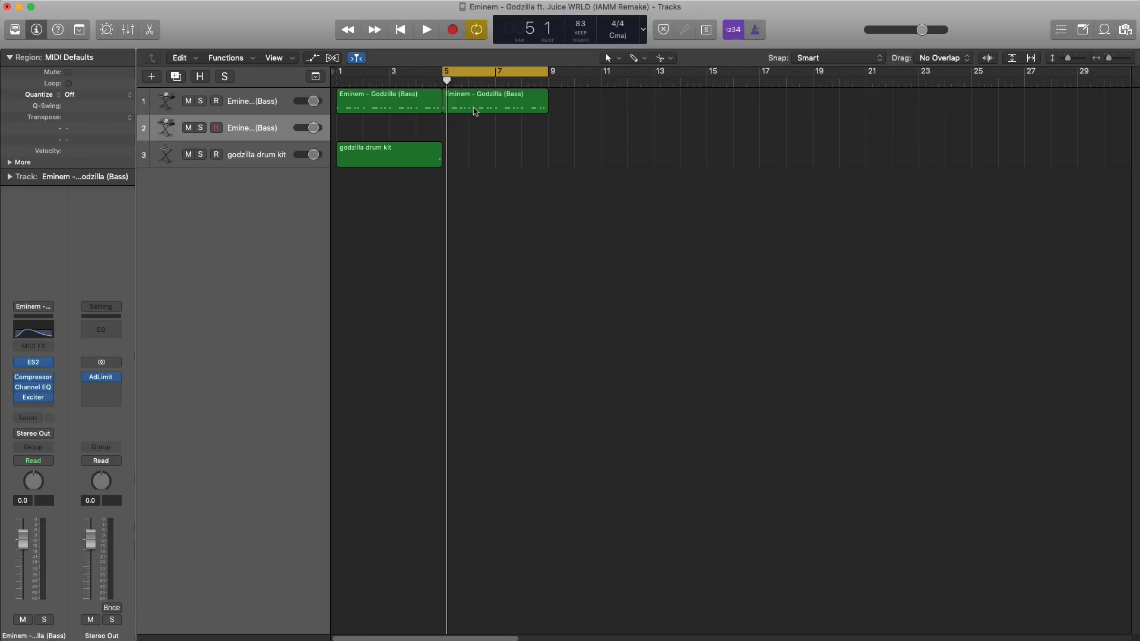
{"action": "left_click_drag", "start_coordinate": [480, 111], "coordinate": [481, 129]}
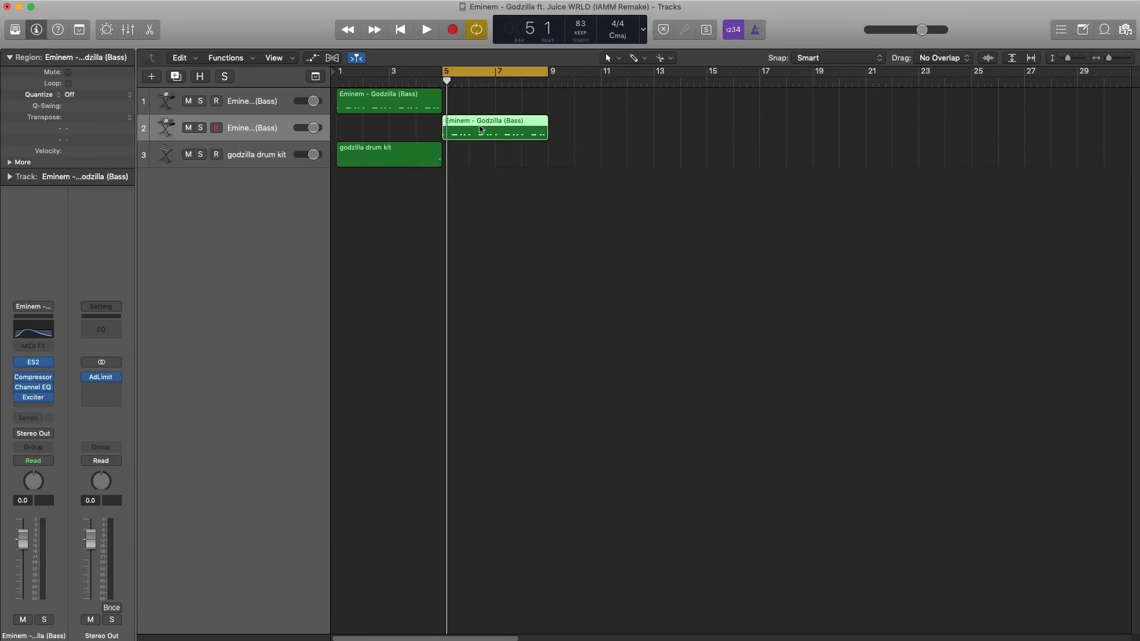
{"action": "left_click", "coordinate": [369, 107]}
{"action": "left_click", "coordinate": [453, 123]}
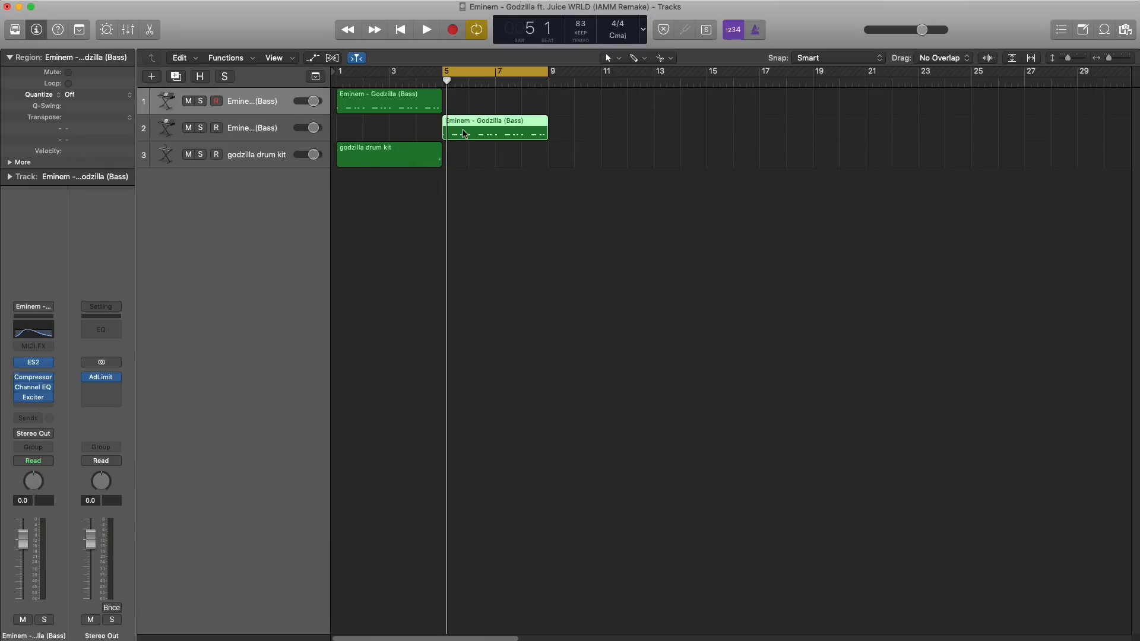
Transpose all the notes of the copied bass region up one octave.
{"action": "double_click", "coordinate": [532, 139]}
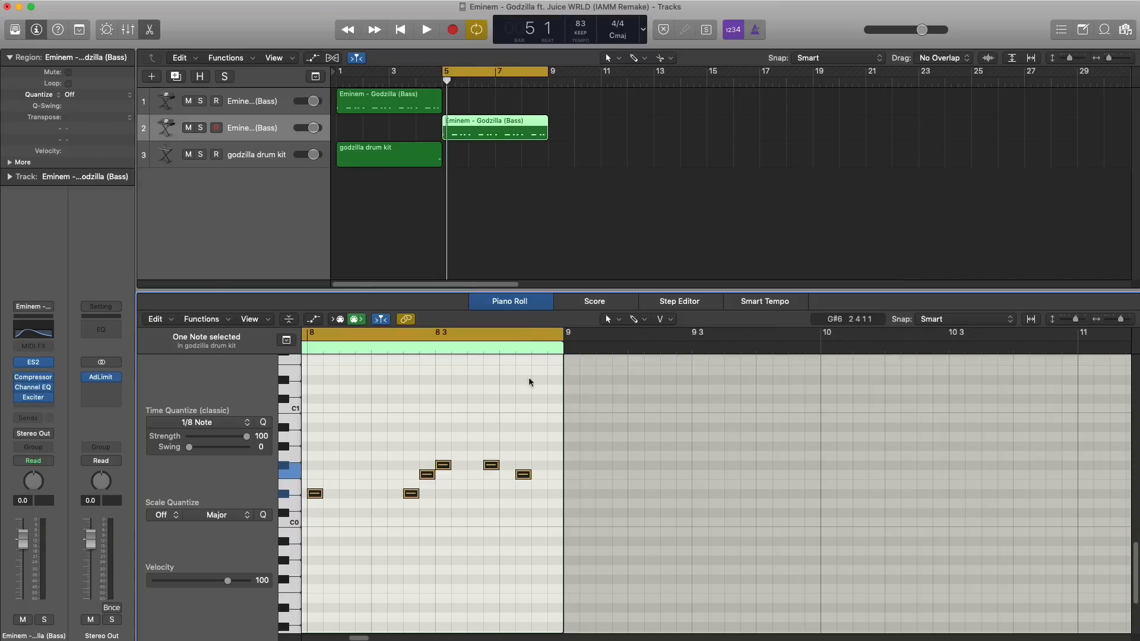
{"action": "key", "text": "super+a"}
{"action": "key", "text": "z"}
{"action": "scroll", "coordinate": [532, 442], "scroll_direction": "left", "scroll_amount": 10}
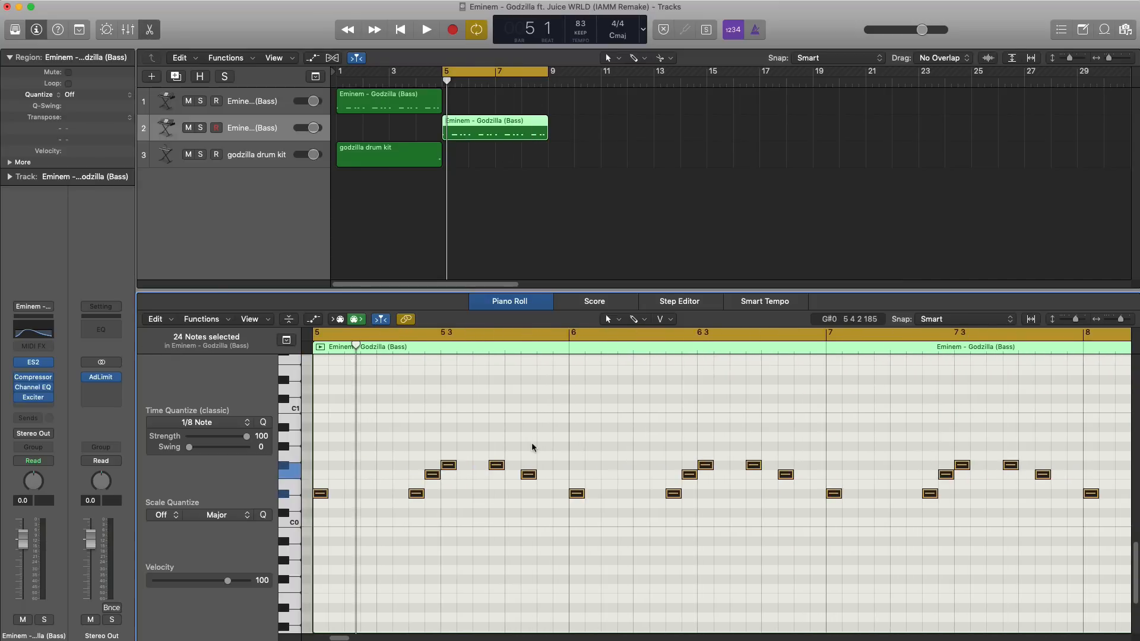
{"action": "key", "text": "shift+alt+Up"}
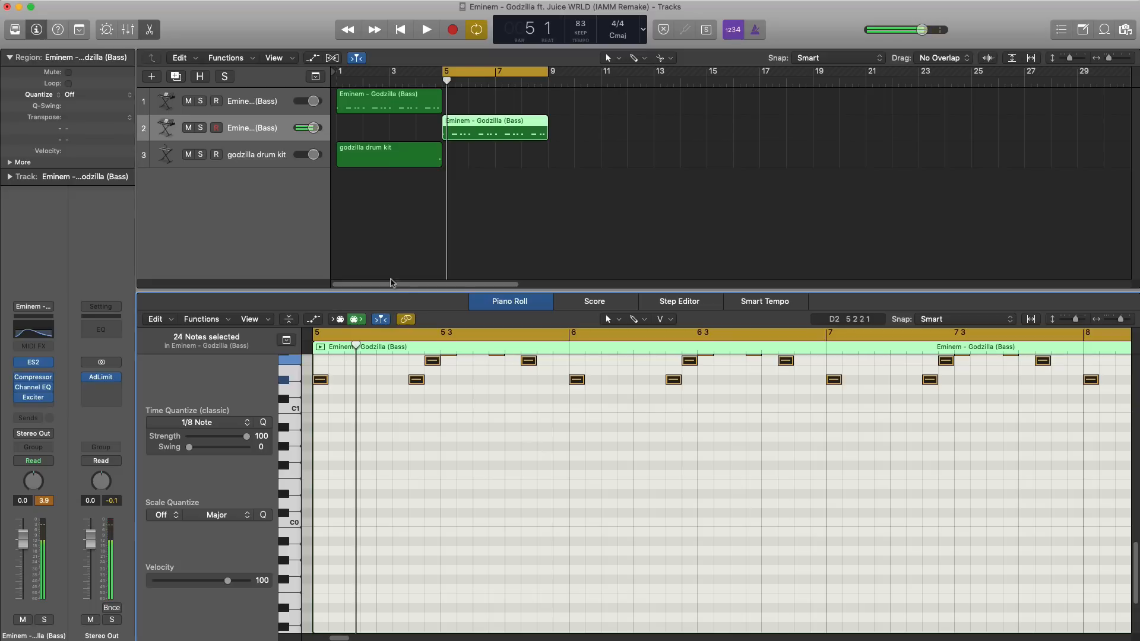
Solo the second bass track and play back its transposed notes.
{"action": "left_click", "coordinate": [202, 129]}
{"action": "key", "text": "space"}
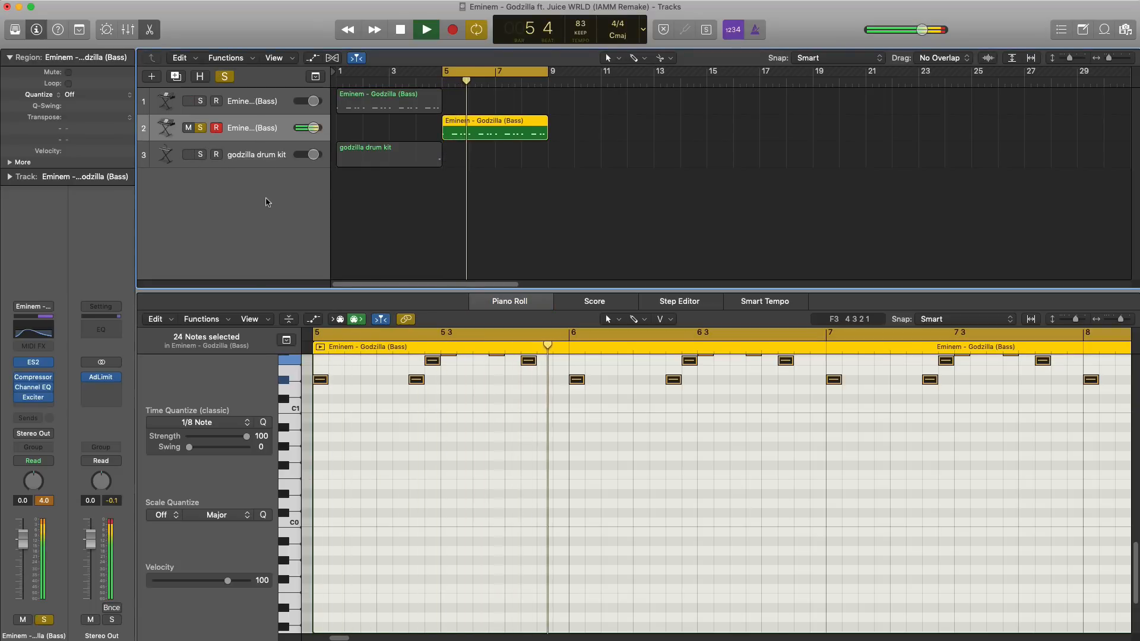
{"action": "scroll", "coordinate": [422, 416], "scroll_direction": "up", "scroll_amount": 5}
{"action": "key", "text": "space"}
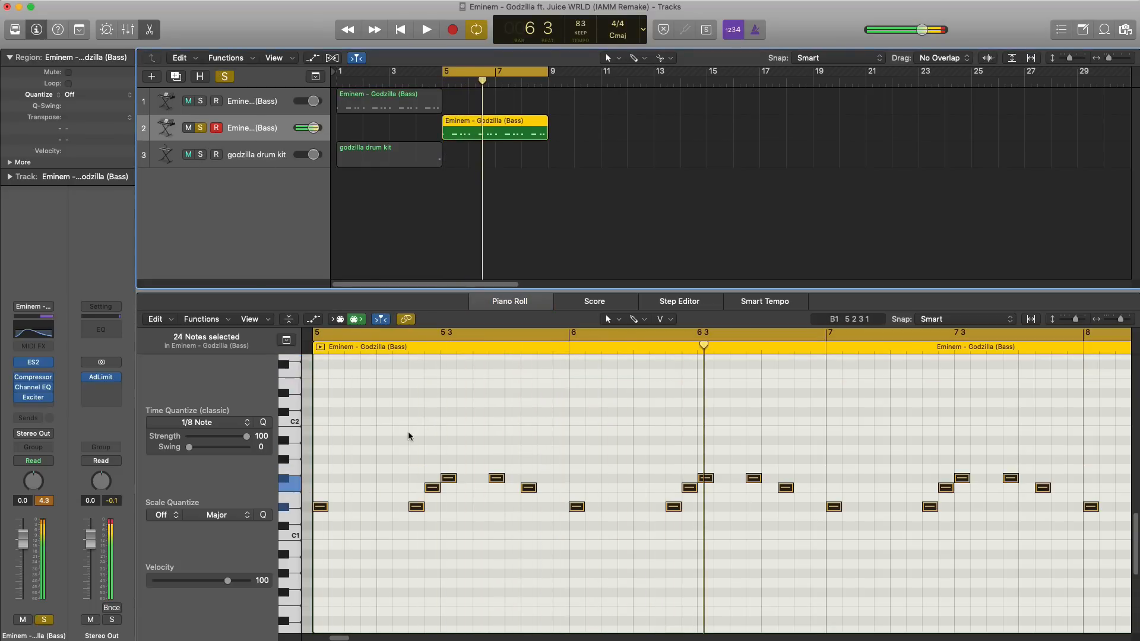
In the second bass track's Channel EQ, set the low cut to 114 Hz with a 48 dB/Oct slope during playback.
{"action": "left_click", "coordinate": [34, 388]}
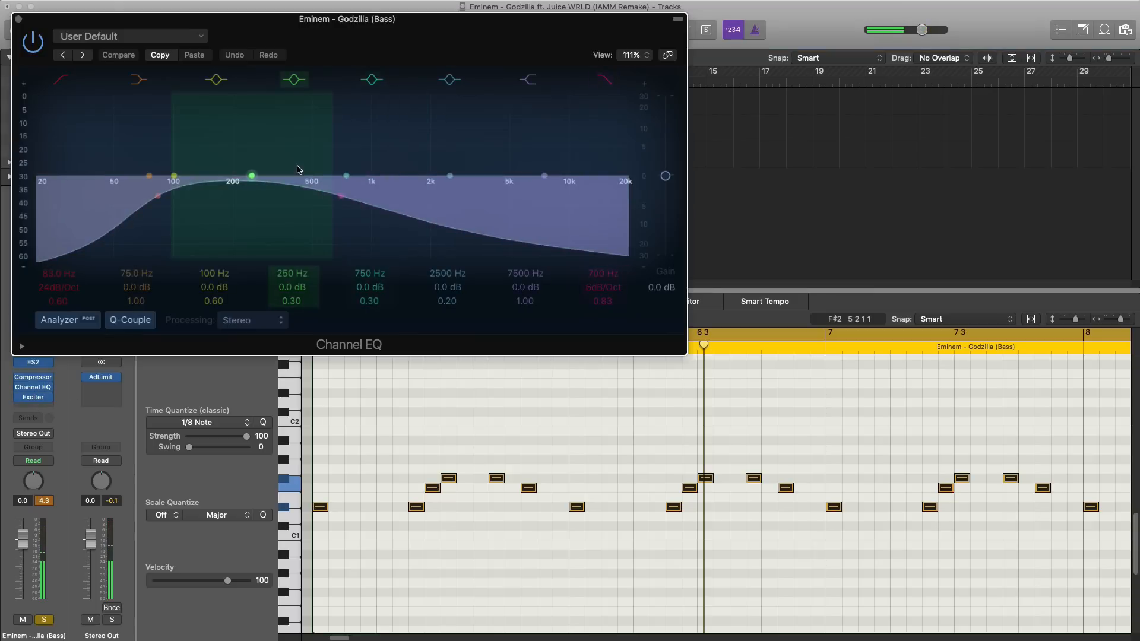
{"action": "left_click_drag", "start_coordinate": [317, 30], "coordinate": [412, 38]}
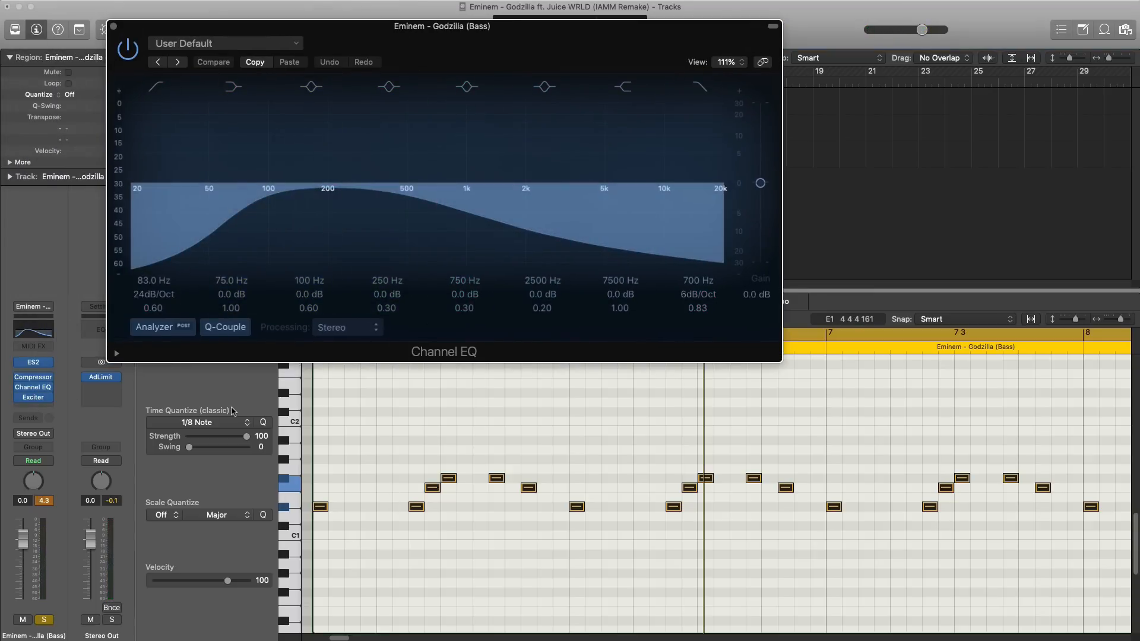
{"action": "key", "text": "space"}
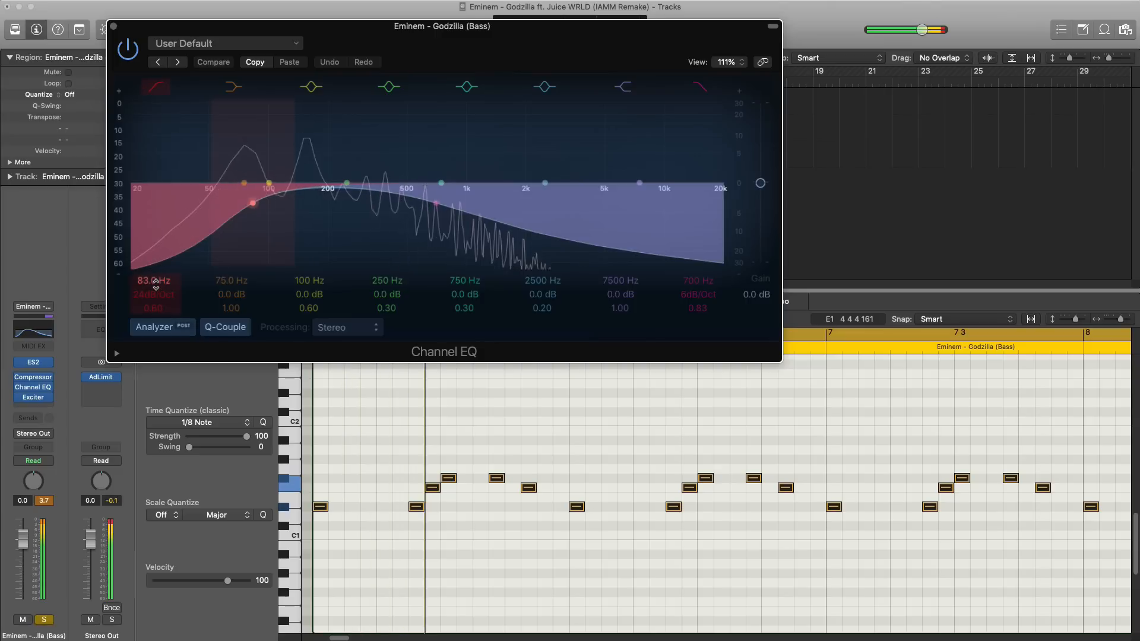
{"action": "left_click_drag", "start_coordinate": [156, 285], "coordinate": [156, 270]}
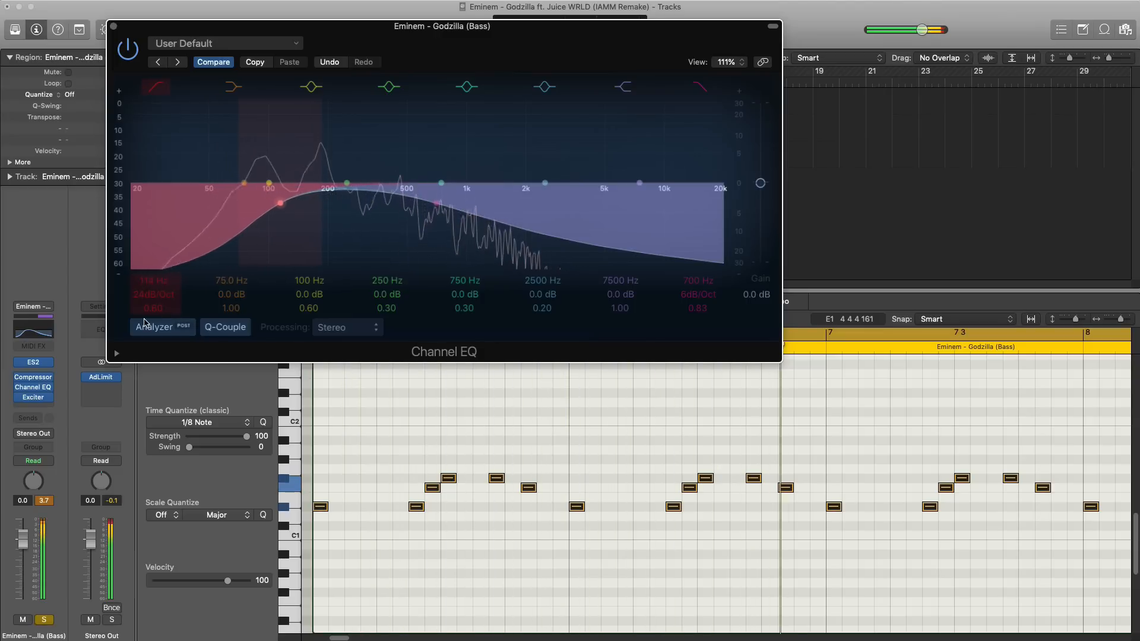
{"action": "left_click_drag", "start_coordinate": [155, 304], "coordinate": [155, 299]}
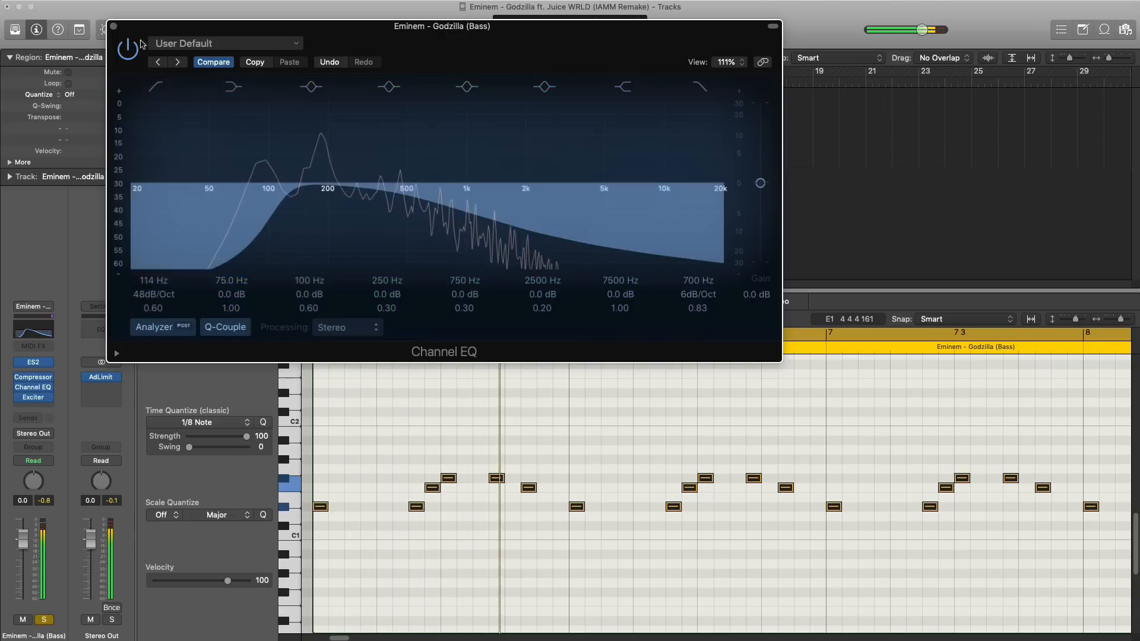
{"action": "left_click", "coordinate": [113, 27]}
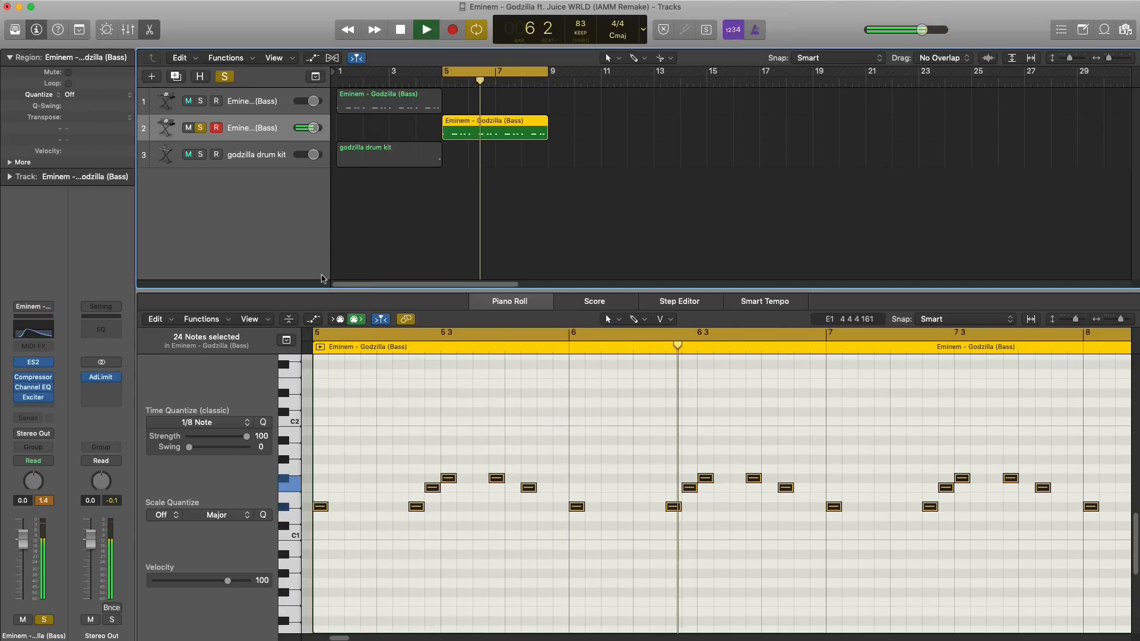
{"action": "key", "text": "space"}
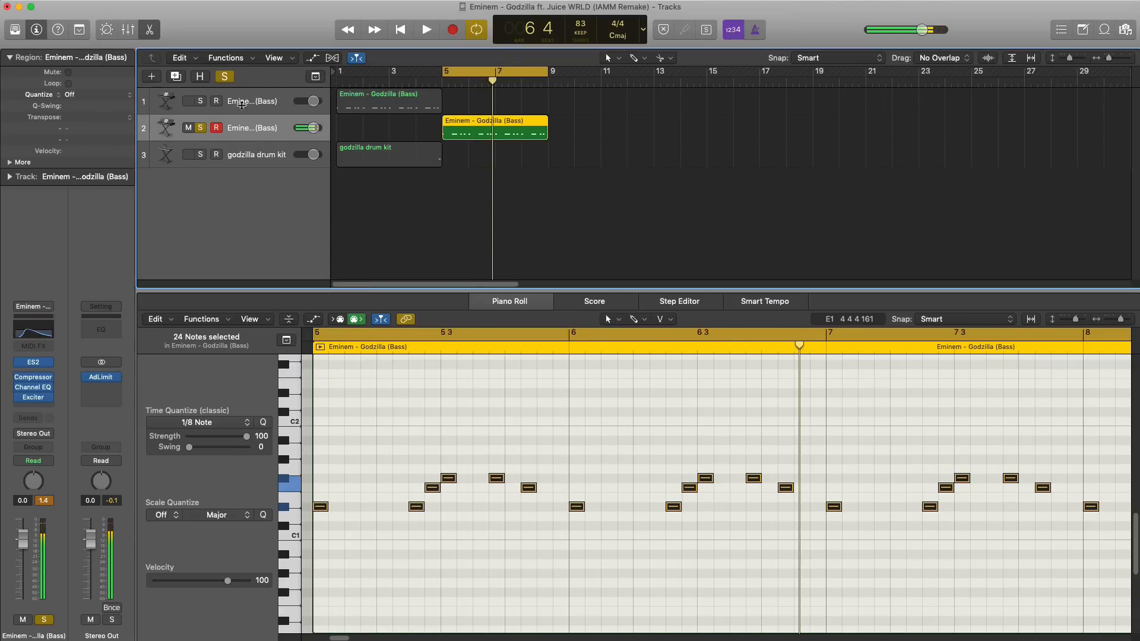
Duplicate the drum kit track and remove Space Designer from the duplicate.
{"action": "left_click", "coordinate": [261, 154]}
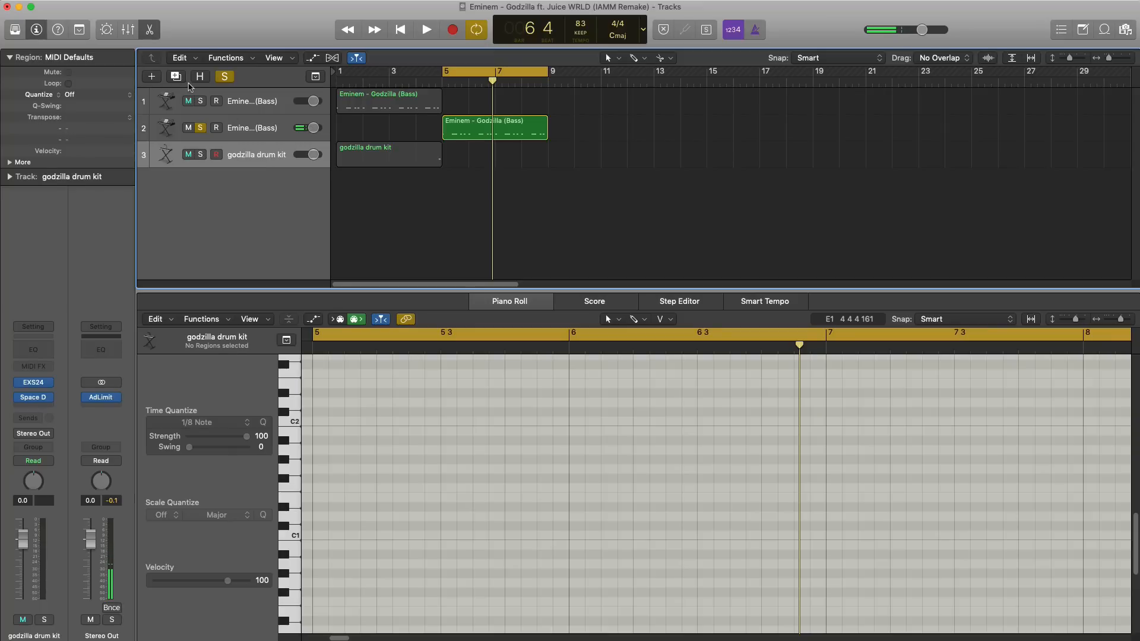
{"action": "left_click", "coordinate": [176, 76]}
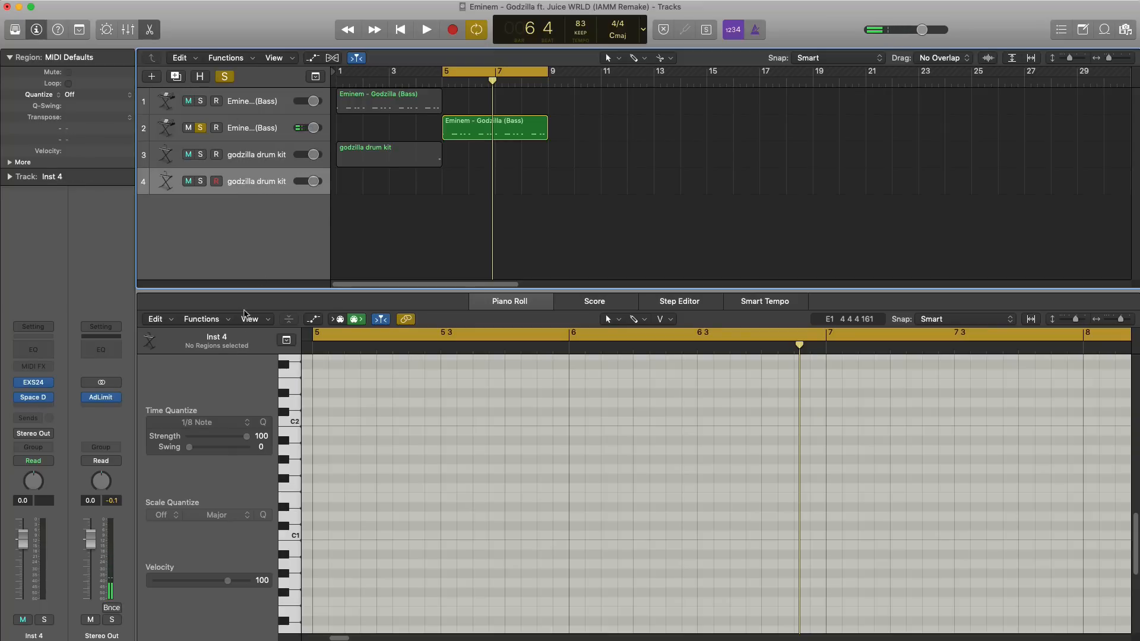
{"action": "left_click", "coordinate": [50, 399]}
{"action": "left_click", "coordinate": [58, 421]}
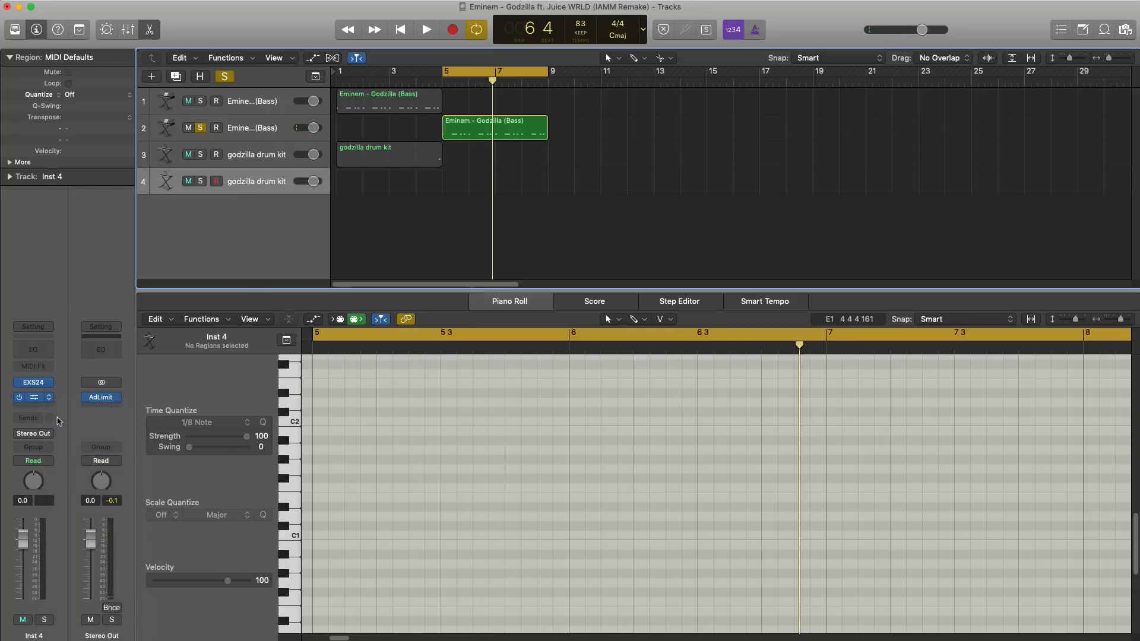
Create a region spanning bars 5 to 9 on the new drum track with sixteenth-long C#3 notes on beats 2 and 4 of each bar.
{"action": "left_click", "coordinate": [449, 189]}
{"action": "left_click_drag", "start_coordinate": [470, 189], "coordinate": [545, 206]}
{"action": "left_click", "coordinate": [405, 478]}
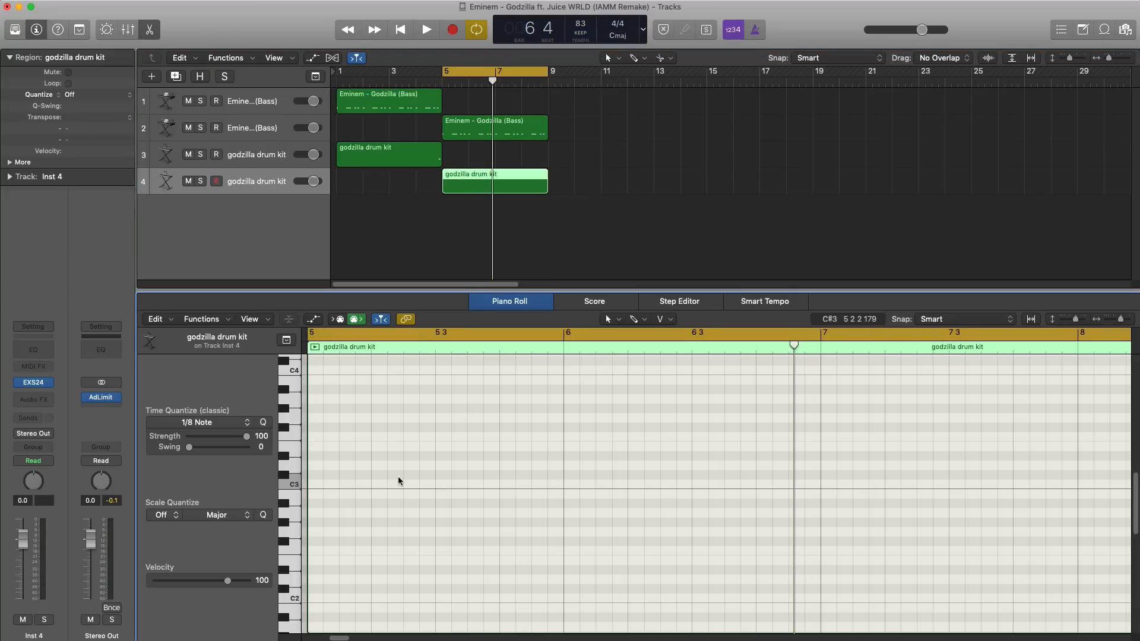
{"action": "left_click", "coordinate": [379, 476]}
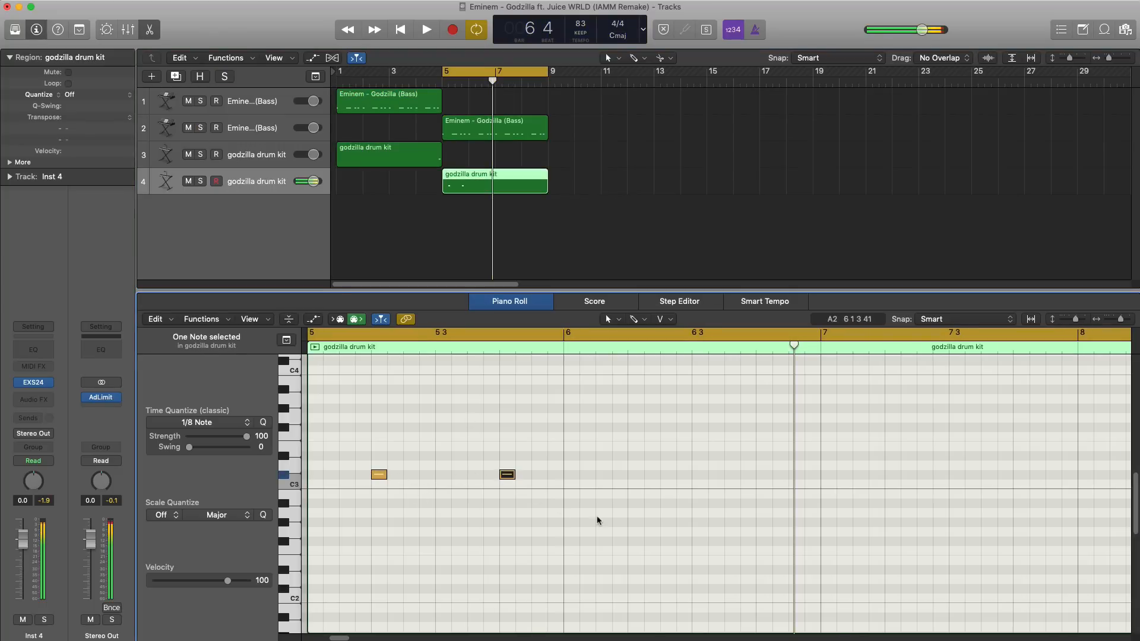
{"action": "left_click_drag", "start_coordinate": [597, 517], "coordinate": [358, 442]}
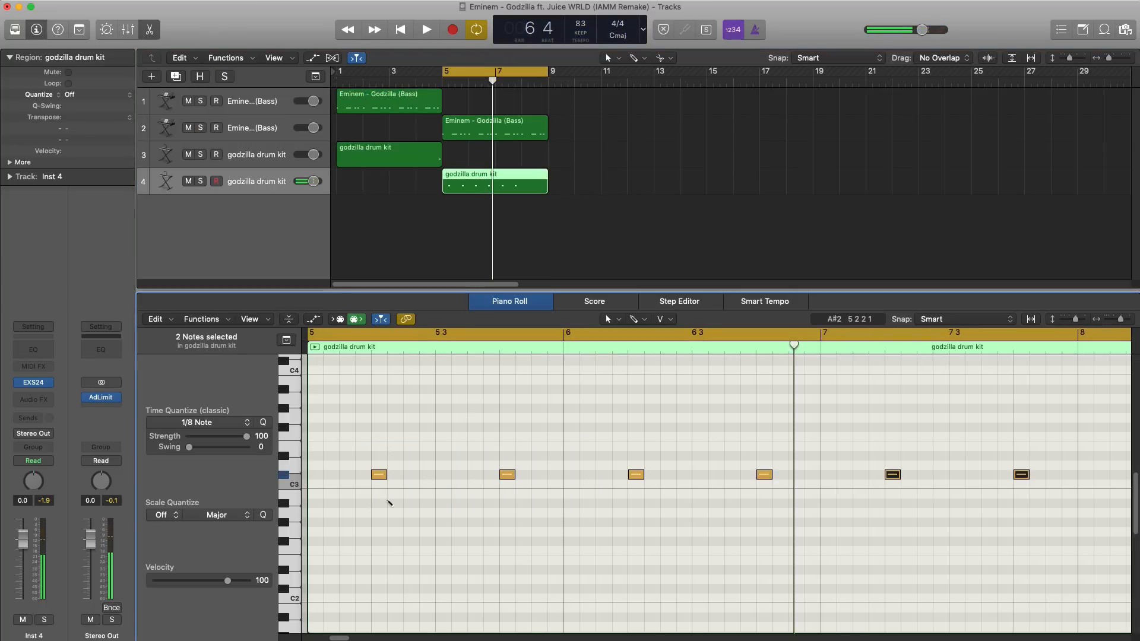
Play back the new section and lower the second bass track's volume slightly.
{"action": "key", "text": "space"}
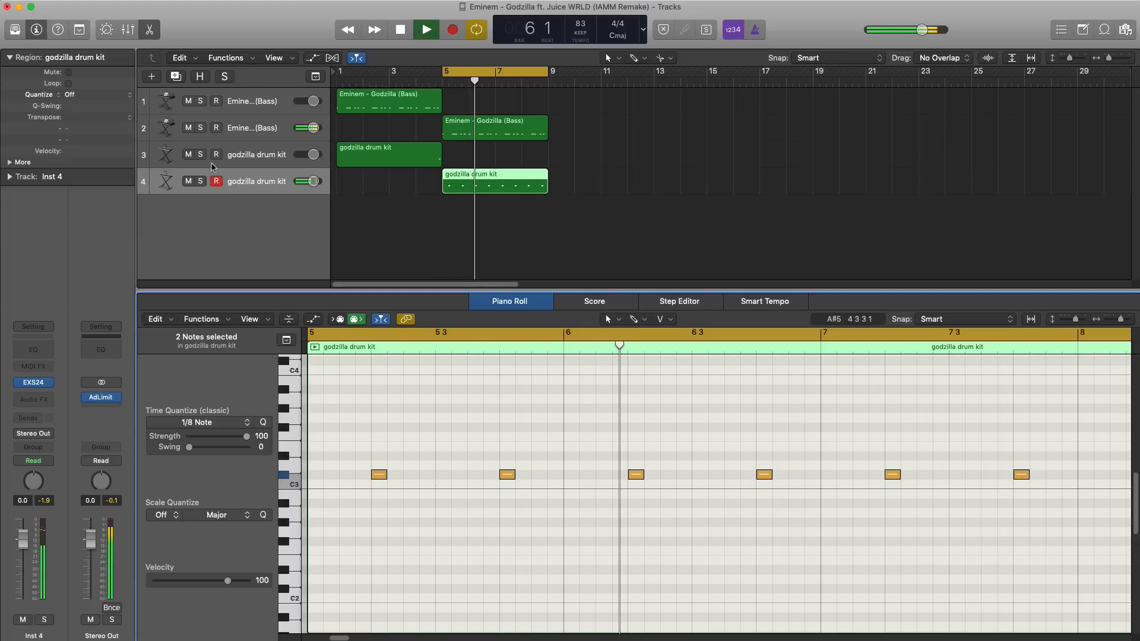
{"action": "left_click_drag", "start_coordinate": [313, 128], "coordinate": [309, 130]}
{"action": "key", "text": "space"}
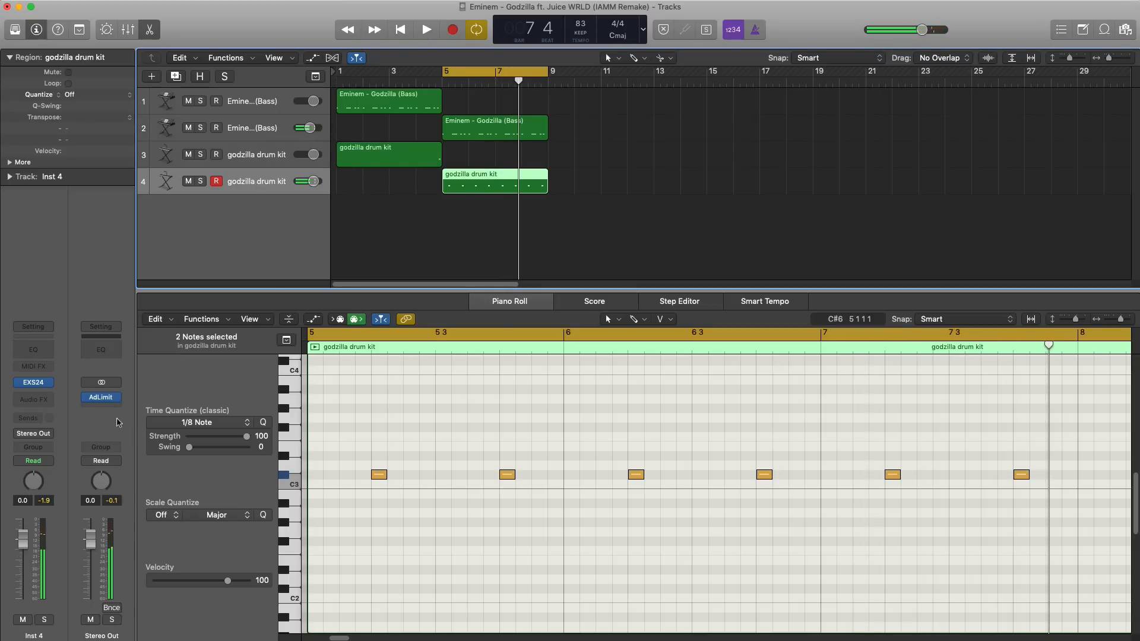
Insert Space Designer on the second drum kit track and set its Wet level to -36.0 dB while listening to the loop.
{"action": "left_click", "coordinate": [33, 395]}
{"action": "left_click", "coordinate": [34, 394]}
{"action": "left_click", "coordinate": [34, 397]}
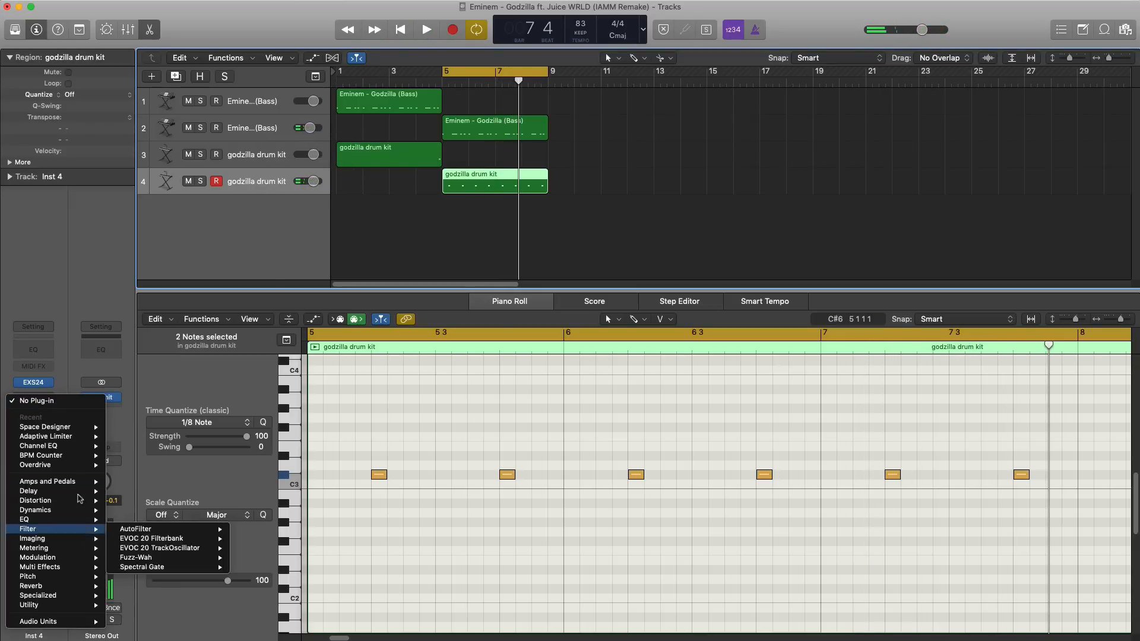
{"action": "mouse_move", "coordinate": [87, 431]}
{"action": "left_click", "coordinate": [140, 429]}
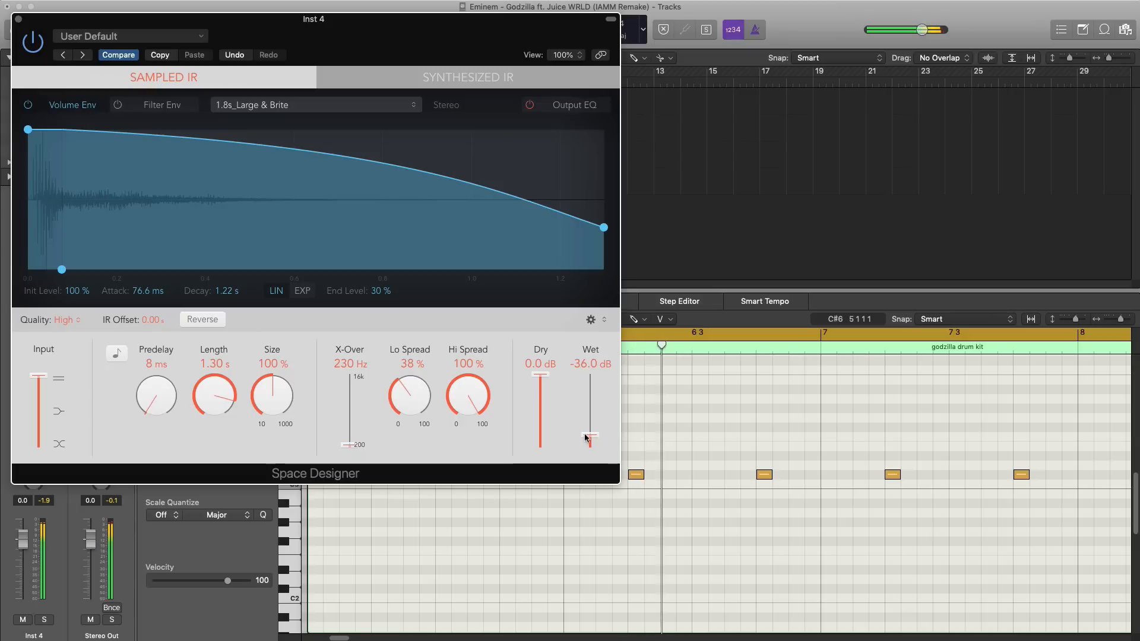
{"action": "left_click", "coordinate": [20, 20]}
{"action": "key", "text": "e"}
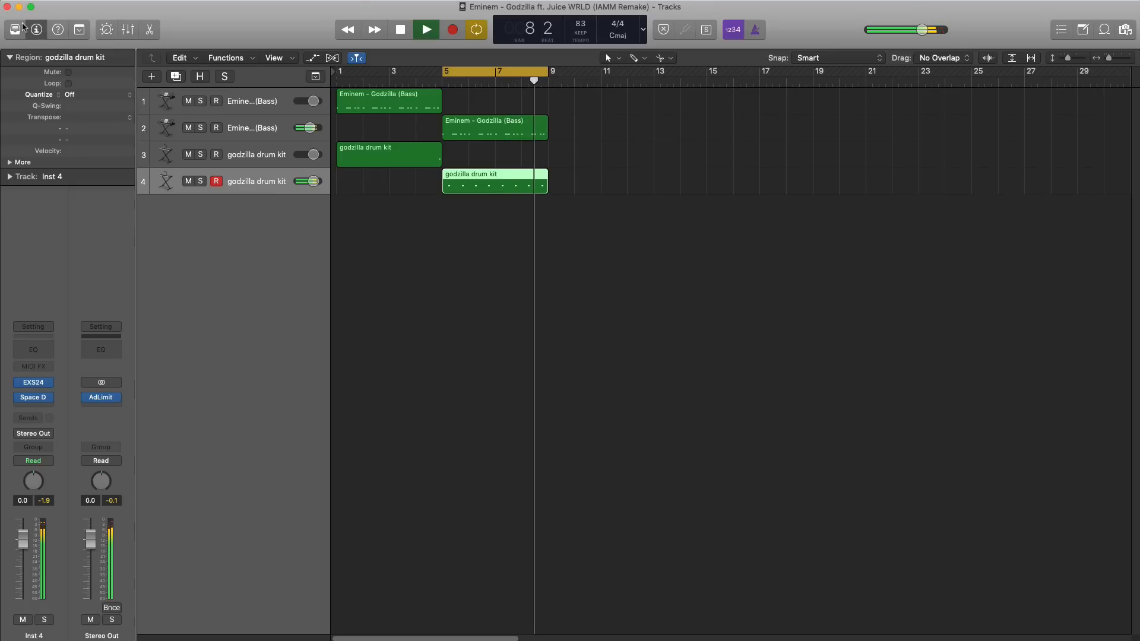
{"action": "key", "text": "space"}
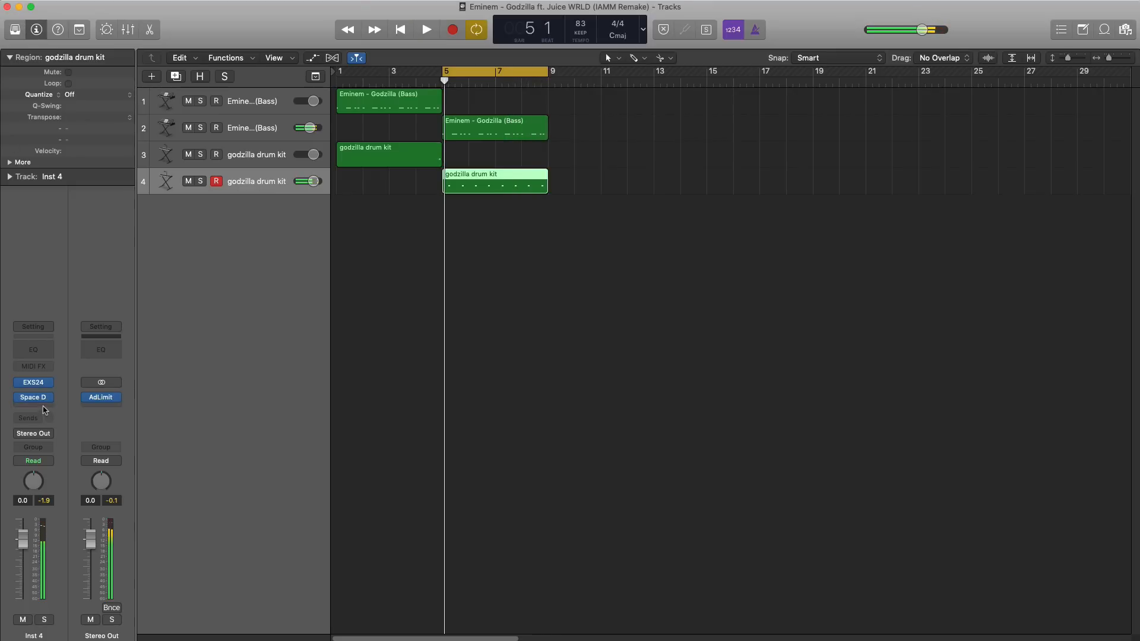
Insert a stereo Sample Delay before Space Designer on drum kit track 4 and set Delay Left to 1.6 ms while listening.
{"action": "left_click", "coordinate": [48, 398]}
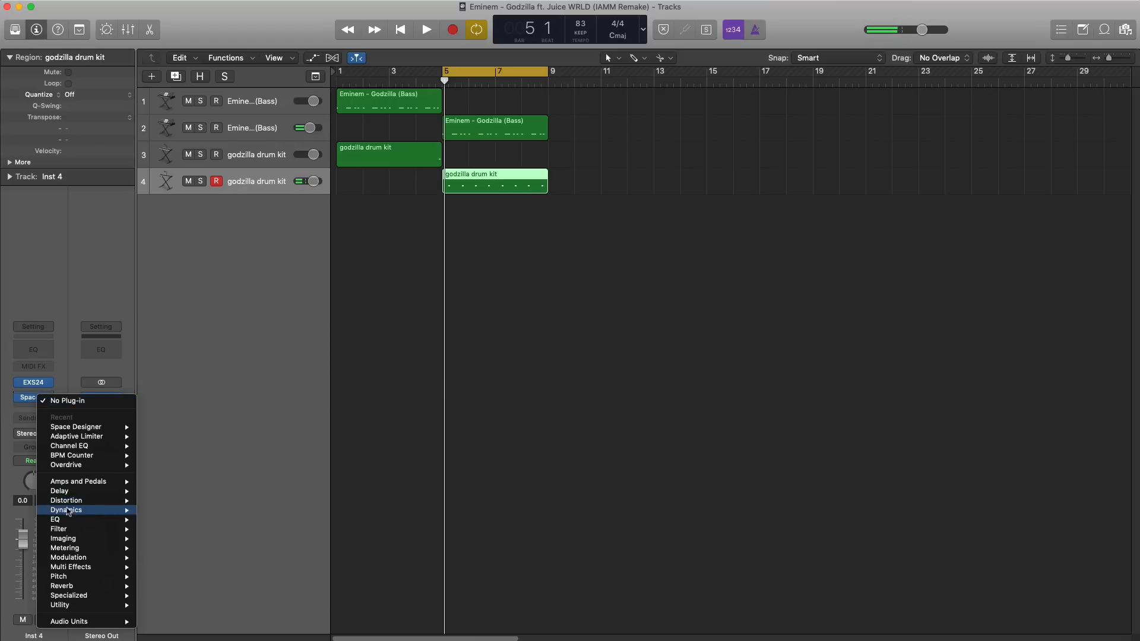
{"action": "mouse_move", "coordinate": [101, 430]}
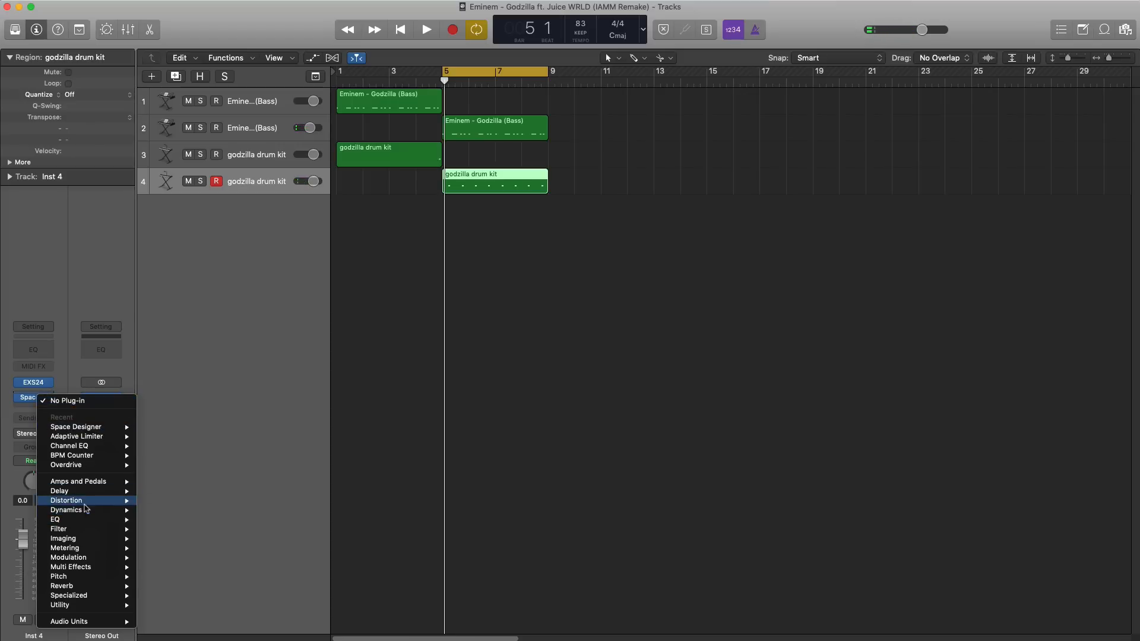
{"action": "mouse_move", "coordinate": [89, 491]}
{"action": "mouse_move", "coordinate": [202, 515]}
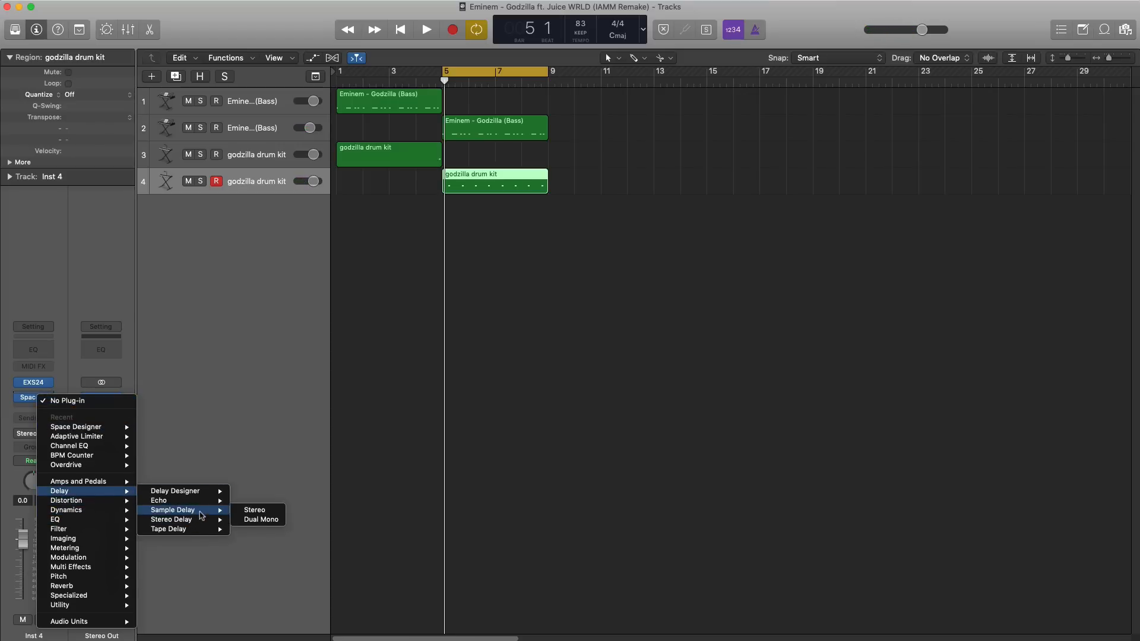
{"action": "left_click", "coordinate": [254, 510]}
{"action": "left_click", "coordinate": [437, 142]}
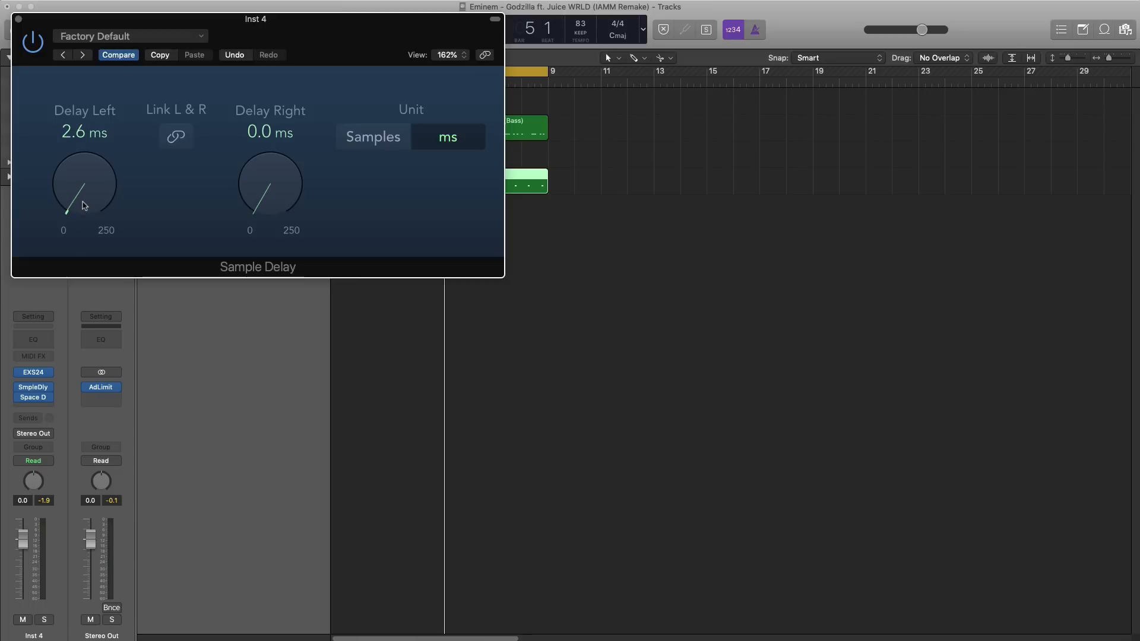
{"action": "key", "text": "space"}
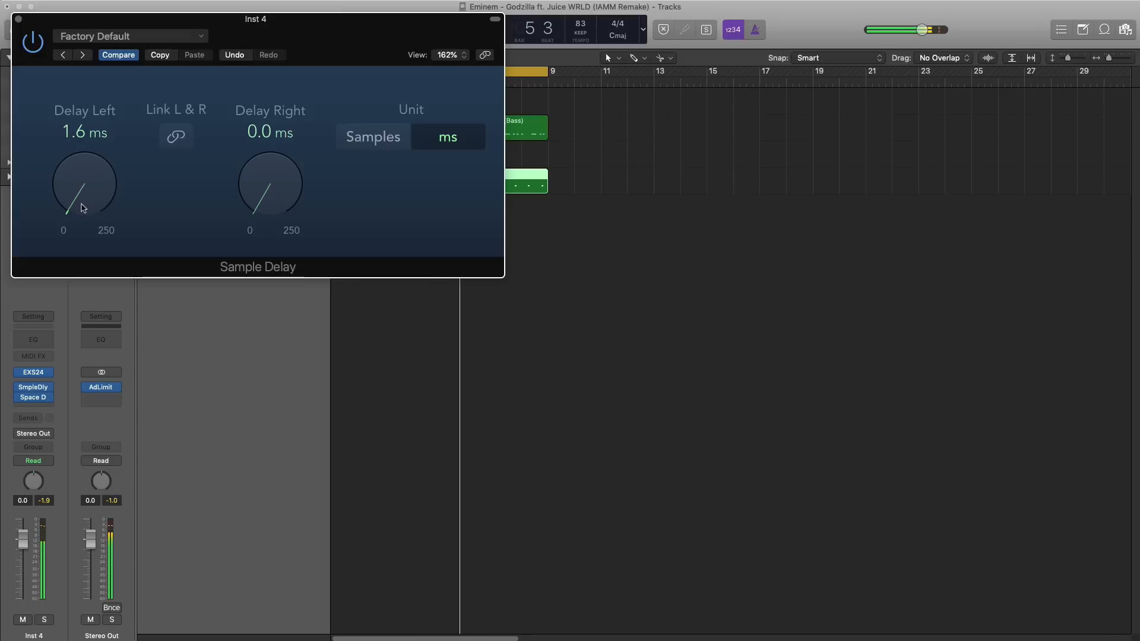
{"action": "left_click", "coordinate": [19, 19]}
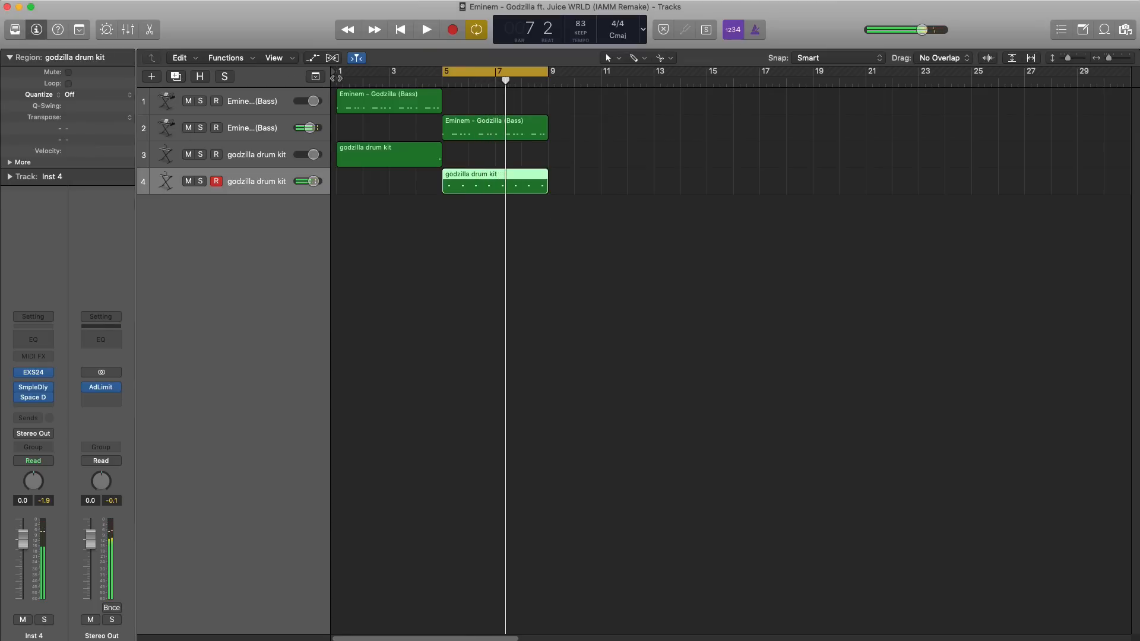
Duplicate drum kit track 4, copy its bars 5 to 9 region onto the new track, and open the copy for note editing.
{"action": "left_click", "coordinate": [176, 77]}
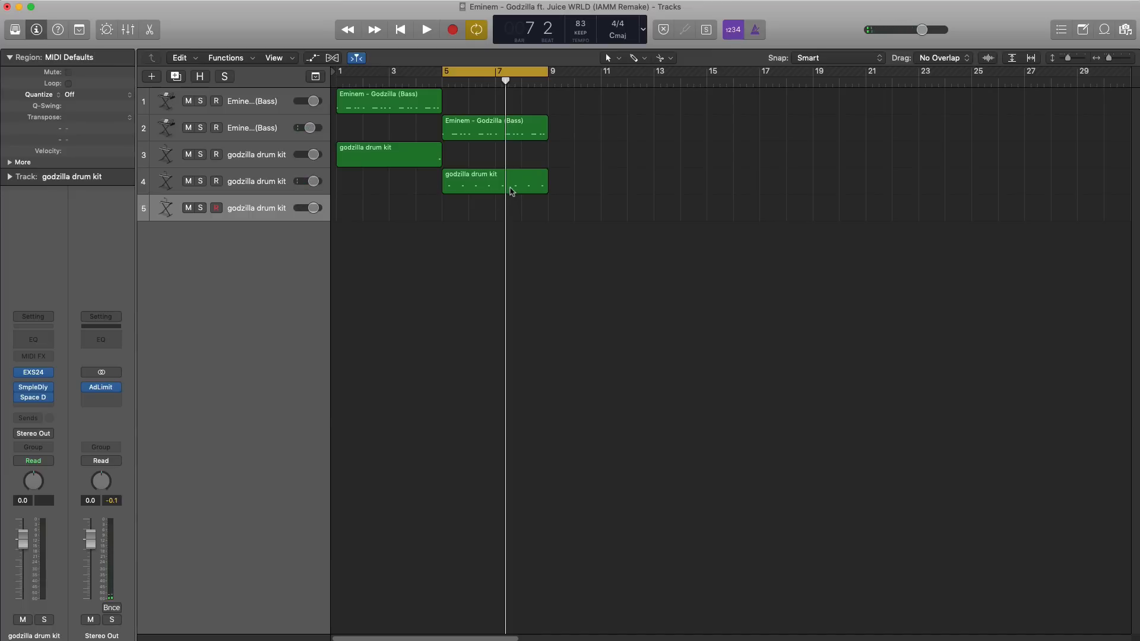
{"action": "left_click_drag", "start_coordinate": [512, 191], "coordinate": [507, 208]}
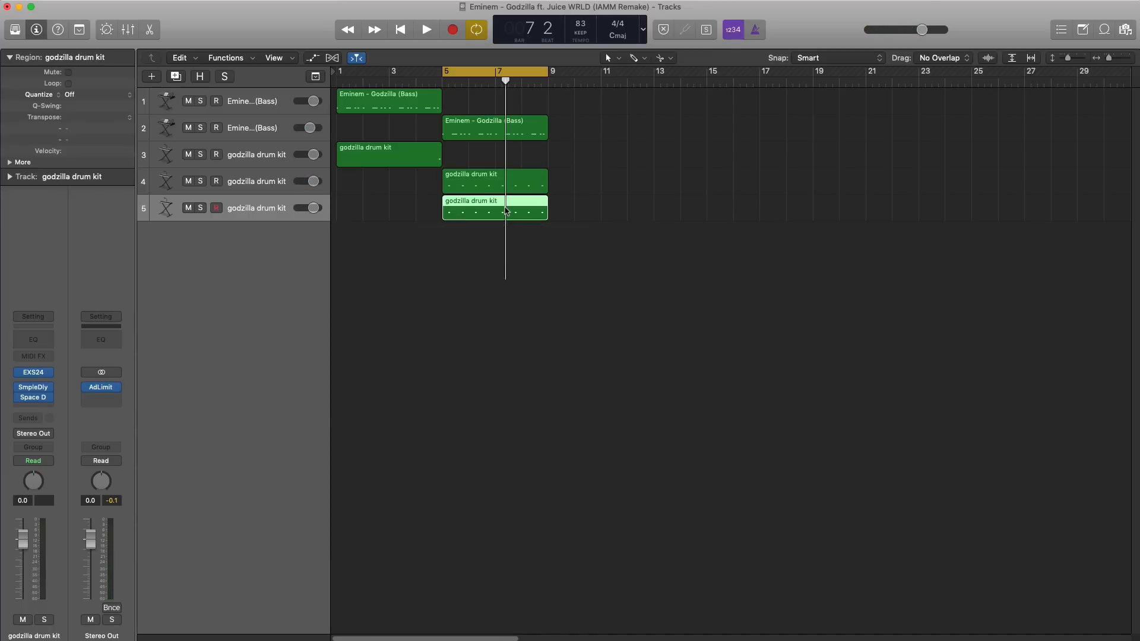
{"action": "double_click", "coordinate": [507, 212]}
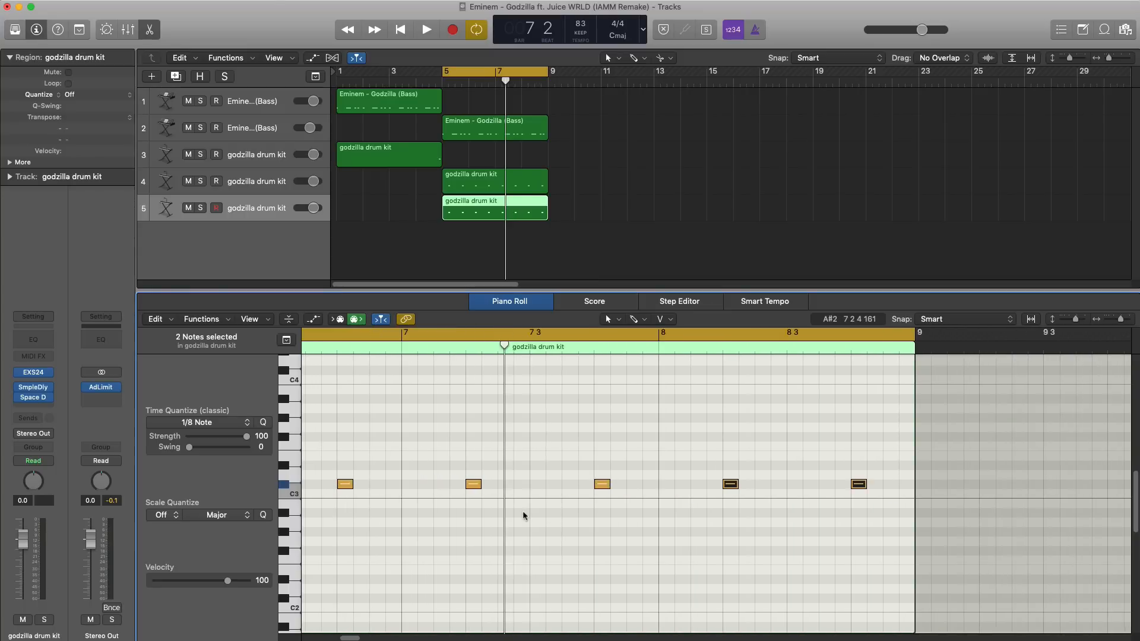
Delete every note in the copied drum region except the one on beat 2 of bar 8.
{"action": "left_click_drag", "start_coordinate": [729, 441], "coordinate": [761, 525]}
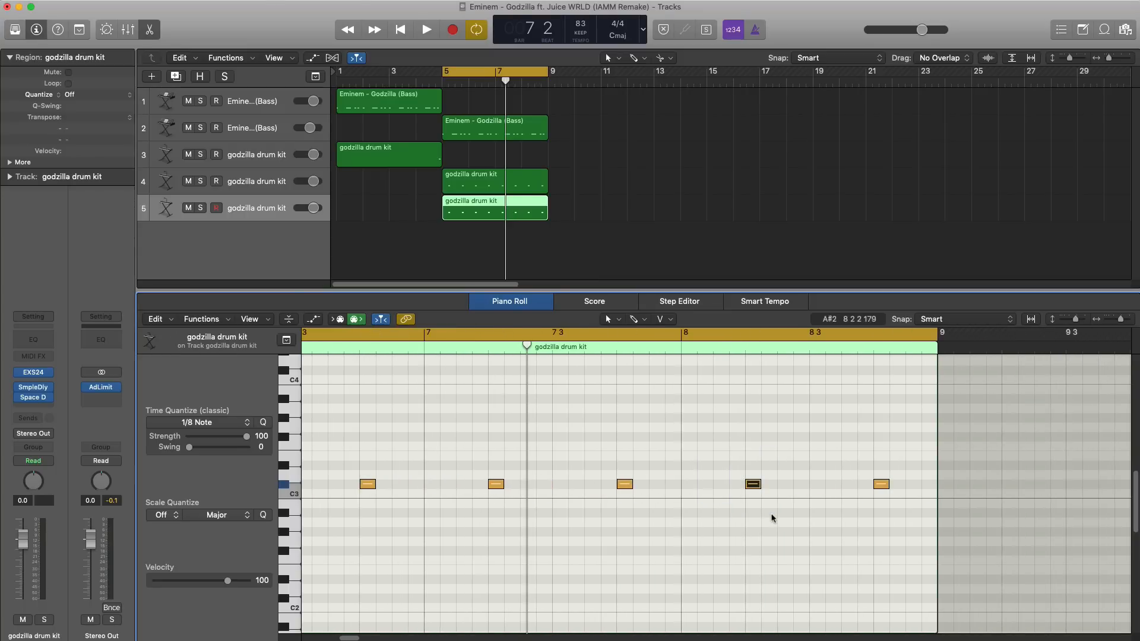
{"action": "key", "text": "Delete"}
{"action": "key", "text": "super+Left"}
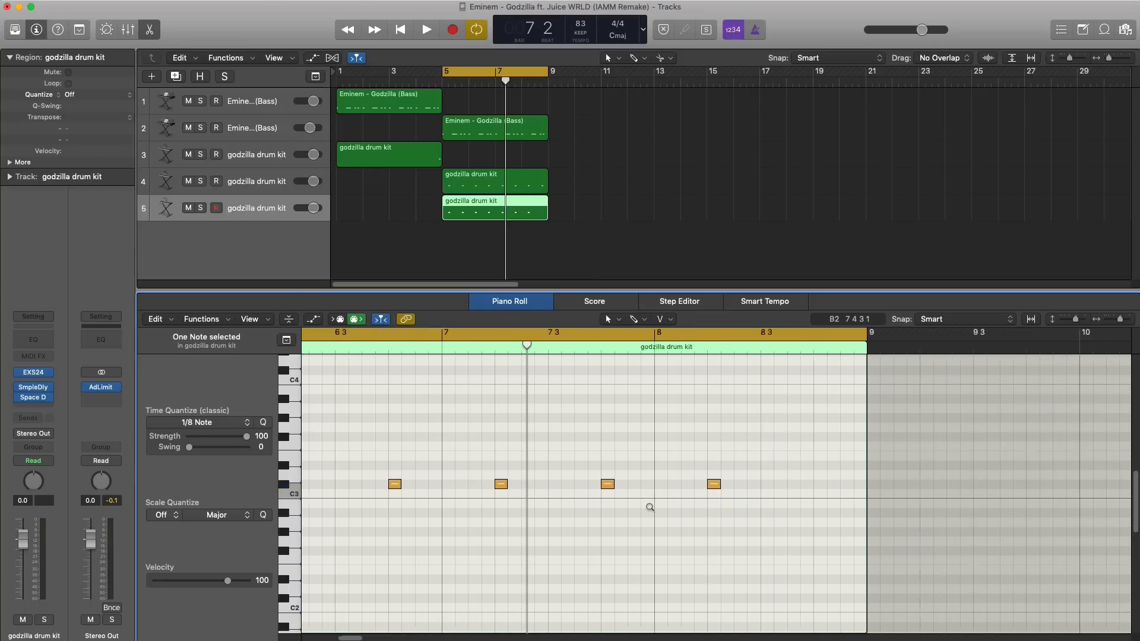
{"action": "scroll", "coordinate": [640, 518], "scroll_direction": "left", "scroll_amount": 5}
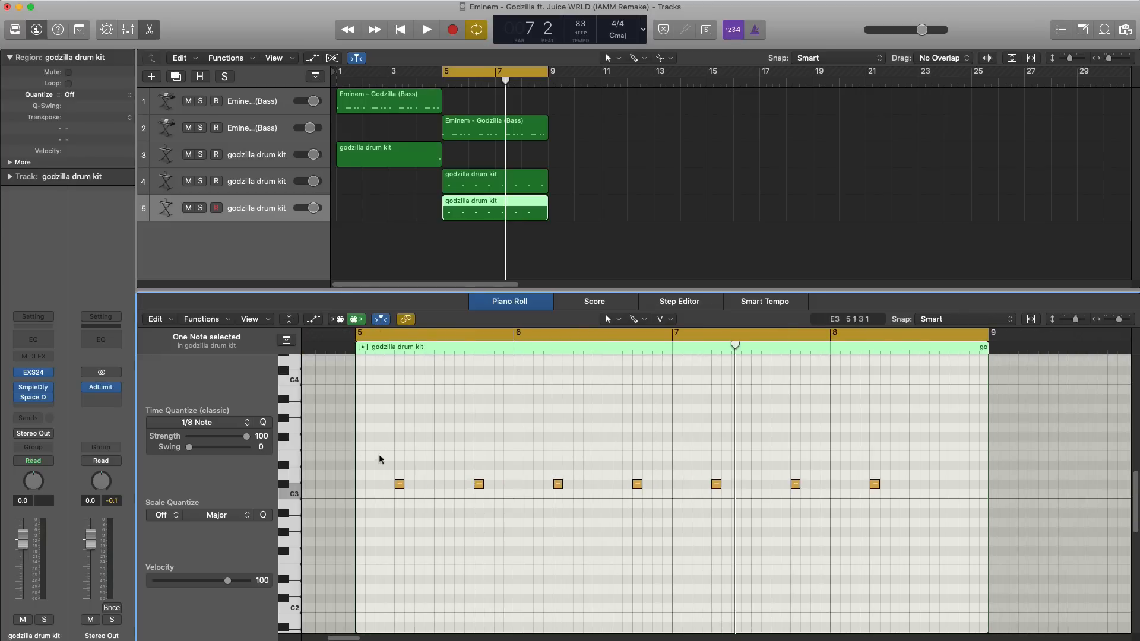
{"action": "left_click_drag", "start_coordinate": [379, 454], "coordinate": [812, 538]}
{"action": "key", "text": "Delete"}
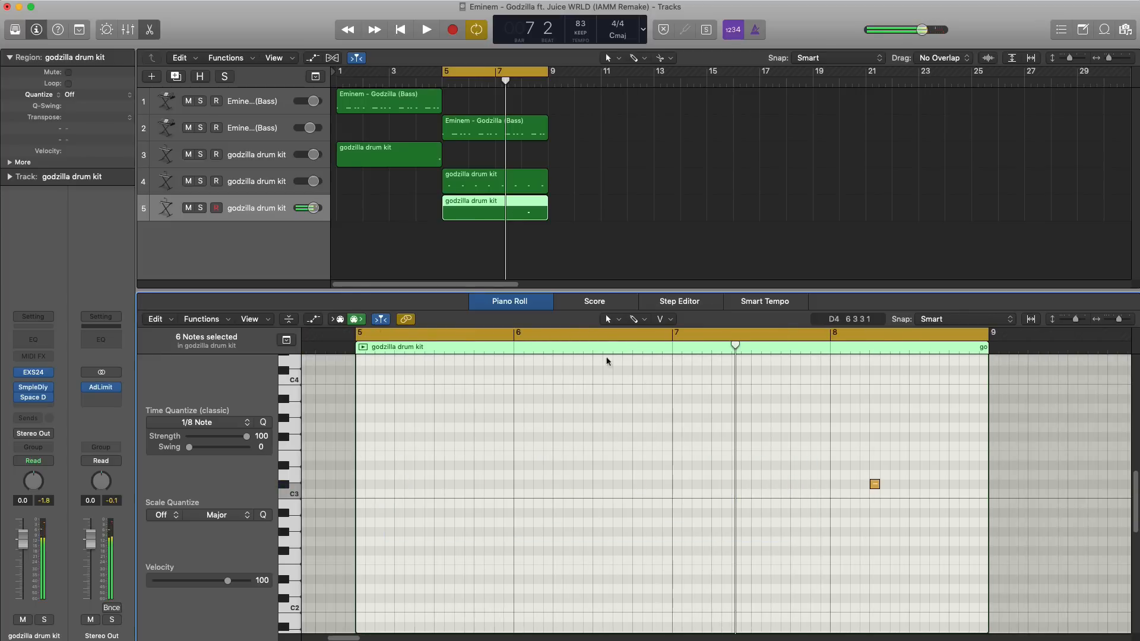
Solo drum kit tracks 4 and 5, loop bars 7 to 9, and play back both snare layers.
{"action": "left_click", "coordinate": [239, 213]}
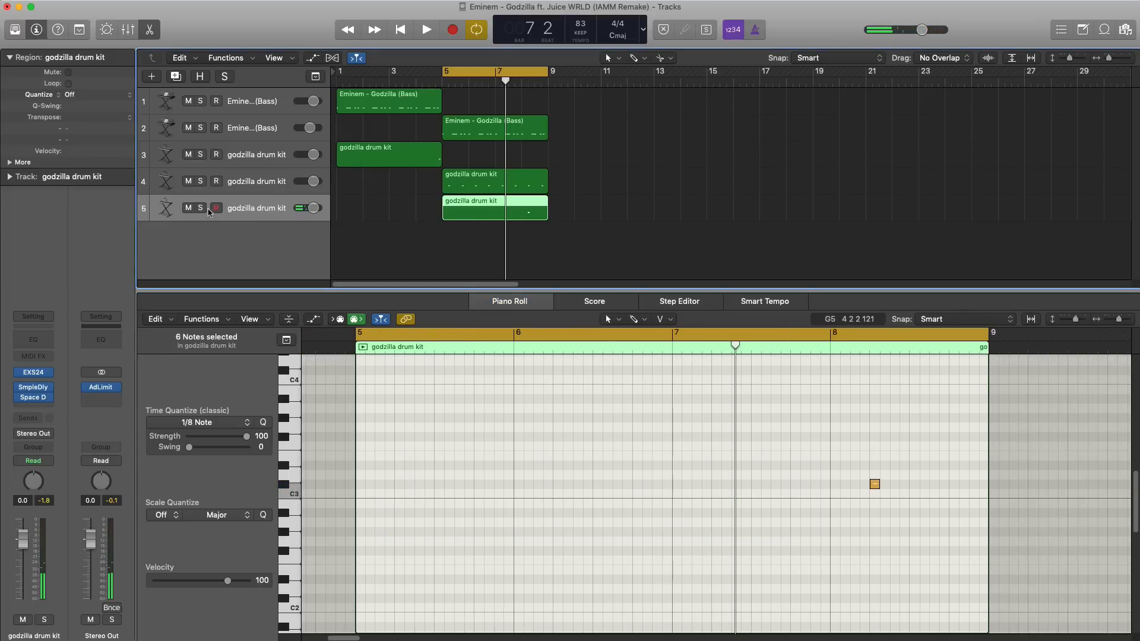
{"action": "key", "text": "s"}
{"action": "left_click_drag", "start_coordinate": [505, 73], "coordinate": [545, 83]}
{"action": "key", "text": "space"}
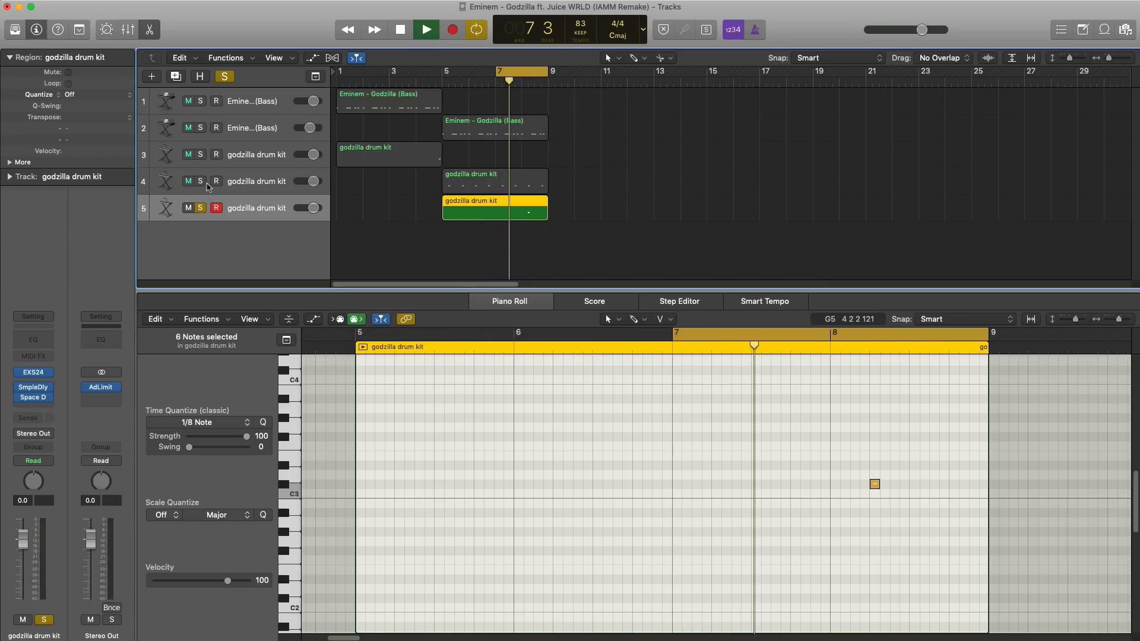
{"action": "left_click", "coordinate": [200, 181]}
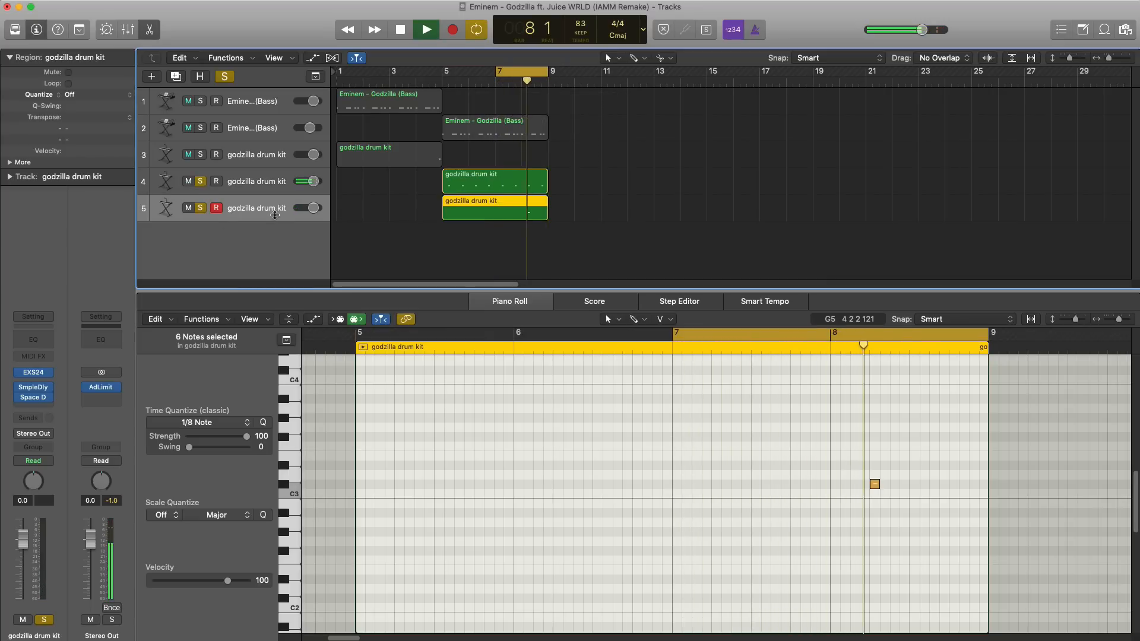
{"action": "key", "text": "space"}
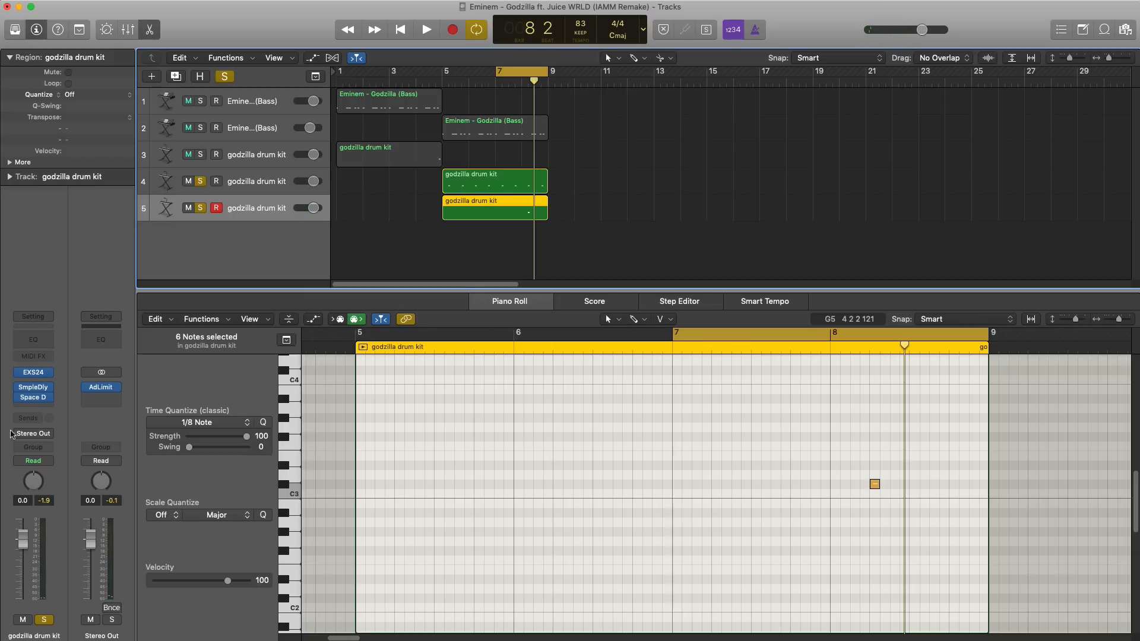
Insert a stereo Echo between Sample Delay and Space Designer on drum kit track 5 and listen to it.
{"action": "left_click", "coordinate": [43, 397]}
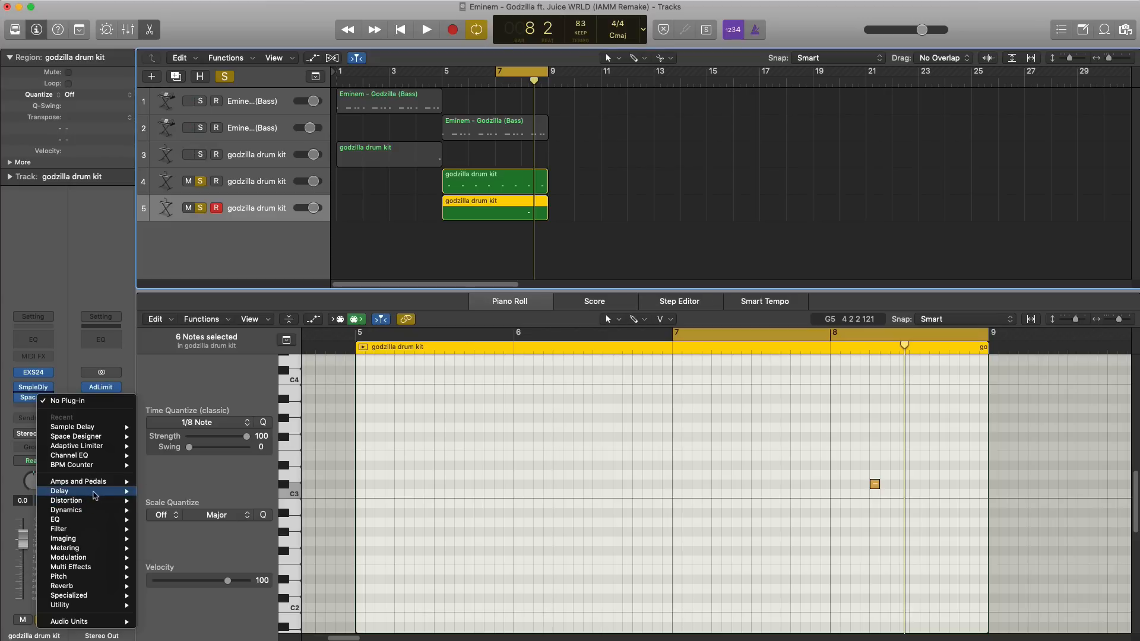
{"action": "mouse_move", "coordinate": [95, 493]}
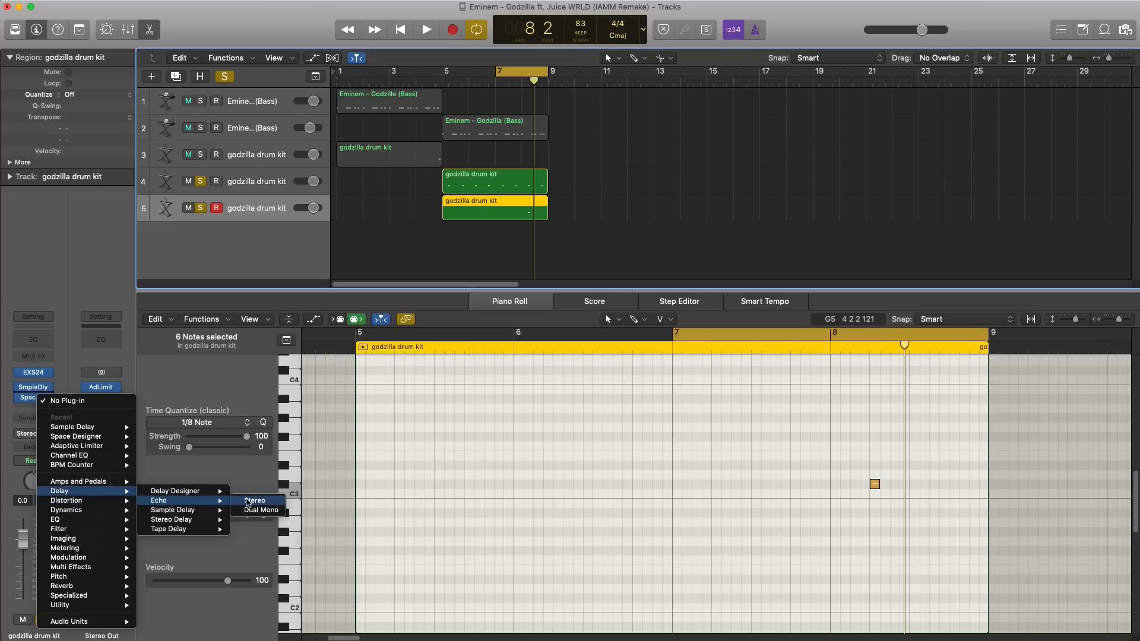
{"action": "left_click", "coordinate": [249, 501]}
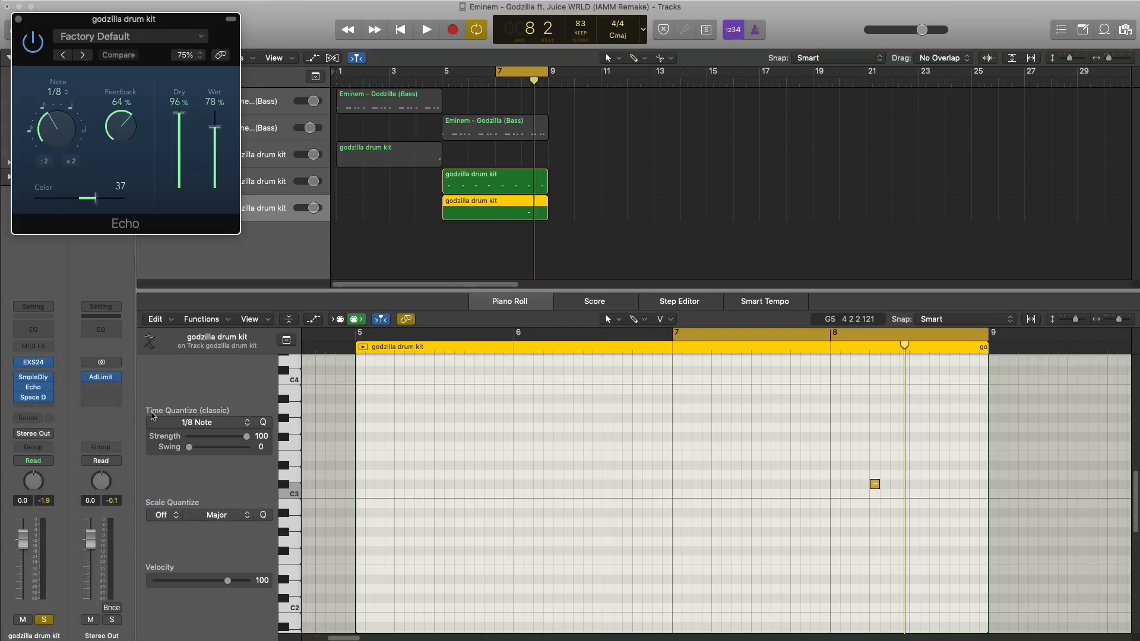
{"action": "left_click_drag", "start_coordinate": [159, 36], "coordinate": [683, 322]}
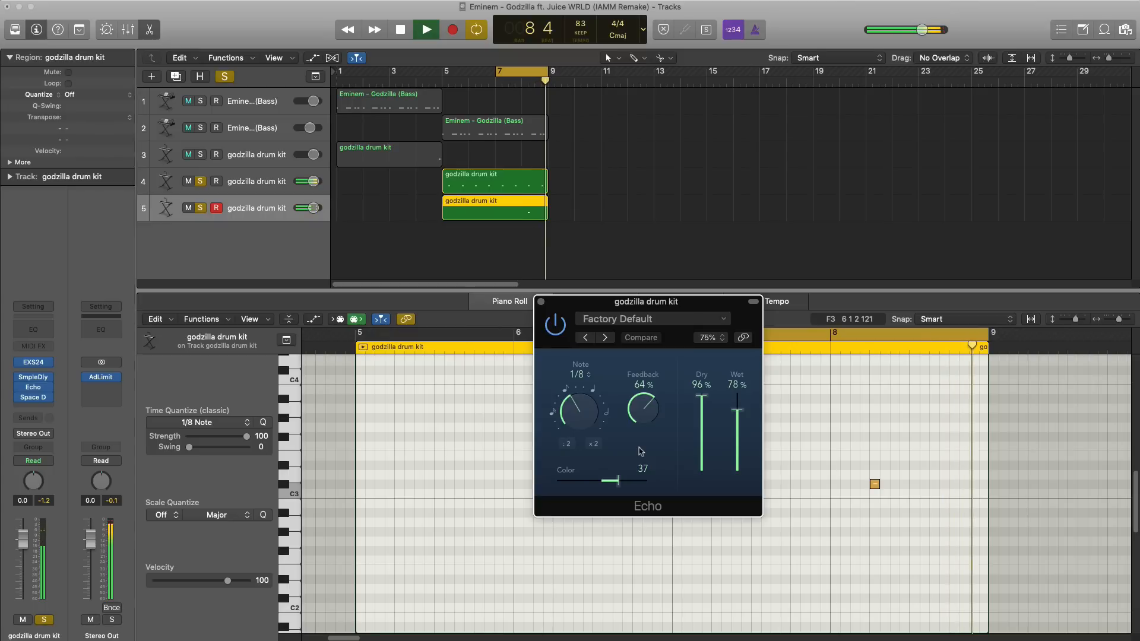
{"action": "key", "text": "space"}
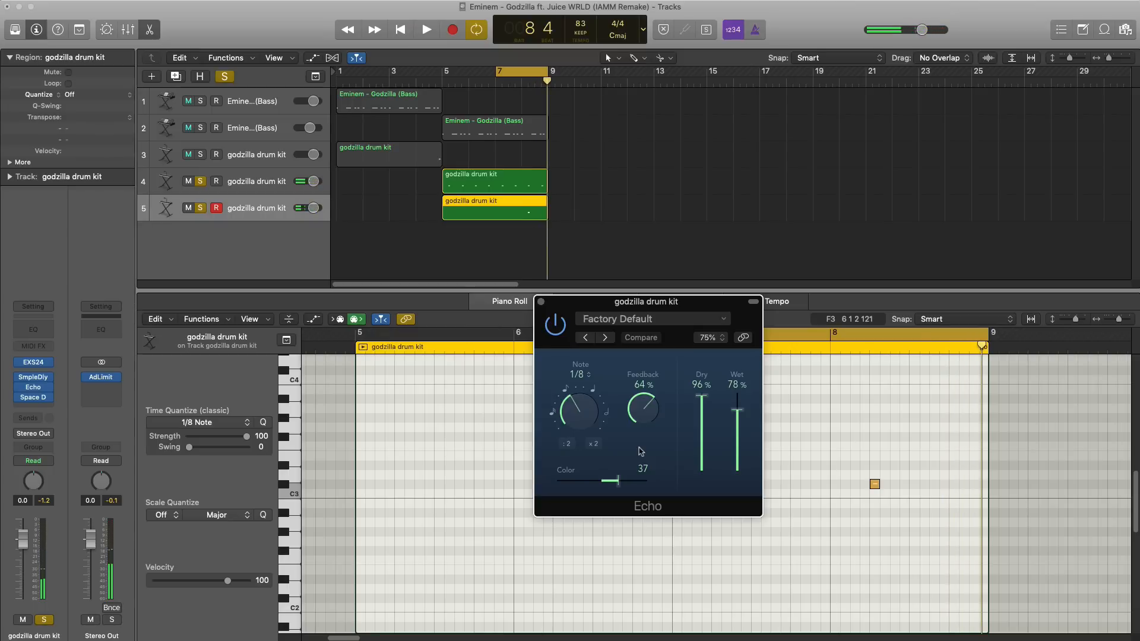
Shorten the loop to the first half of bar 8 and play back the echoed snare hit.
{"action": "scroll", "coordinate": [565, 136], "scroll_direction": "up", "scroll_amount": 5}
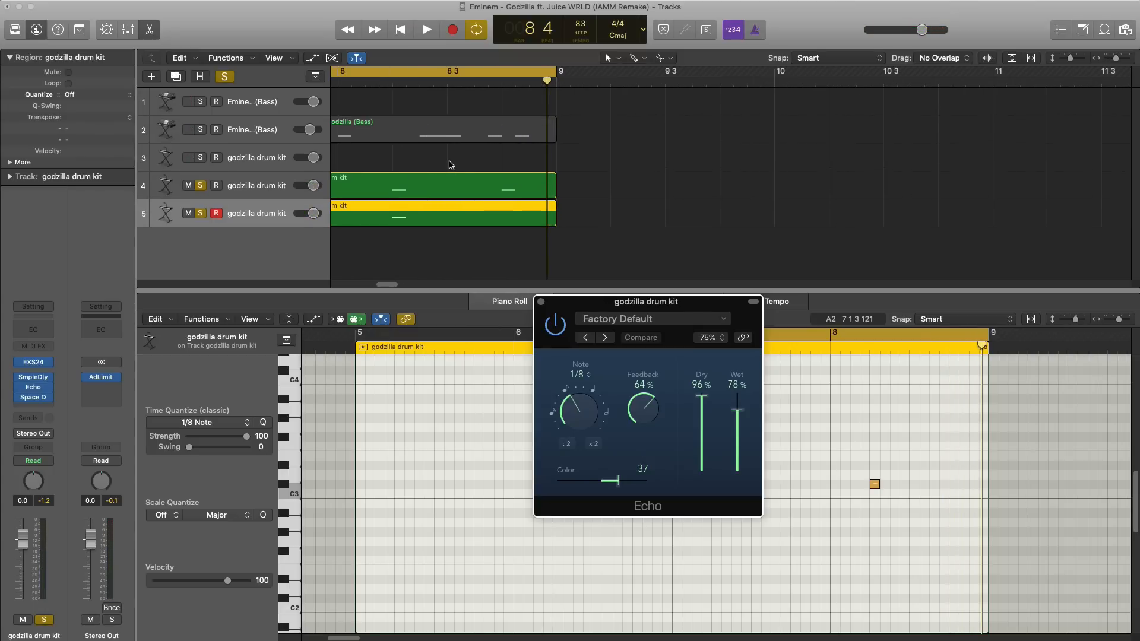
{"action": "scroll", "coordinate": [450, 119], "scroll_direction": "left", "scroll_amount": 5}
{"action": "left_click_drag", "start_coordinate": [593, 72], "coordinate": [696, 88]}
{"action": "key", "text": "space"}
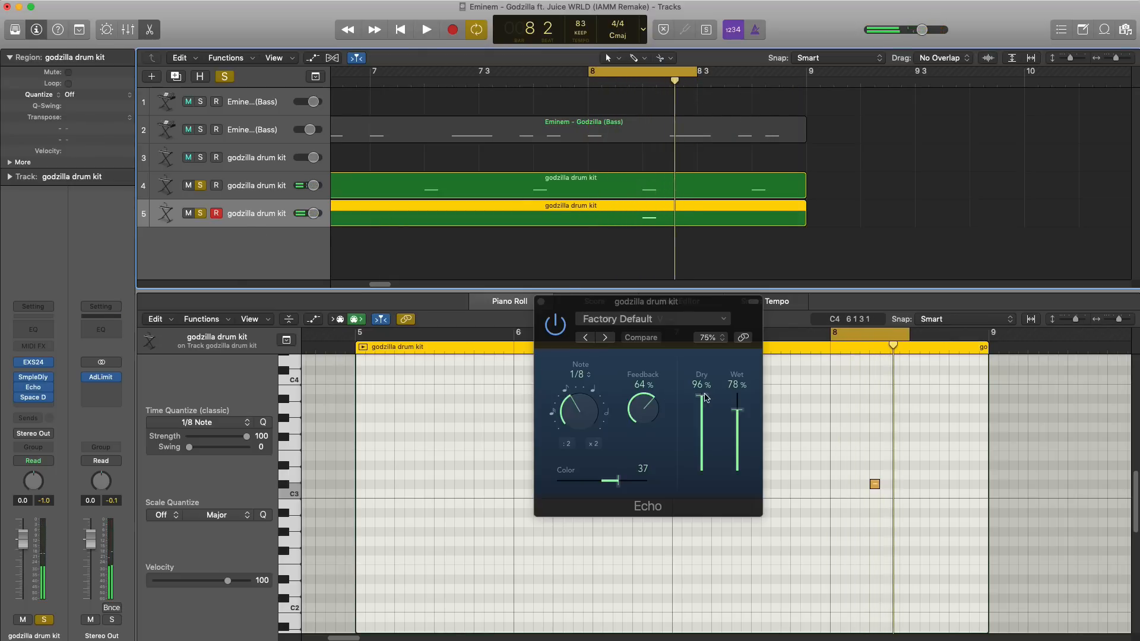
Set the Echo to 0% Dry, 100% Wet and 41% Feedback while listening to the loop.
{"action": "left_click_drag", "start_coordinate": [705, 398], "coordinate": [707, 577]}
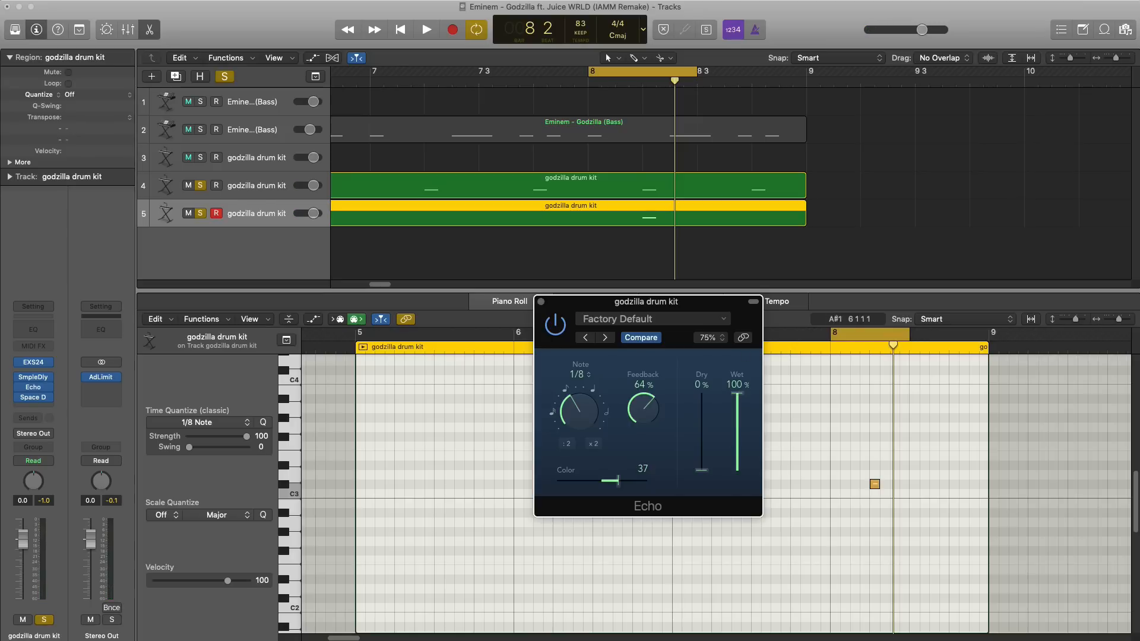
{"action": "key", "text": "space"}
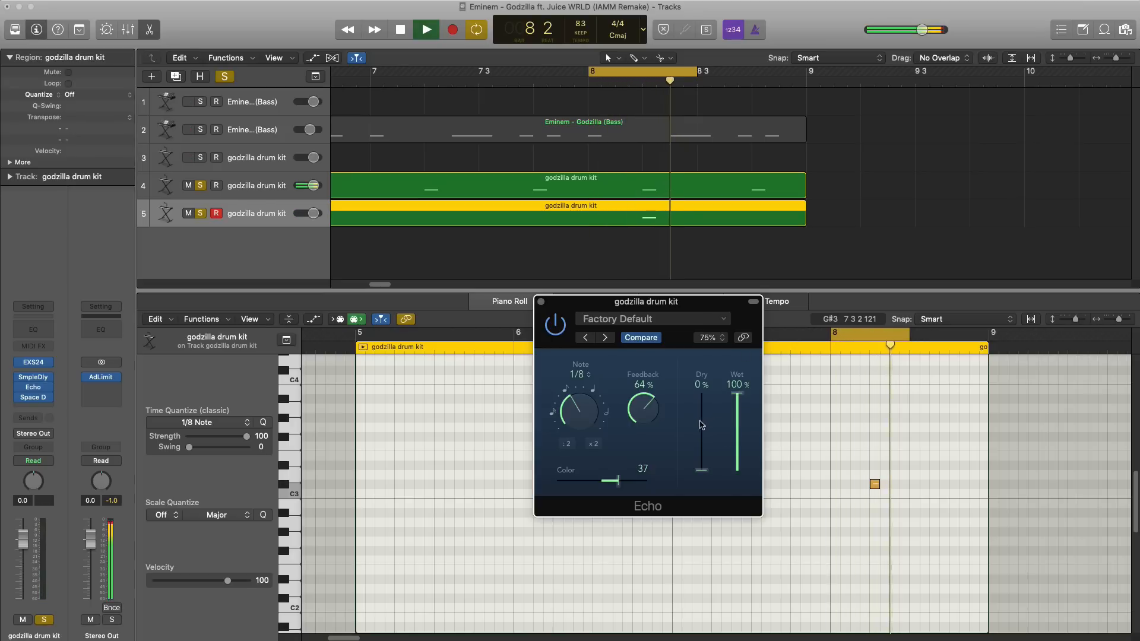
{"action": "key", "text": "space"}
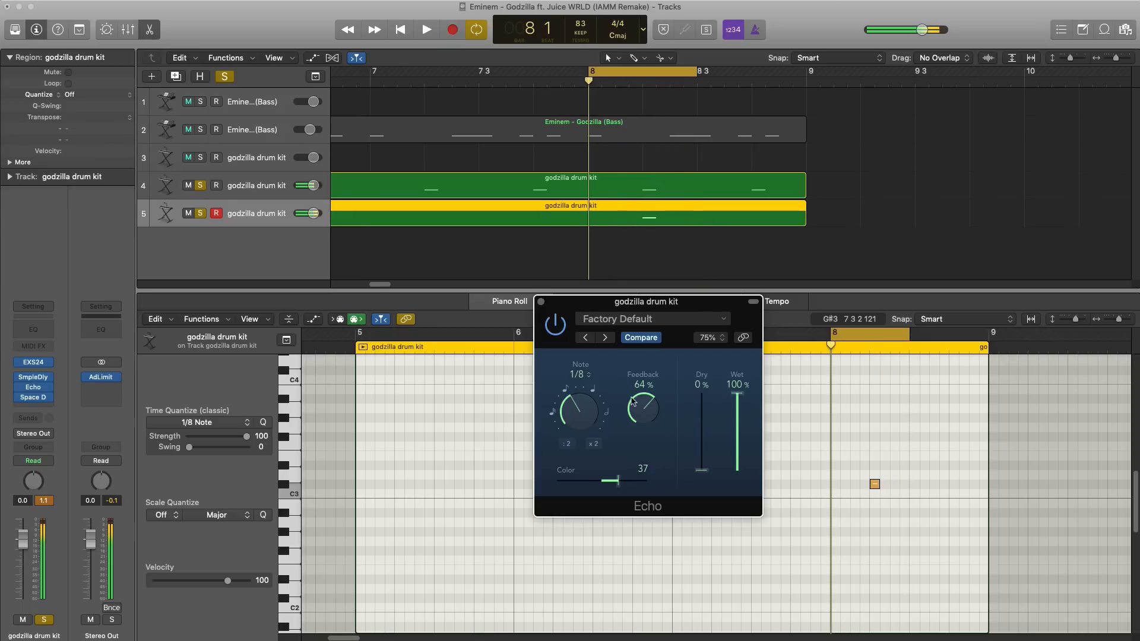
{"action": "key", "text": "space"}
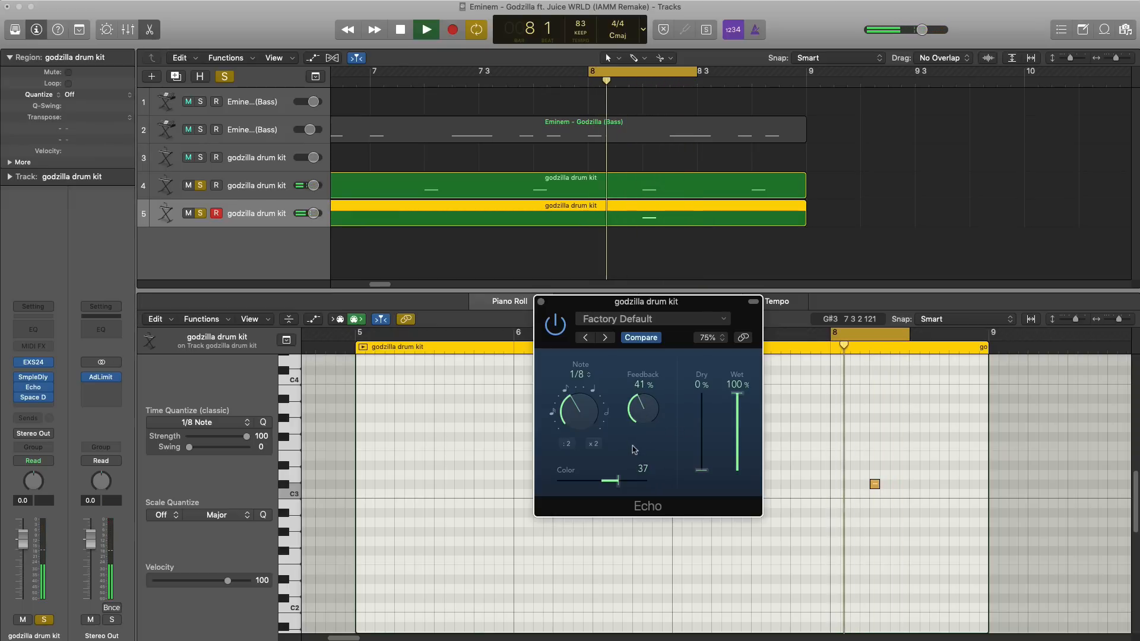
{"action": "left_click", "coordinate": [541, 303]}
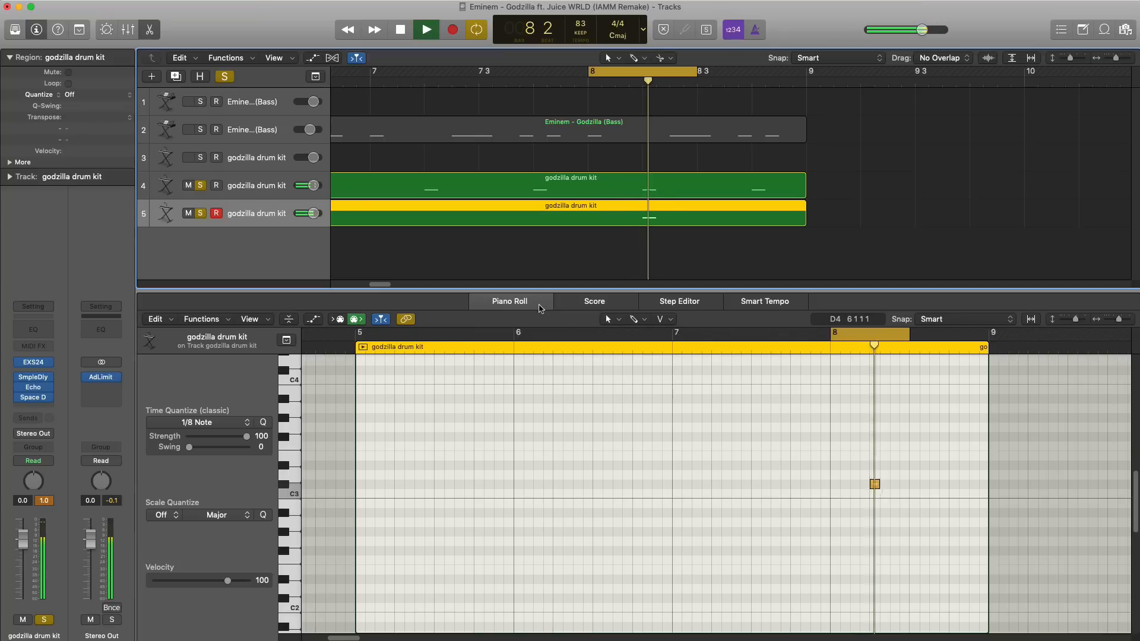
Lower drum kit track 5 to -5.9 dB, resume playback, and close the note editor.
{"action": "key", "text": "space"}
{"action": "left_click_drag", "start_coordinate": [321, 219], "coordinate": [278, 214]}
{"action": "key", "text": "space"}
{"action": "key", "text": "p"}
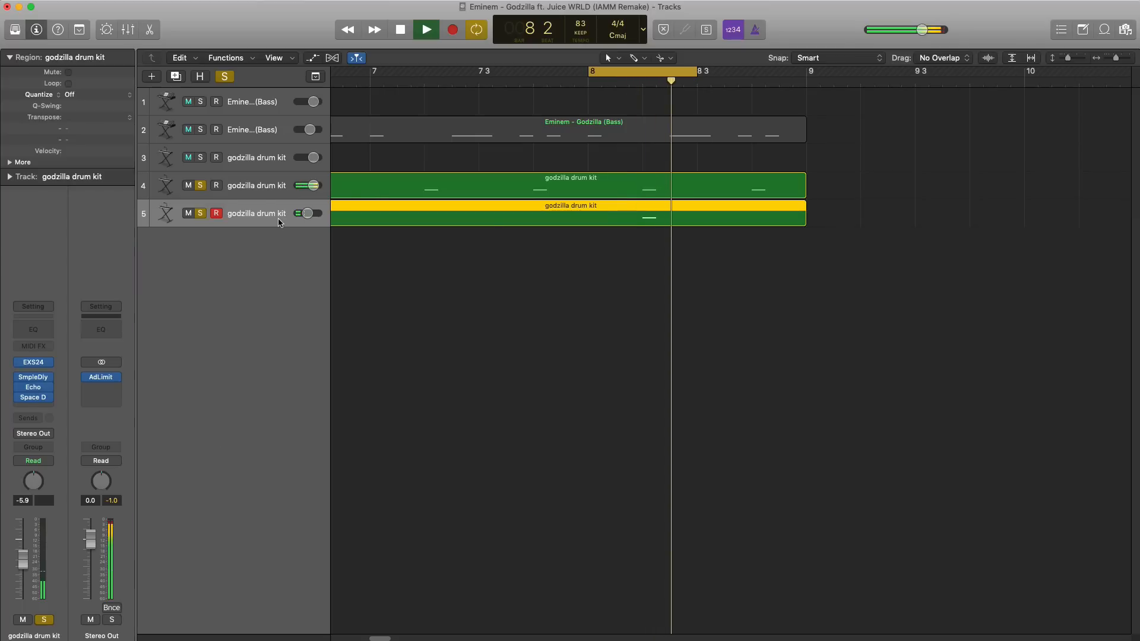
Loop bars 5 to 9 again and turn off all solos to hear the full section.
{"action": "scroll", "coordinate": [537, 296], "scroll_direction": "down", "scroll_amount": 5}
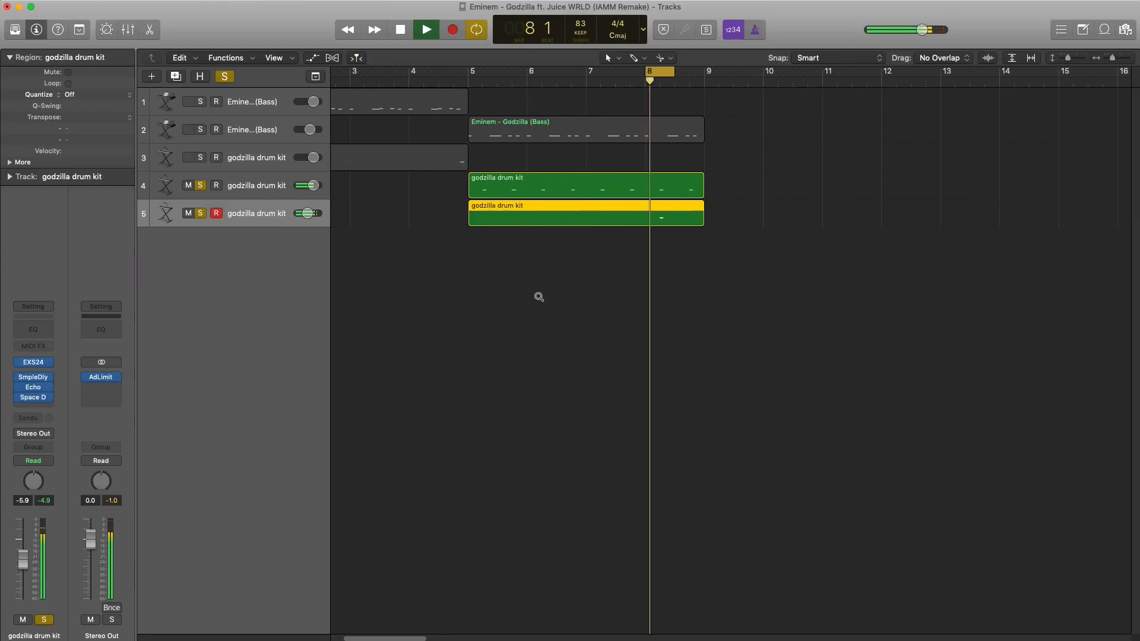
{"action": "key", "text": "space"}
{"action": "left_click_drag", "start_coordinate": [478, 71], "coordinate": [705, 74]}
{"action": "key", "text": "space"}
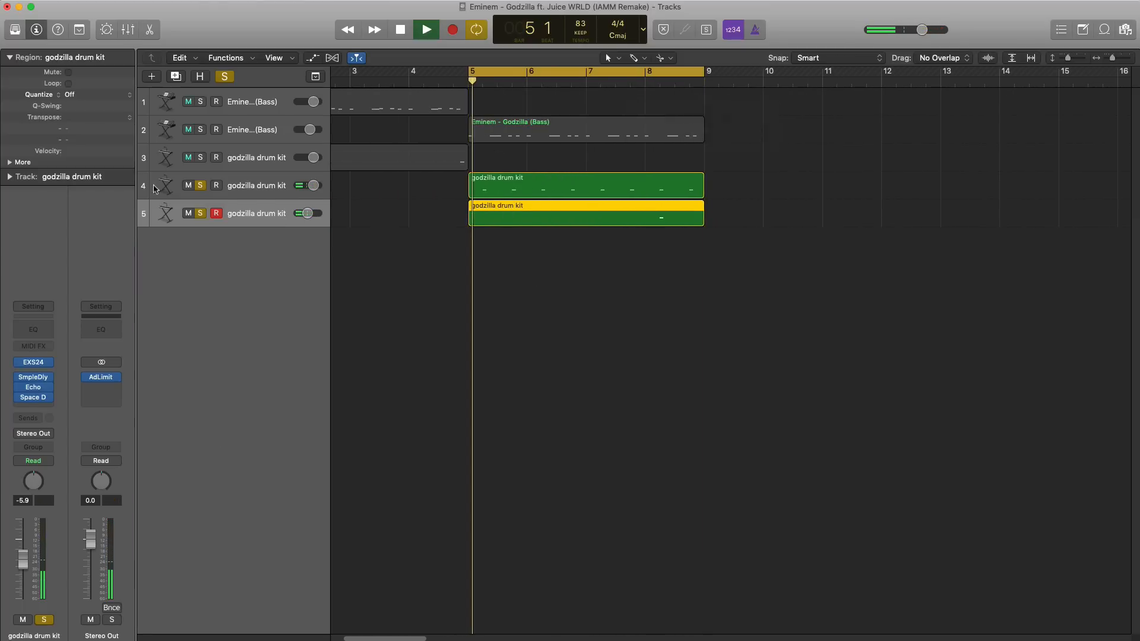
{"action": "left_click", "coordinate": [201, 186], "text": "alt"}
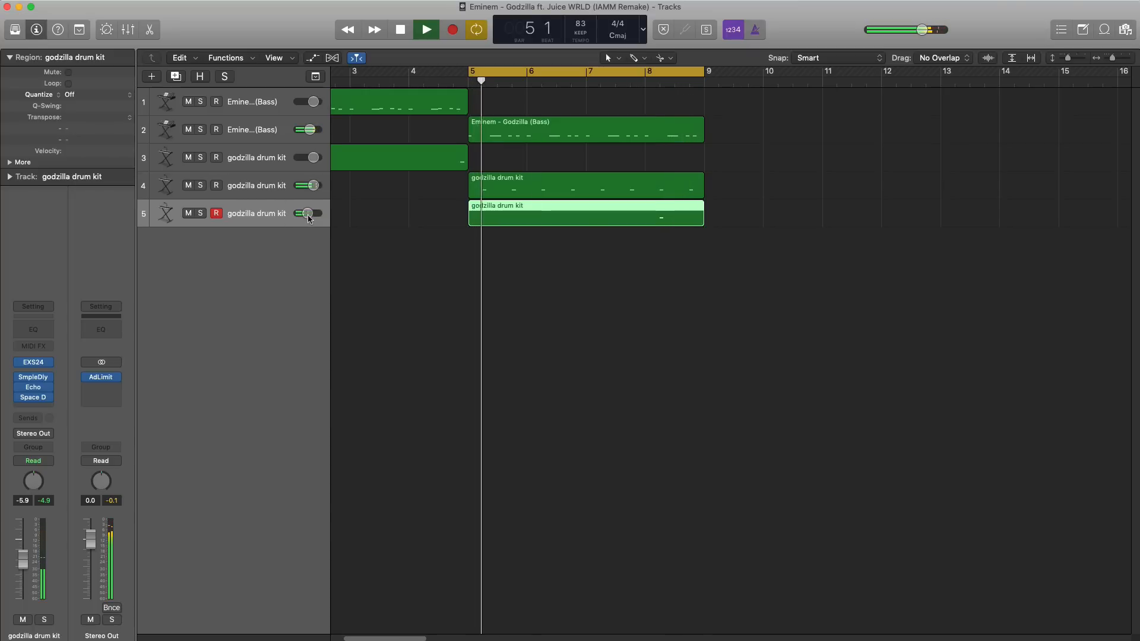
Lower drum kit track 5 to -8.8 dB, stop playback, and select drum kit track 3.
{"action": "left_click_drag", "start_coordinate": [307, 213], "coordinate": [295, 219]}
{"action": "key", "text": "space"}
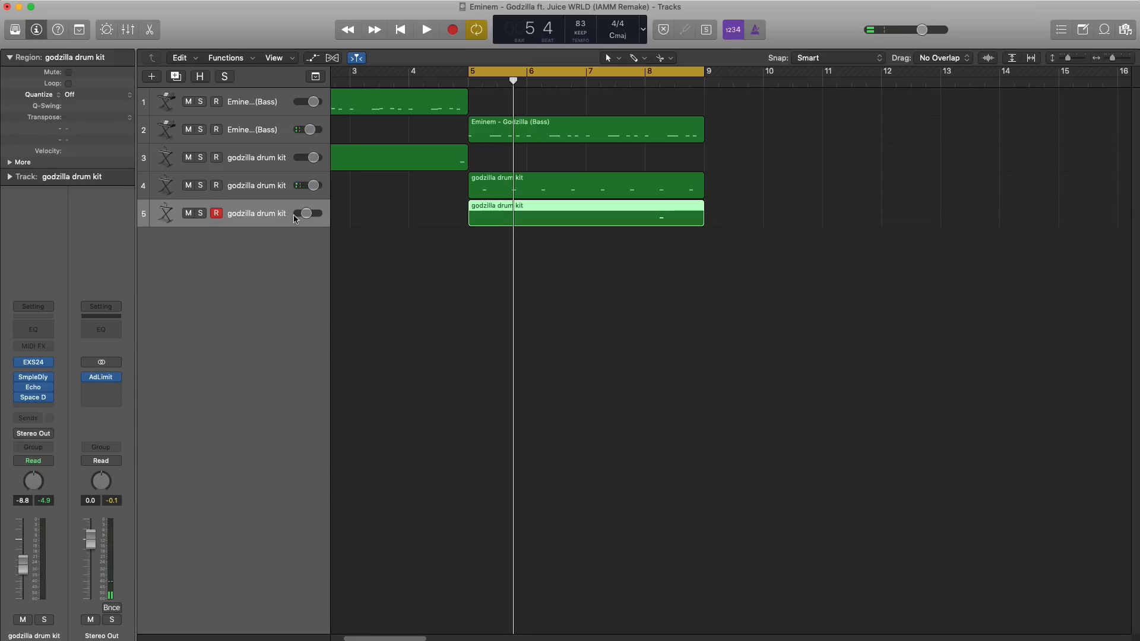
{"action": "left_click", "coordinate": [251, 167]}
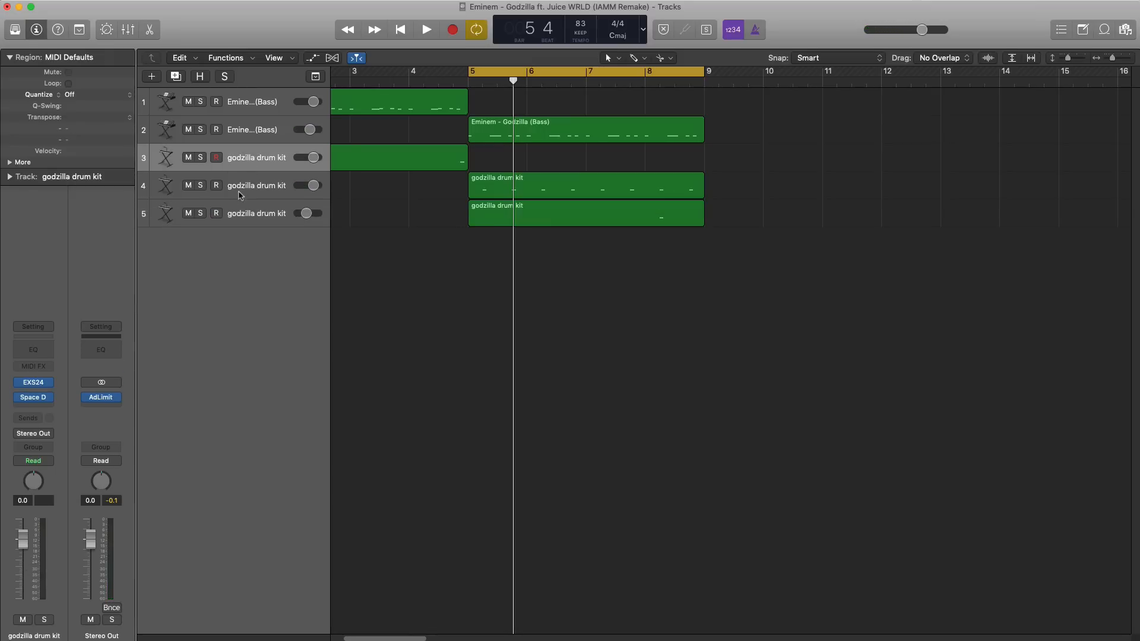
Duplicate drum kit track 4 to the end of the track list and strip the copy's Space Designer and Sample Delay effects.
{"action": "left_click", "coordinate": [240, 196]}
{"action": "left_click", "coordinate": [177, 78]}
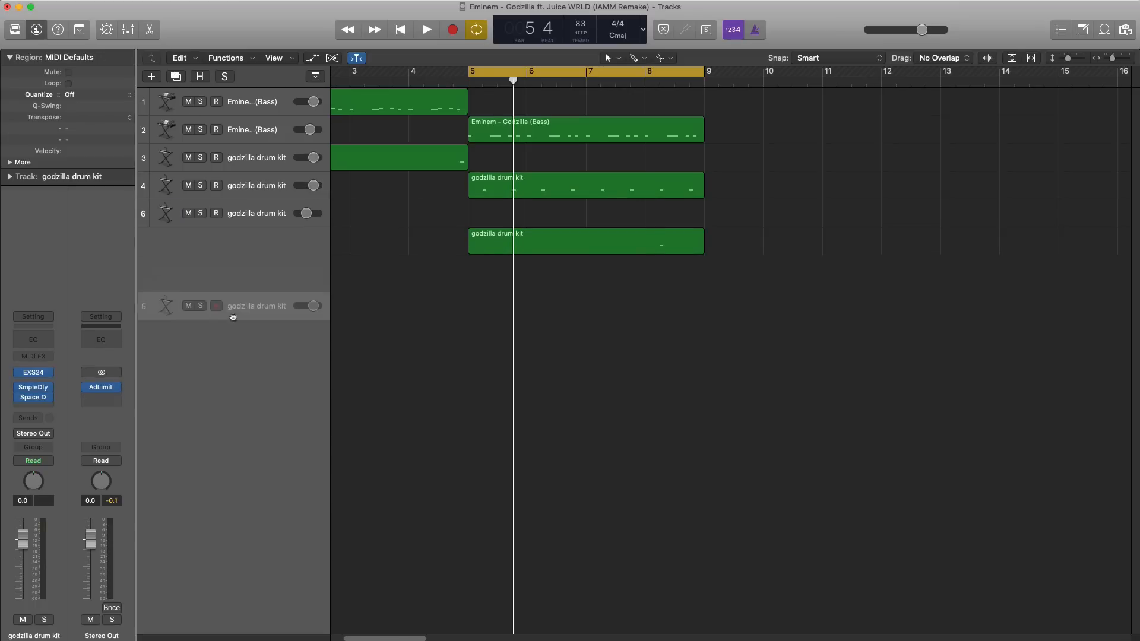
{"action": "left_click", "coordinate": [50, 401]}
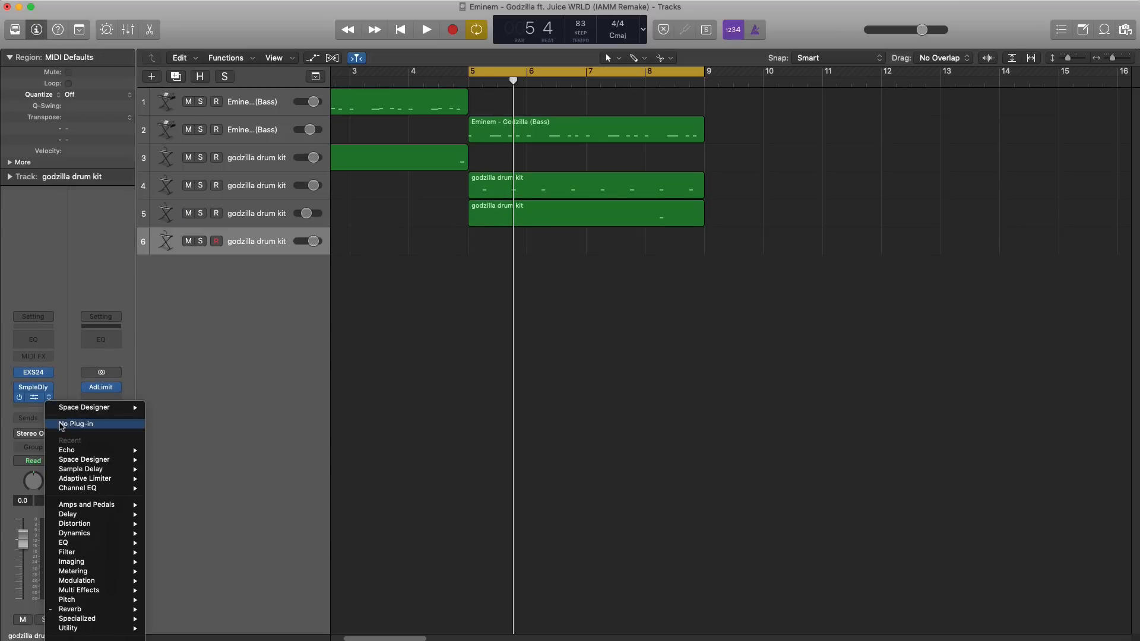
{"action": "left_click", "coordinate": [61, 424]}
{"action": "left_click", "coordinate": [50, 398]}
{"action": "left_click", "coordinate": [60, 425]}
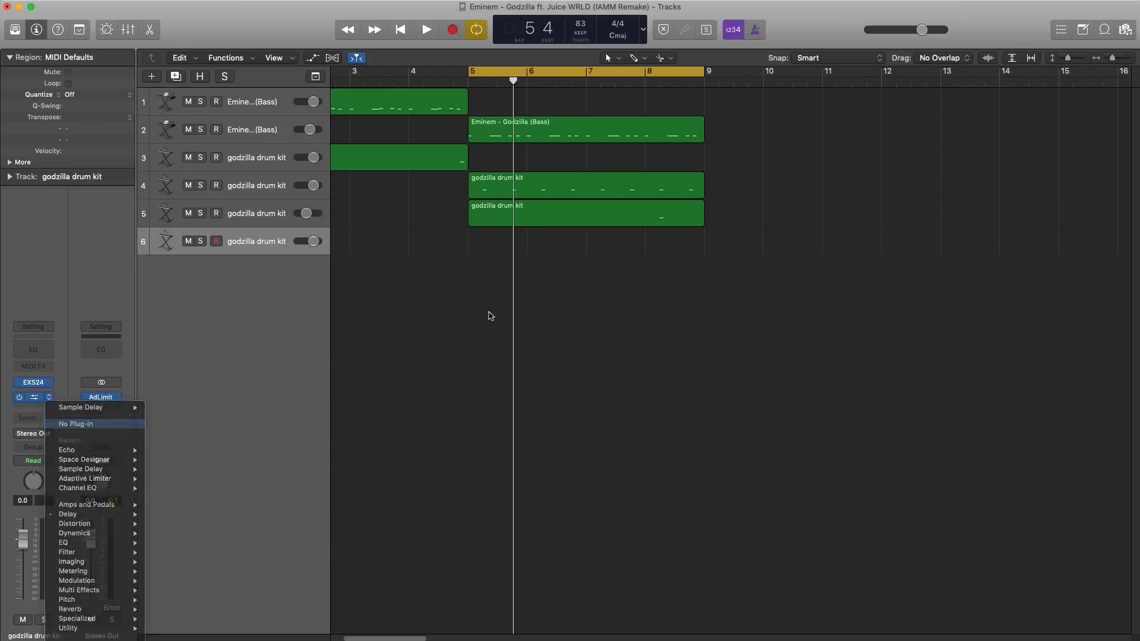
Extend the empty region on drum kit track 6 across bars 5 to 9 and open it for note editing while playing the loop.
{"action": "left_click_drag", "start_coordinate": [525, 243], "coordinate": [705, 247]}
{"action": "double_click", "coordinate": [632, 253]}
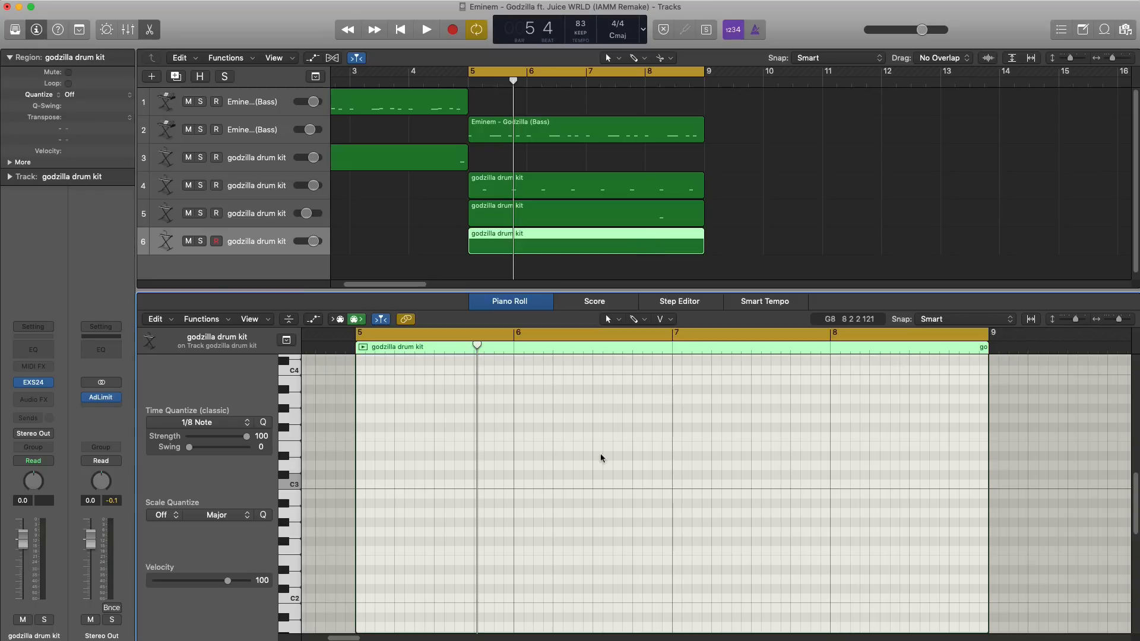
{"action": "key", "text": "space"}
{"action": "scroll", "coordinate": [453, 527], "scroll_direction": "up", "scroll_amount": 3}
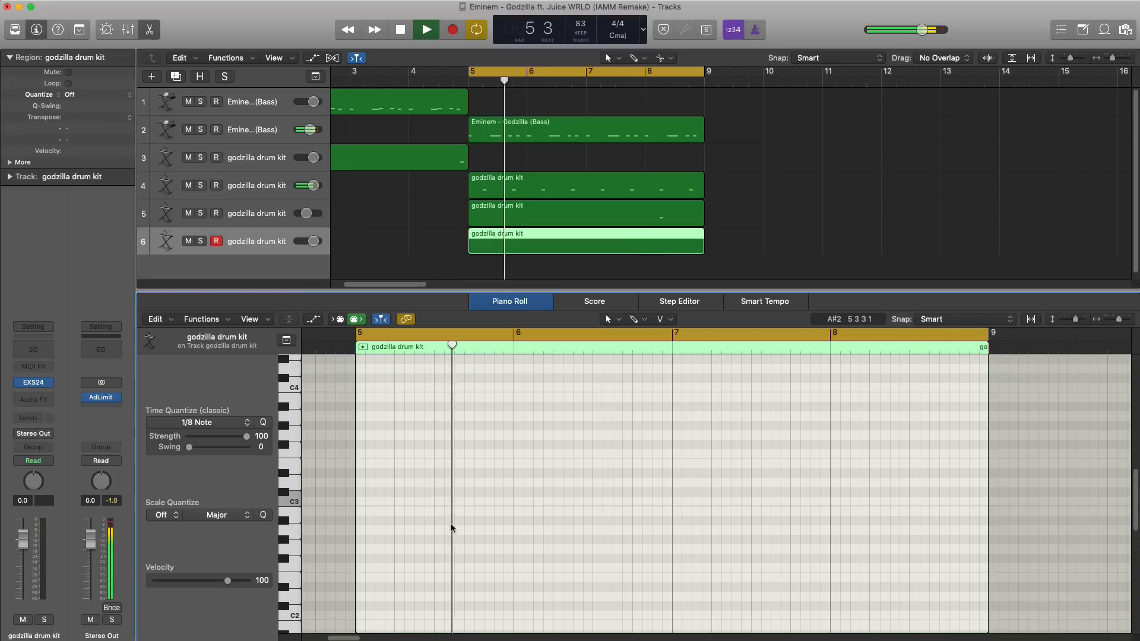
Add a C#4 note half a beat before bar 6 on drum kit track 6 and remove the trial note on beat 4.
{"action": "key", "text": "space"}
{"action": "left_click", "coordinate": [479, 455], "text": "super"}
{"action": "left_click_drag", "start_coordinate": [479, 455], "coordinate": [477, 391]}
{"action": "key", "text": "space"}
{"action": "key", "text": "super+Right"}
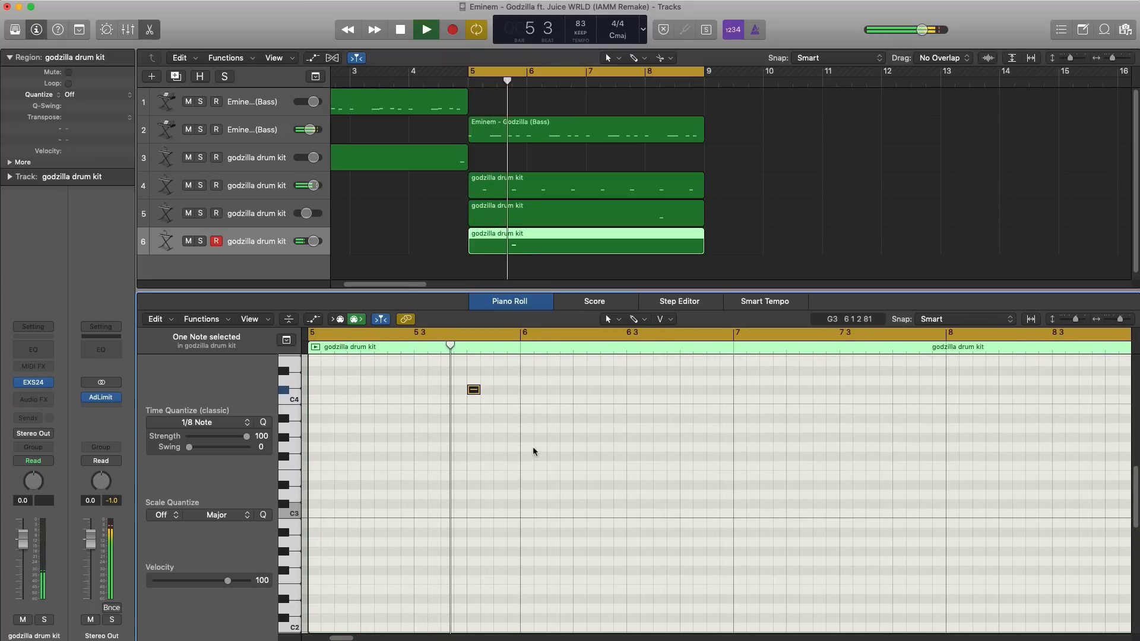
{"action": "key", "text": "space"}
{"action": "left_click", "coordinate": [500, 390], "text": "super"}
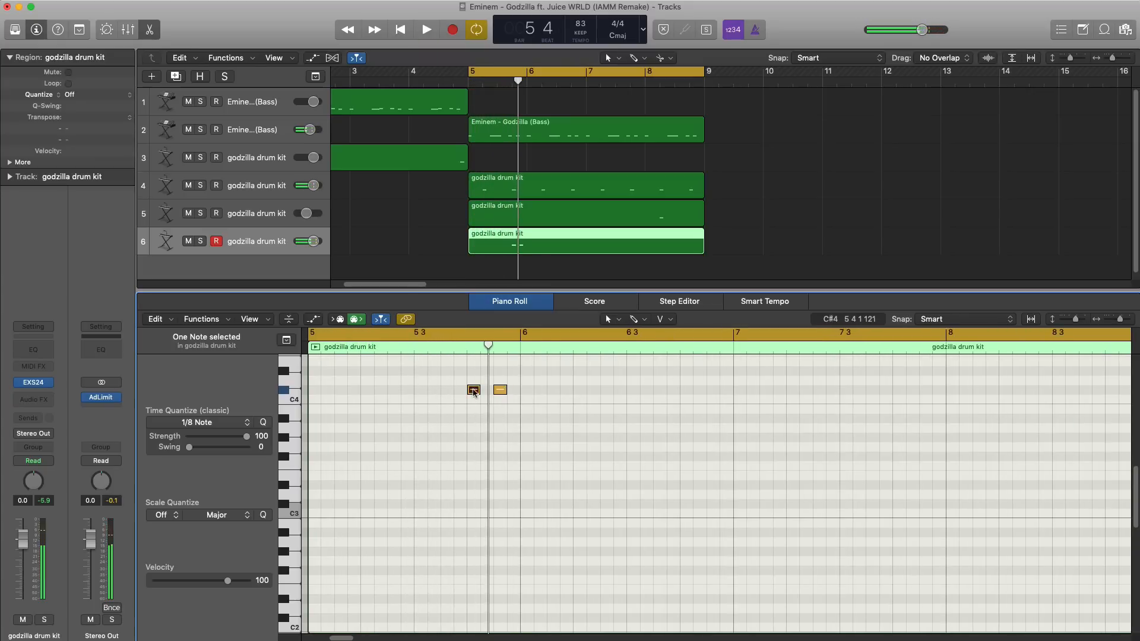
{"action": "key", "text": "Delete"}
Add a matching C#4 note half a beat before bar 7 and copy both notes two bars further on.
{"action": "key", "text": "space"}
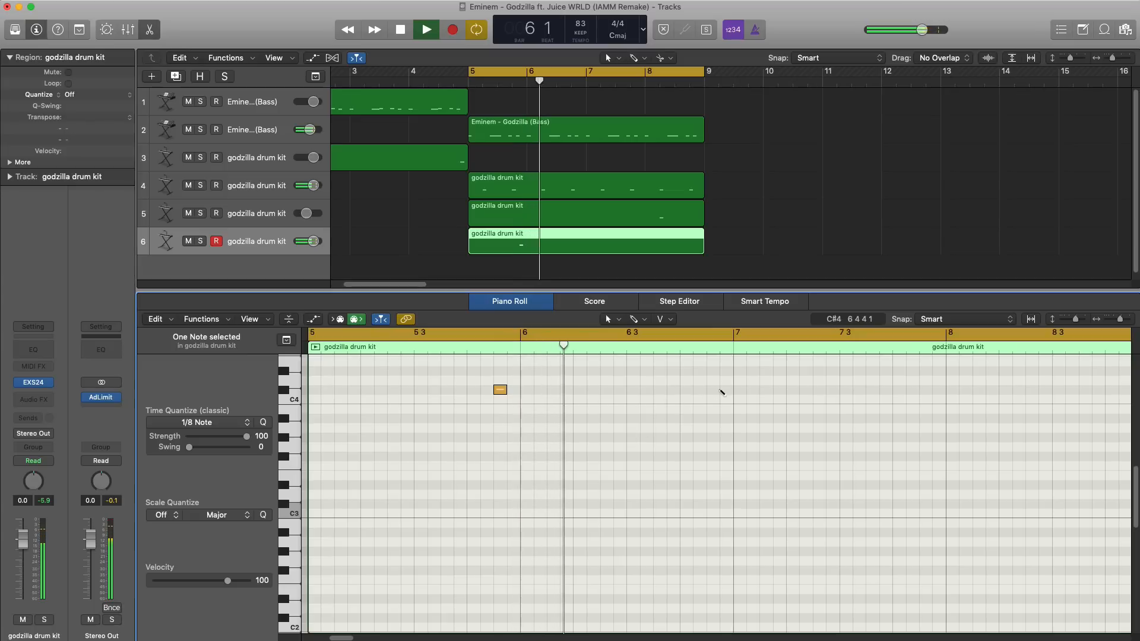
{"action": "left_click", "coordinate": [710, 390], "text": "super"}
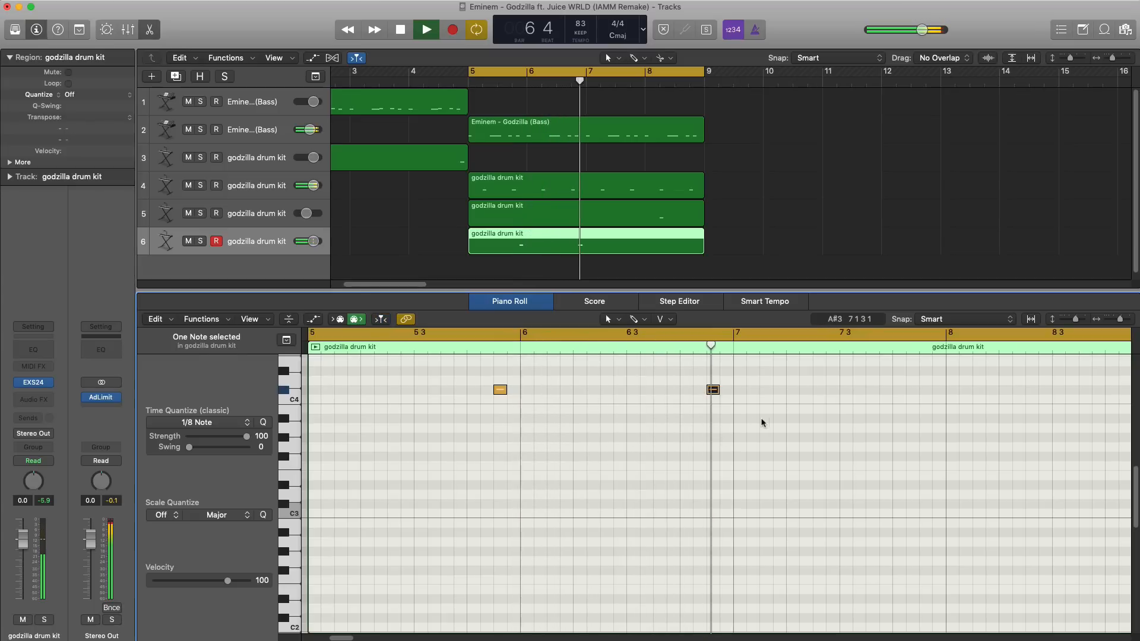
{"action": "key", "text": "space"}
{"action": "left_click_drag", "start_coordinate": [764, 423], "coordinate": [462, 365]}
{"action": "key", "text": "space"}
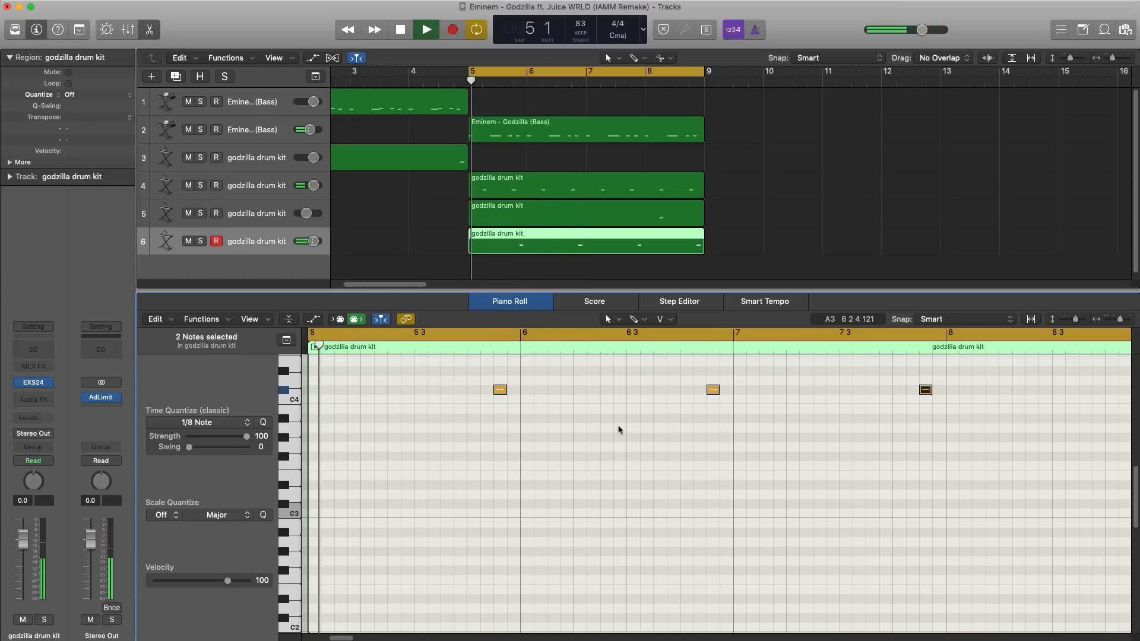
Lower drum kit track 6 to -4.2 dB while listening to the loop.
{"action": "key", "text": "super+Left"}
{"action": "key", "text": "super+Left"}
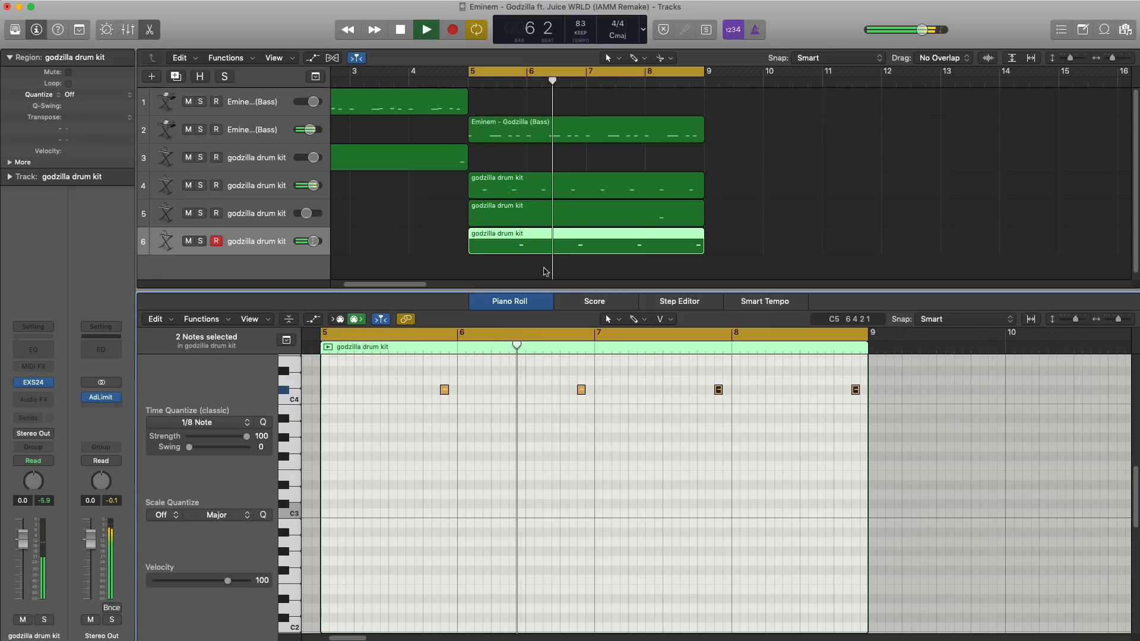
{"action": "left_click_drag", "start_coordinate": [307, 246], "coordinate": [306, 251]}
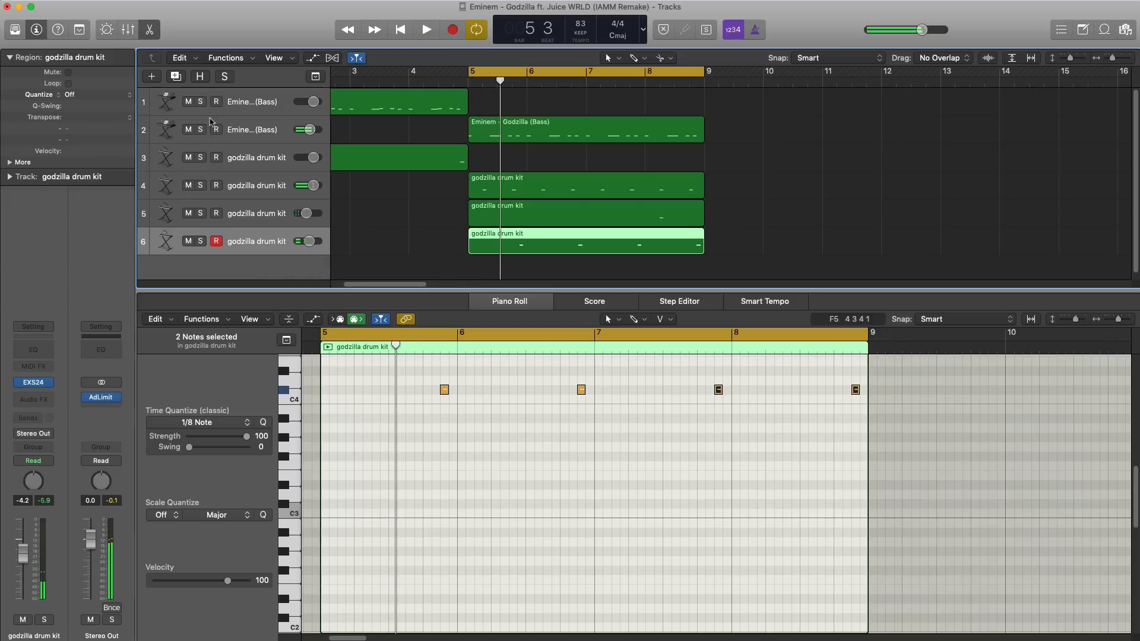
Duplicate drum kit track 6 and create an empty region from bar 5 to 9 on the new track 7, opened for note editing.
{"action": "left_click", "coordinate": [175, 78]}
{"action": "key", "text": "e"}
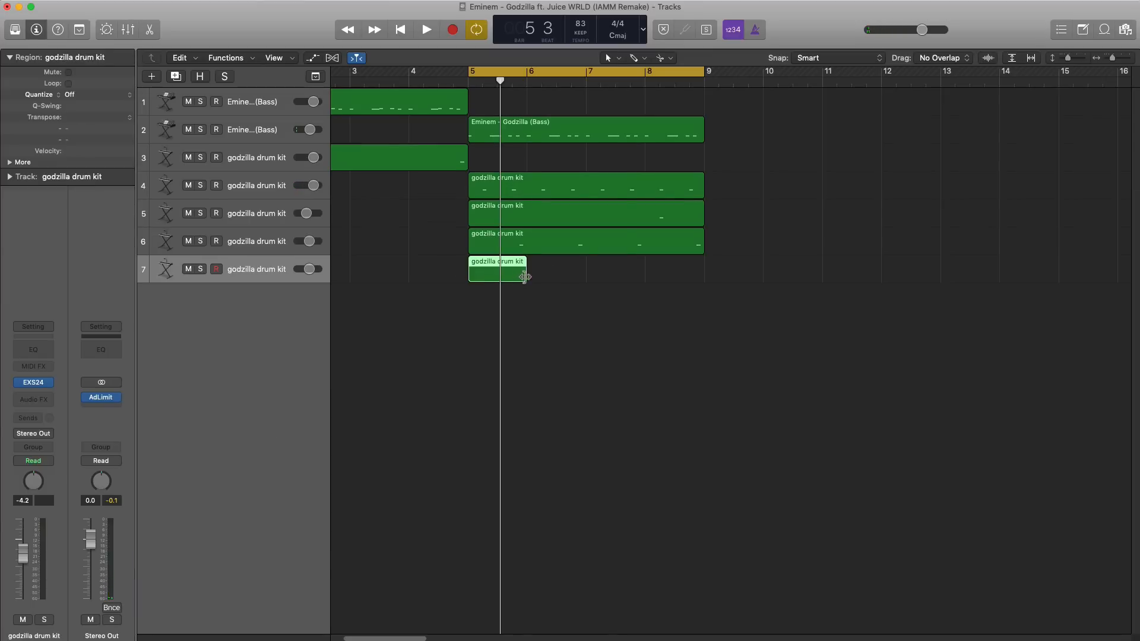
{"action": "left_click_drag", "start_coordinate": [524, 276], "coordinate": [704, 277]}
{"action": "key", "text": "e"}
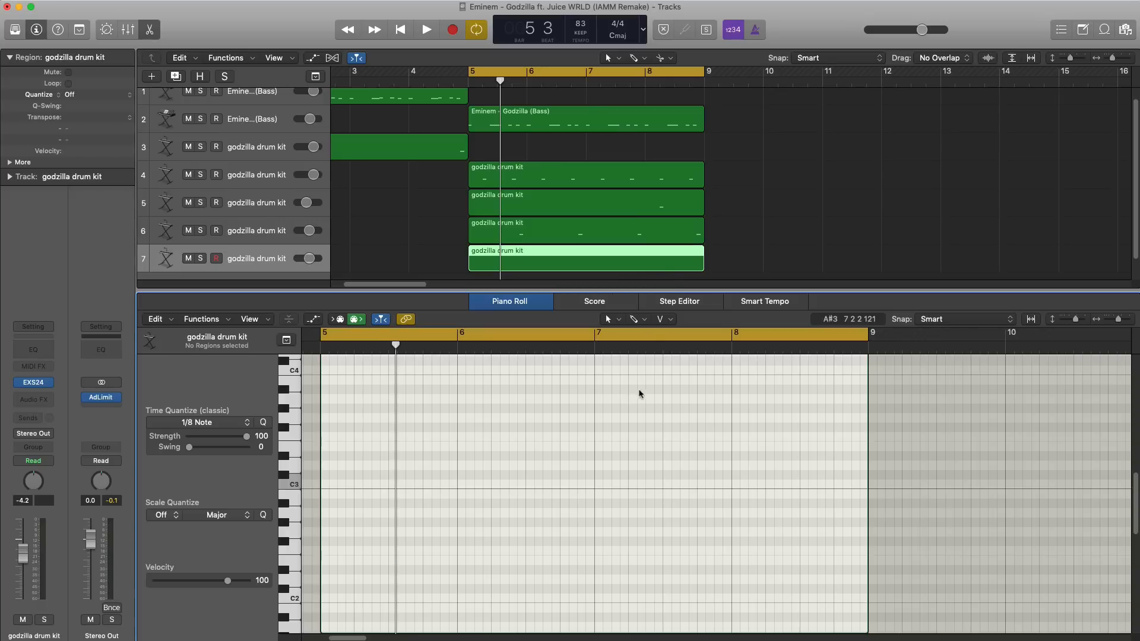
Place a sixteenth-long D3 note half a beat into bar 5 on drum kit track 7.
{"action": "left_click_drag", "start_coordinate": [367, 454], "coordinate": [357, 477]}
{"action": "scroll", "coordinate": [484, 486], "scroll_direction": "down", "scroll_amount": 5}
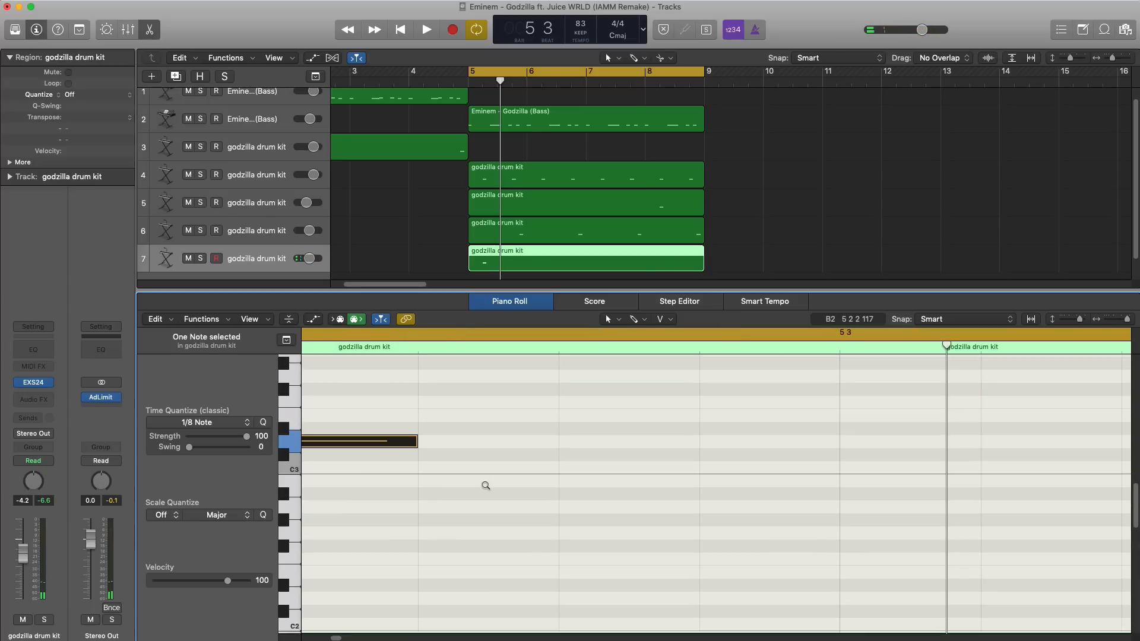
{"action": "scroll", "coordinate": [486, 485], "scroll_direction": "left", "scroll_amount": 5}
{"action": "left_click_drag", "start_coordinate": [714, 446], "coordinate": [613, 447]}
{"action": "scroll", "coordinate": [641, 462], "scroll_direction": "left", "scroll_amount": 2}
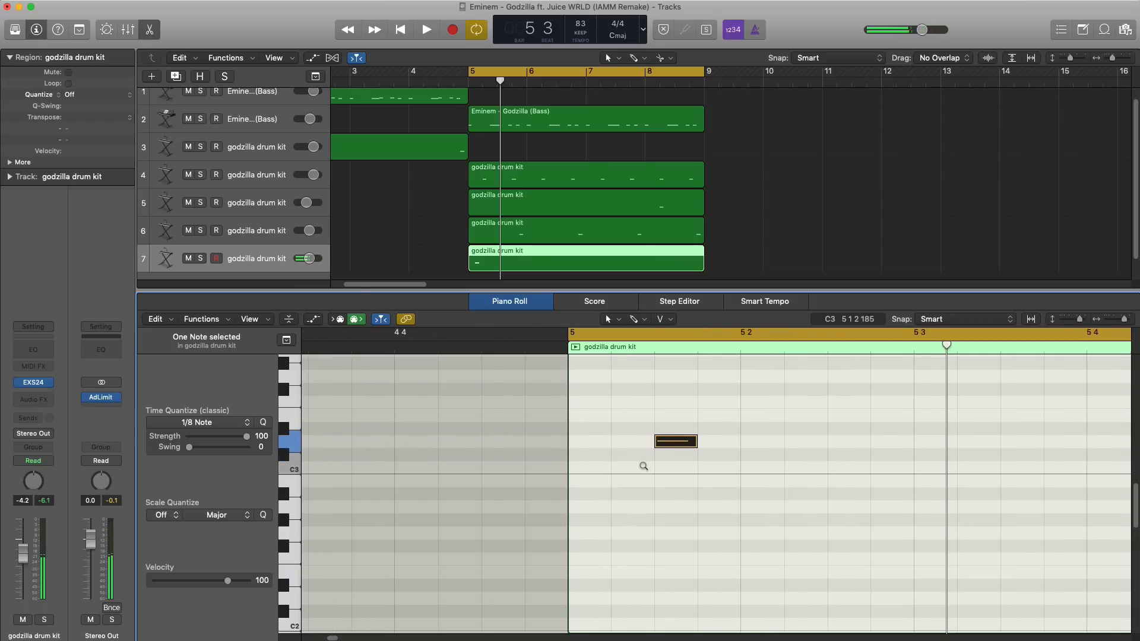
{"action": "scroll", "coordinate": [644, 466], "scroll_direction": "left", "scroll_amount": 3}
{"action": "scroll", "coordinate": [652, 471], "scroll_direction": "right", "scroll_amount": 5}
Listen to the loop and add a matching D3 note half a beat into bar 6.
{"action": "key", "text": "space"}
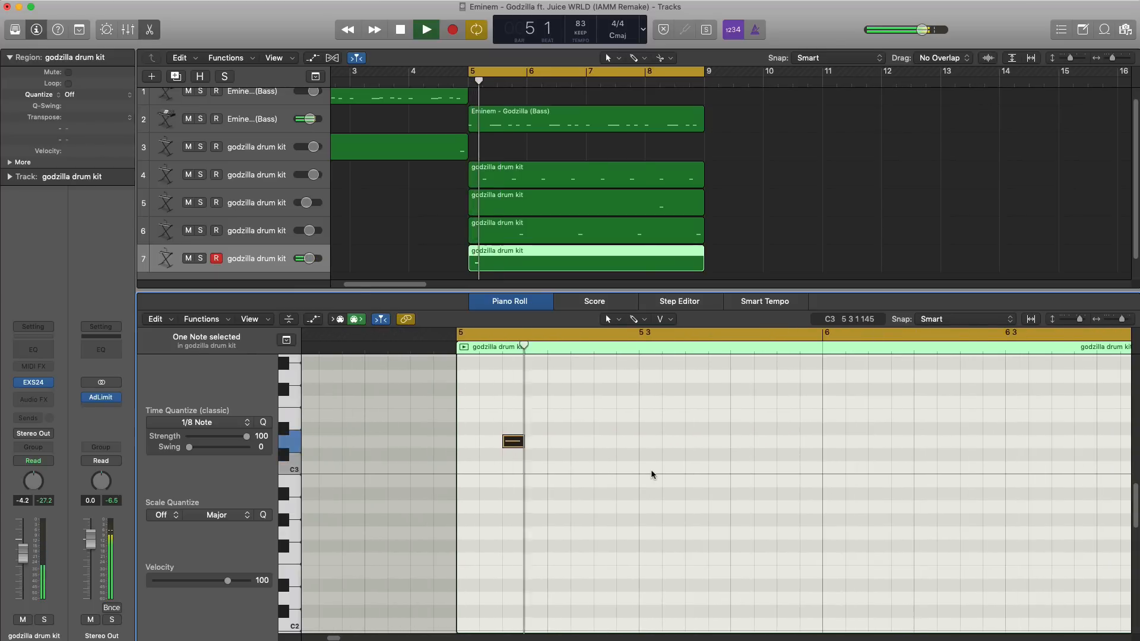
{"action": "scroll", "coordinate": [652, 472], "scroll_direction": "right", "scroll_amount": 2}
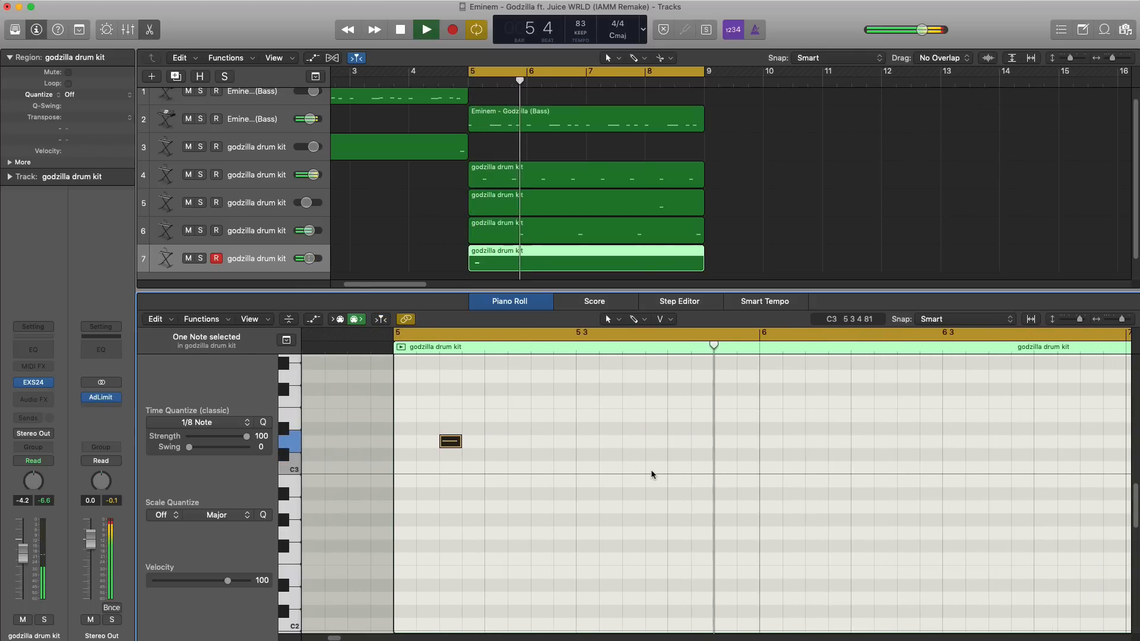
{"action": "key", "text": "space"}
{"action": "scroll", "coordinate": [852, 470], "scroll_direction": "left", "scroll_amount": 3}
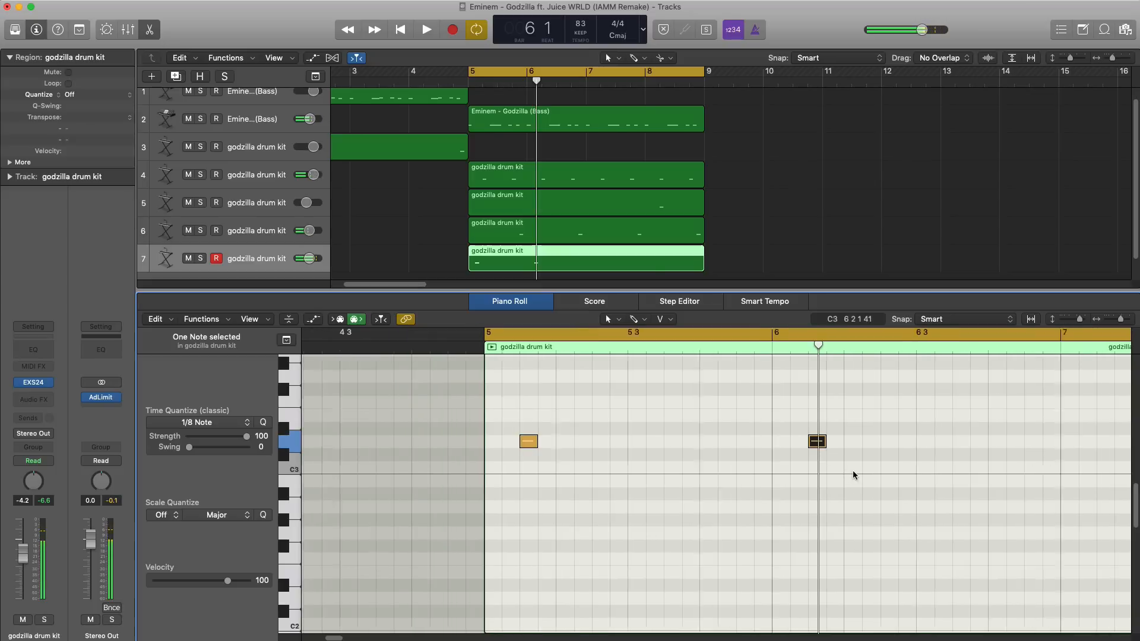
Select both D3 notes, repeat them into bars 7 and 8, and play the loop.
{"action": "scroll", "coordinate": [849, 478], "scroll_direction": "left", "scroll_amount": 3}
{"action": "scroll", "coordinate": [848, 479], "scroll_direction": "right", "scroll_amount": 5}
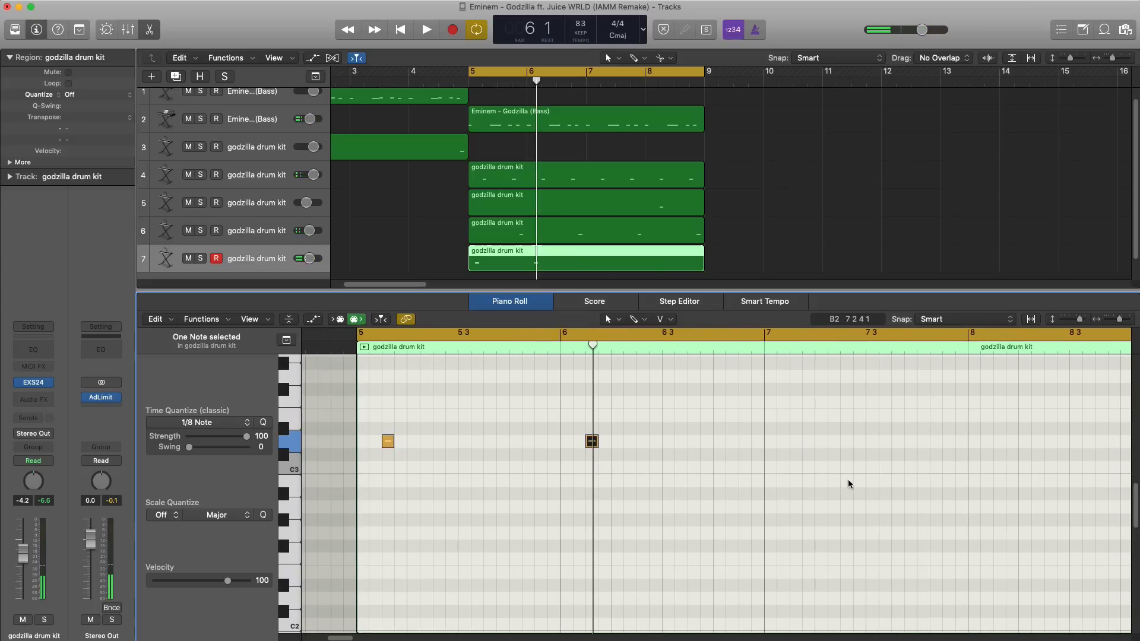
{"action": "scroll", "coordinate": [806, 493], "scroll_direction": "left", "scroll_amount": 3}
{"action": "scroll", "coordinate": [806, 494], "scroll_direction": "left", "scroll_amount": 2}
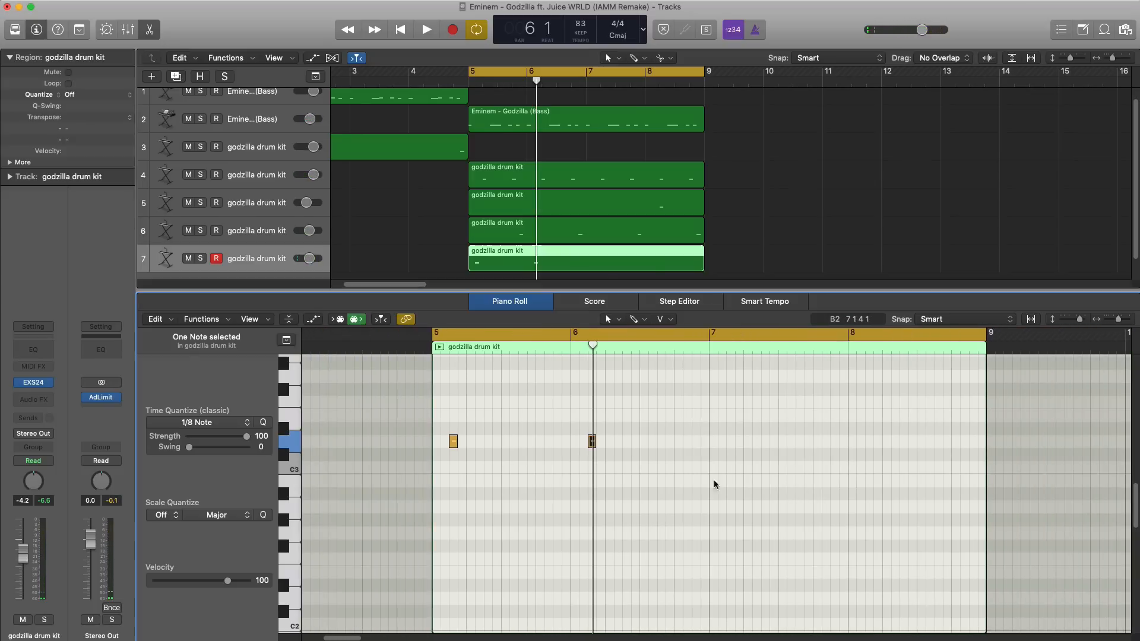
{"action": "left_click_drag", "start_coordinate": [737, 485], "coordinate": [446, 426]}
{"action": "key", "text": "super+r"}
{"action": "key", "text": "space"}
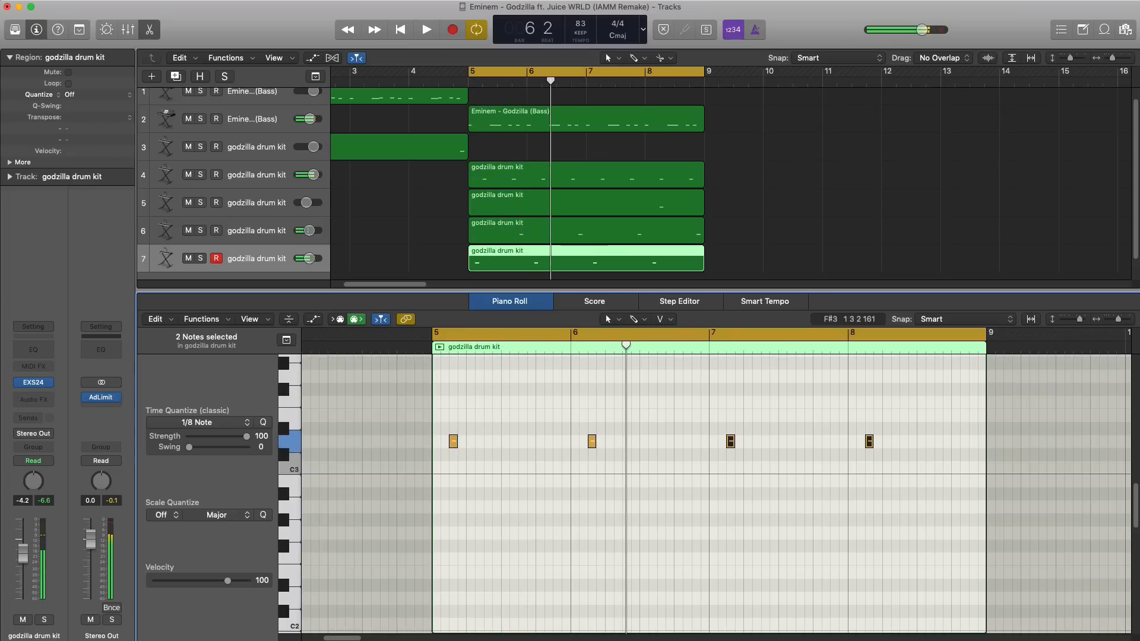
Add Space Designer to drum kit track 7, set its Wet level to -33.0 dB, and close the effect window.
{"action": "left_click", "coordinate": [30, 396]}
{"action": "mouse_move", "coordinate": [56, 439]}
{"action": "left_click", "coordinate": [131, 437]}
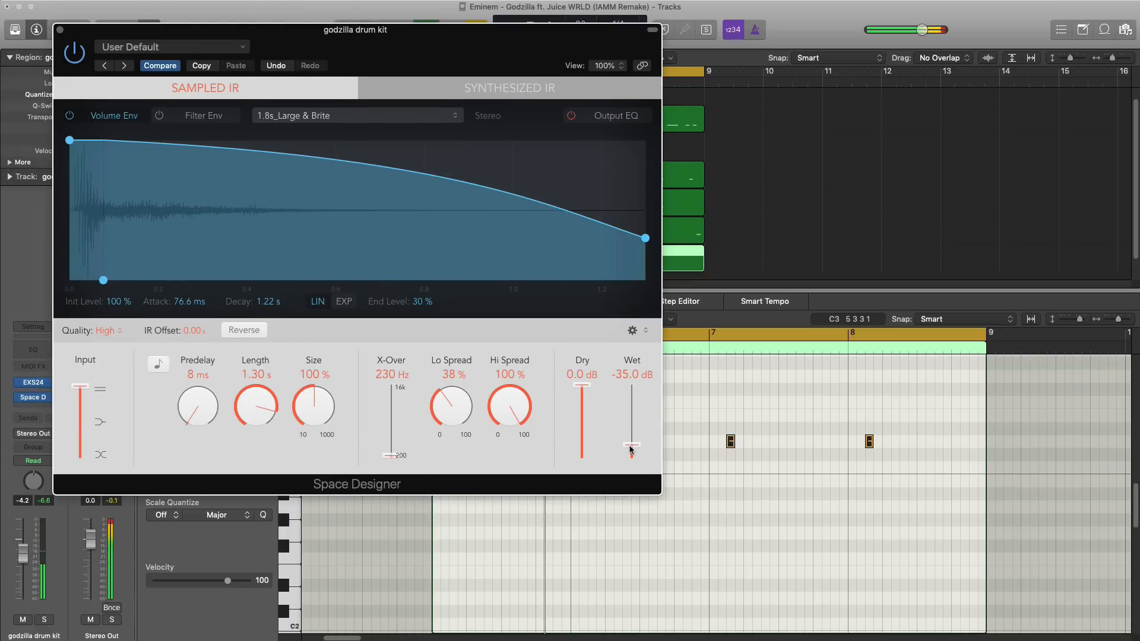
{"action": "double_click", "coordinate": [63, 34]}
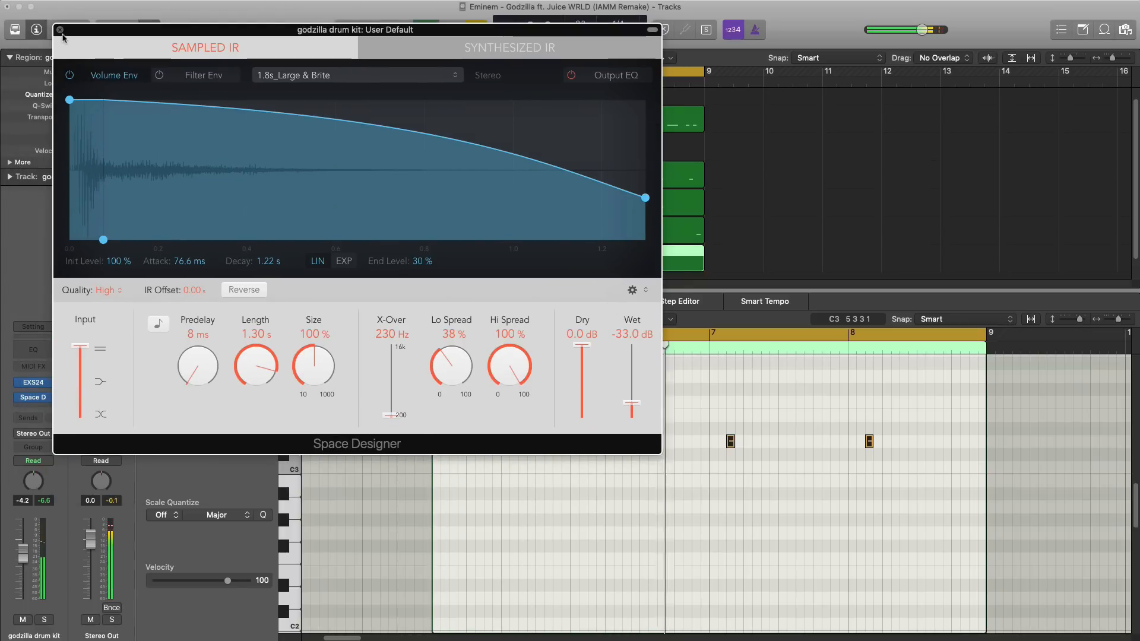
{"action": "double_click", "coordinate": [311, 30]}
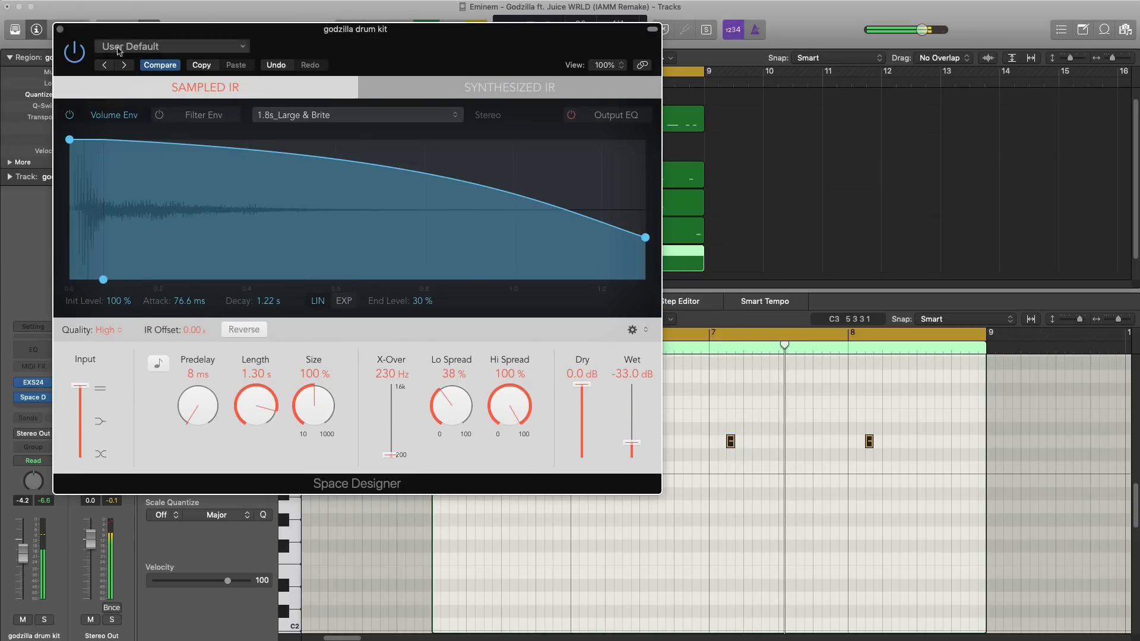
{"action": "left_click", "coordinate": [60, 29]}
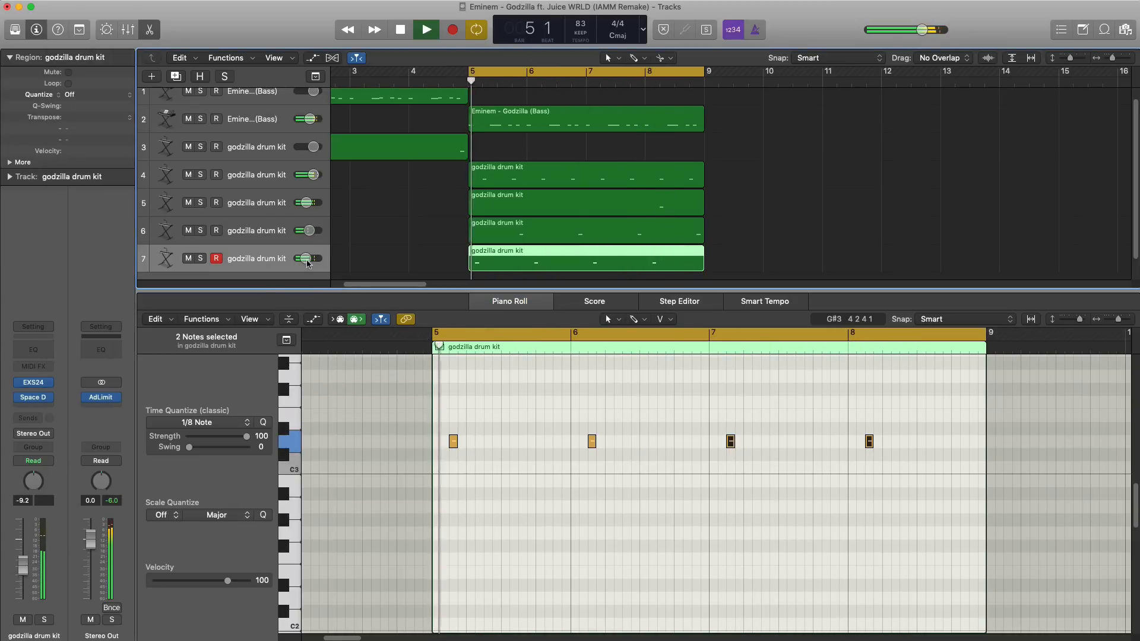
Lower drum kit track 7 to -11.8 dB and duplicate it with its region as track 8.
{"action": "left_click_drag", "start_coordinate": [308, 264], "coordinate": [303, 262]}
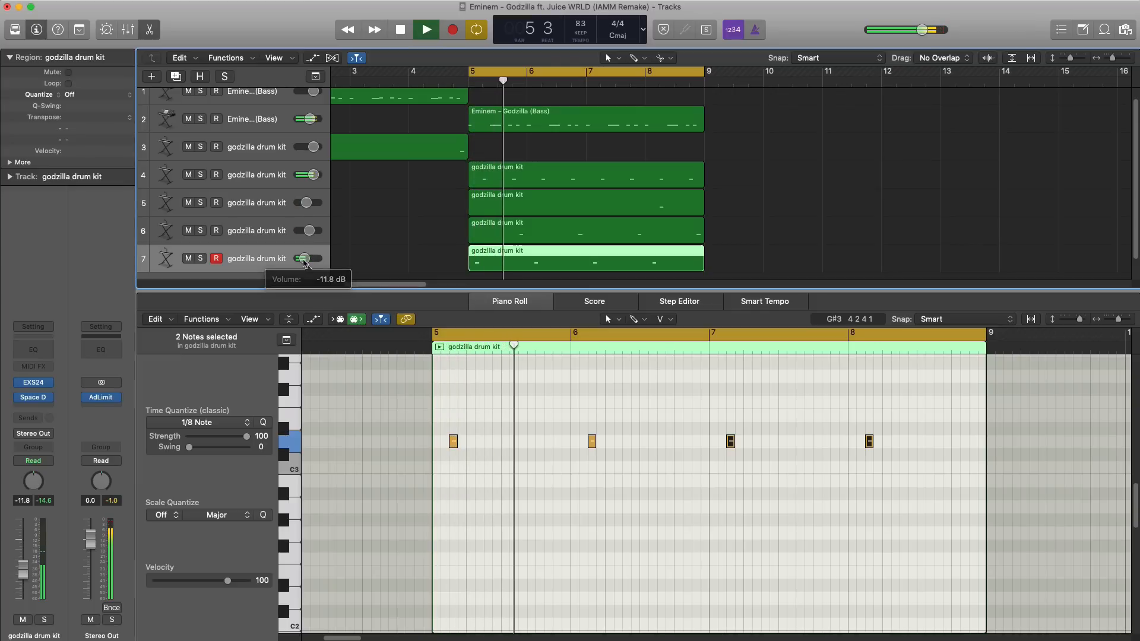
{"action": "left_click", "coordinate": [175, 78]}
{"action": "left_click_drag", "start_coordinate": [594, 240], "coordinate": [588, 268]}
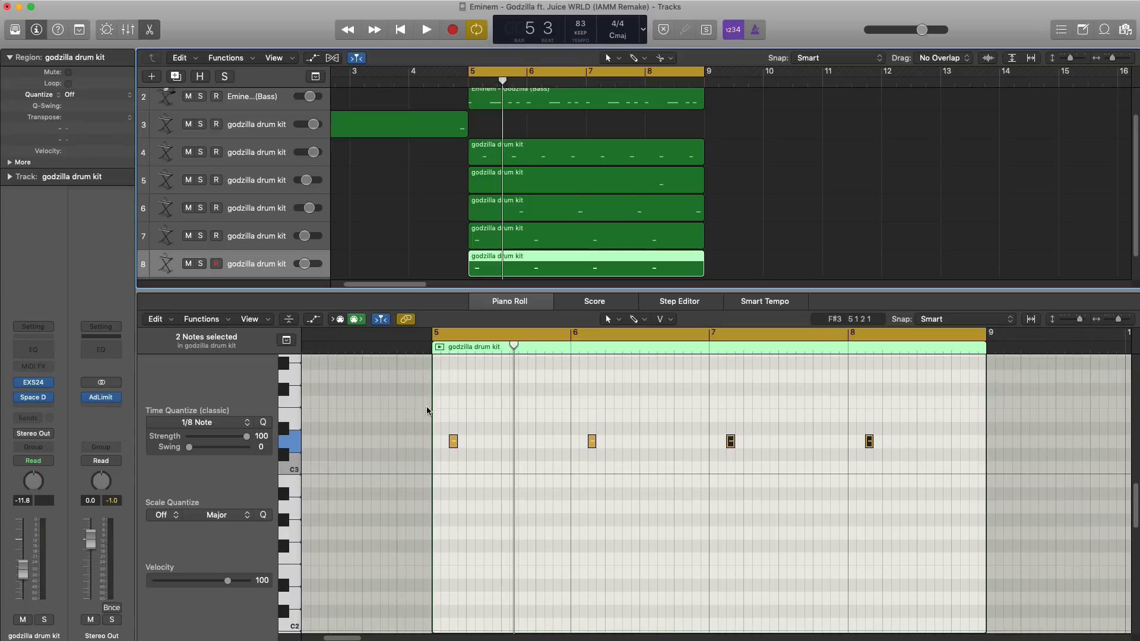
Raise all four notes on drum kit track 8 to D#3 and listen to the result.
{"action": "left_click_drag", "start_coordinate": [910, 466], "coordinate": [456, 433]}
{"action": "key", "text": "space"}
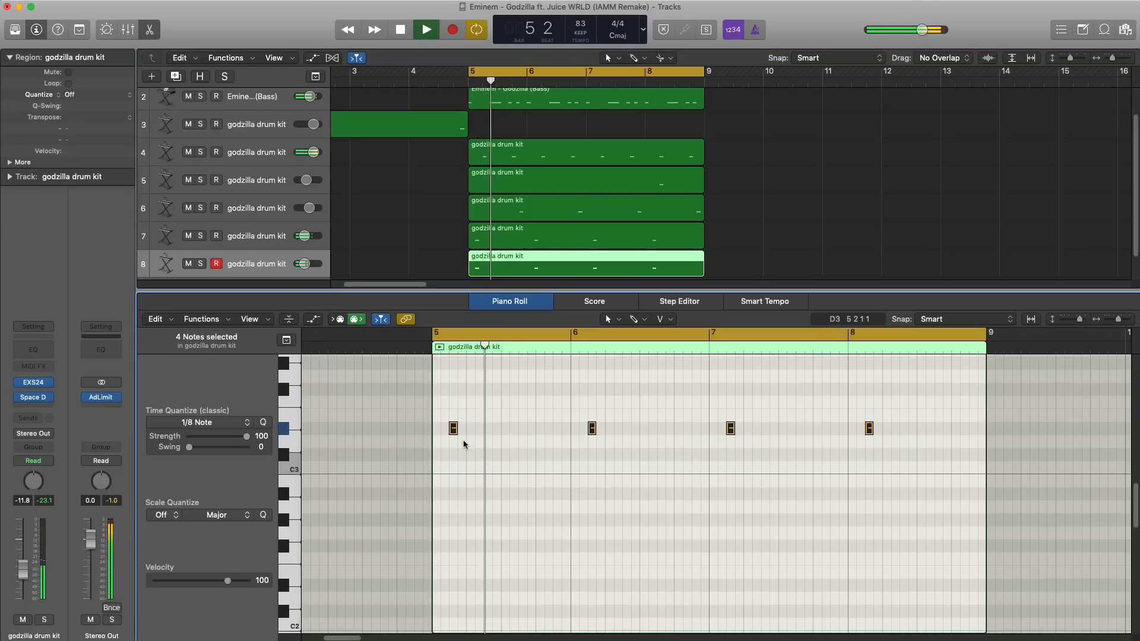
{"action": "key", "text": "space"}
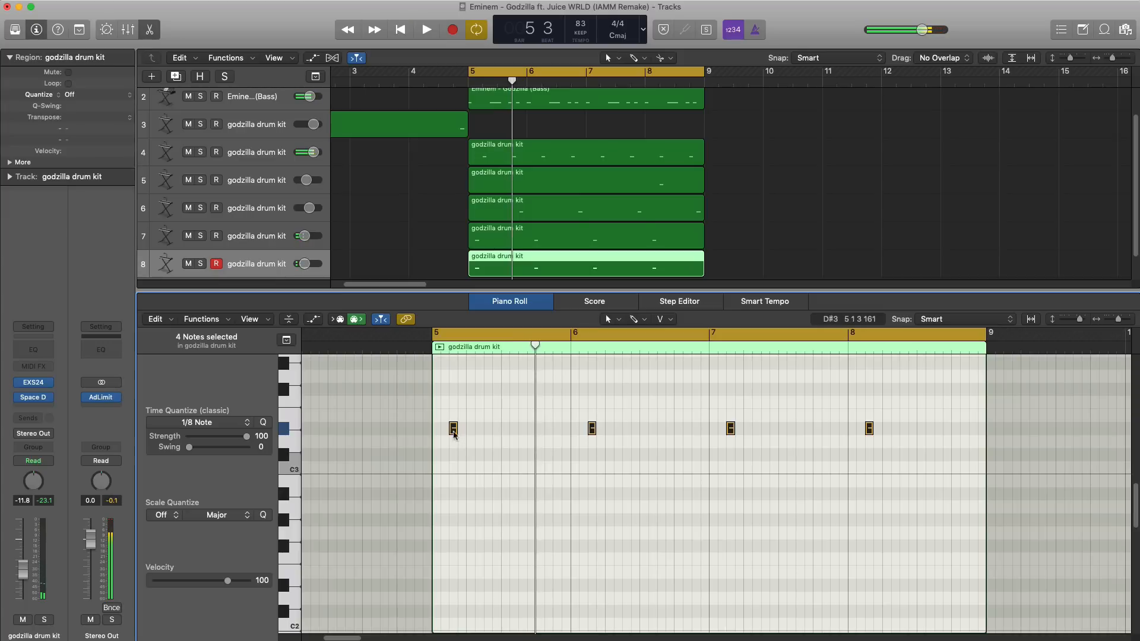
Shift the four D#3 notes on drum kit track 8 half a bar later and play the loop to check them.
{"action": "left_click_drag", "start_coordinate": [454, 433], "coordinate": [522, 428]}
{"action": "left_click", "coordinate": [530, 464]}
{"action": "key", "text": "space"}
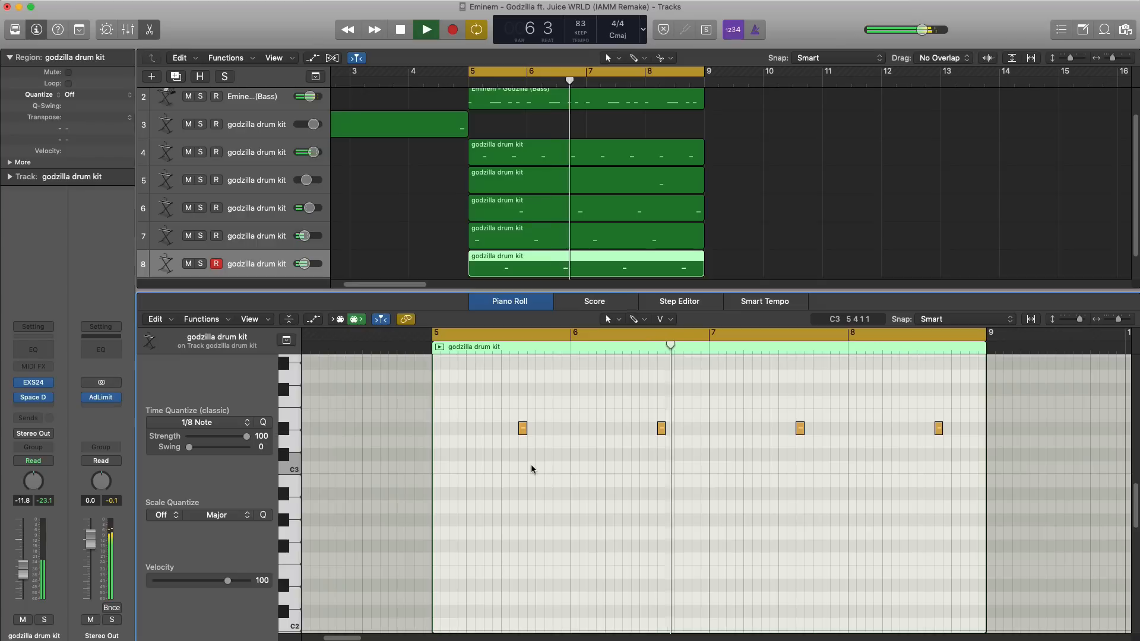
{"action": "key", "text": "space"}
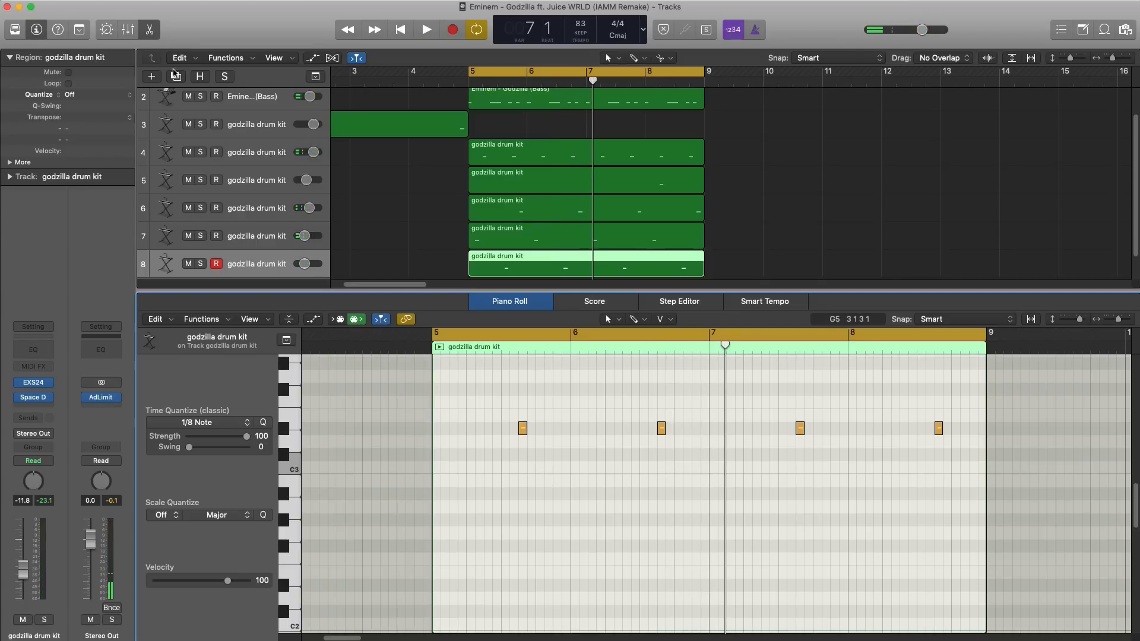
Duplicate drum kit track 8 as track 9 and remove Space Designer from the copy.
{"action": "left_click", "coordinate": [176, 76]}
{"action": "left_click", "coordinate": [50, 398]}
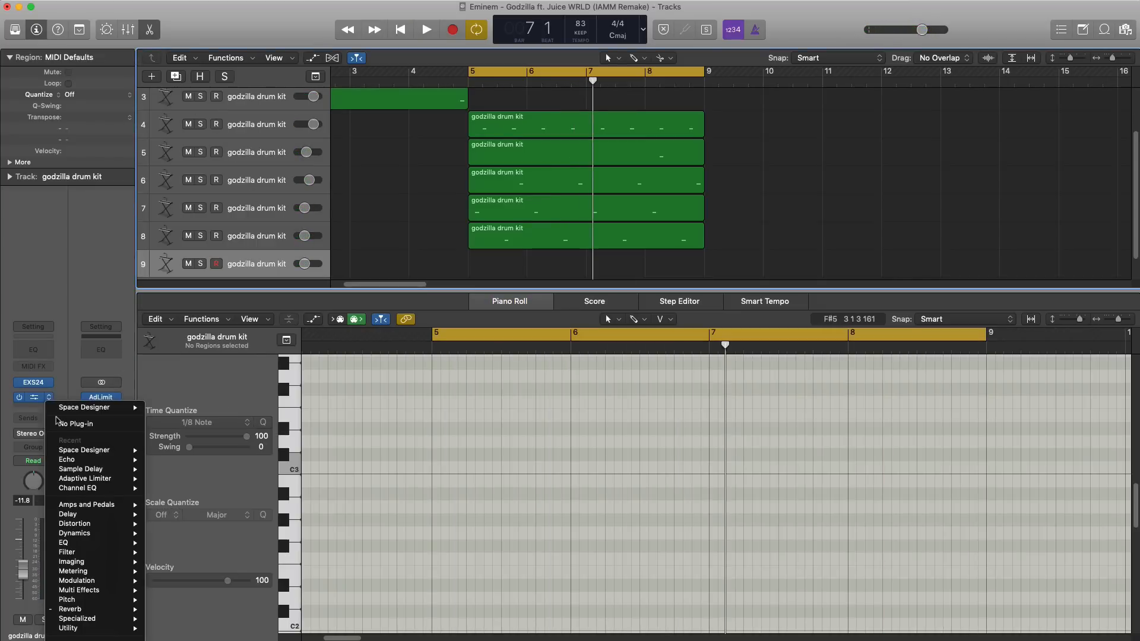
{"action": "left_click", "coordinate": [87, 420]}
Create an empty region from bar 5 to 9 on drum kit track 9 and change the note editor's secondary tool.
{"action": "double_click", "coordinate": [488, 267]}
{"action": "left_click_drag", "start_coordinate": [526, 267], "coordinate": [704, 266]}
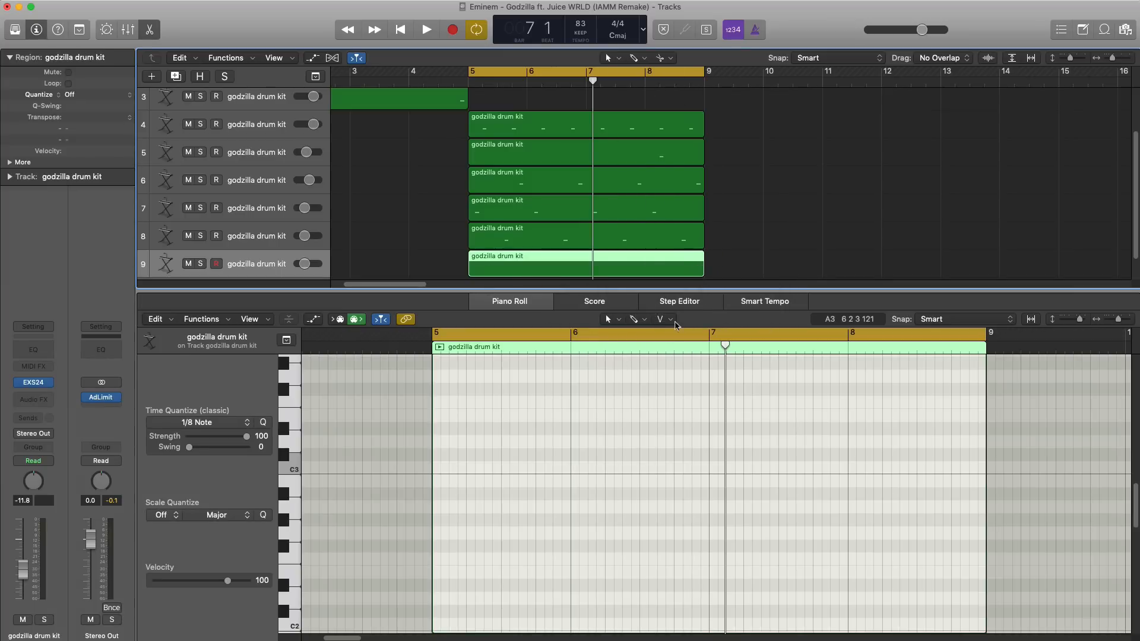
{"action": "left_click", "coordinate": [635, 321]}
{"action": "left_click", "coordinate": [666, 520]}
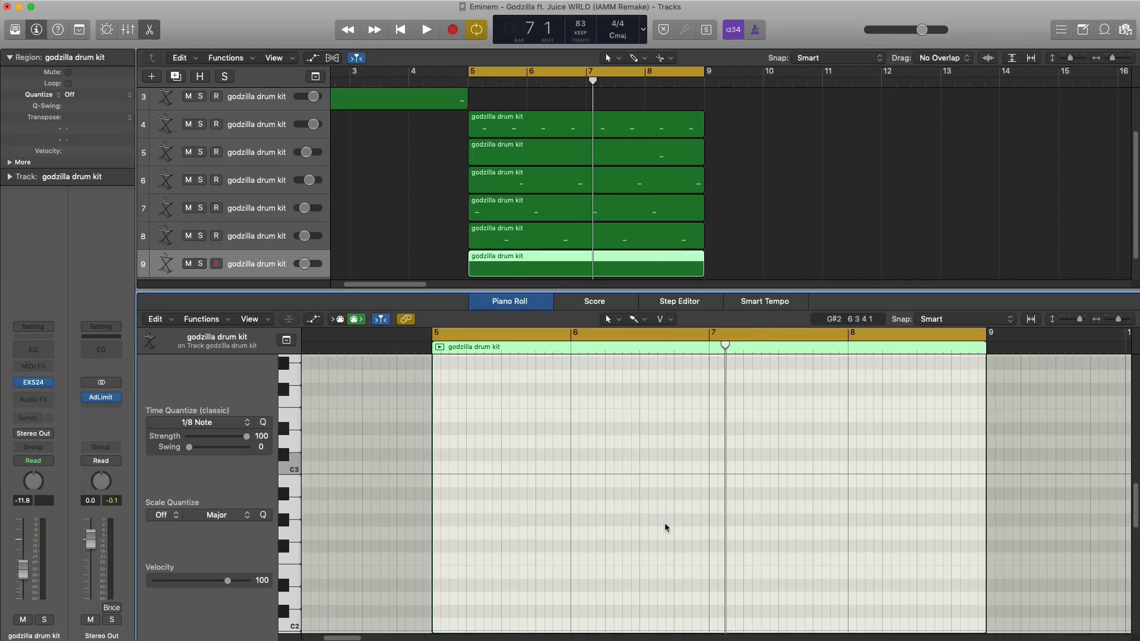
{"action": "scroll", "coordinate": [516, 439], "scroll_direction": "down", "scroll_amount": 1}
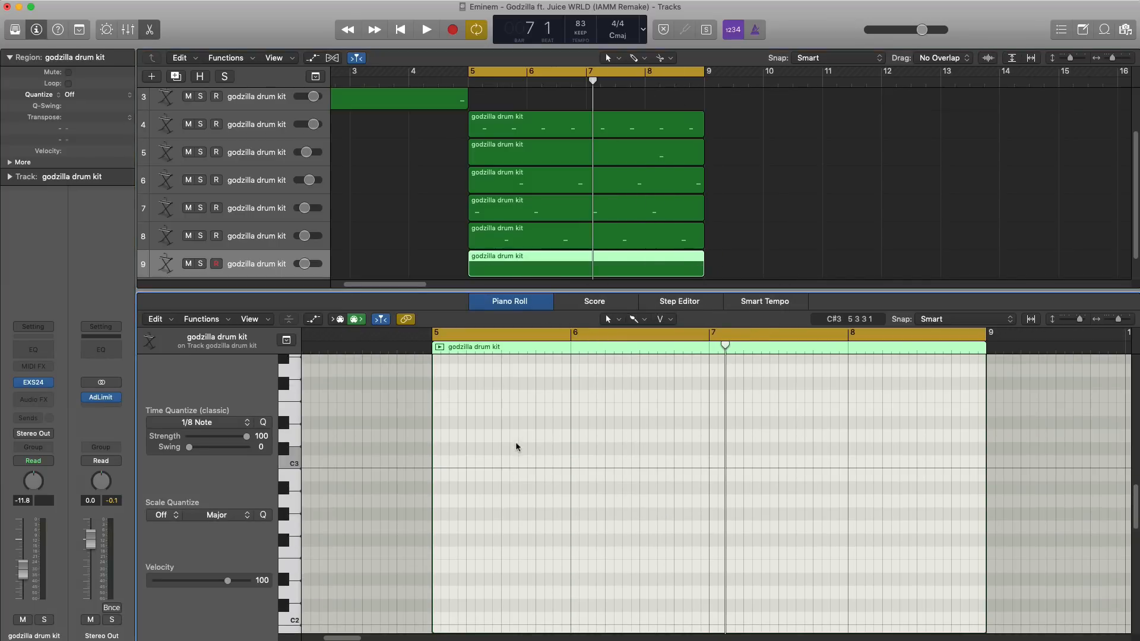
{"action": "left_click", "coordinate": [439, 461]}
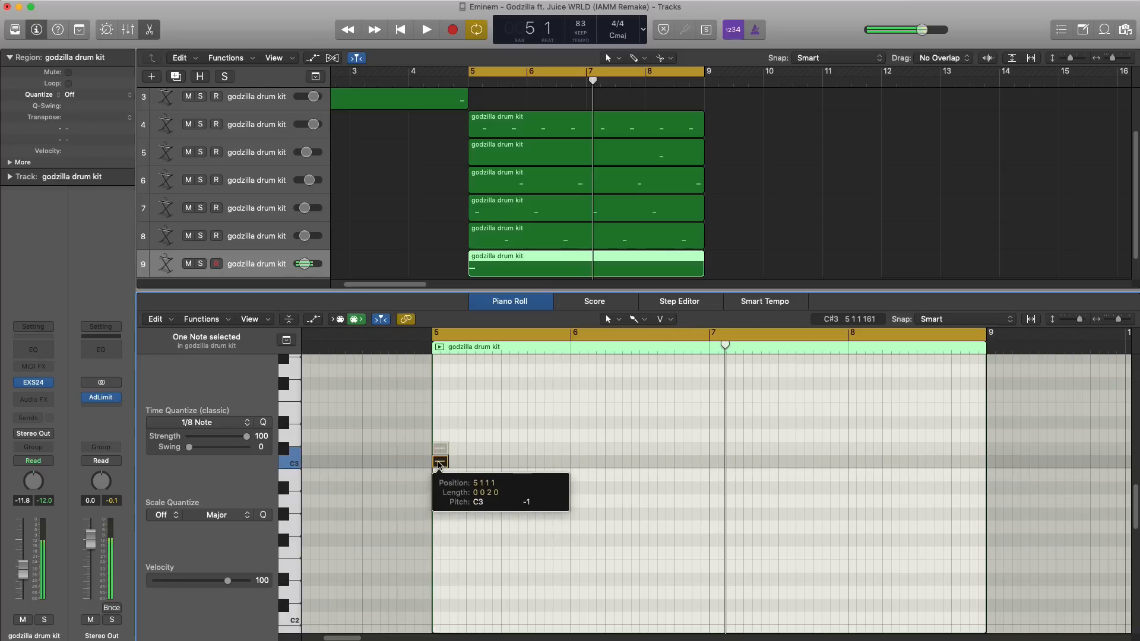
{"action": "mouse_move", "coordinate": [439, 461]}
{"action": "left_mouse_down"}
{"action": "mouse_move", "coordinate": [563, 464]}
{"action": "mouse_move", "coordinate": [434, 444]}
{"action": "mouse_move", "coordinate": [314, 451]}
{"action": "left_mouse_up"}
{"action": "key", "text": "space"}
{"action": "key", "text": "space"}
{"action": "key", "text": "Delete"}
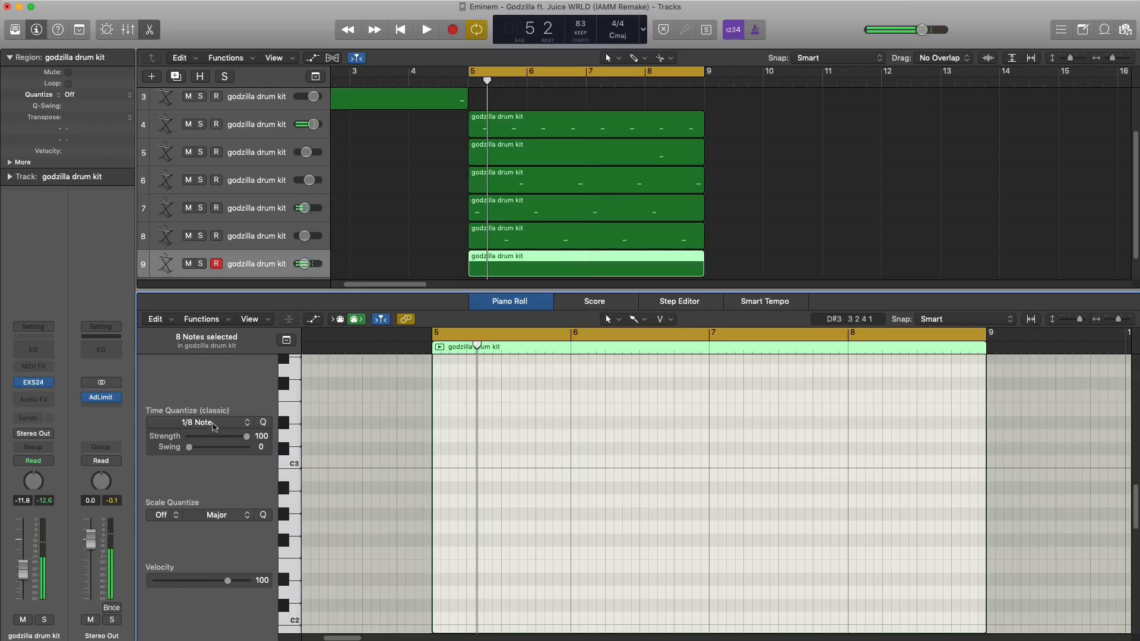
Set the time quantize to 1/16 Note and fill drum kit track 9 with sixteenth-note C3 hits from bar 5 to 9.
{"action": "left_click", "coordinate": [189, 425]}
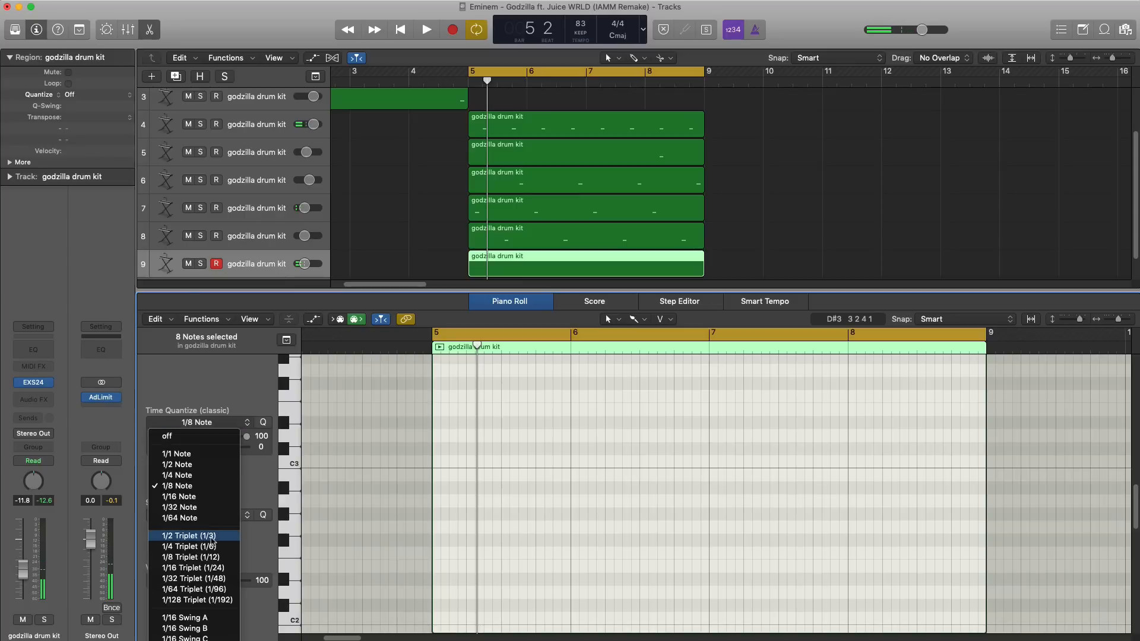
{"action": "left_click", "coordinate": [206, 500]}
{"action": "left_click_drag", "start_coordinate": [438, 465], "coordinate": [570, 465]}
{"action": "key", "text": "super+r"}
{"action": "key", "text": "super+r"}
{"action": "key", "text": "super+r"}
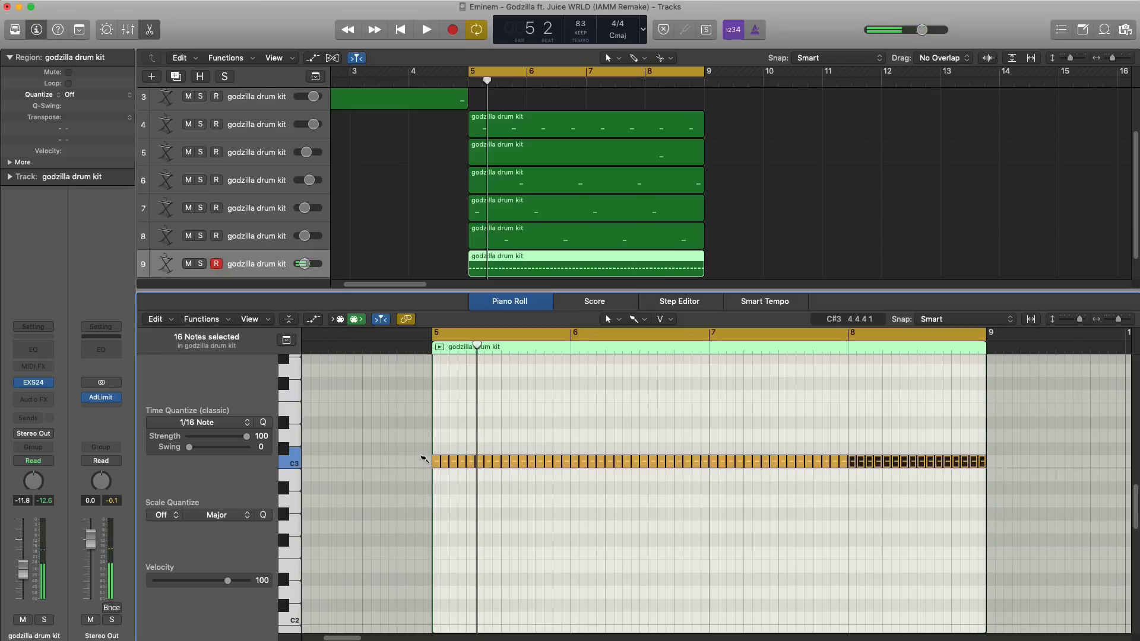
Lower drum kit track 9's volume to -15.4 dB while listening to the loop.
{"action": "key", "text": "space"}
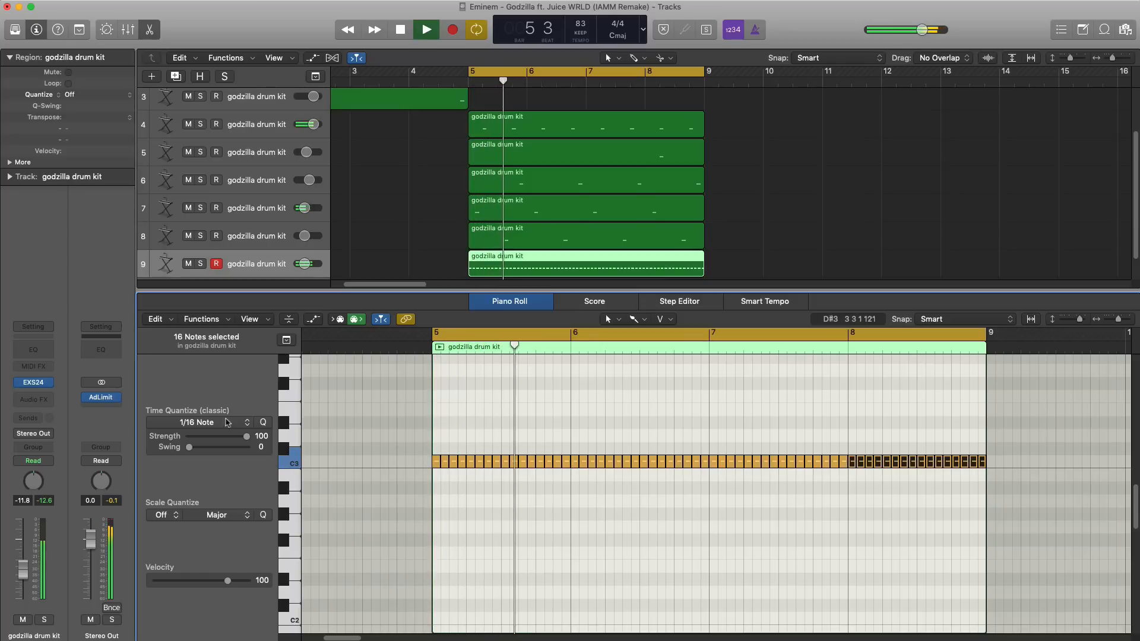
{"action": "left_click_drag", "start_coordinate": [305, 269], "coordinate": [296, 269]}
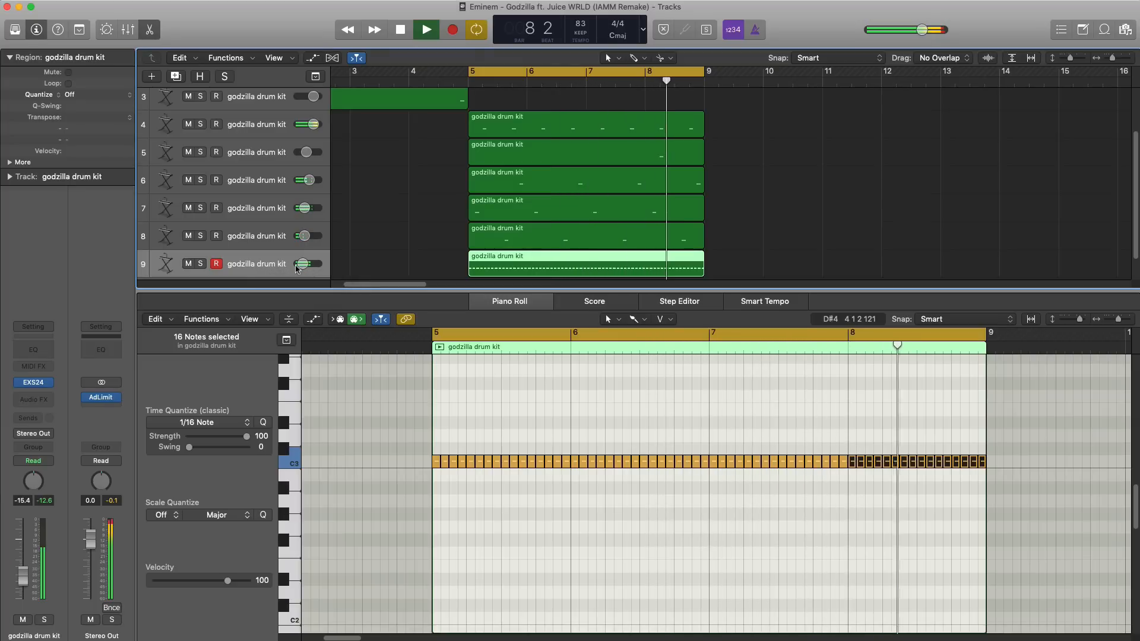
{"action": "key", "text": "p"}
{"action": "key", "text": "space"}
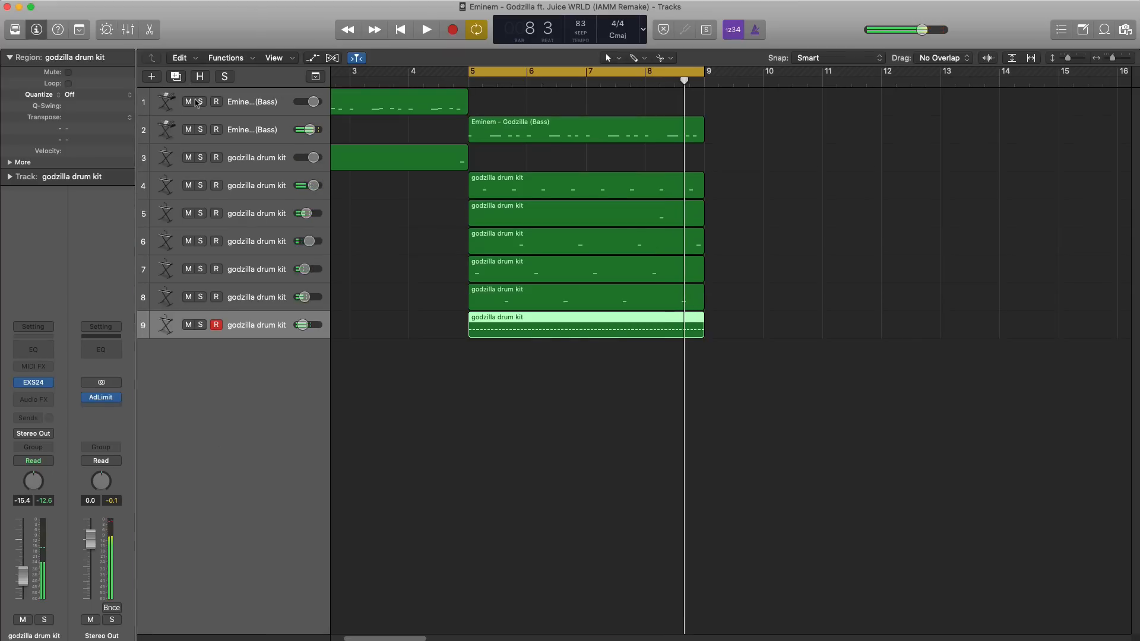
Duplicate drum kit track 9 with its region as track 10 and delete all copied notes after the first four.
{"action": "left_click", "coordinate": [177, 76]}
{"action": "left_click_drag", "start_coordinate": [518, 330], "coordinate": [518, 350]}
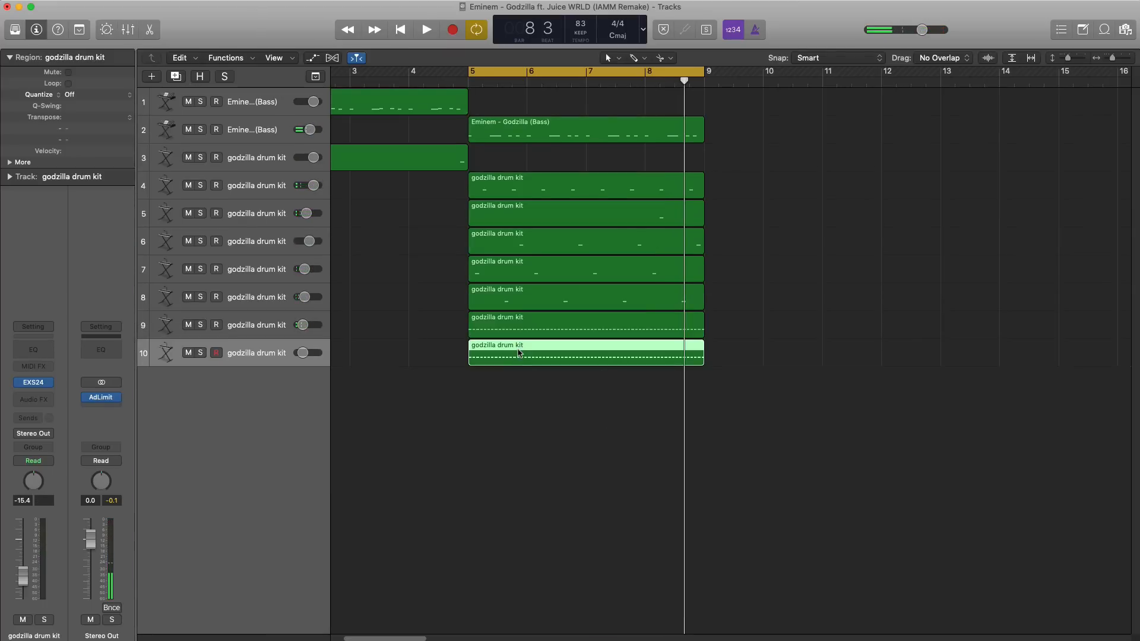
{"action": "double_click", "coordinate": [518, 353]}
{"action": "left_click_drag", "start_coordinate": [468, 446], "coordinate": [1017, 600]}
{"action": "key", "text": "Delete"}
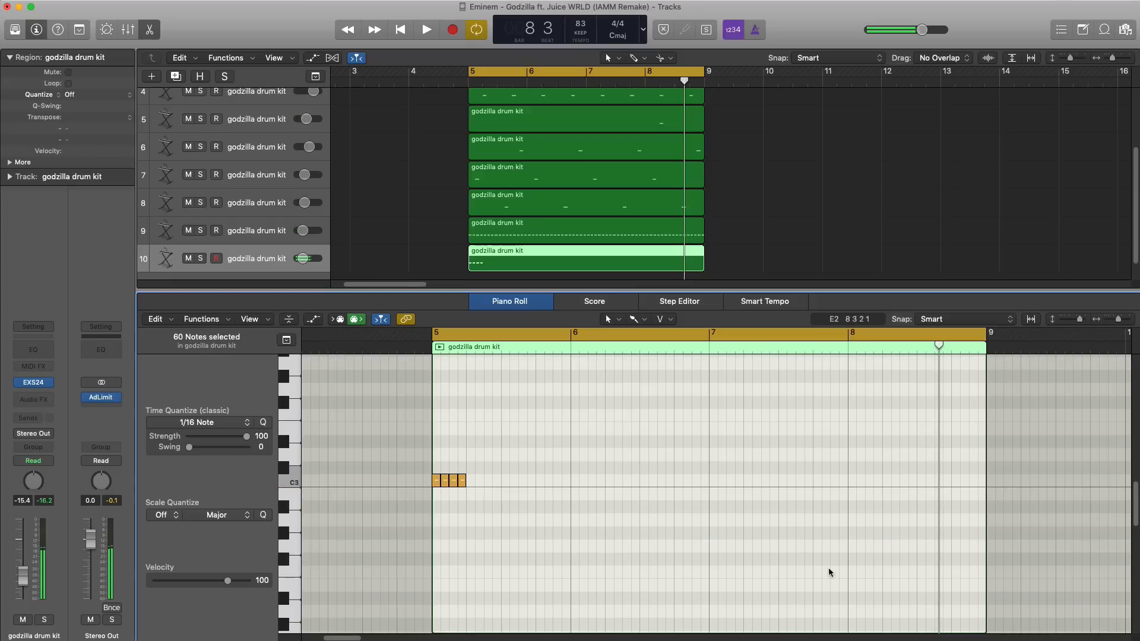
Leave a single note at the start of bar 5 on drum kit track 10 and raise it to G#3.
{"action": "left_click_drag", "start_coordinate": [439, 483], "coordinate": [440, 387]}
{"action": "left_click", "coordinate": [439, 475]}
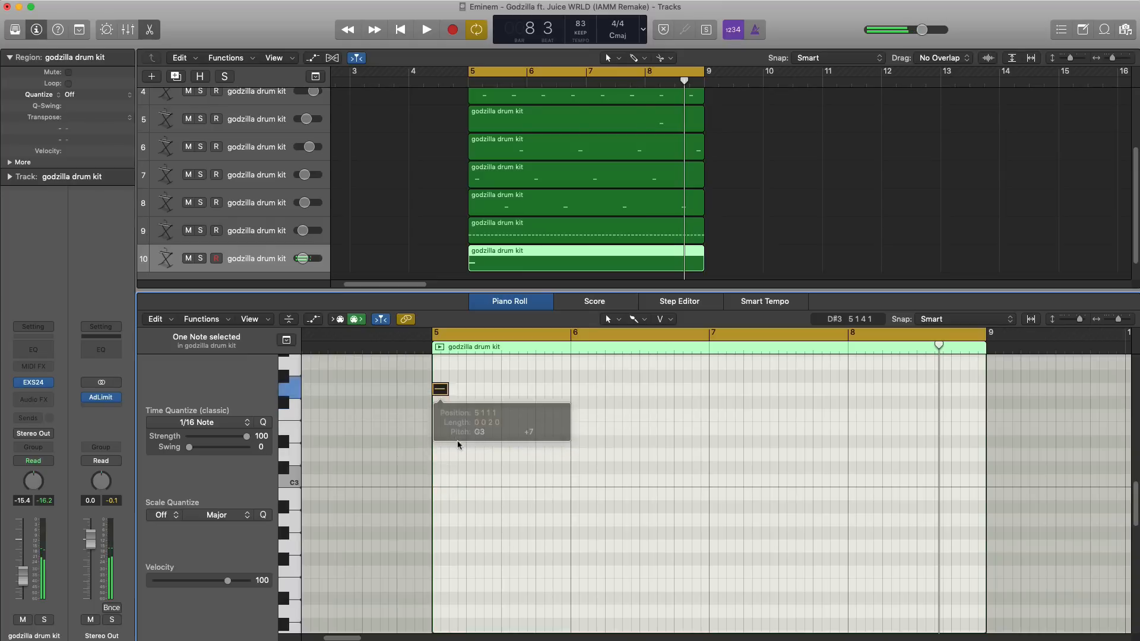
{"action": "scroll", "coordinate": [457, 448], "scroll_direction": "up", "scroll_amount": 5}
{"action": "left_click_drag", "start_coordinate": [439, 520], "coordinate": [437, 569]}
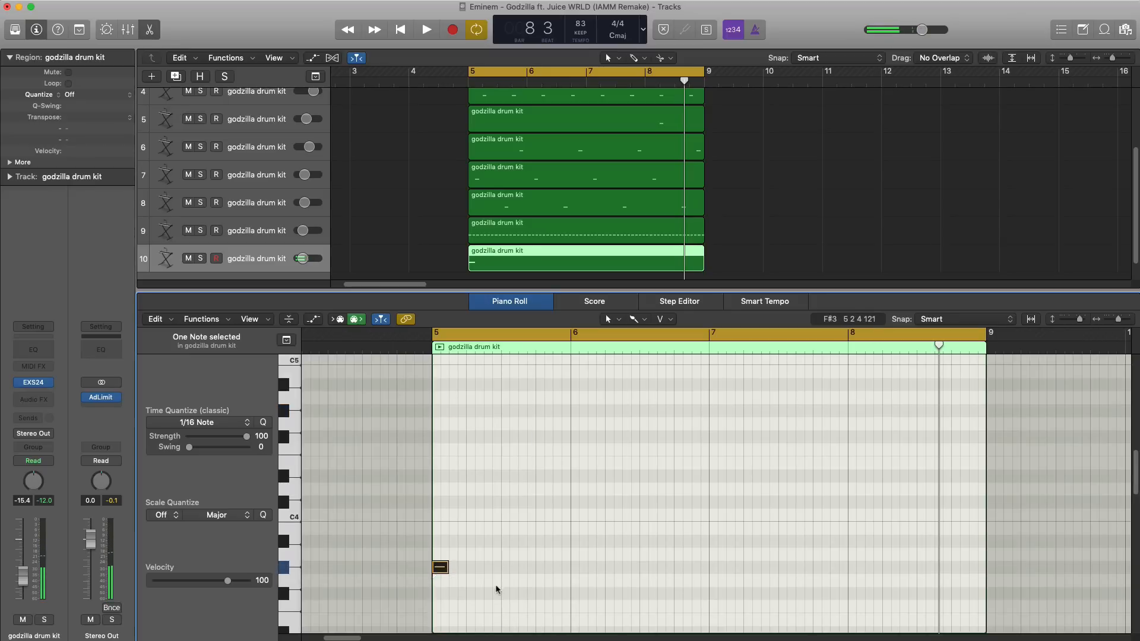
Raise drum kit track 10's volume to -9.6 dB and play the loop to check the balance.
{"action": "key", "text": "space"}
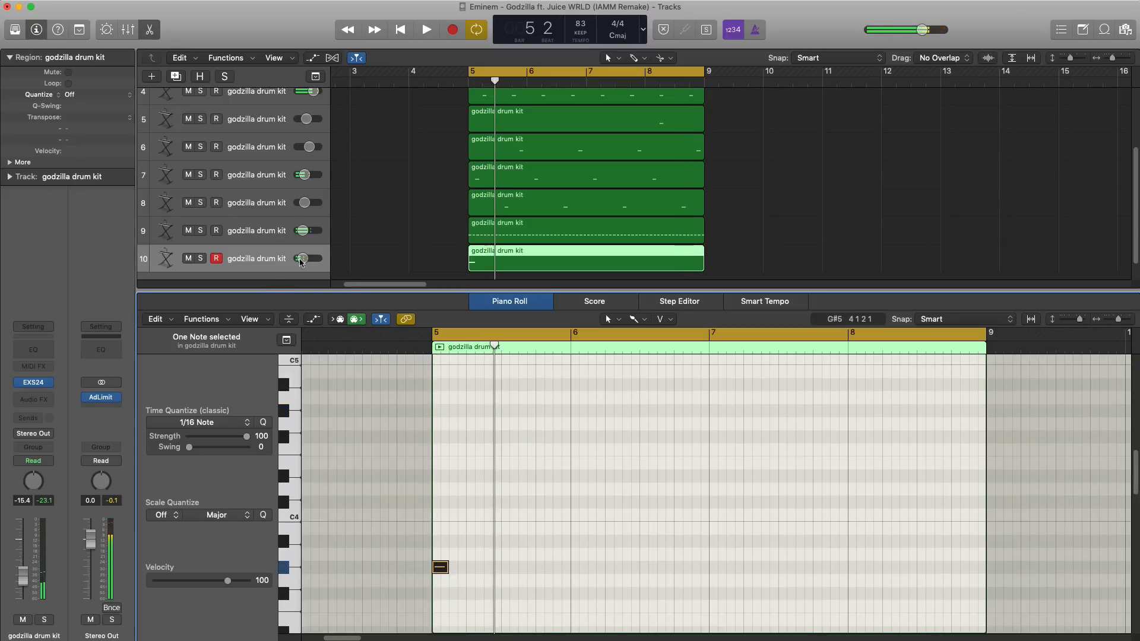
{"action": "left_click_drag", "start_coordinate": [301, 260], "coordinate": [305, 261]}
{"action": "key", "text": "space"}
{"action": "key", "text": "space"}
{"action": "key", "text": "space"}
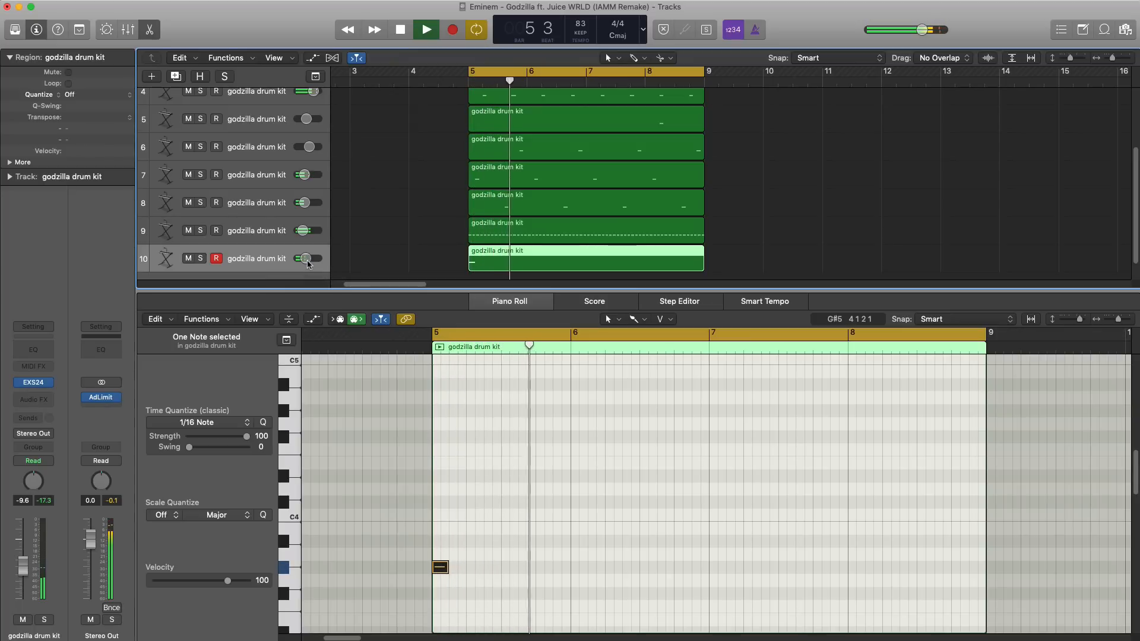
{"action": "key", "text": "space"}
{"action": "key", "text": "space"}
{"action": "key", "text": "p"}
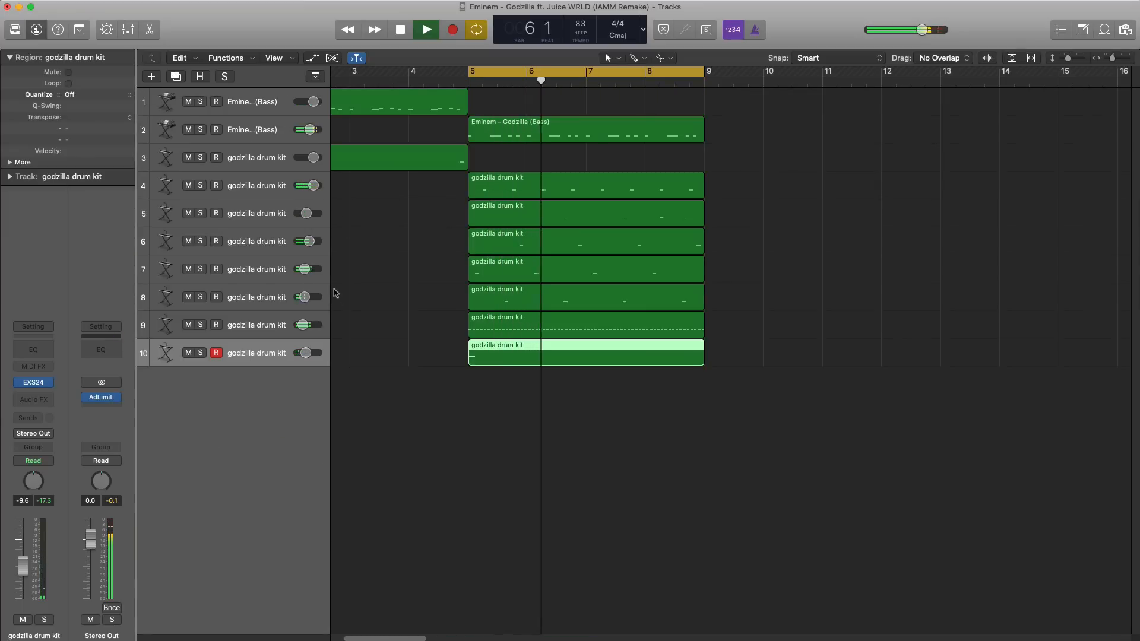
{"action": "key", "text": "space"}
Duplicate drum kit track 10 with its region as track 11 and lower the copied note to E3.
{"action": "left_click", "coordinate": [176, 78]}
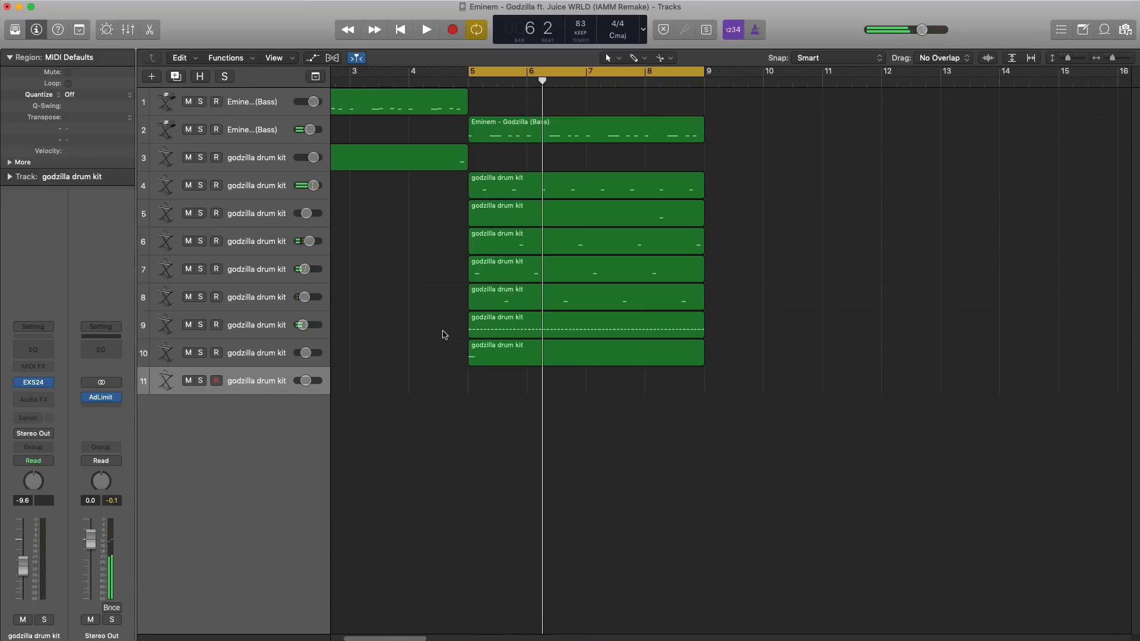
{"action": "left_click_drag", "start_coordinate": [489, 355], "coordinate": [501, 382]}
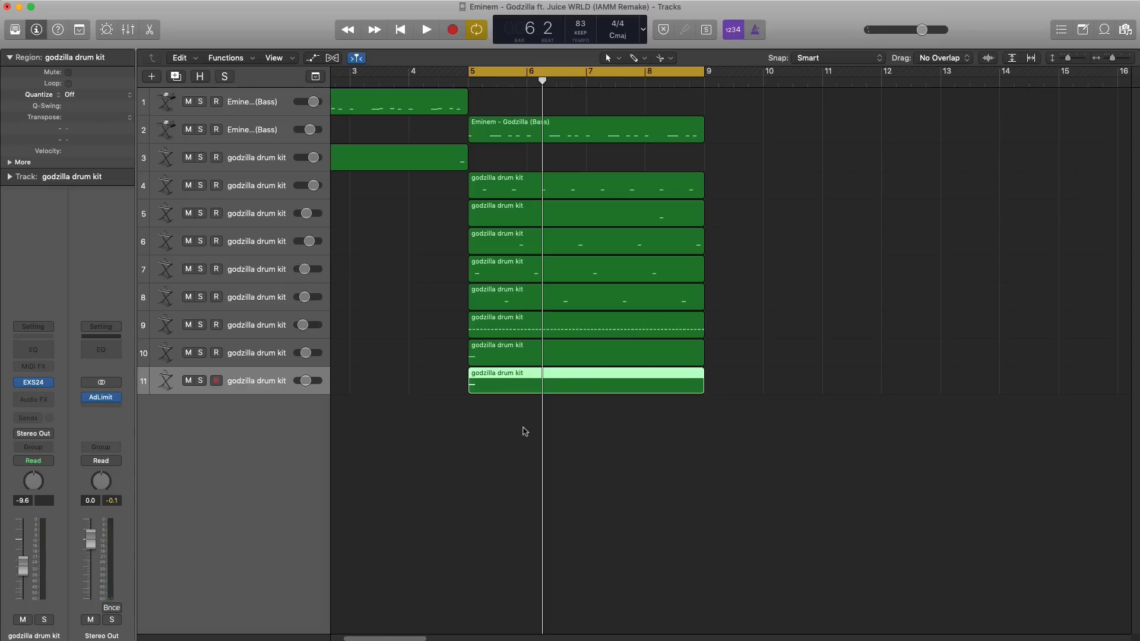
{"action": "double_click", "coordinate": [518, 390]}
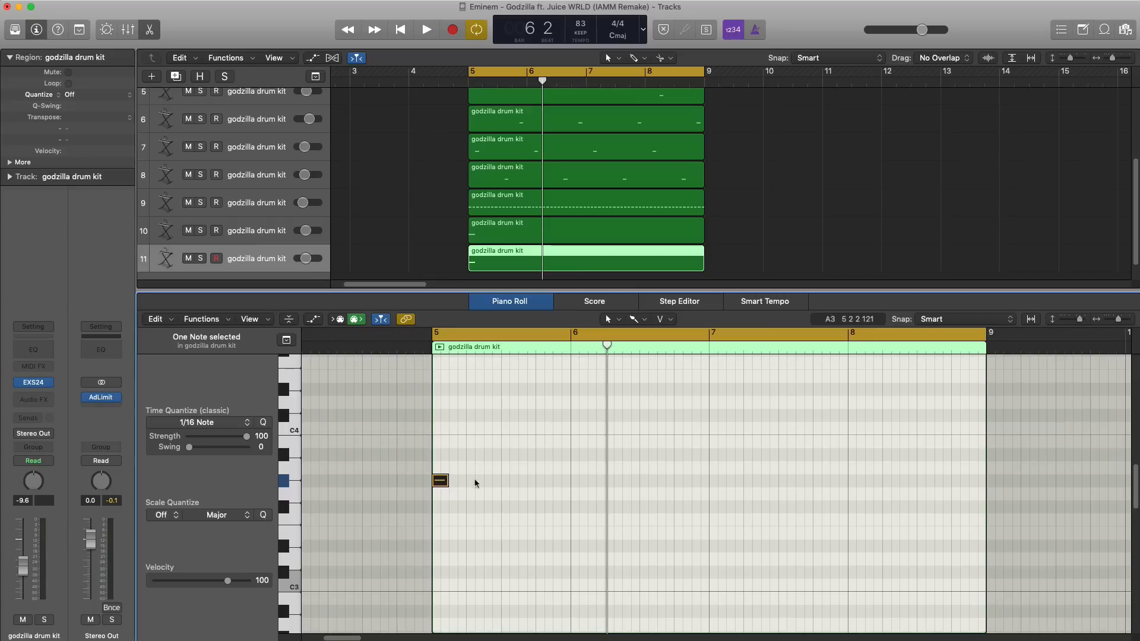
{"action": "key", "text": "space"}
{"action": "left_click_drag", "start_coordinate": [439, 480], "coordinate": [440, 532]}
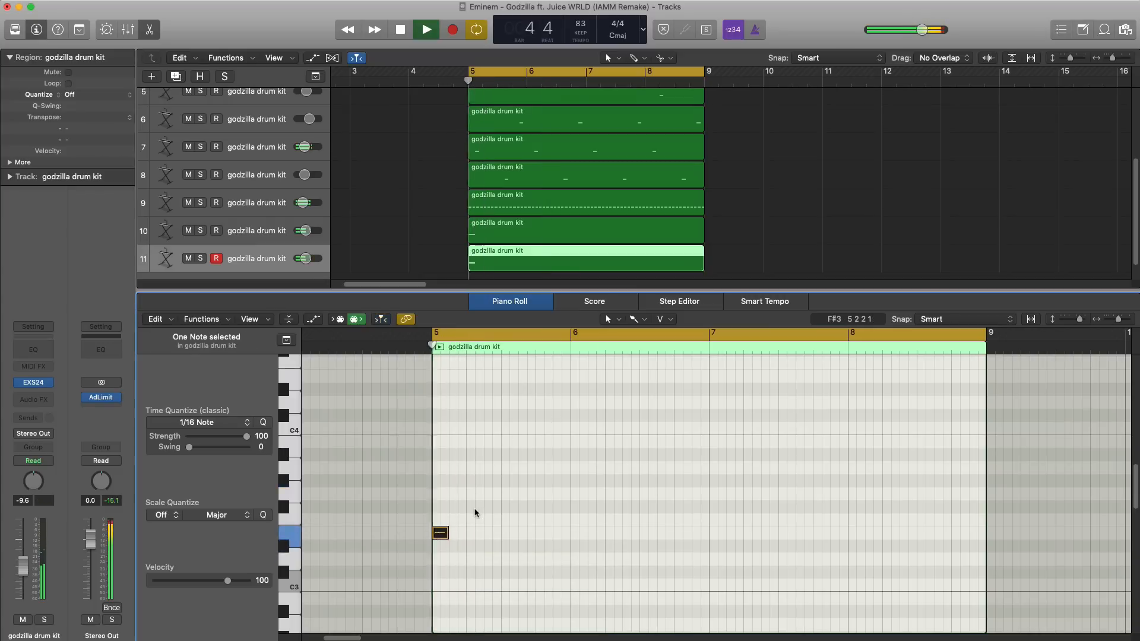
{"action": "key", "text": "space"}
Add the Space Designer reverb to drum kit track 11 and close its window.
{"action": "left_click", "coordinate": [46, 401]}
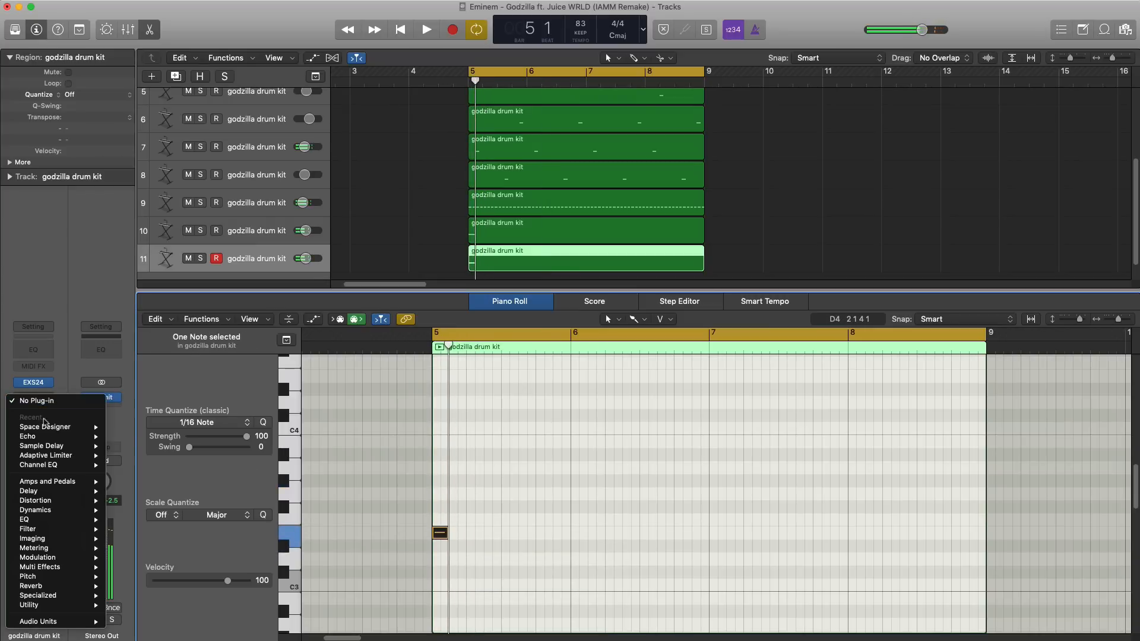
{"action": "mouse_move", "coordinate": [56, 431]}
{"action": "left_click", "coordinate": [147, 429]}
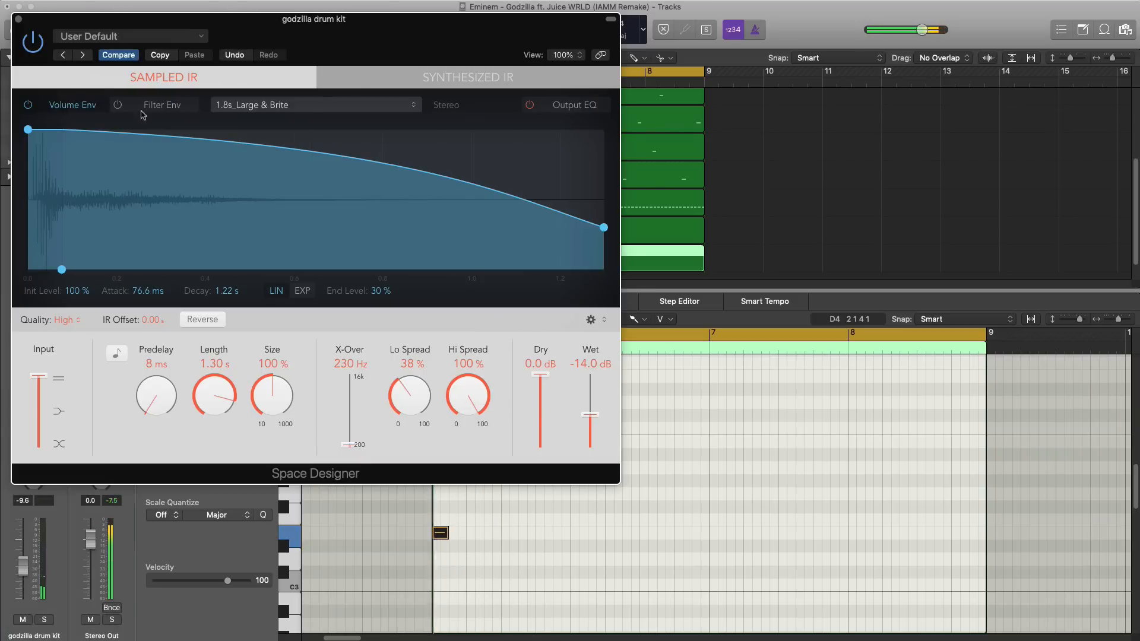
{"action": "left_click", "coordinate": [18, 19]}
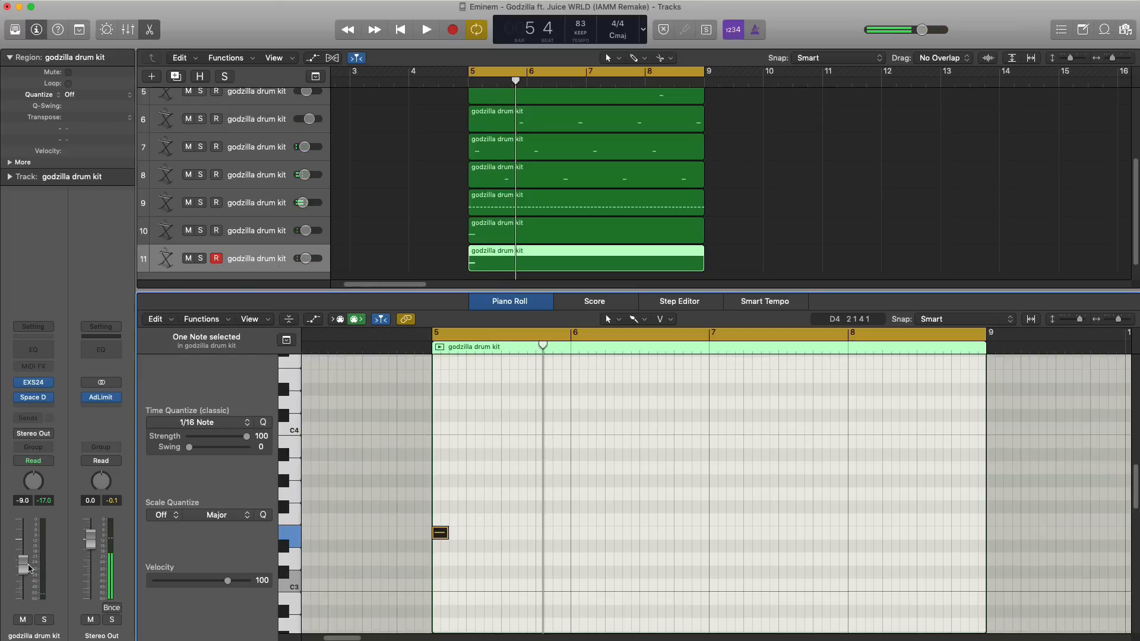
Set drum kit track 11's volume to -10.0 dB and play the loop to check it.
{"action": "key", "text": "space"}
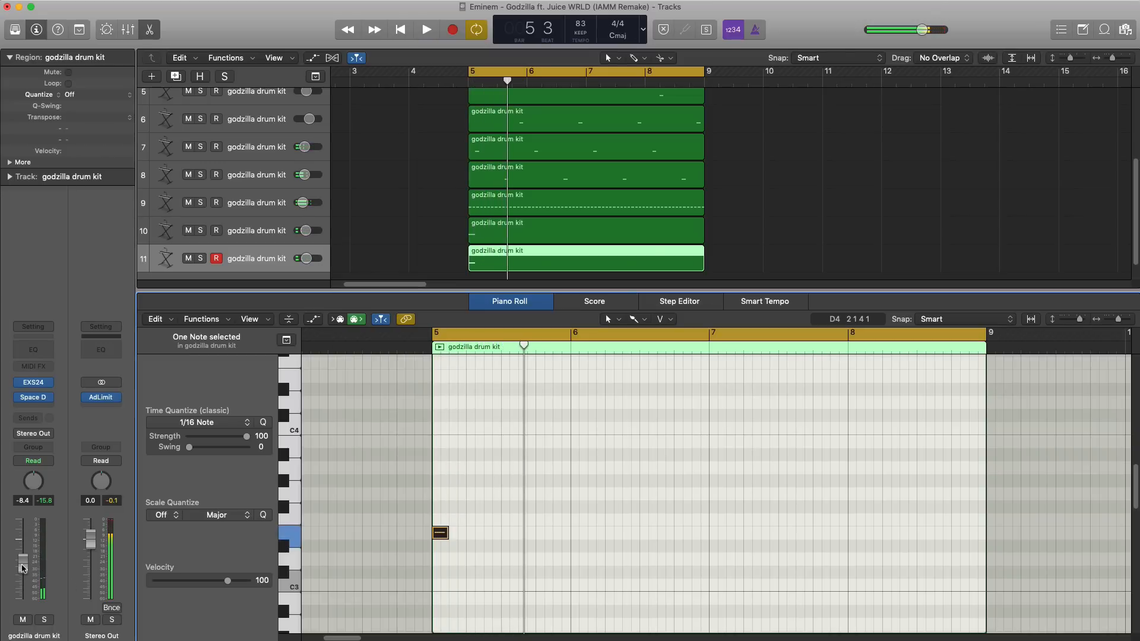
{"action": "left_click_drag", "start_coordinate": [22, 568], "coordinate": [22, 572]}
{"action": "key", "text": "space"}
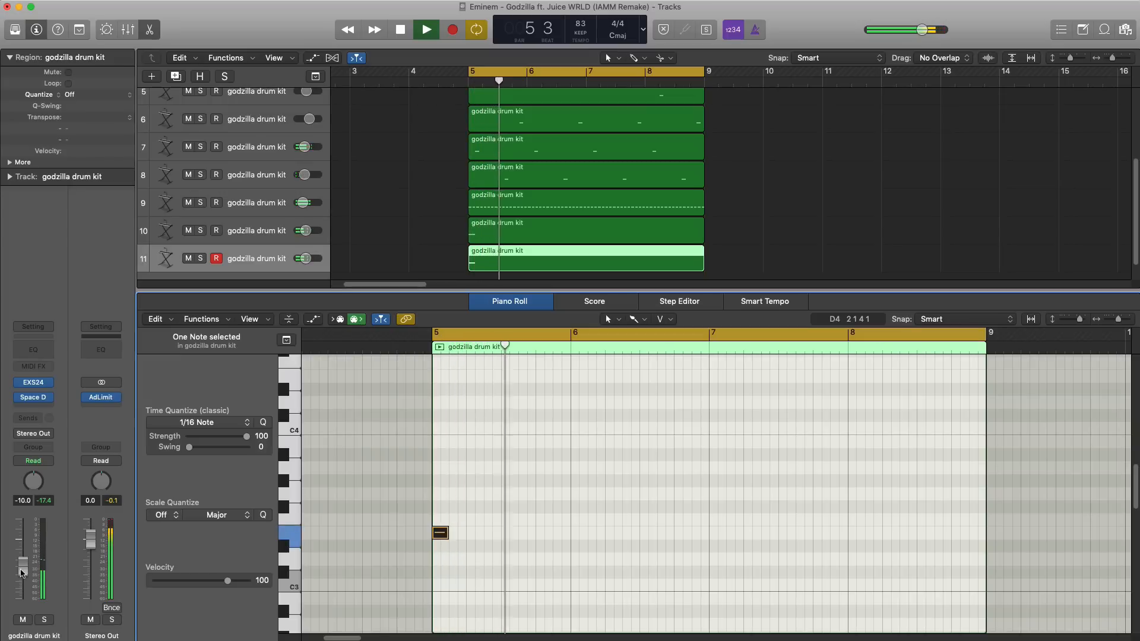
{"action": "key", "text": "space"}
{"action": "key", "text": "space"}
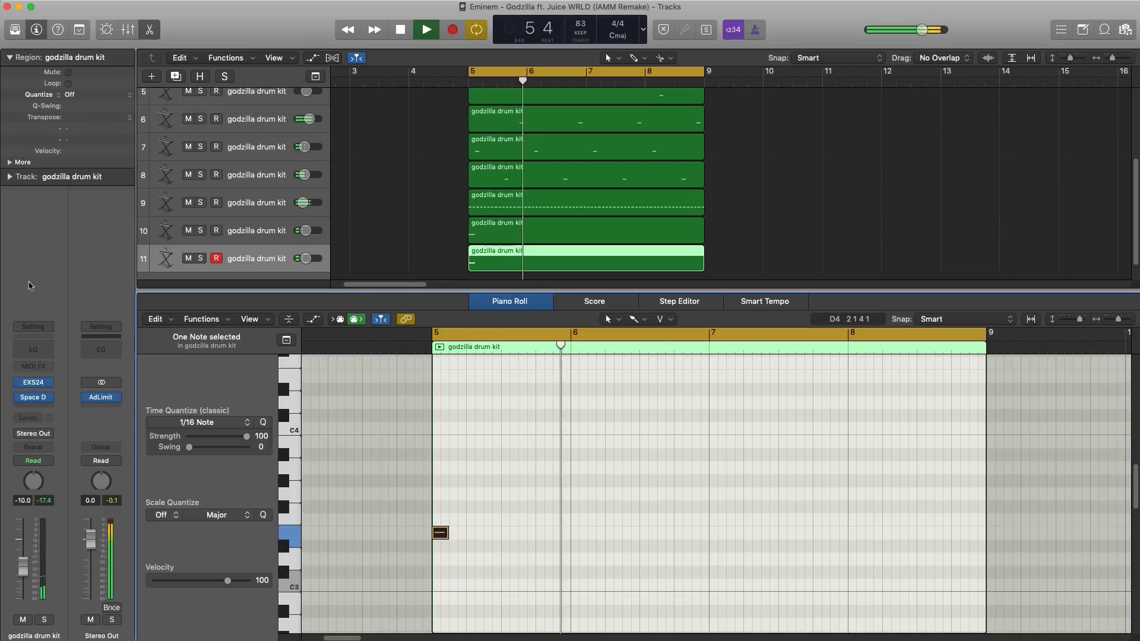
{"action": "key", "text": "space"}
{"action": "key", "text": "p"}
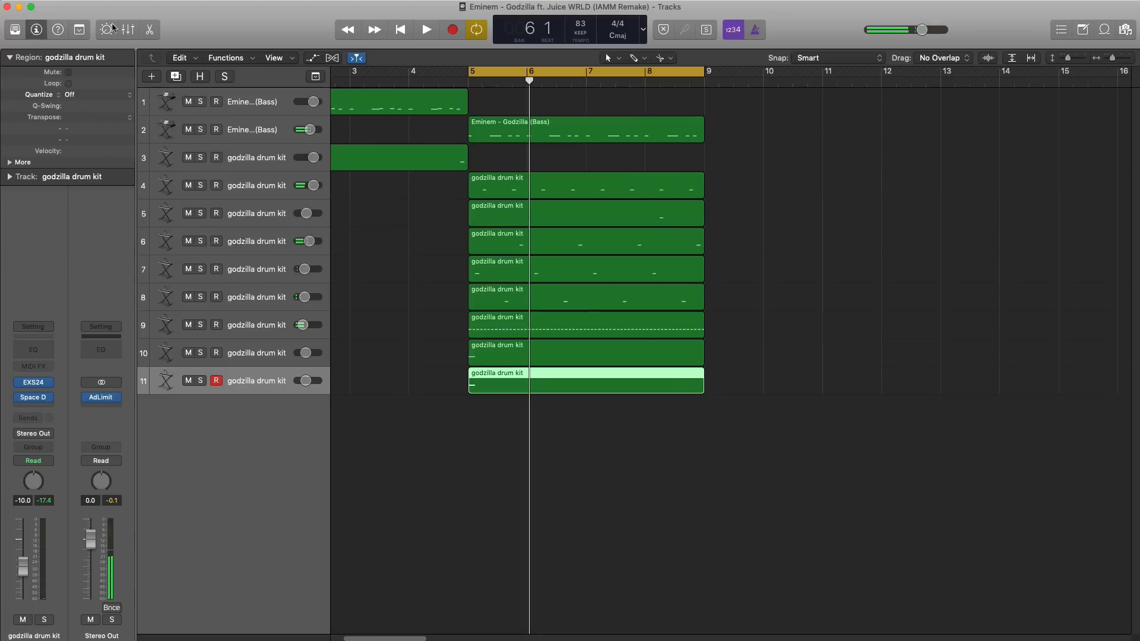
Duplicate drum kit track 11 as track 12 and remove Space Designer from the copy.
{"action": "left_click", "coordinate": [177, 77]}
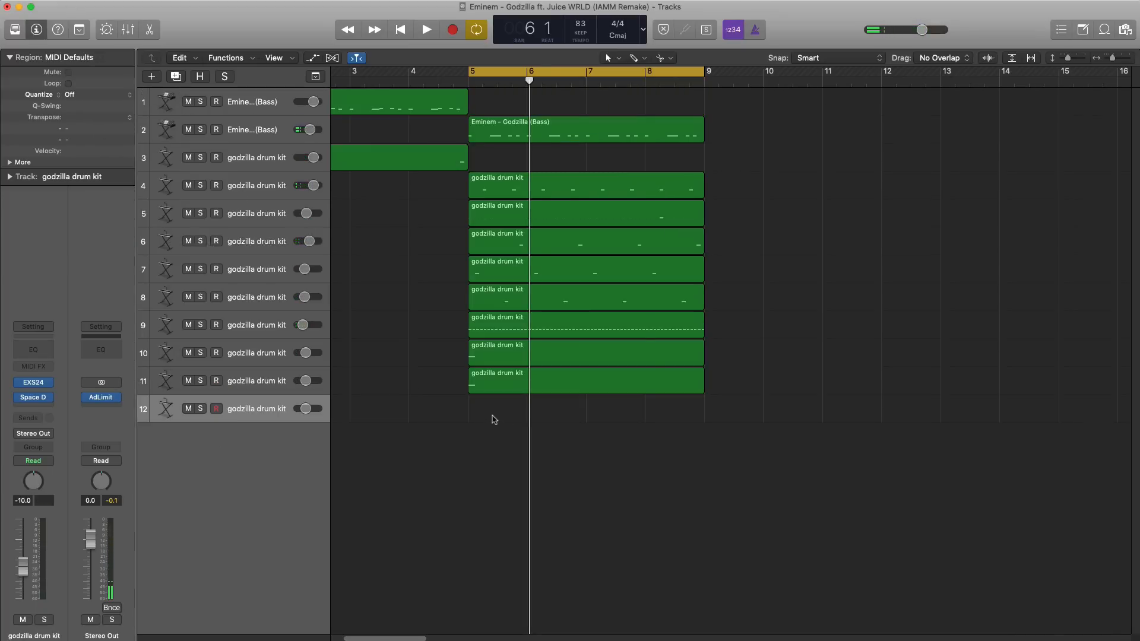
{"action": "left_click", "coordinate": [48, 403]}
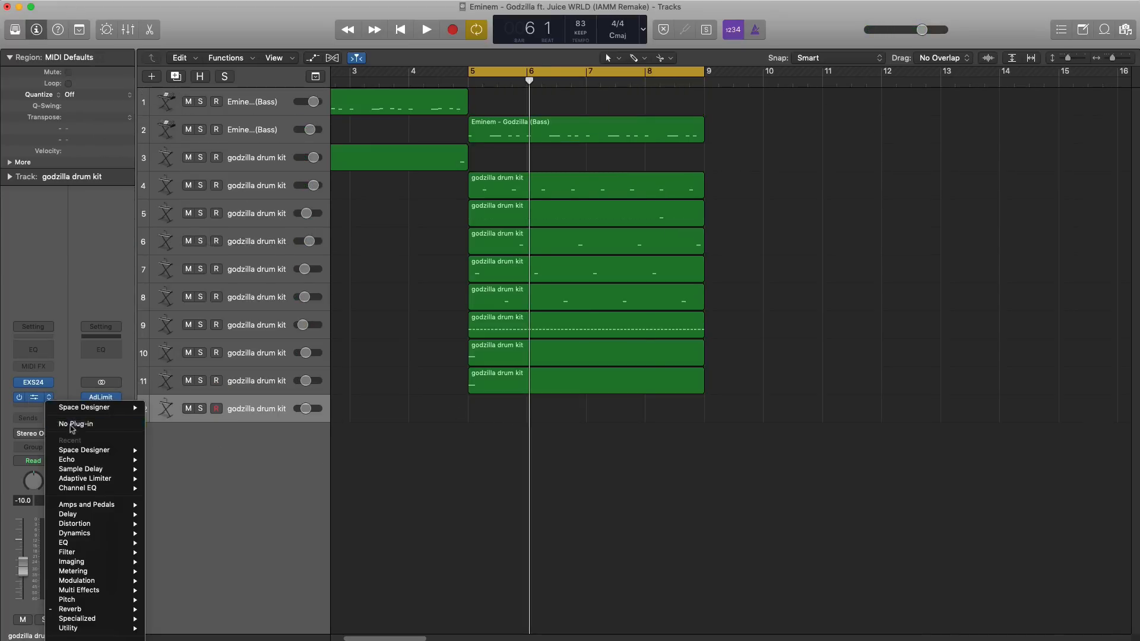
{"action": "left_click", "coordinate": [72, 425]}
Create a region from bar 5 to 9 on drum kit track 12 and add an F#3 note at the start of bar 7.
{"action": "left_click_drag", "start_coordinate": [521, 417], "coordinate": [704, 415]}
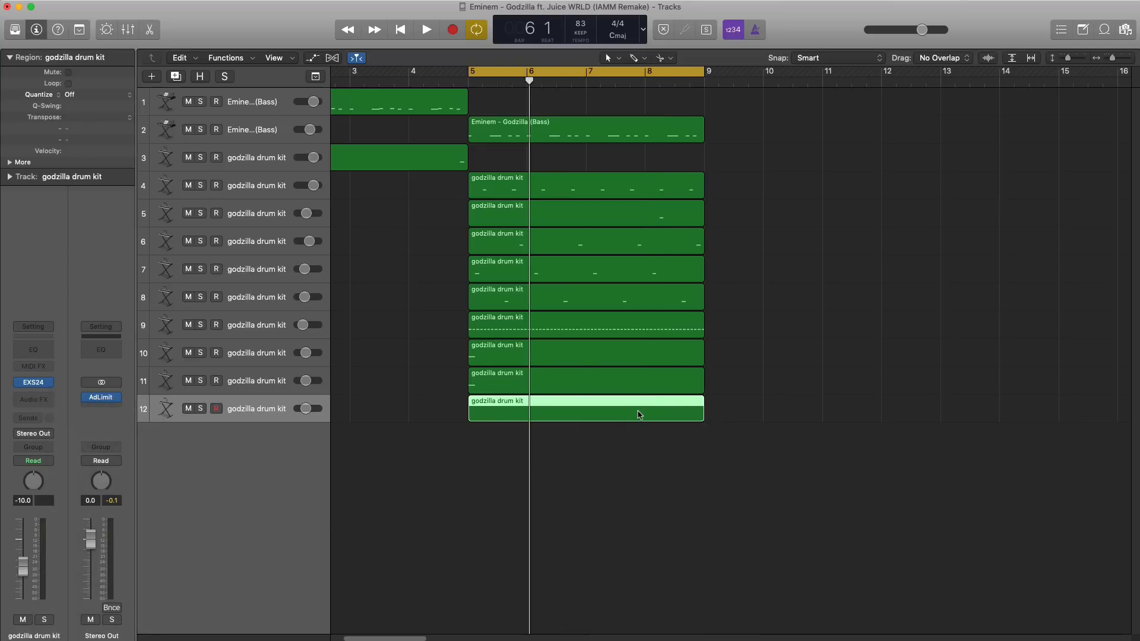
{"action": "double_click", "coordinate": [638, 414]}
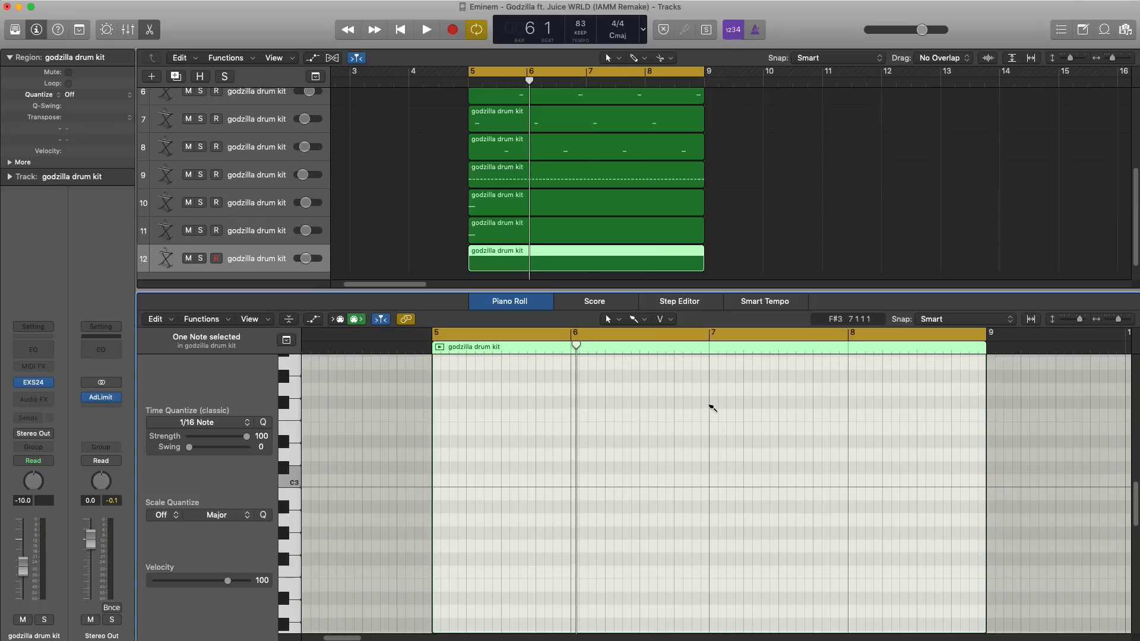
{"action": "left_click", "coordinate": [634, 320]}
{"action": "left_click", "coordinate": [668, 351]}
{"action": "key", "text": "space"}
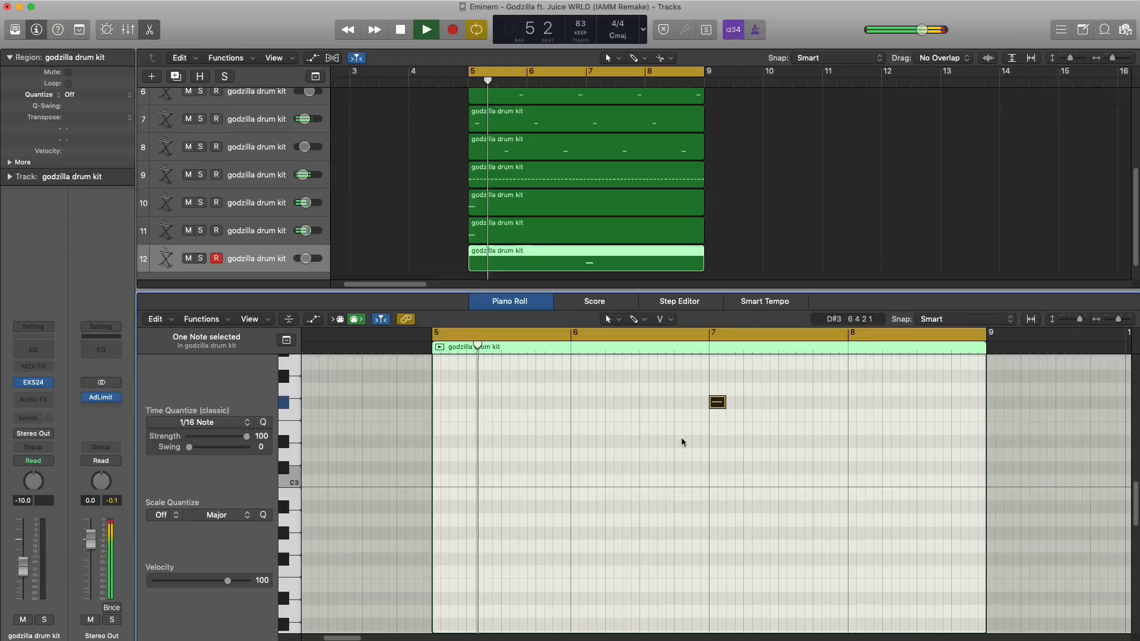
Raise the bar 7 note on drum kit track 12 to A#3.
{"action": "scroll", "coordinate": [684, 448], "scroll_direction": "up", "scroll_amount": 1}
{"action": "scroll", "coordinate": [696, 474], "scroll_direction": "up", "scroll_amount": 1}
{"action": "key", "text": "space"}
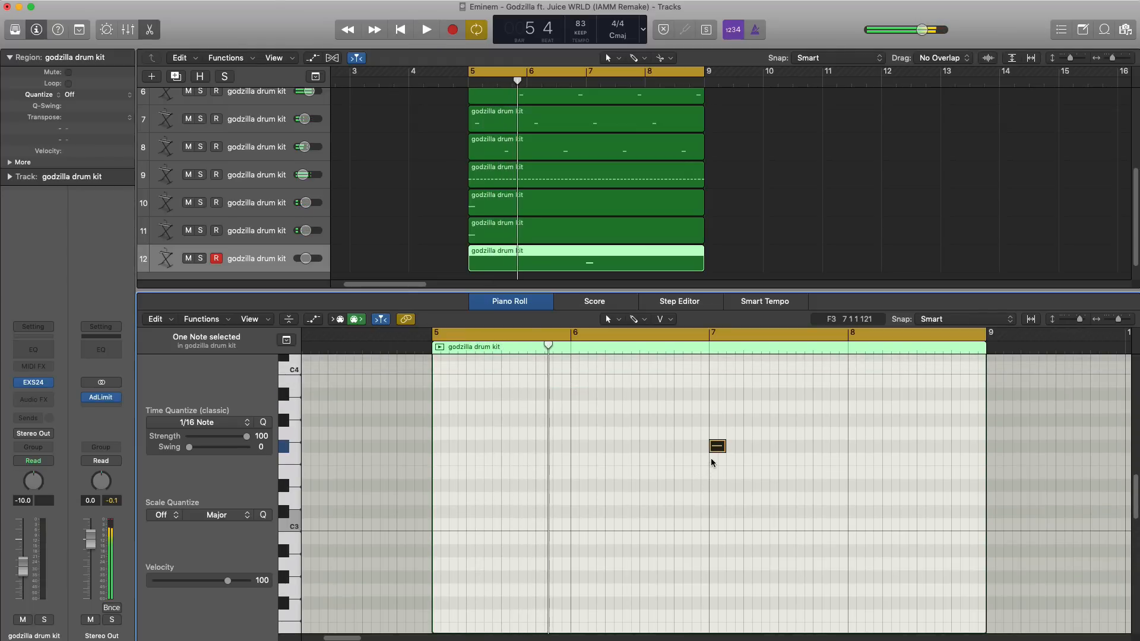
{"action": "left_click_drag", "start_coordinate": [713, 438], "coordinate": [713, 387]}
Raise drum kit track 12's volume to -4.9 dB during playback and close the note editor.
{"action": "key", "text": "space"}
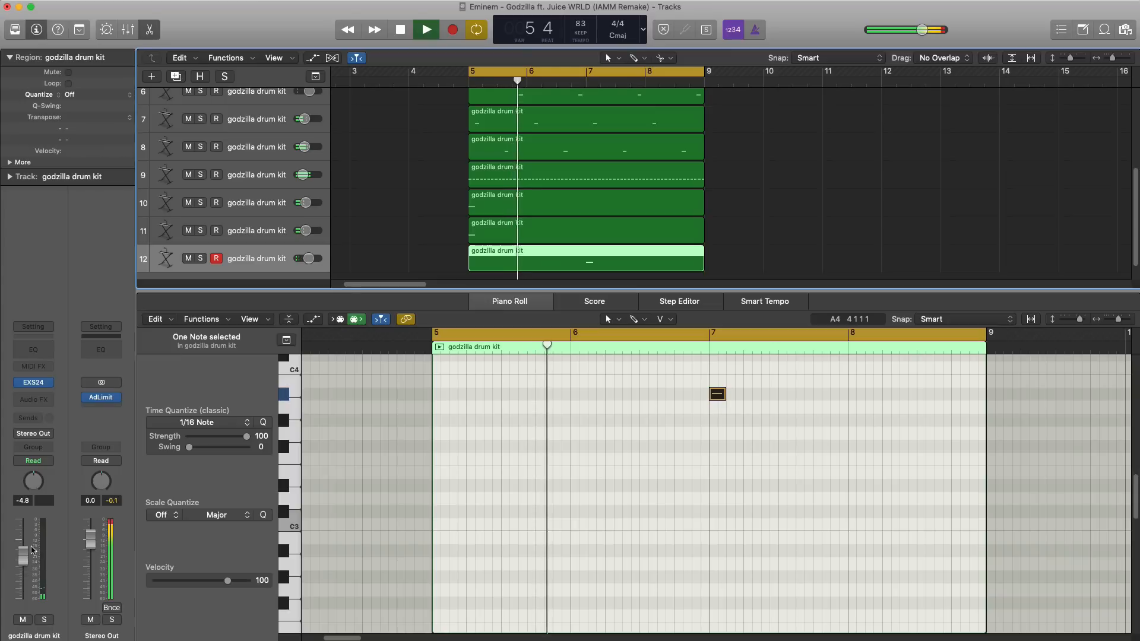
{"action": "left_click_drag", "start_coordinate": [26, 568], "coordinate": [27, 559]}
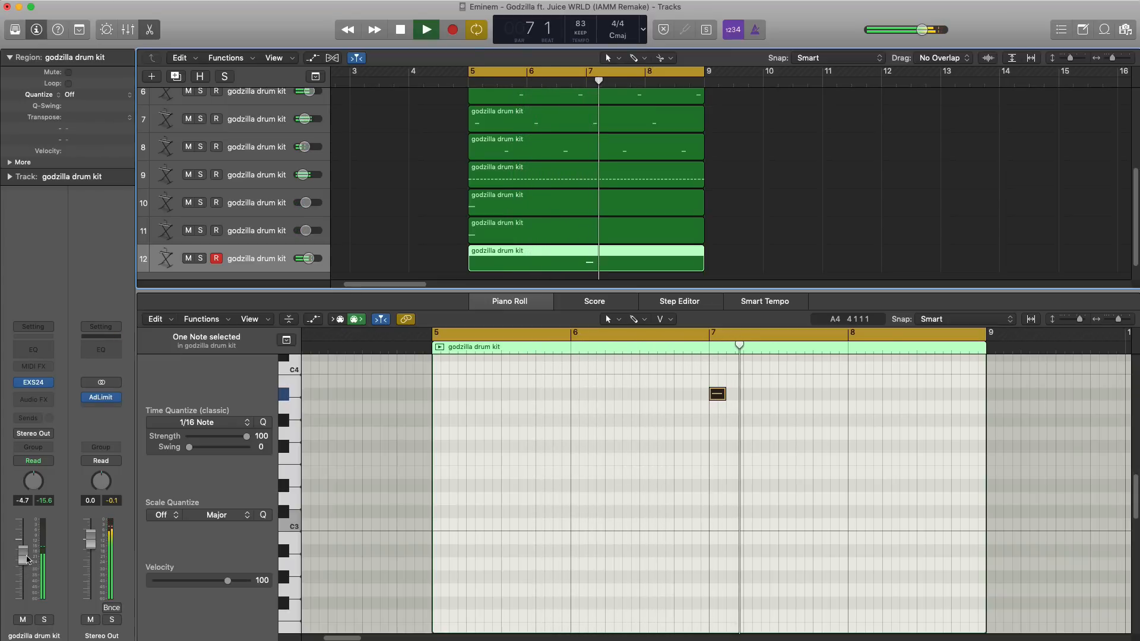
{"action": "key", "text": "e"}
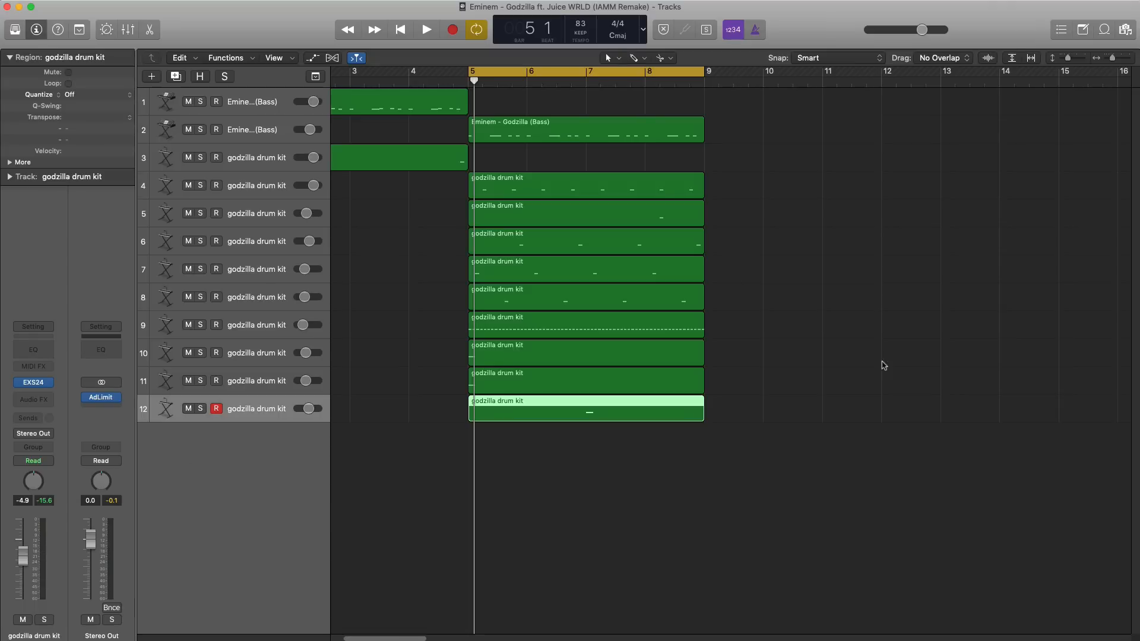
Import the Bed Squeak Sample (85 BPM) onto a new track at bar 5 and audition it soloed.
{"action": "left_click_drag", "start_coordinate": [534, 635], "coordinate": [469, 494]}
{"action": "scroll", "coordinate": [491, 438], "scroll_direction": "up", "scroll_amount": 5}
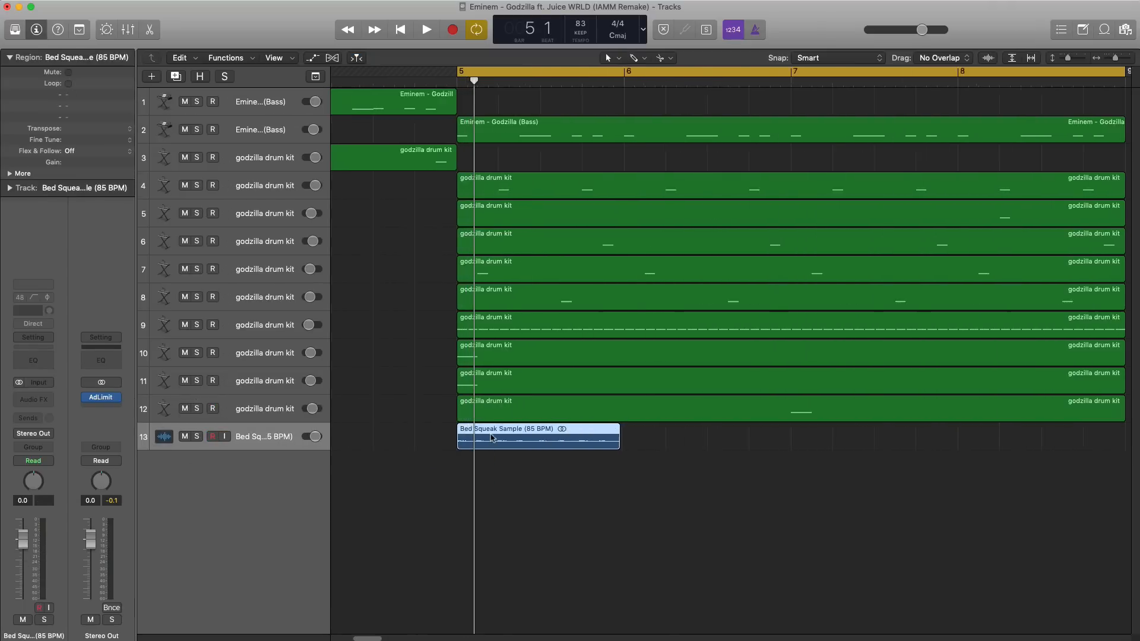
{"action": "left_click", "coordinate": [195, 437]}
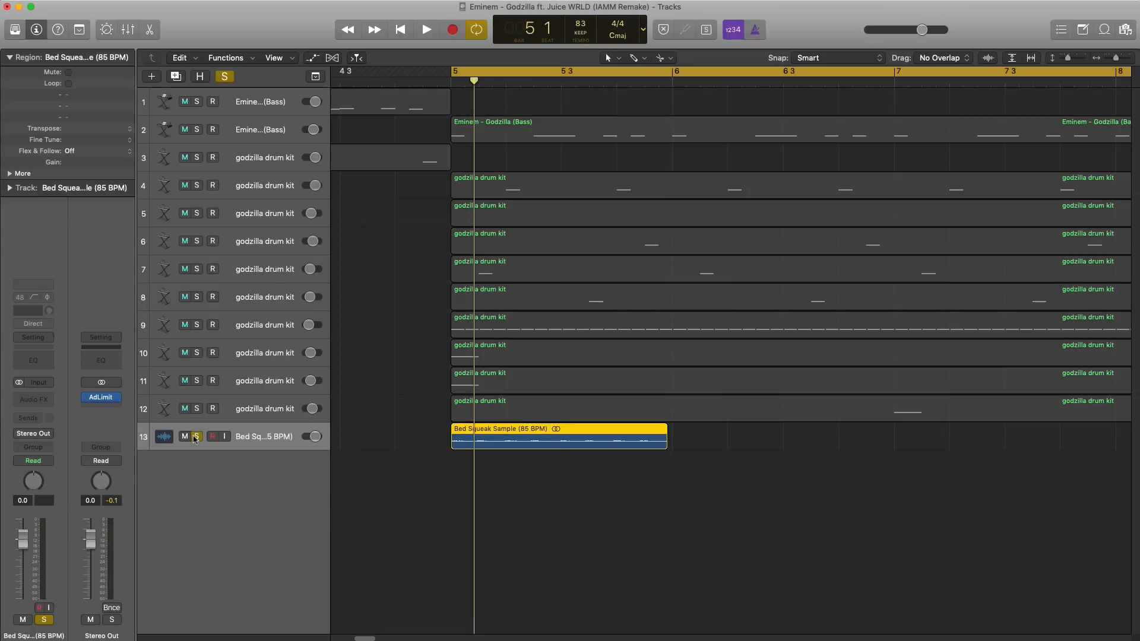
{"action": "key", "text": "space"}
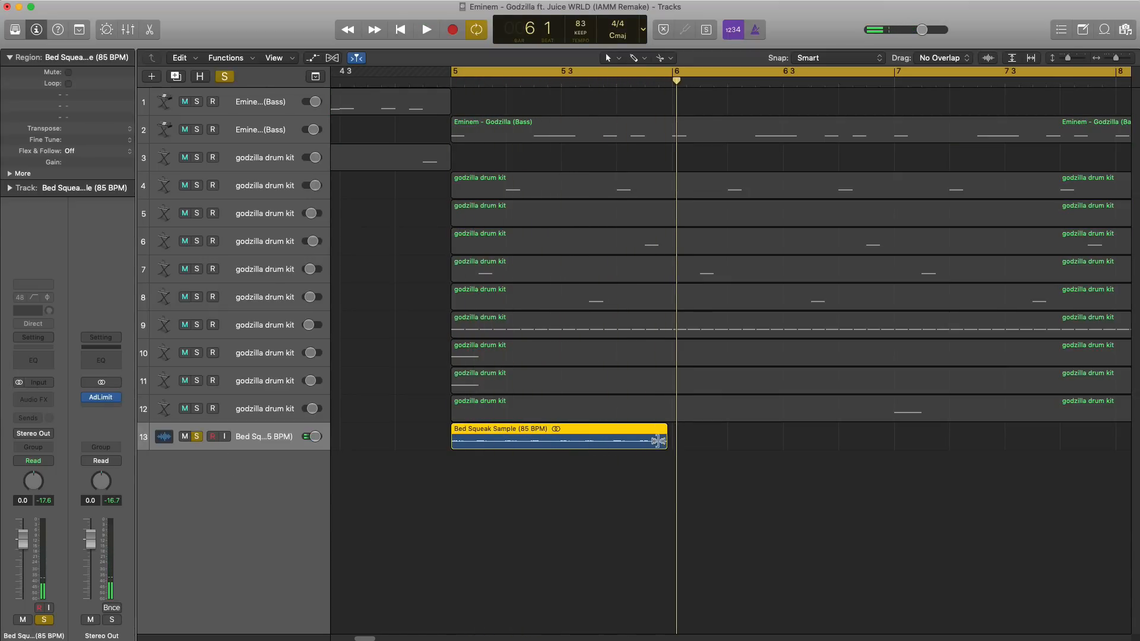
Trim the bed squeak region to its first half bar and repeat it up to bar 9.
{"action": "left_click_drag", "start_coordinate": [657, 440], "coordinate": [553, 440]}
{"action": "key", "text": "space"}
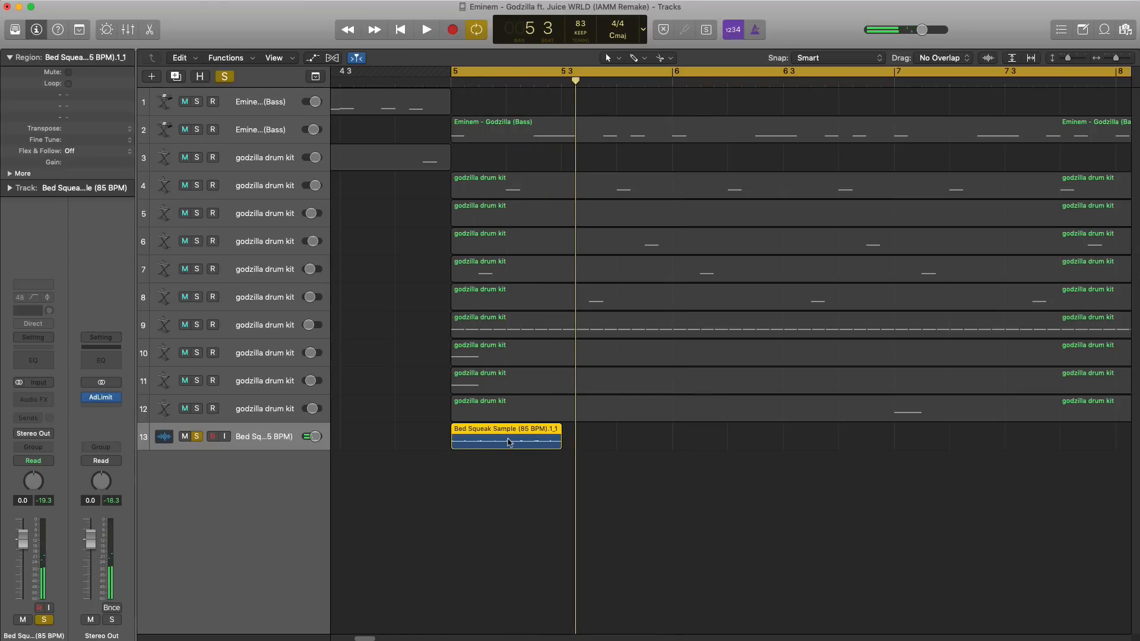
{"action": "key", "text": "super+r"}
{"action": "key", "text": "super+r"}
{"action": "left_click", "coordinate": [545, 471], "text": "ctrl+alt"}
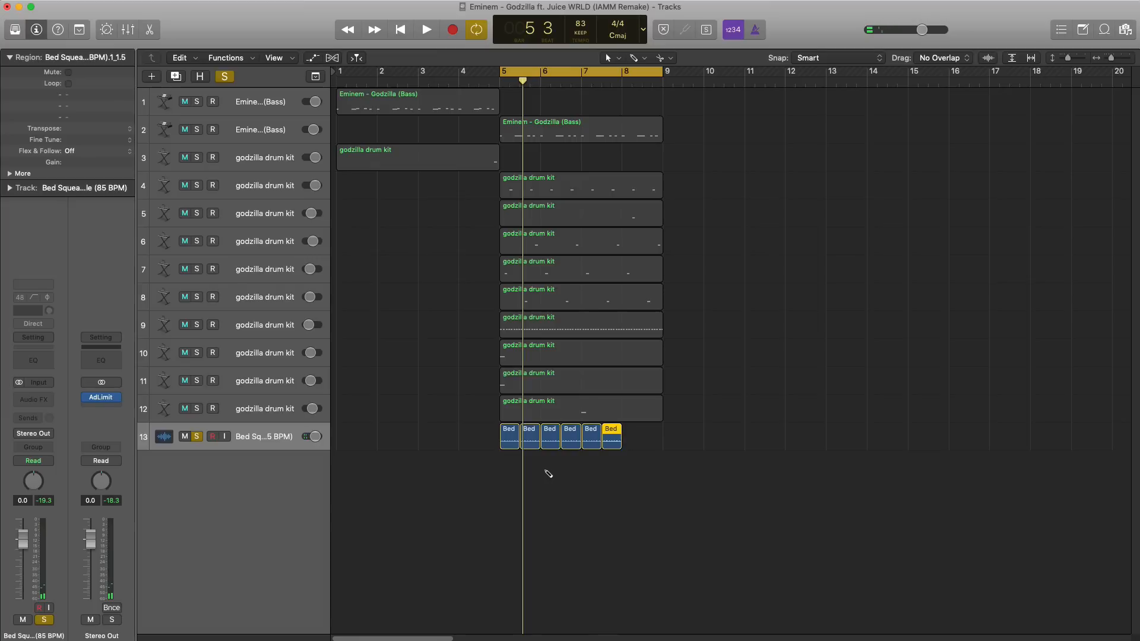
{"action": "key", "text": "space"}
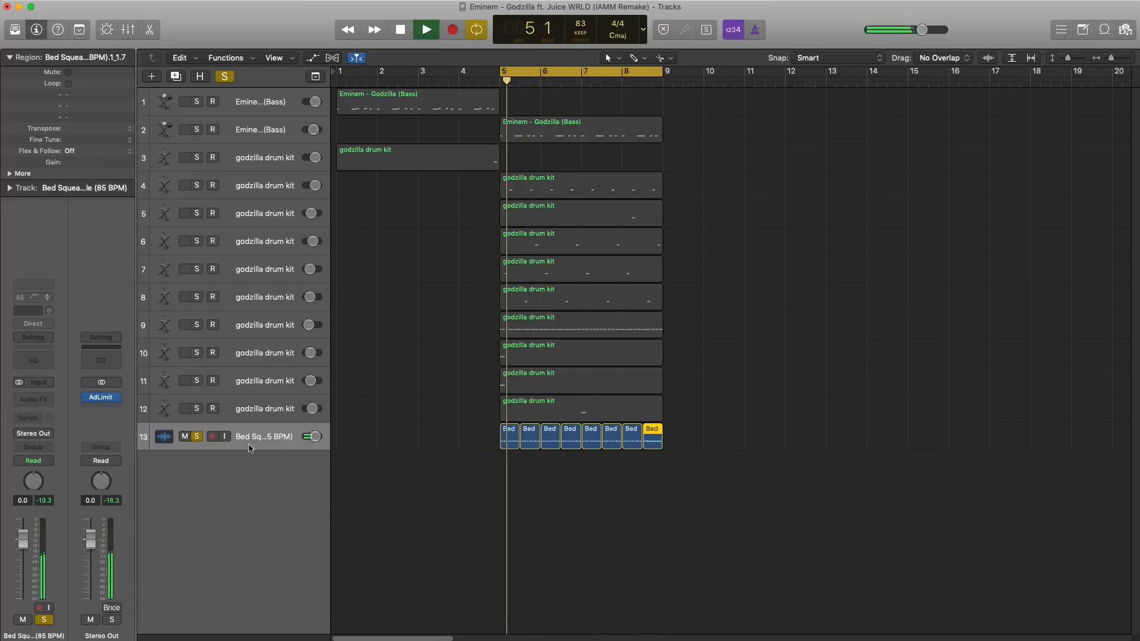
Unsolo the bed squeak track and lower its volume to -5.9 dB during playback.
{"action": "left_click", "coordinate": [197, 438]}
{"action": "left_click", "coordinate": [260, 444]}
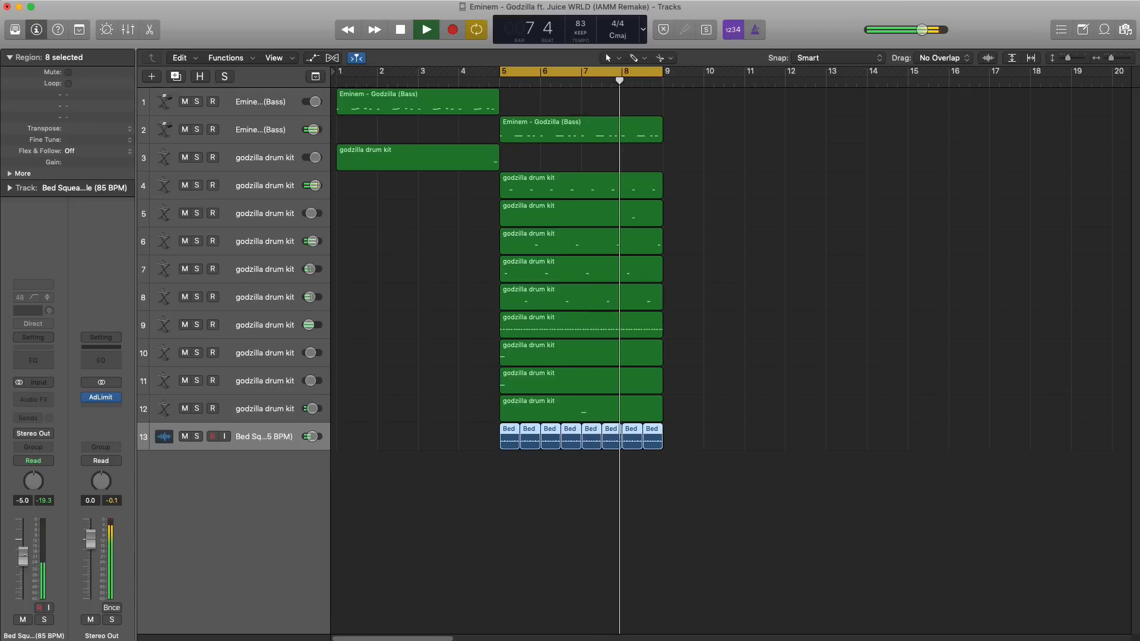
{"action": "key", "text": "space"}
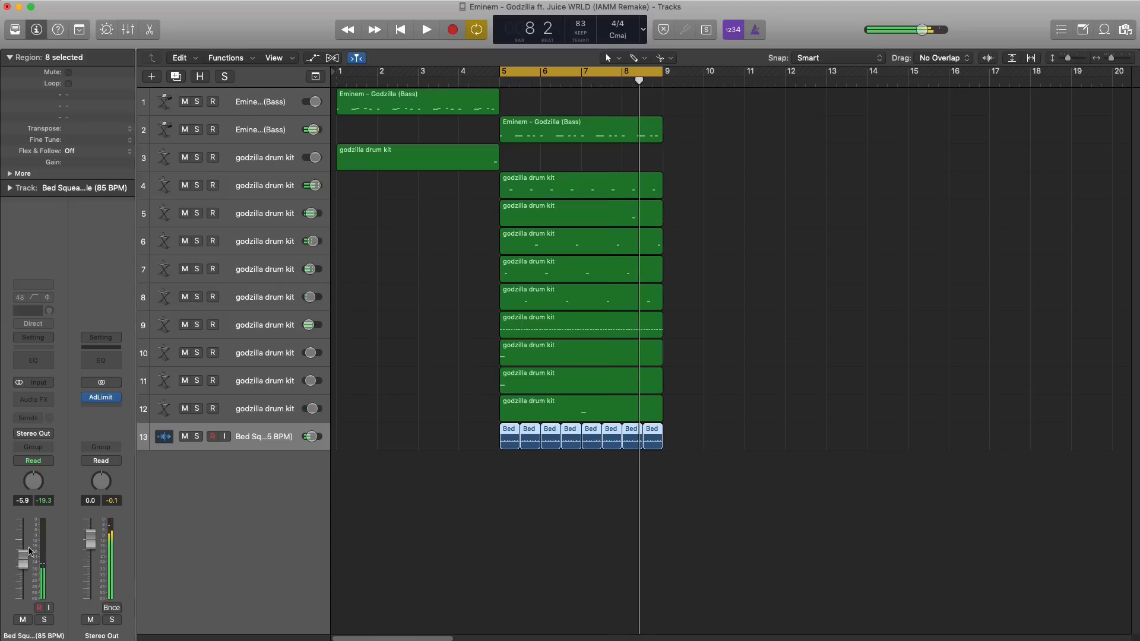
Duplicate drum kit track 9 below the bed squeak track as track 14 and create a region on it from bar 5 to 9.
{"action": "left_click", "coordinate": [259, 331]}
{"action": "left_click", "coordinate": [172, 79]}
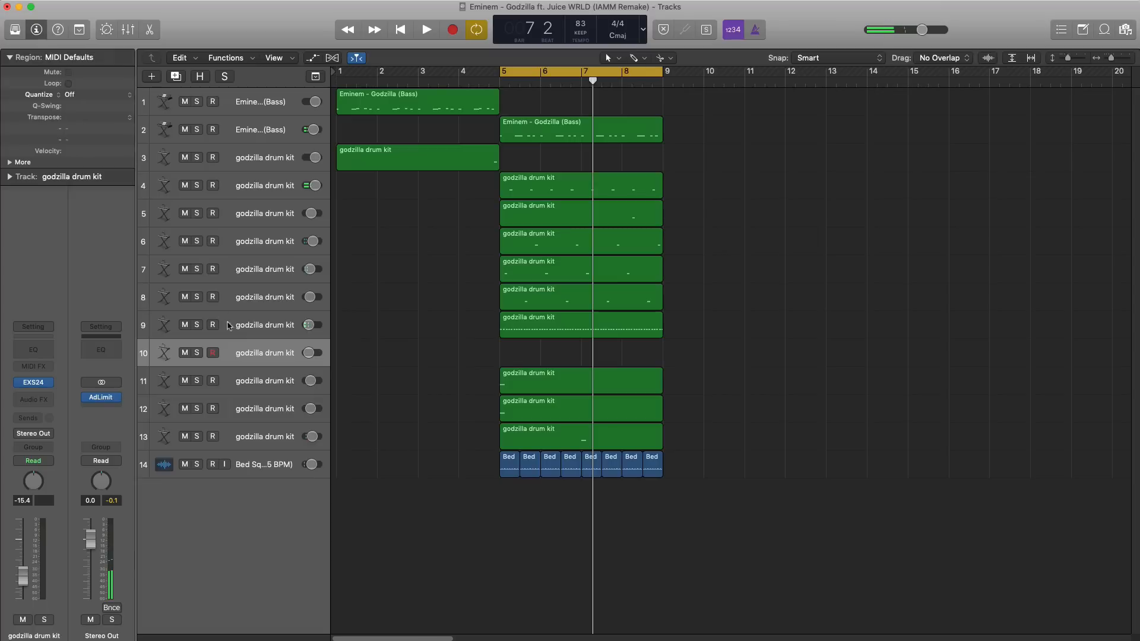
{"action": "left_click_drag", "start_coordinate": [249, 368], "coordinate": [237, 535]}
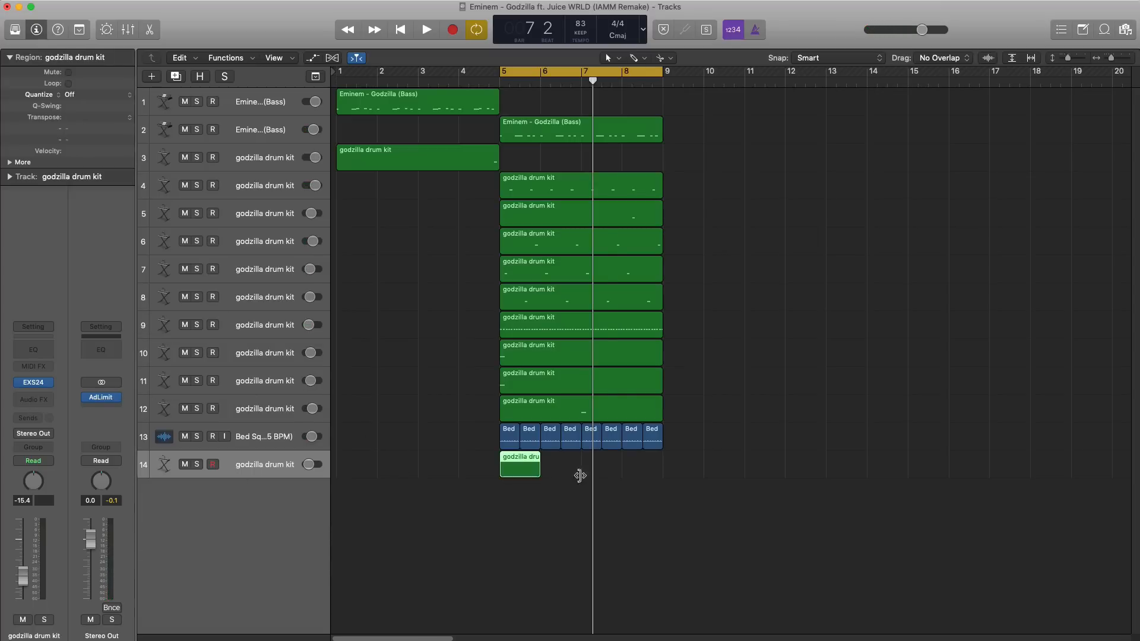
{"action": "left_click_drag", "start_coordinate": [580, 476], "coordinate": [658, 478]}
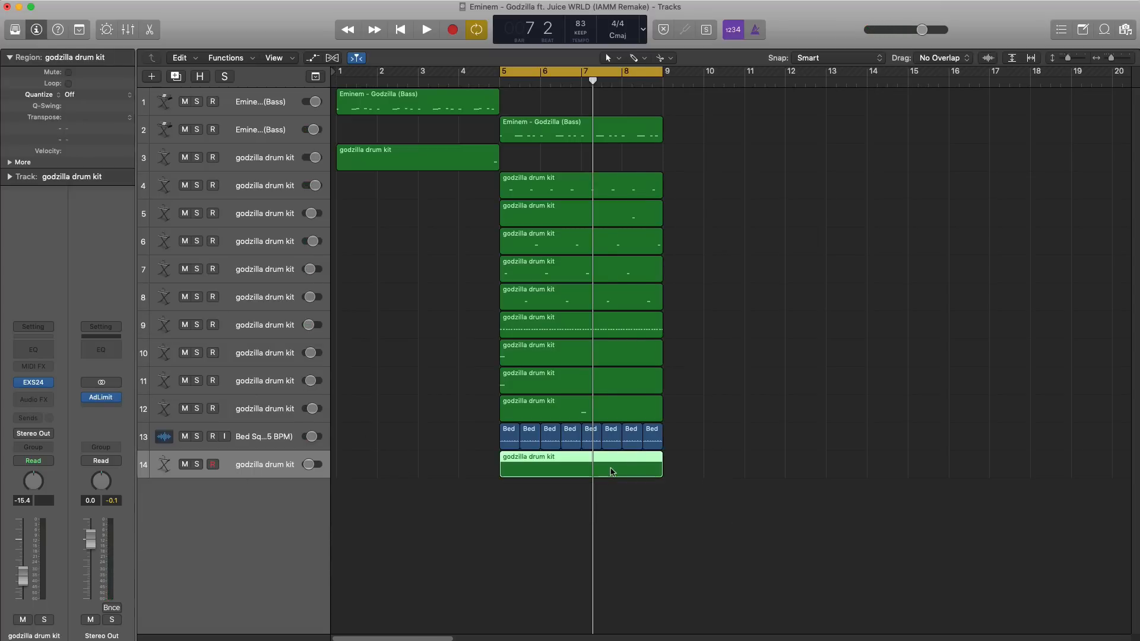
{"action": "double_click", "coordinate": [611, 471]}
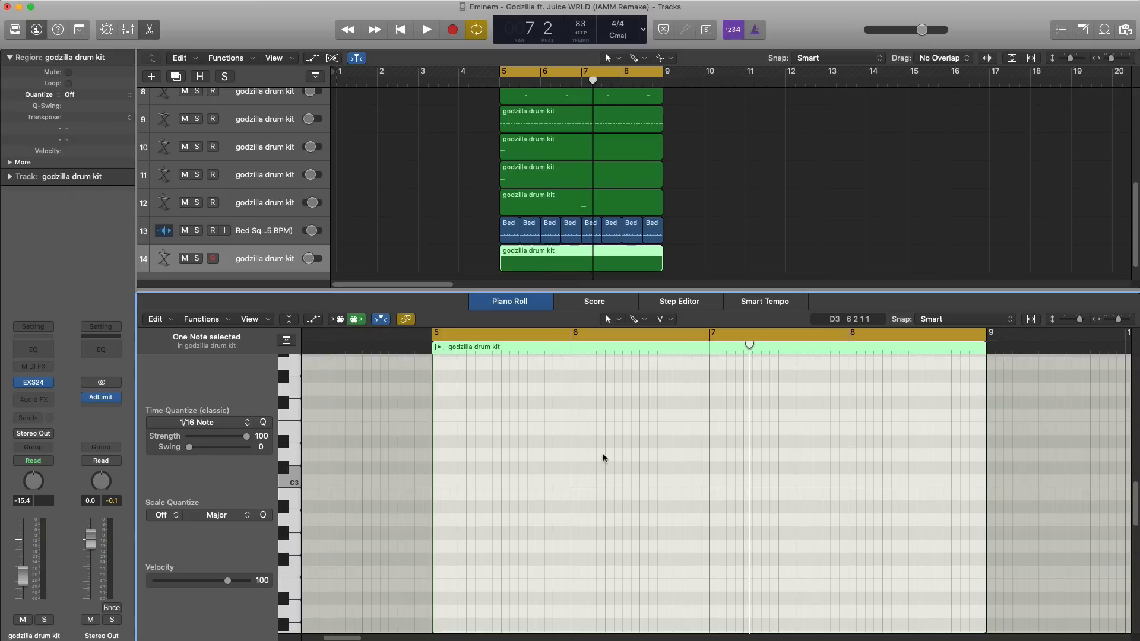
Add a one-beat D#2 note at the start of bar 5 and an F2 note at position 5 4 2 on track 14.
{"action": "scroll", "coordinate": [574, 464], "scroll_direction": "down", "scroll_amount": 5}
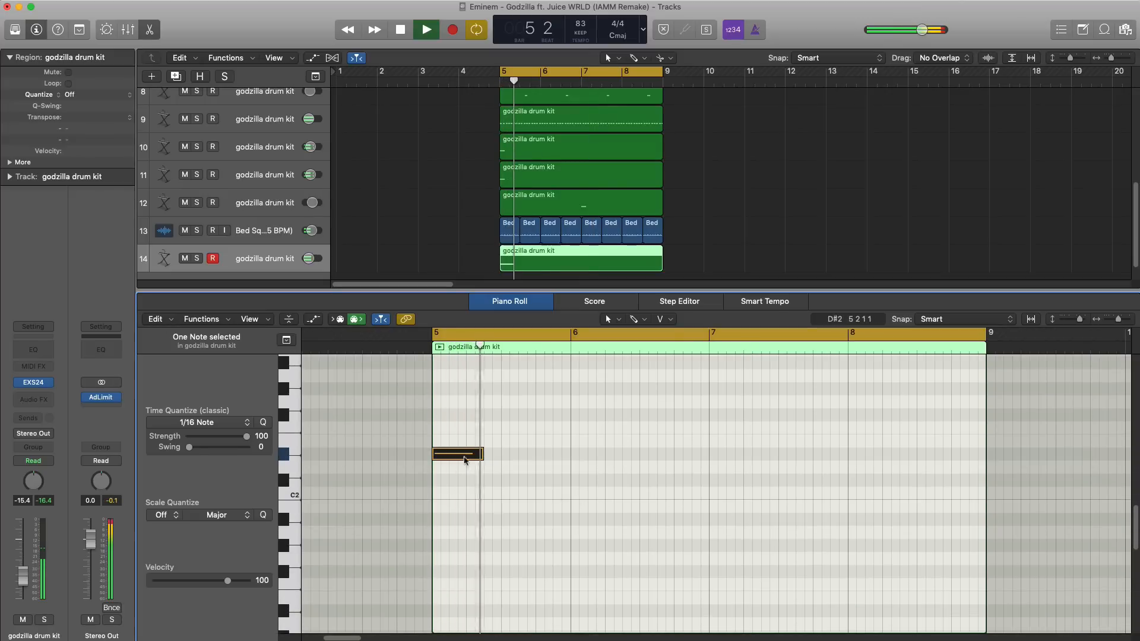
{"action": "left_click_drag", "start_coordinate": [482, 456], "coordinate": [466, 455]}
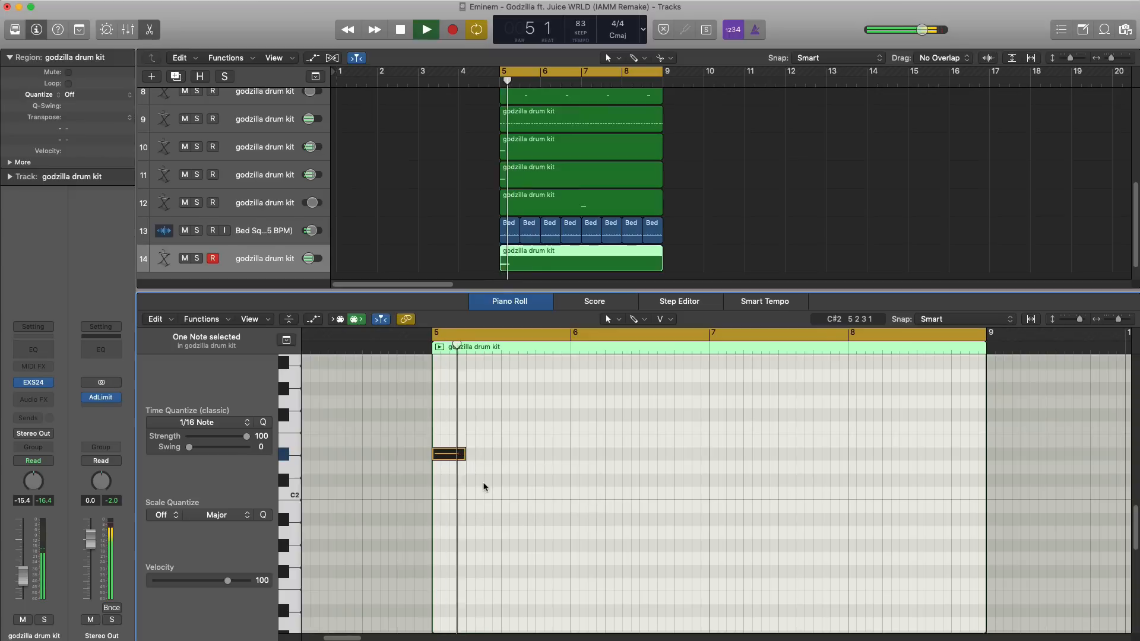
{"action": "left_click", "coordinate": [545, 441]}
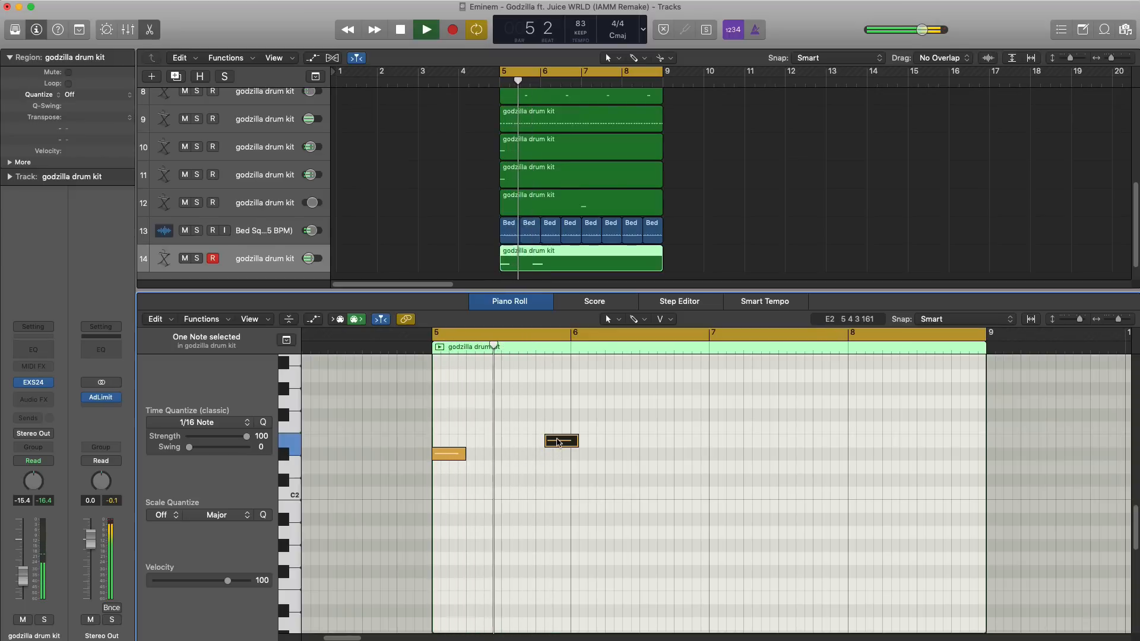
{"action": "key", "text": "space"}
{"action": "left_click_drag", "start_coordinate": [558, 443], "coordinate": [558, 429]}
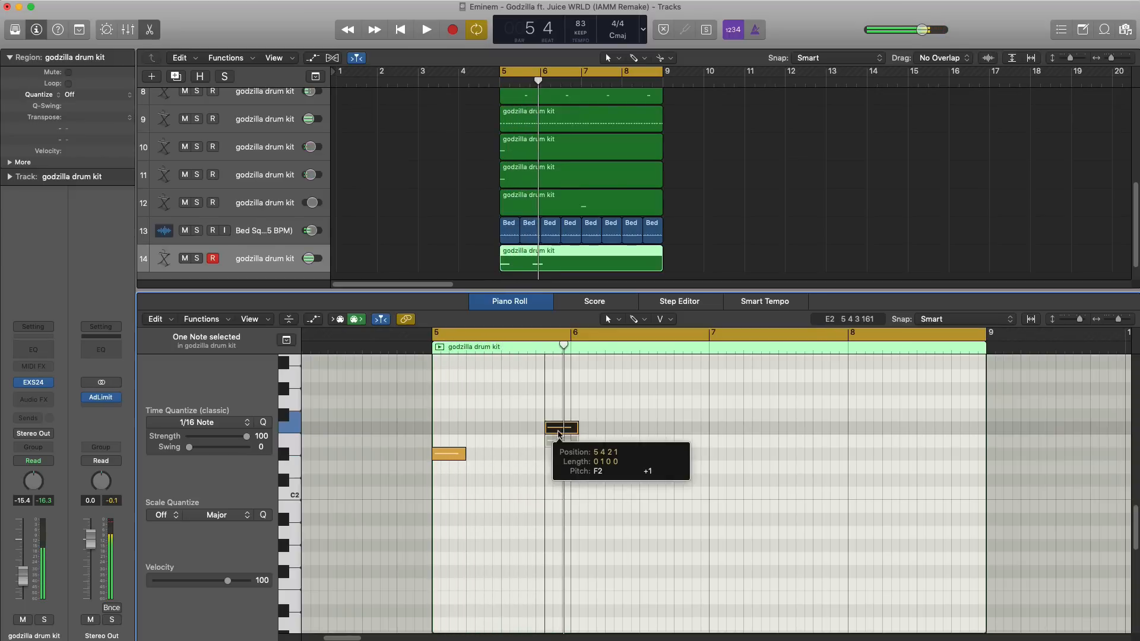
Raise drum kit track 14's volume to 0.0 dB during playback and add a D#2 note at the start of bar 6.
{"action": "key", "text": "space"}
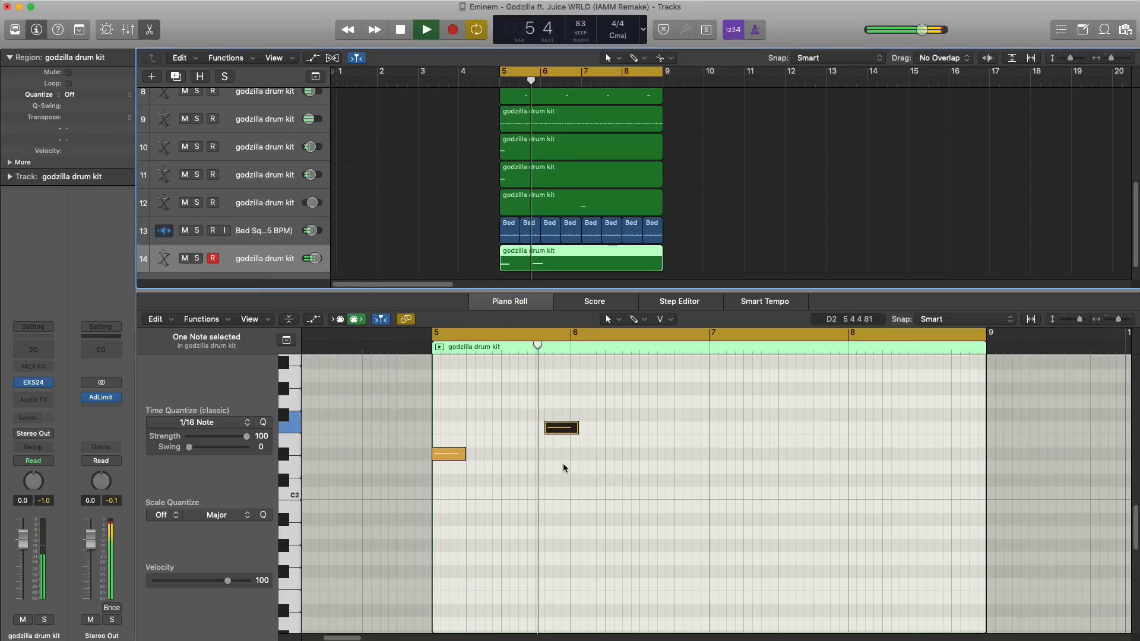
{"action": "key", "text": "space"}
{"action": "left_click", "coordinate": [578, 455], "text": "super"}
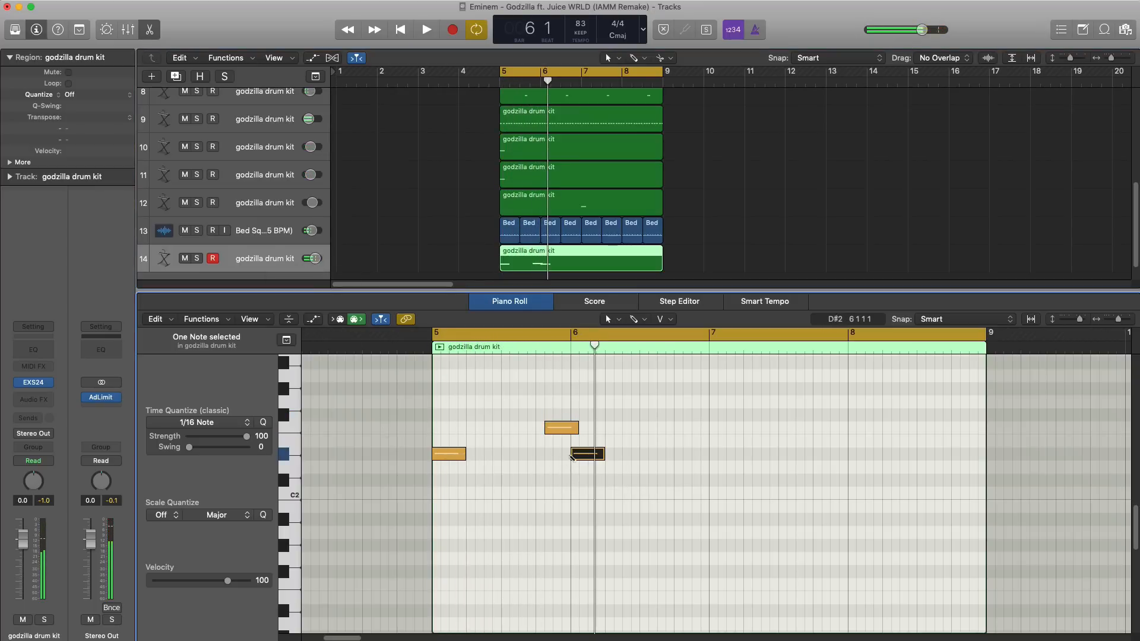
Play back the new pattern and check the EXS24 sampler settings of drum kit track 14.
{"action": "key", "text": "space"}
{"action": "key", "text": "space"}
{"action": "left_click", "coordinate": [34, 382]}
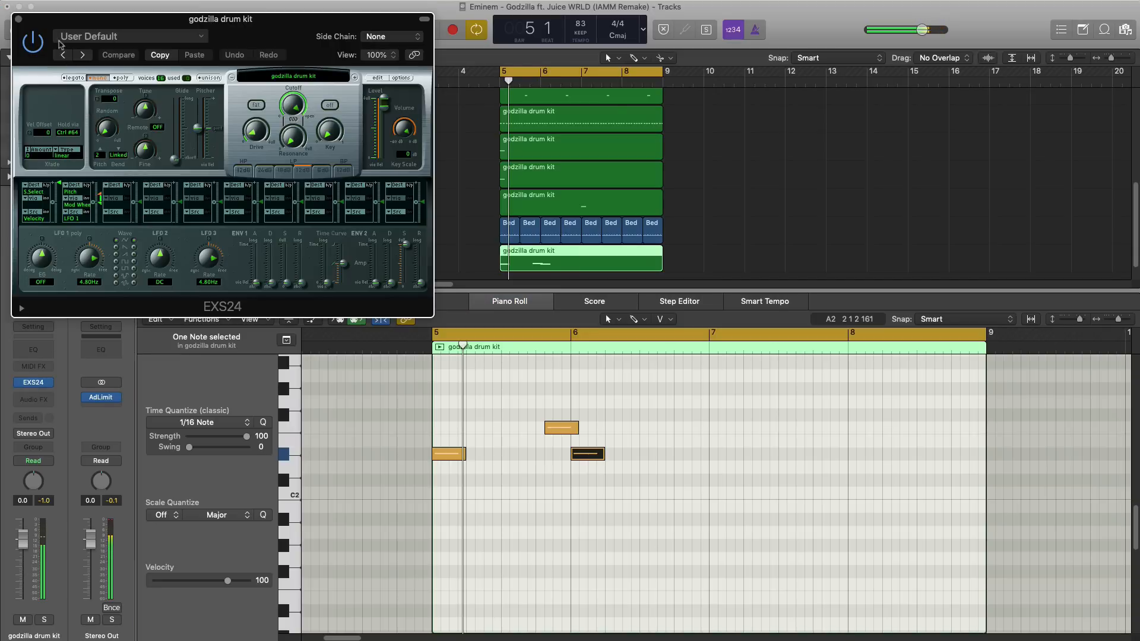
{"action": "left_click", "coordinate": [19, 22]}
{"action": "key", "text": "space"}
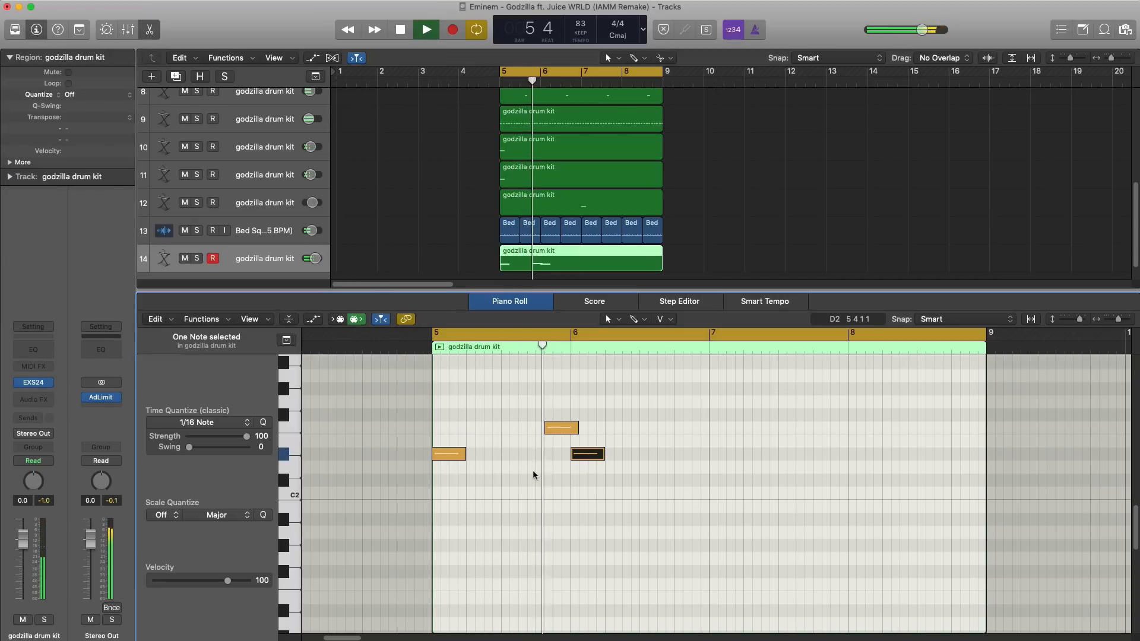
Repeat the F2 and D#2 note pair so that the D#2 notes start bars 7 and 8.
{"action": "left_click", "coordinate": [686, 427]}
{"action": "left_click", "coordinate": [713, 454]}
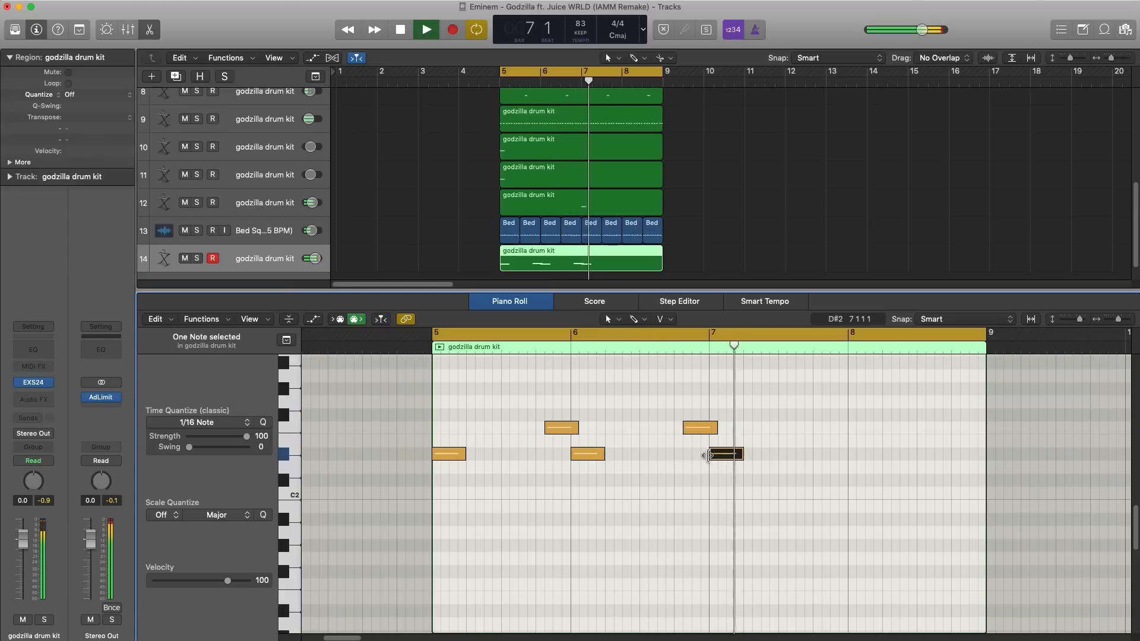
{"action": "left_click", "coordinate": [825, 427]}
{"action": "left_click", "coordinate": [856, 454]}
{"action": "left_click_drag", "start_coordinate": [858, 454], "coordinate": [849, 455]}
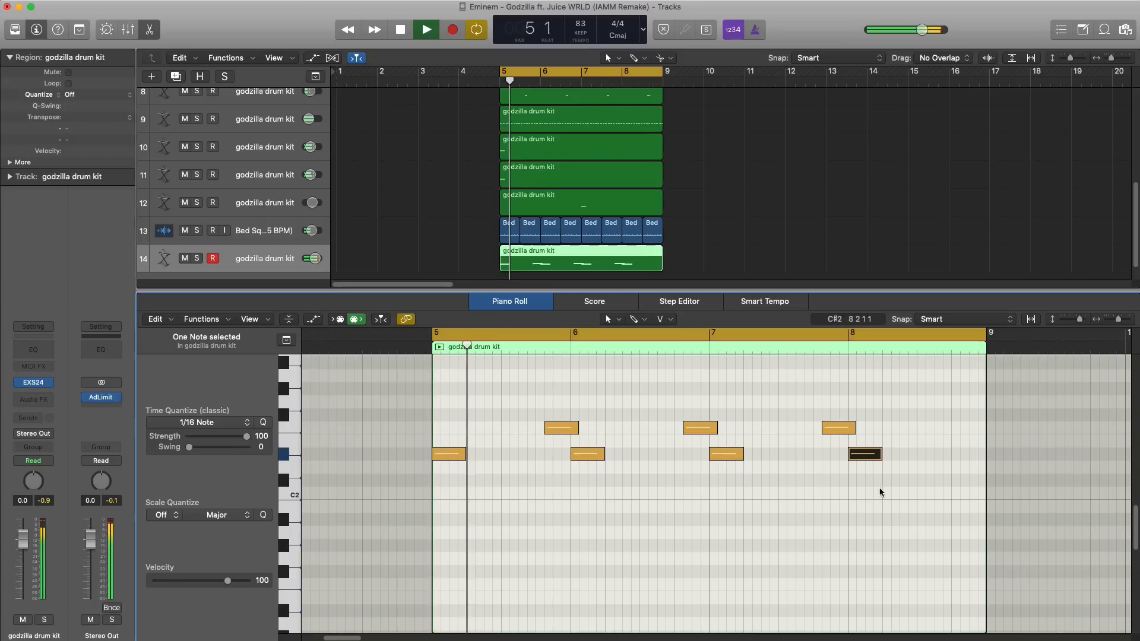
Add a G#2 note and an A#2 note near the end of bar 8 on track 14 and play the pattern back.
{"action": "scroll", "coordinate": [879, 487], "scroll_direction": "up", "scroll_amount": 1}
{"action": "key", "text": "space"}
{"action": "scroll", "coordinate": [877, 487], "scroll_direction": "up", "scroll_amount": 1}
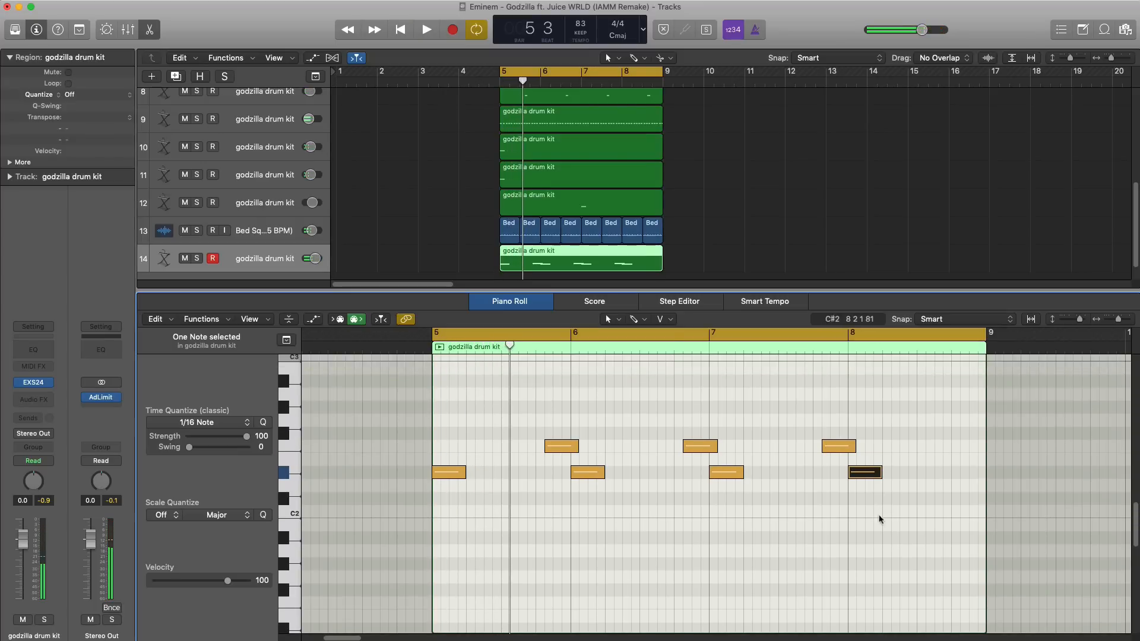
{"action": "left_click", "coordinate": [941, 407]}
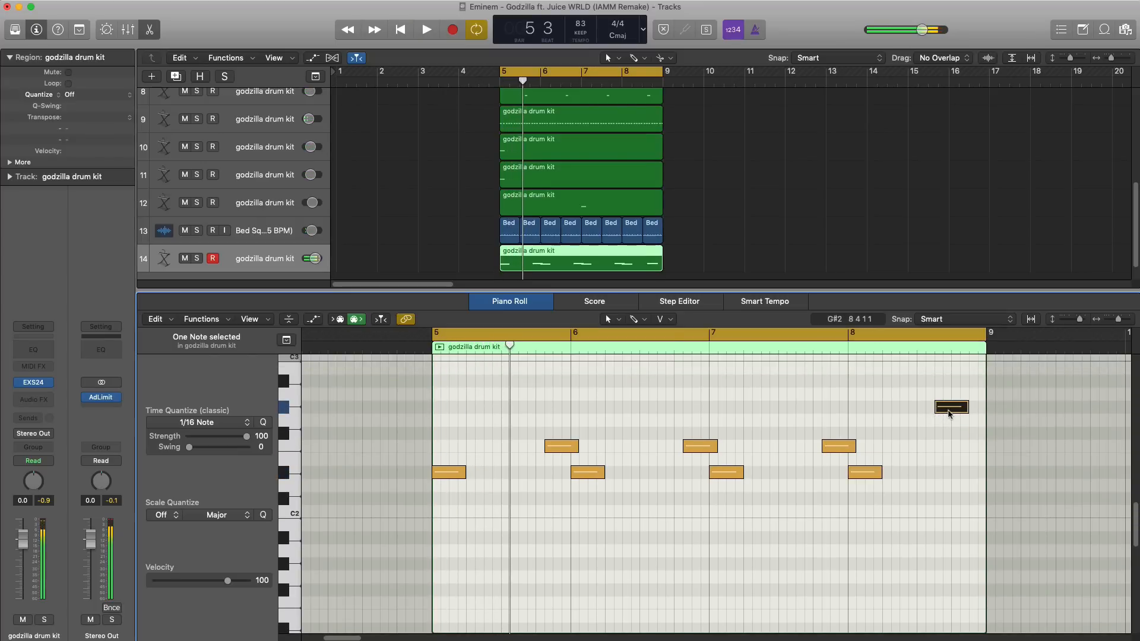
{"action": "left_click", "coordinate": [977, 380]}
{"action": "key", "text": "space"}
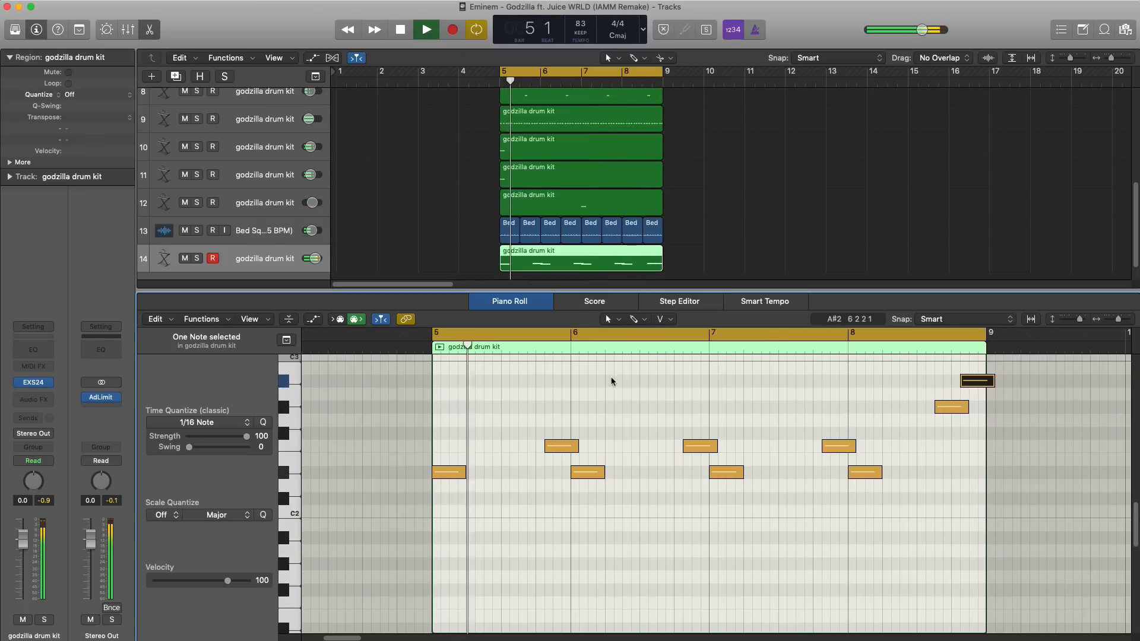
{"action": "key", "text": "space"}
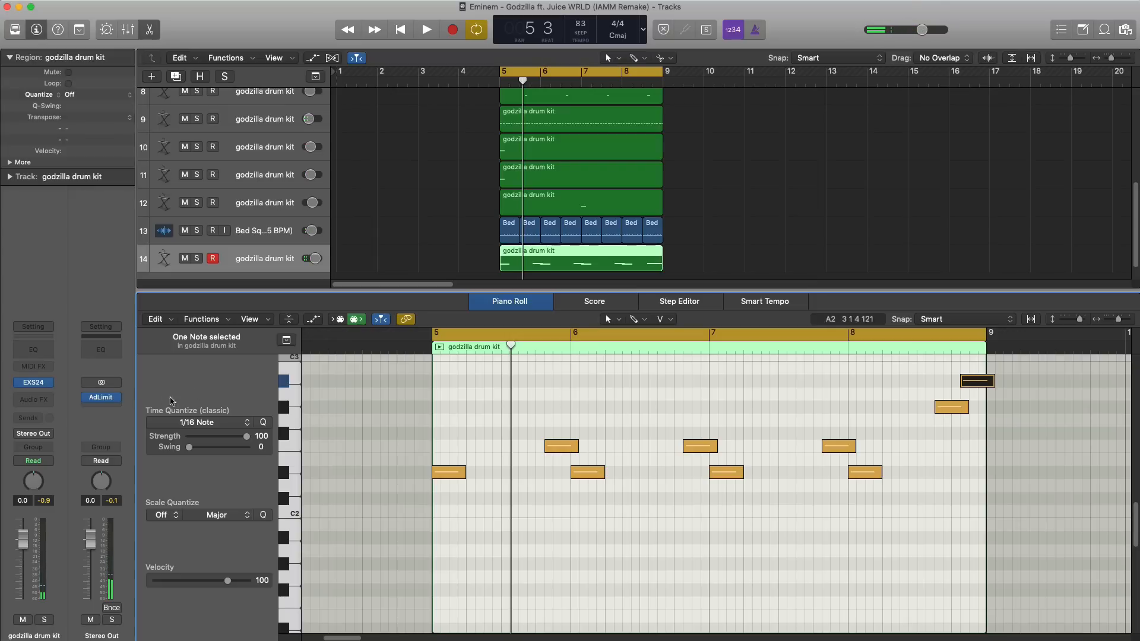
Add a Channel EQ to drum kit track 14 with a high cut at 560 Hz and a 12 dB/Oct slope.
{"action": "left_click", "coordinate": [35, 350]}
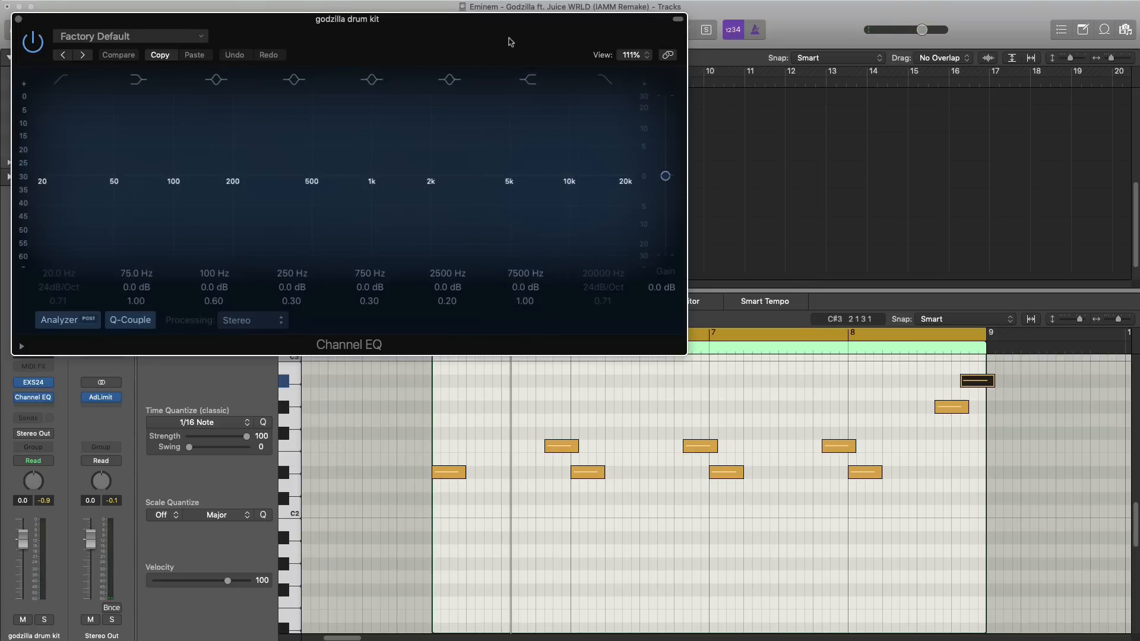
{"action": "left_click_drag", "start_coordinate": [510, 41], "coordinate": [619, 156]}
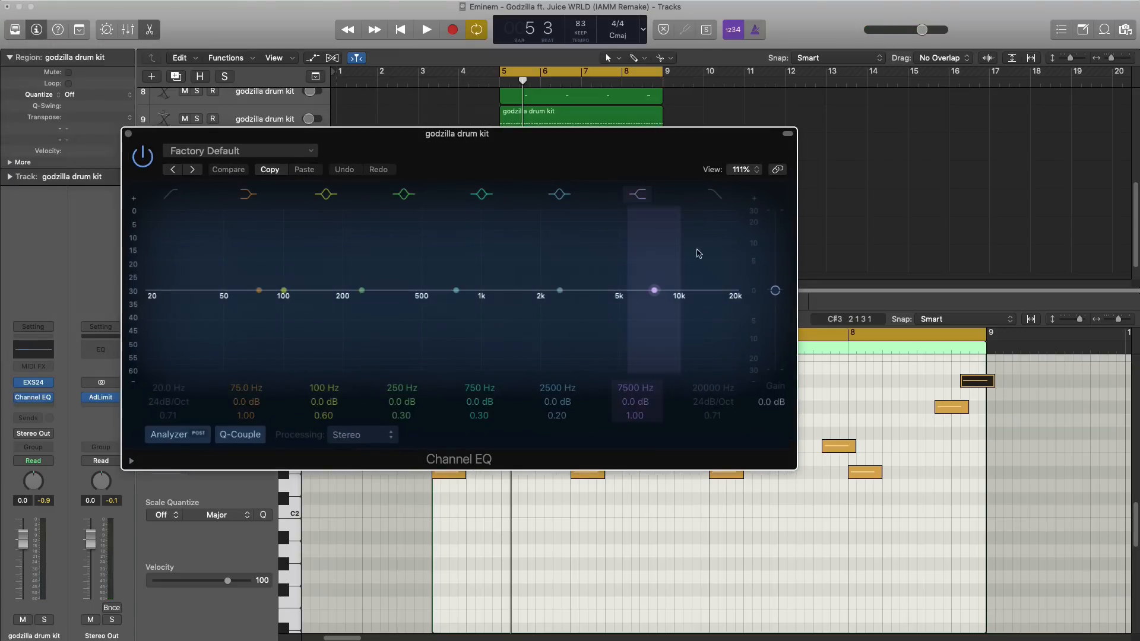
{"action": "key", "text": "space"}
{"action": "left_click", "coordinate": [710, 199]}
{"action": "left_click_drag", "start_coordinate": [701, 388], "coordinate": [700, 484]}
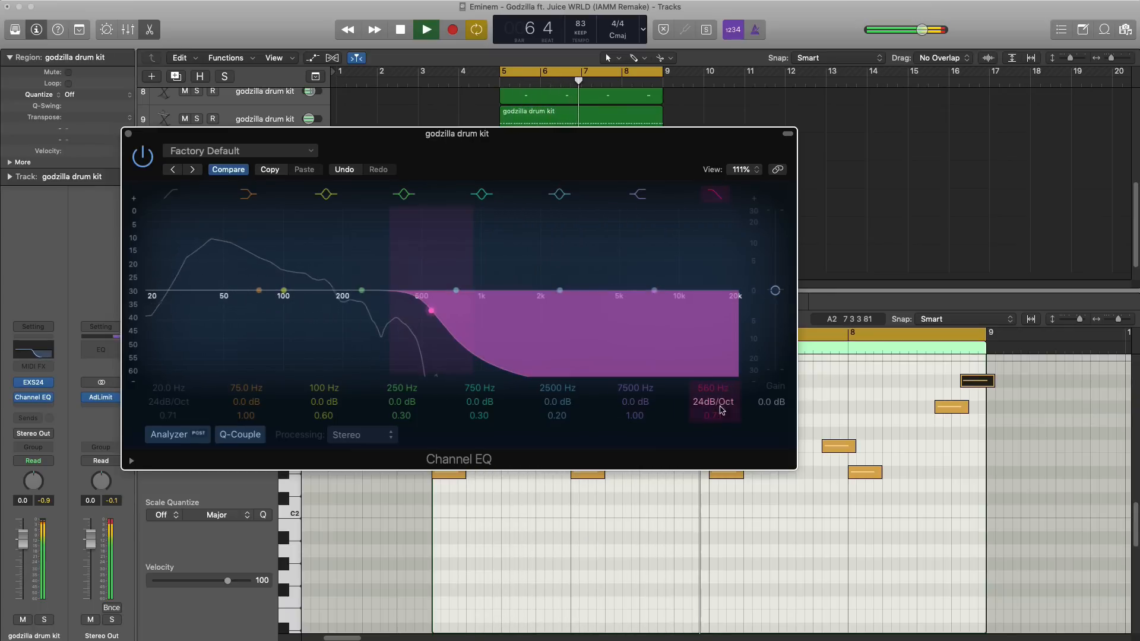
{"action": "left_click_drag", "start_coordinate": [719, 403], "coordinate": [720, 417]}
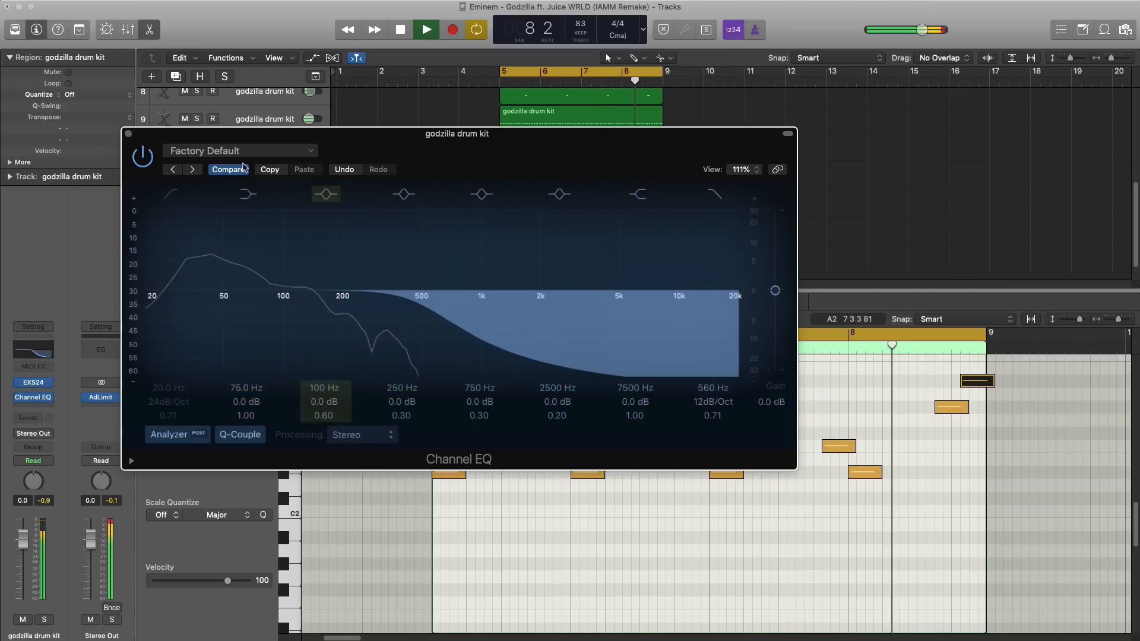
{"action": "left_click", "coordinate": [128, 133]}
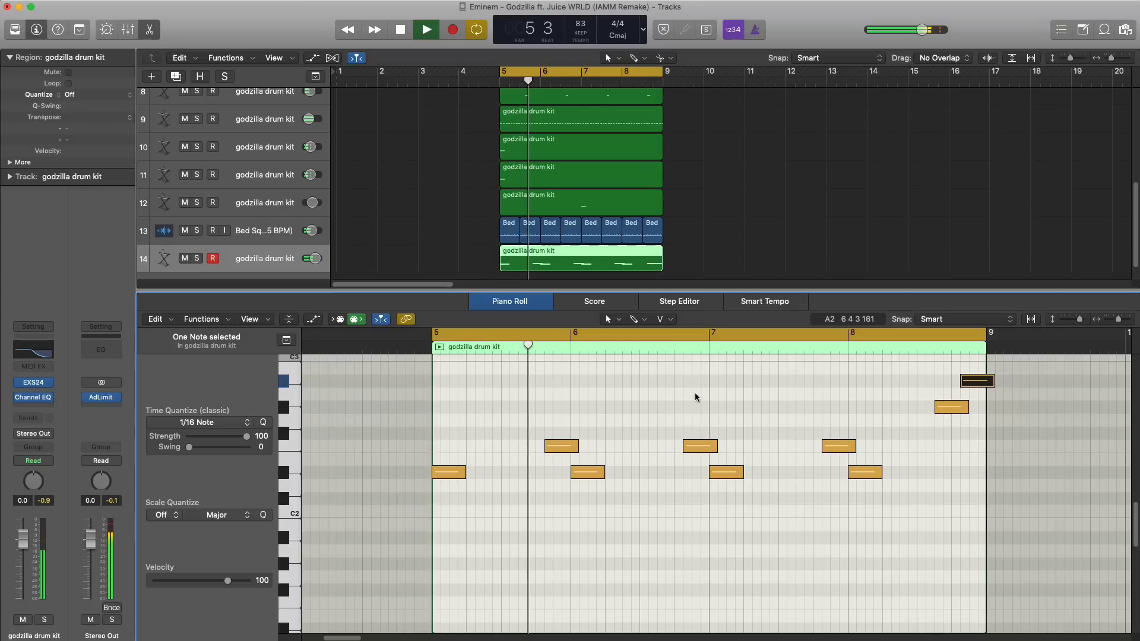
{"action": "key", "text": "space"}
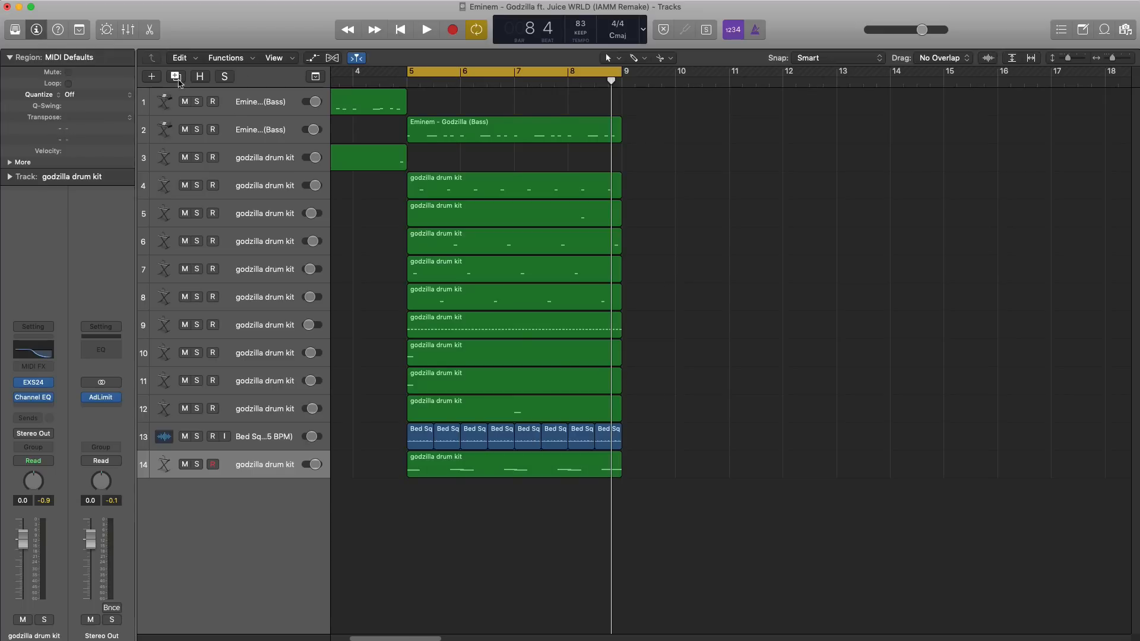
Duplicate drum kit track 14 as track 15 and create a region from bar 5 to 9 on it for note editing.
{"action": "left_click", "coordinate": [177, 78]}
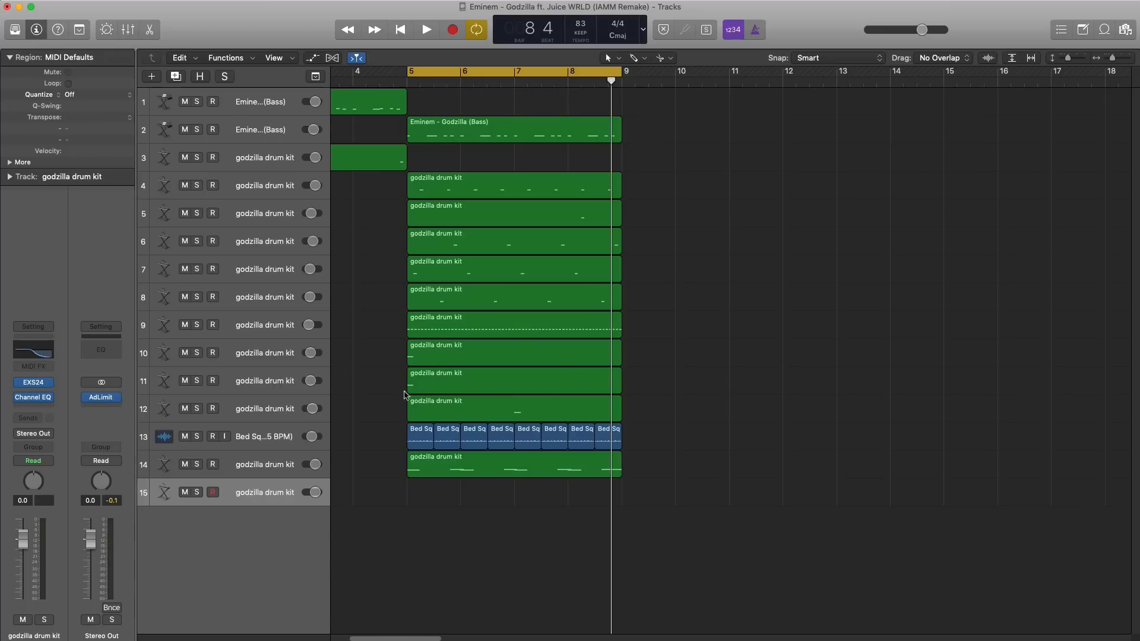
{"action": "left_click_drag", "start_coordinate": [459, 504], "coordinate": [621, 499]}
{"action": "double_click", "coordinate": [598, 499]}
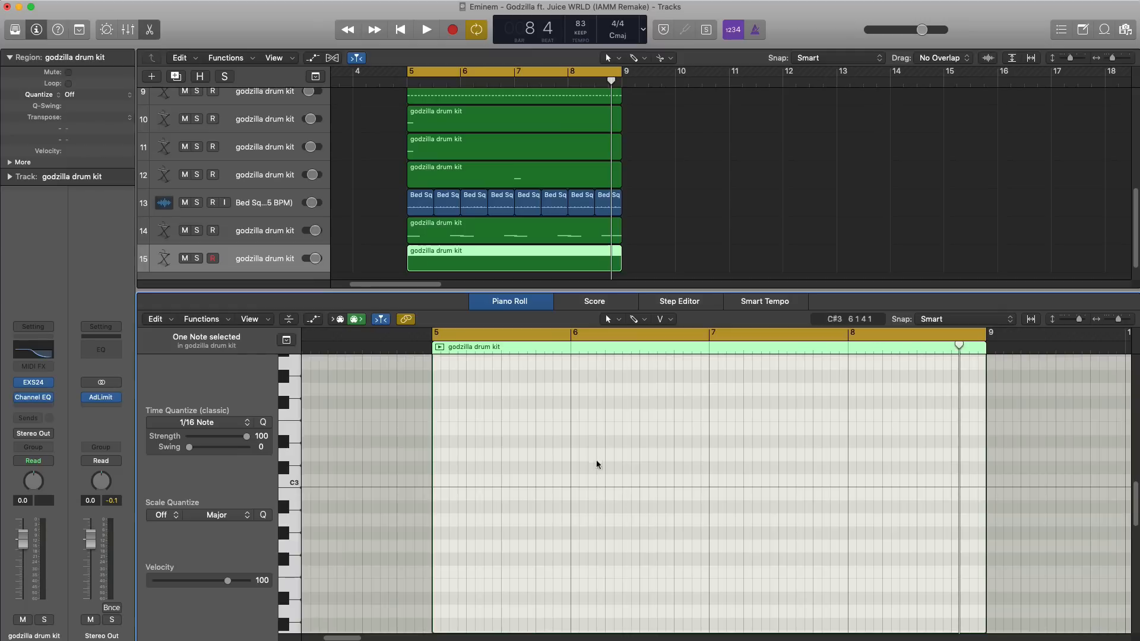
{"action": "key", "text": "space"}
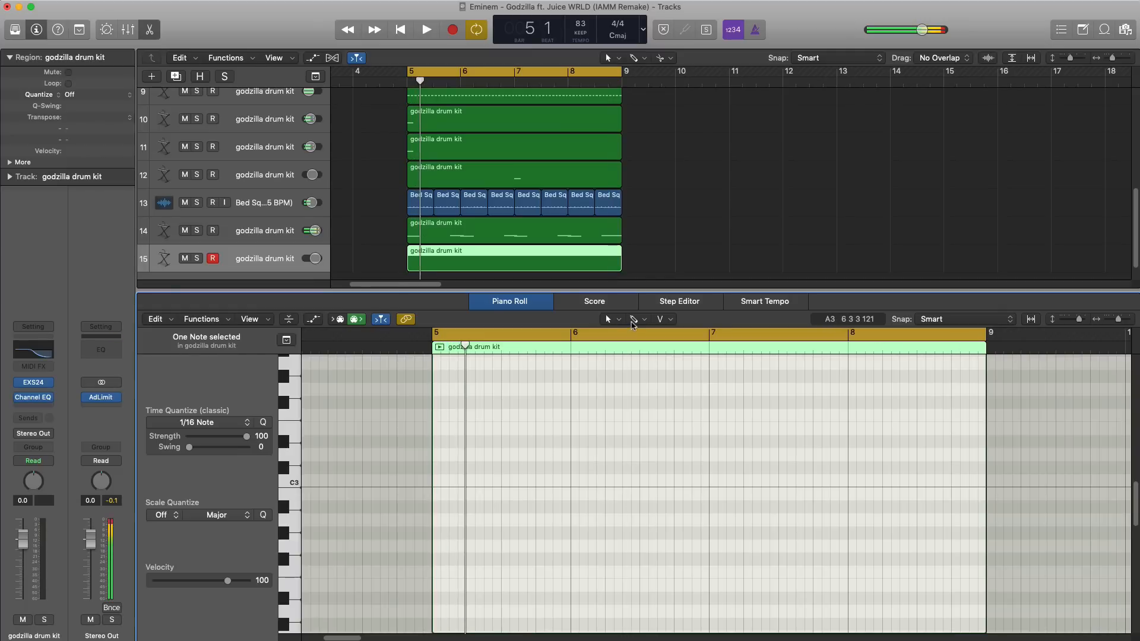
Copy the region at bar 5 from track 14 onto track 15 and display its notes for editing.
{"action": "left_click_drag", "start_coordinate": [537, 241], "coordinate": [538, 264]}
{"action": "scroll", "coordinate": [526, 533], "scroll_direction": "down", "scroll_amount": 3}
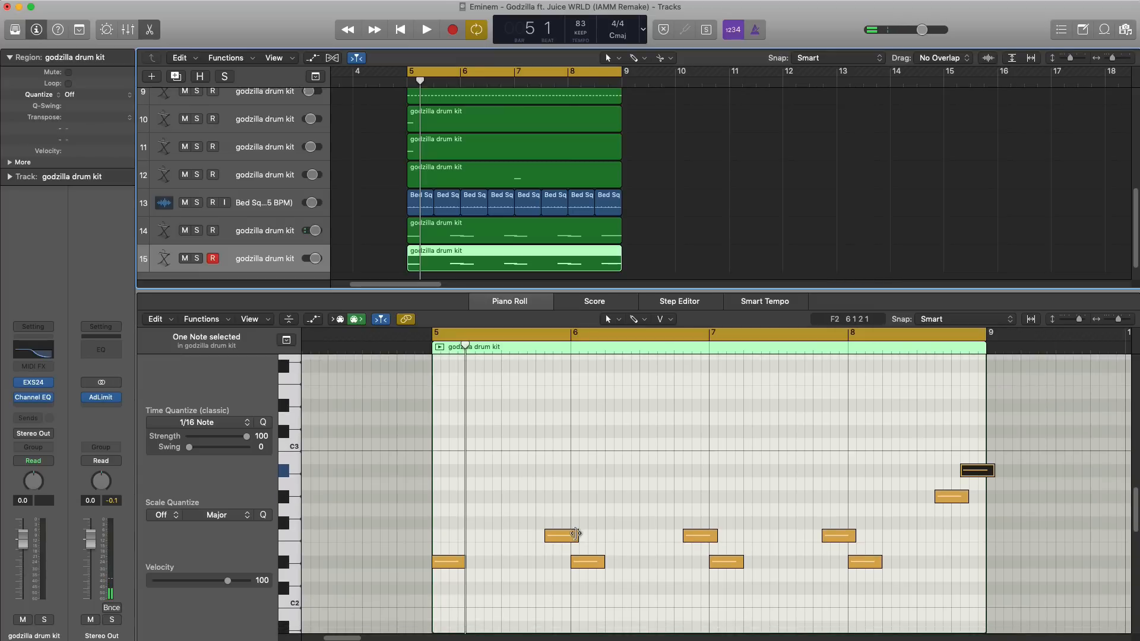
{"action": "key", "text": "super+a"}
{"action": "left_click", "coordinate": [782, 255]}
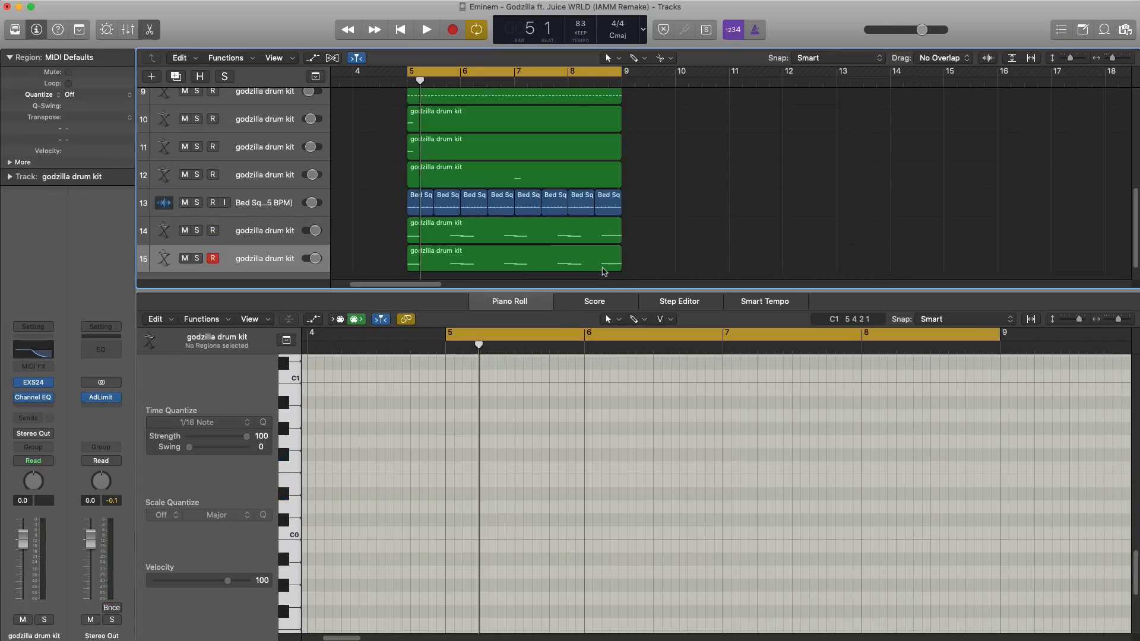
{"action": "left_click", "coordinate": [603, 268]}
{"action": "left_click_drag", "start_coordinate": [747, 529], "coordinate": [614, 482]}
{"action": "key", "text": "super+Right"}
{"action": "left_click", "coordinate": [516, 520]}
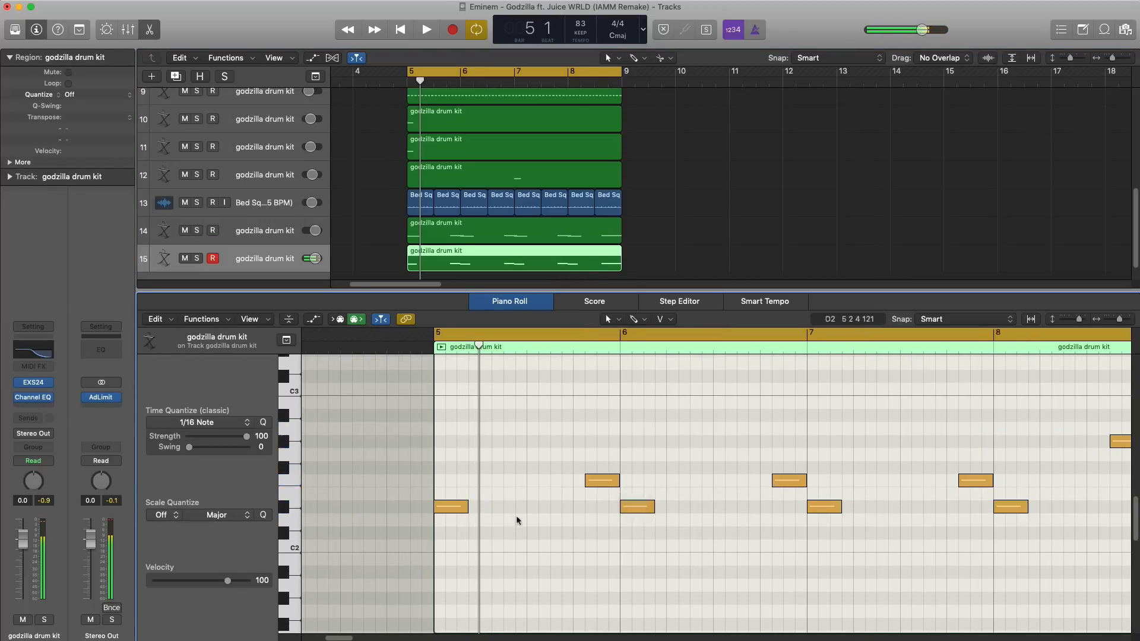
Remove the Channel EQ from track 15 and move the first note of bar 5 to C4.
{"action": "left_click_drag", "start_coordinate": [455, 507], "coordinate": [457, 391]}
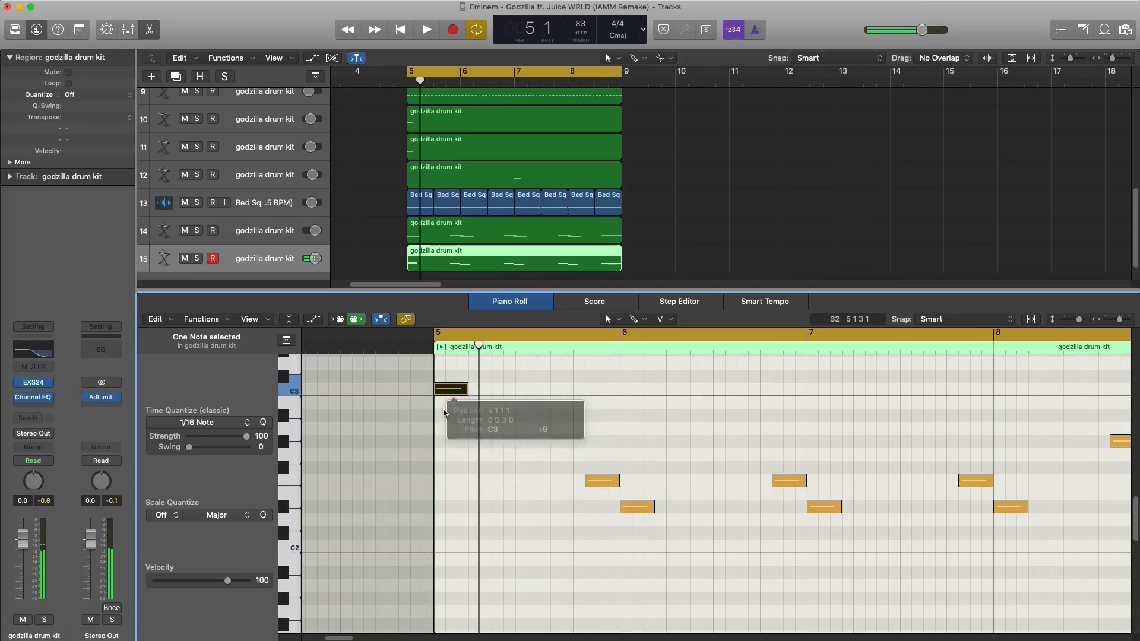
{"action": "left_click", "coordinate": [51, 399]}
{"action": "left_click", "coordinate": [61, 426]}
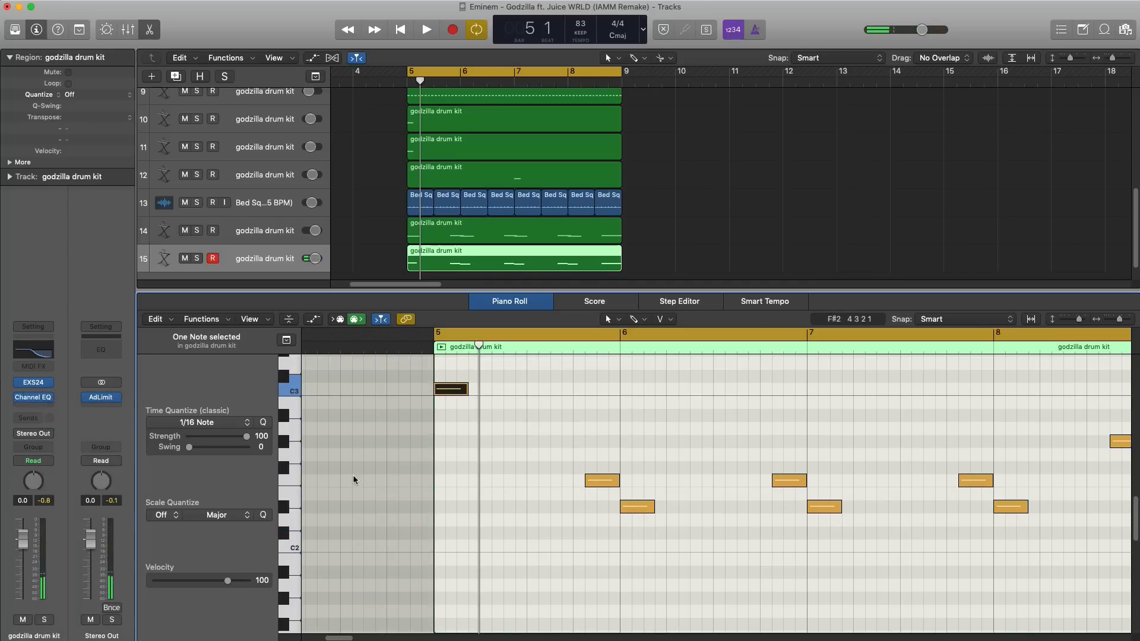
{"action": "scroll", "coordinate": [355, 479], "scroll_direction": "up", "scroll_amount": 6}
{"action": "left_click_drag", "start_coordinate": [454, 595], "coordinate": [456, 444]}
{"action": "scroll", "coordinate": [551, 535], "scroll_direction": "down", "scroll_amount": 3}
{"action": "scroll", "coordinate": [551, 535], "scroll_direction": "down", "scroll_amount": 2}
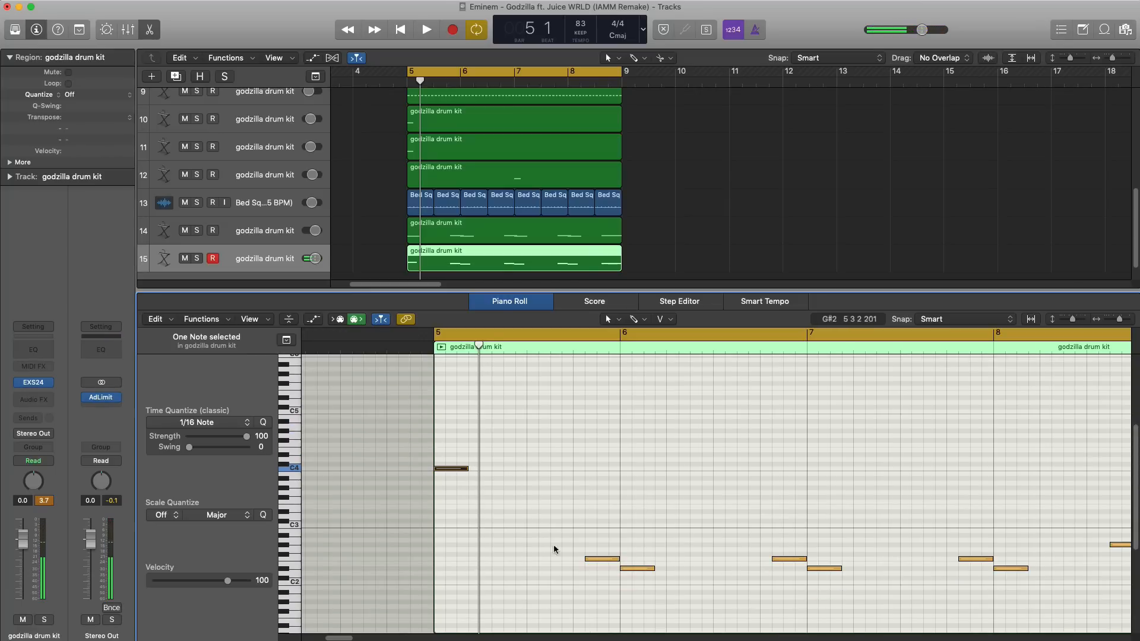
Raise the other eight notes on track 15 by two octaves and move the pair around bar 6 to C4.
{"action": "left_click_drag", "start_coordinate": [565, 528], "coordinate": [1099, 605]}
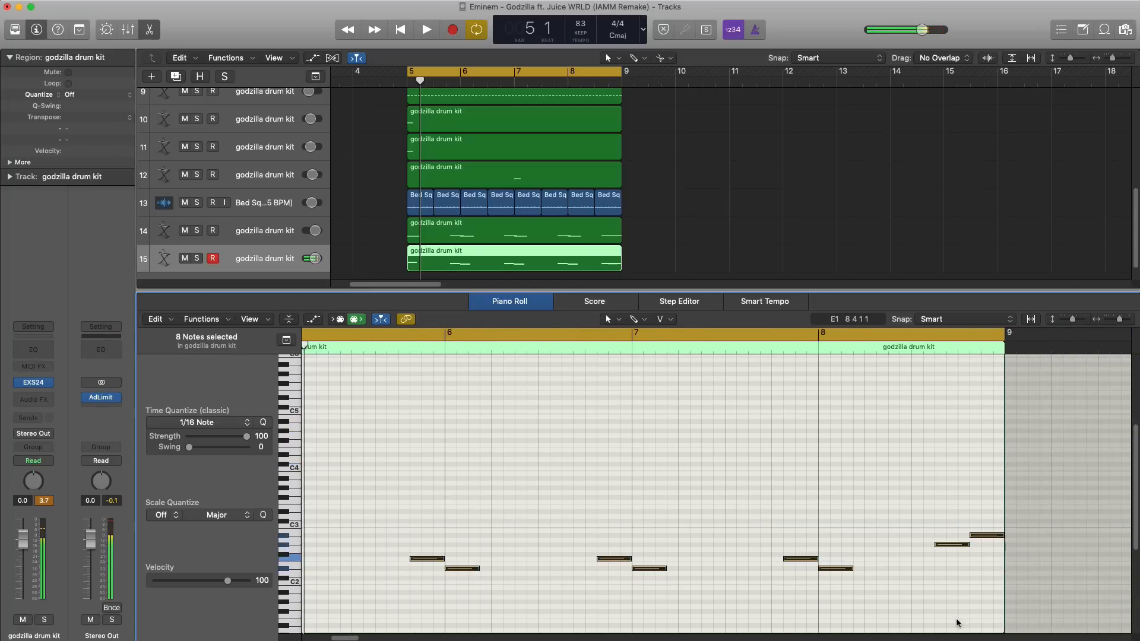
{"action": "key", "text": "shift+alt+Up"}
{"action": "key", "text": "shift+alt+Up"}
{"action": "scroll", "coordinate": [697, 489], "scroll_direction": "left", "scroll_amount": 5}
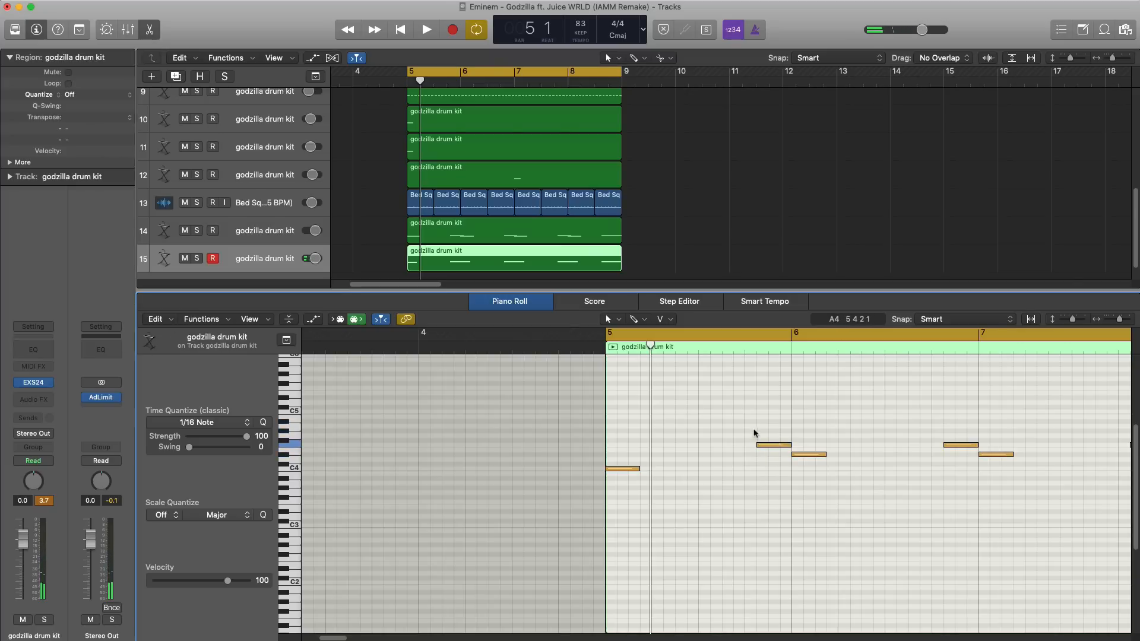
{"action": "left_click_drag", "start_coordinate": [810, 458], "coordinate": [773, 469]}
{"action": "left_click", "coordinate": [770, 455]}
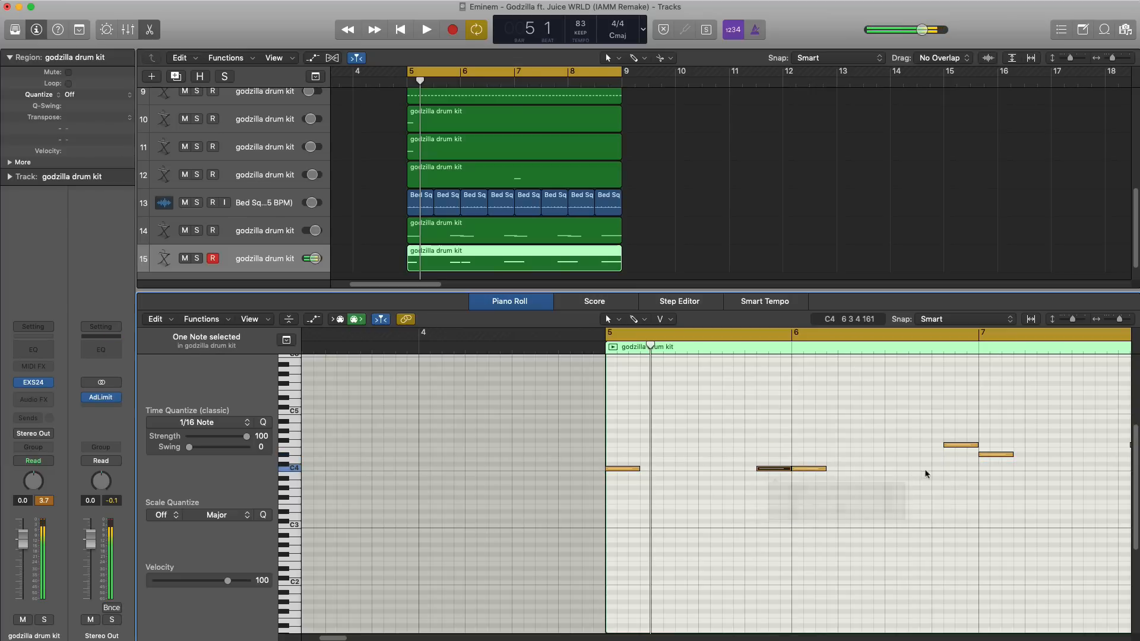
Replace the higher note pairs around bar 7, around bar 8 and at the end of bar 8 with C4 pairs.
{"action": "left_click", "coordinate": [954, 469]}
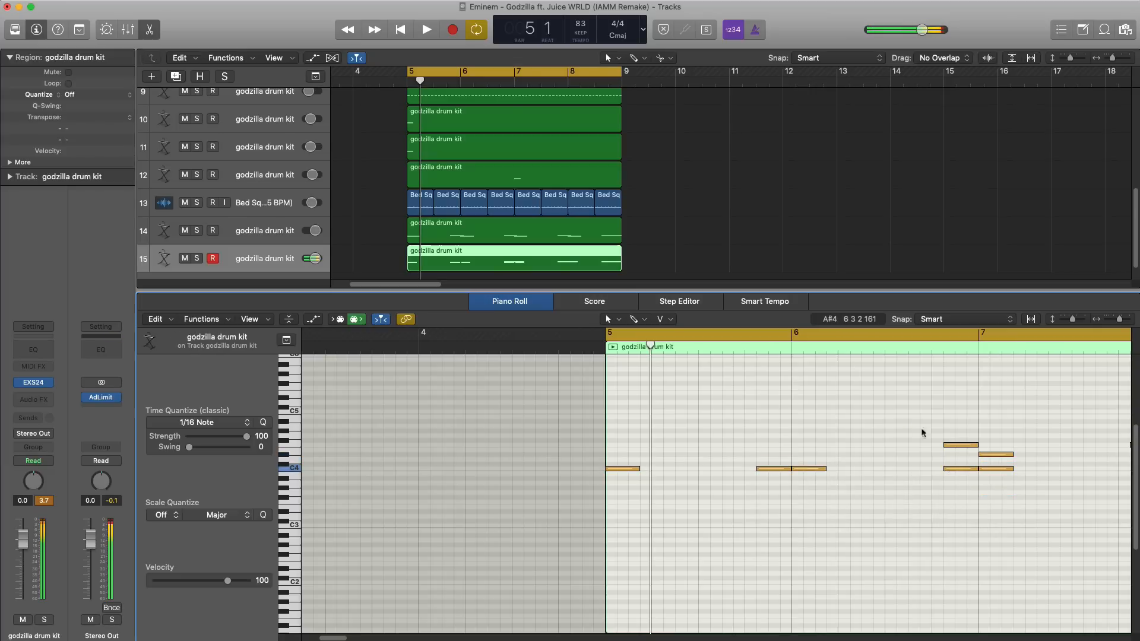
{"action": "left_click_drag", "start_coordinate": [904, 422], "coordinate": [1027, 461]}
{"action": "key", "text": "Delete"}
{"action": "scroll", "coordinate": [983, 492], "scroll_direction": "right", "scroll_amount": 5}
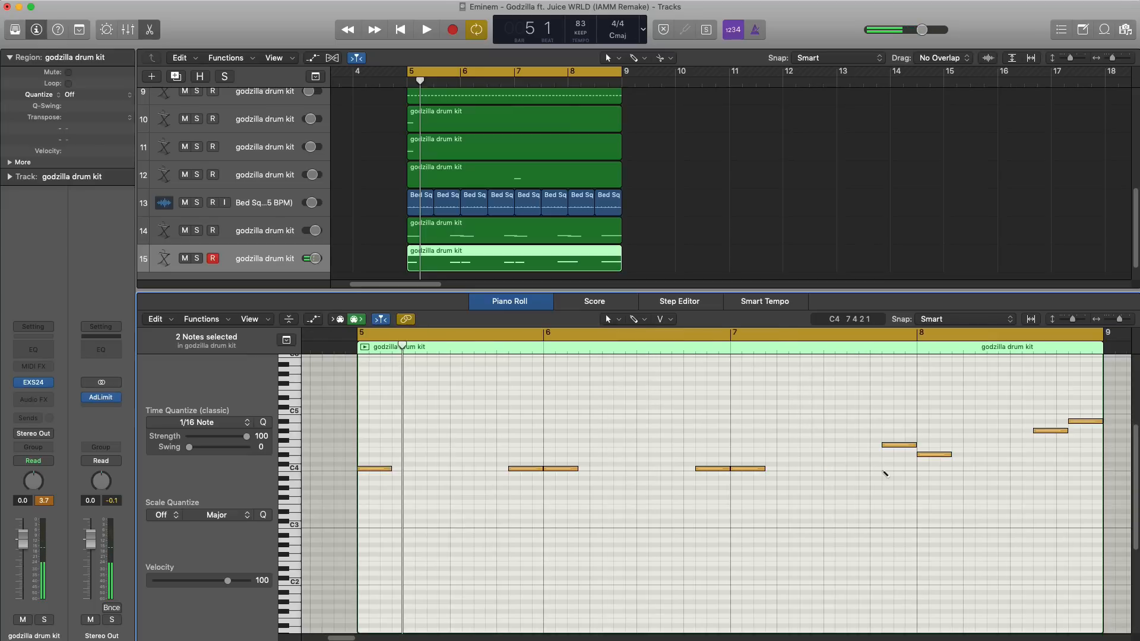
{"action": "left_click_drag", "start_coordinate": [944, 469], "coordinate": [839, 440]}
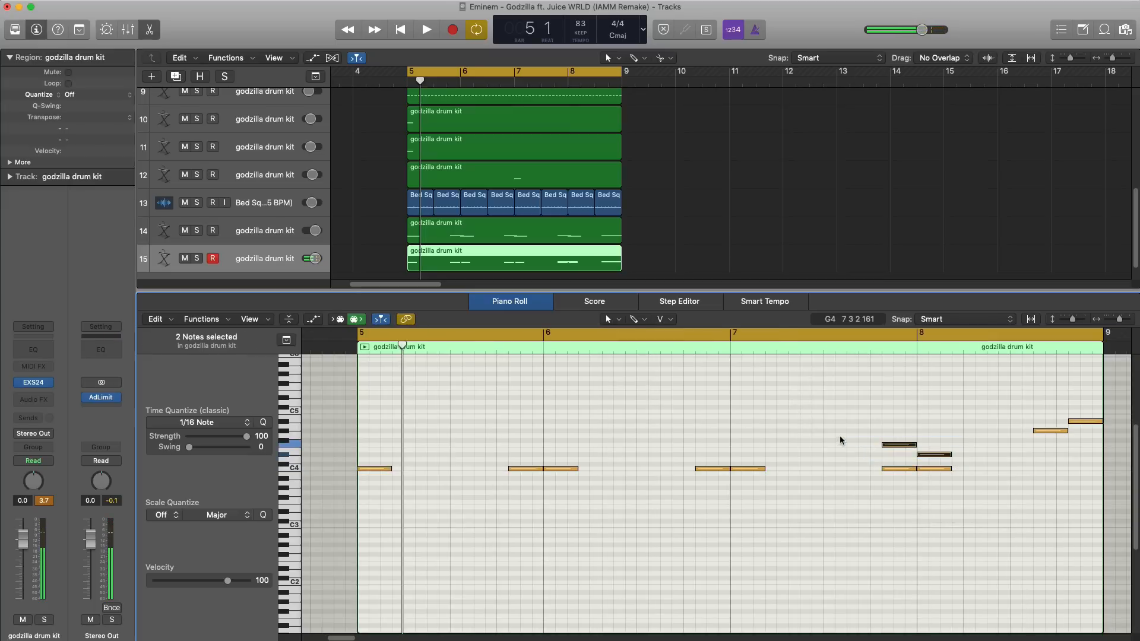
{"action": "left_click", "coordinate": [1036, 469]}
{"action": "left_click", "coordinate": [1070, 469]}
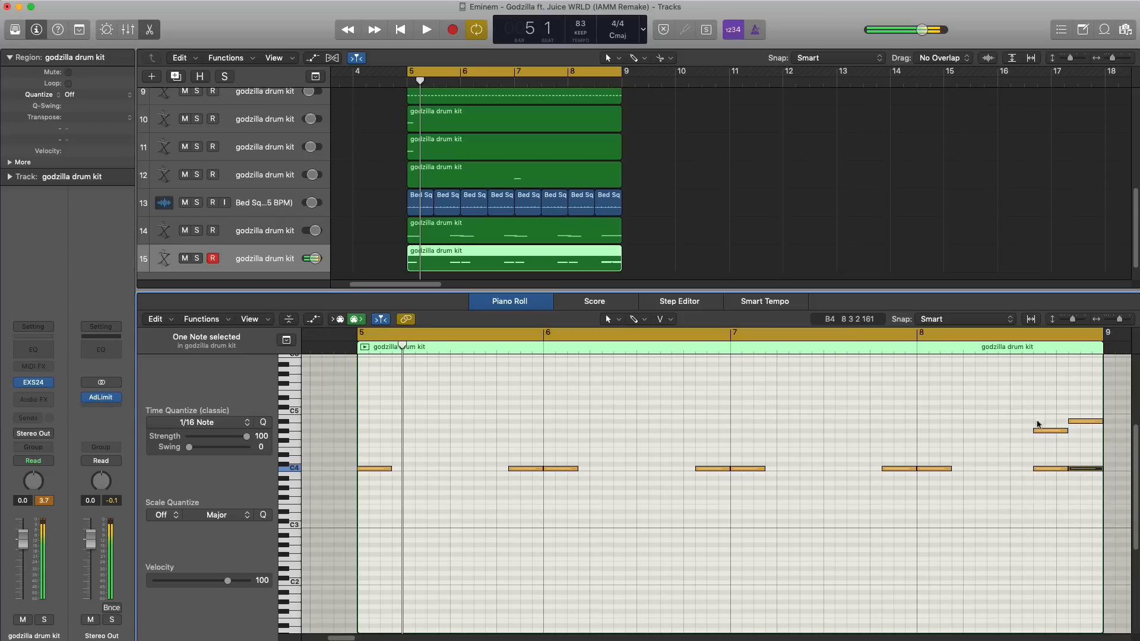
Play back the full arrangement and lower track 15's volume to -1.5 dB.
{"action": "key", "text": "space"}
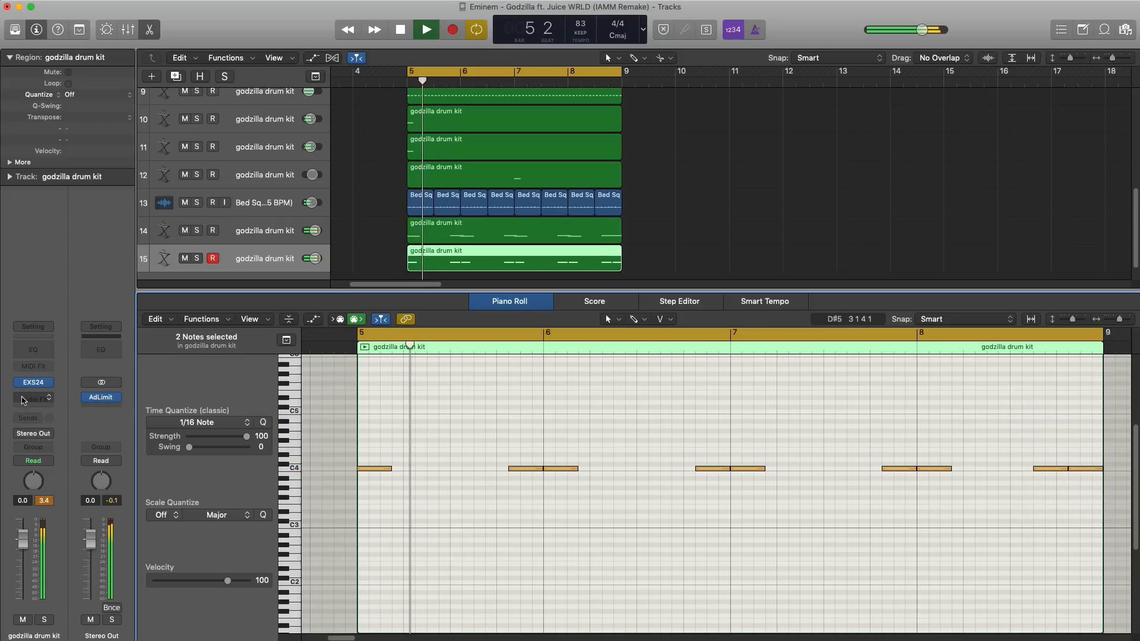
{"action": "key", "text": "x"}
{"action": "key", "text": "x"}
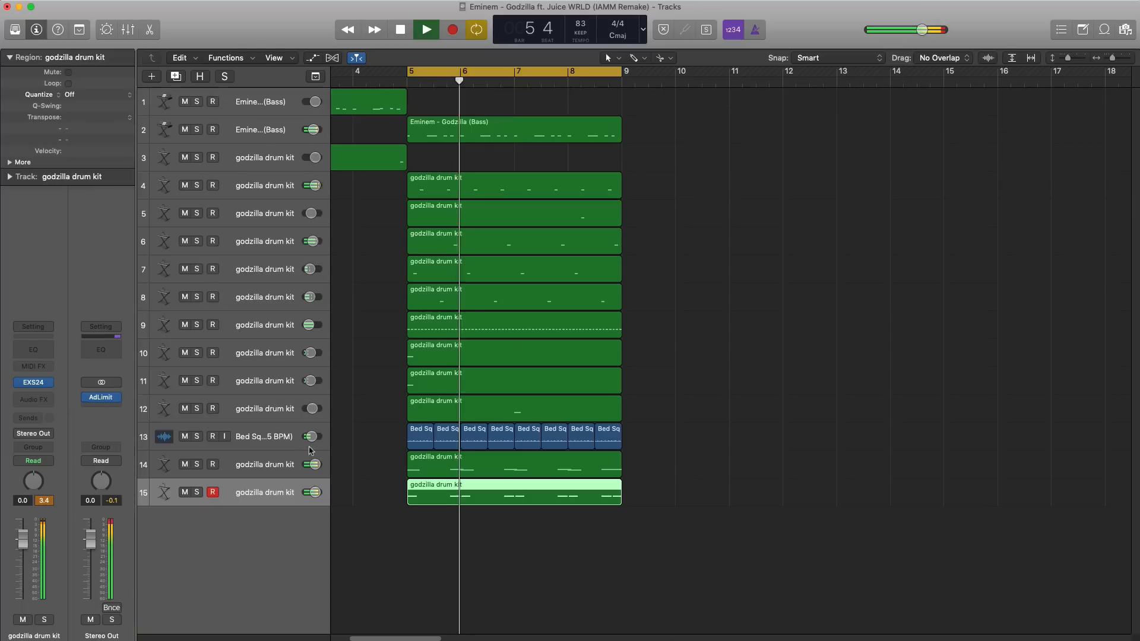
{"action": "left_click_drag", "start_coordinate": [312, 494], "coordinate": [312, 465]}
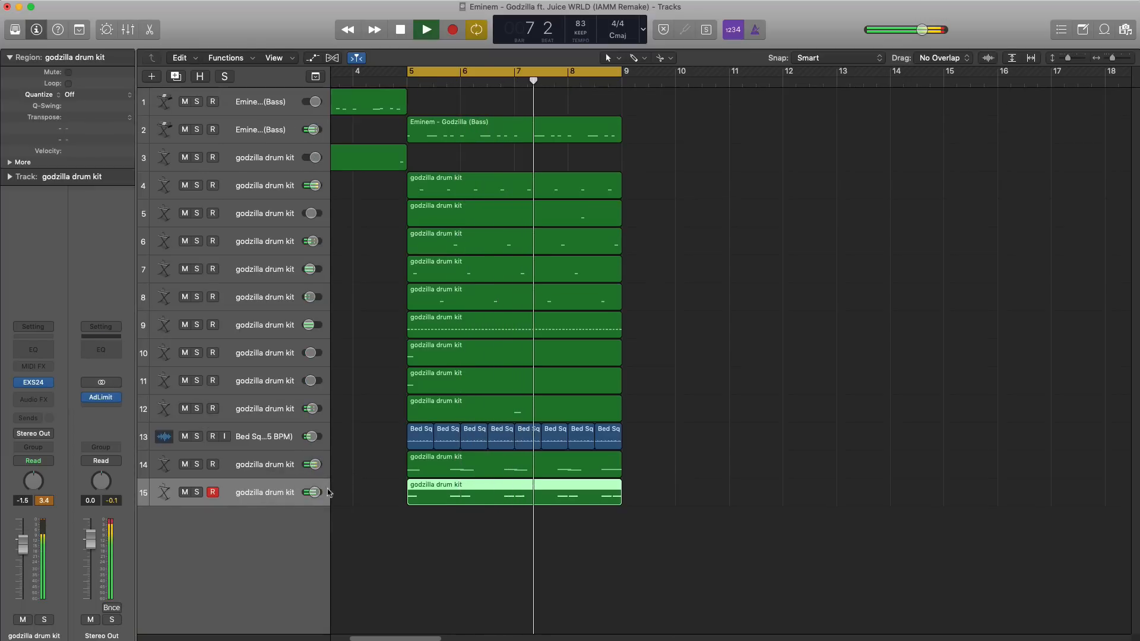
Limit the cycle range to bar 8, stop playback and shorten the last C4 note on track 15.
{"action": "left_click_drag", "start_coordinate": [591, 73], "coordinate": [622, 75]}
{"action": "scroll", "coordinate": [591, 498], "scroll_direction": "up", "scroll_amount": 5}
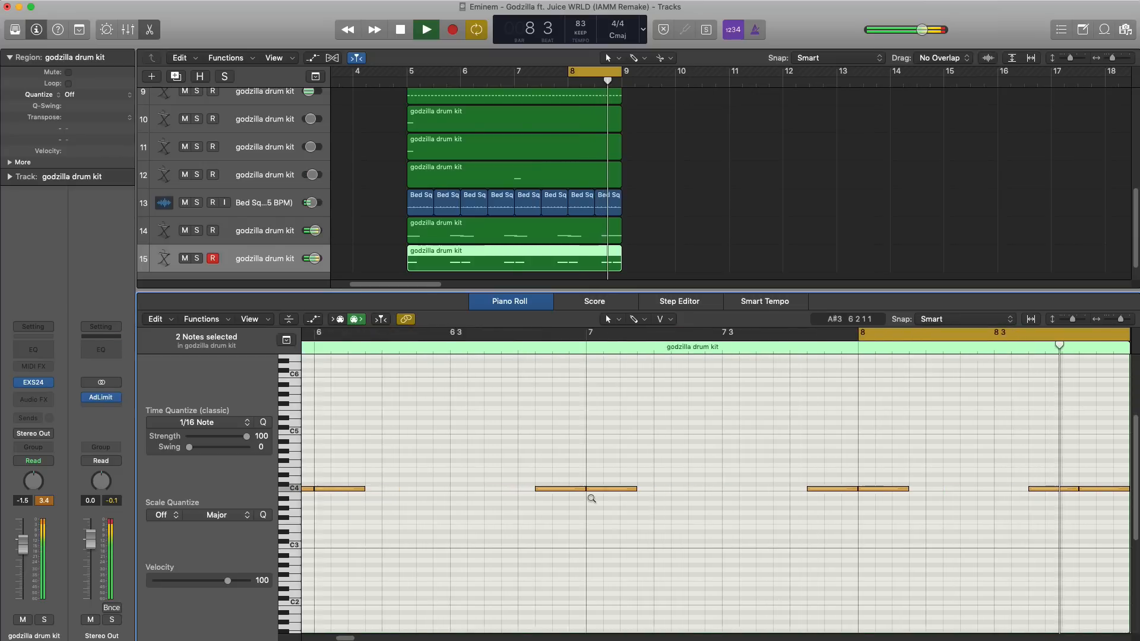
{"action": "key", "text": "space"}
{"action": "scroll", "coordinate": [865, 499], "scroll_direction": "right", "scroll_amount": 4}
{"action": "scroll", "coordinate": [865, 499], "scroll_direction": "up", "scroll_amount": 6}
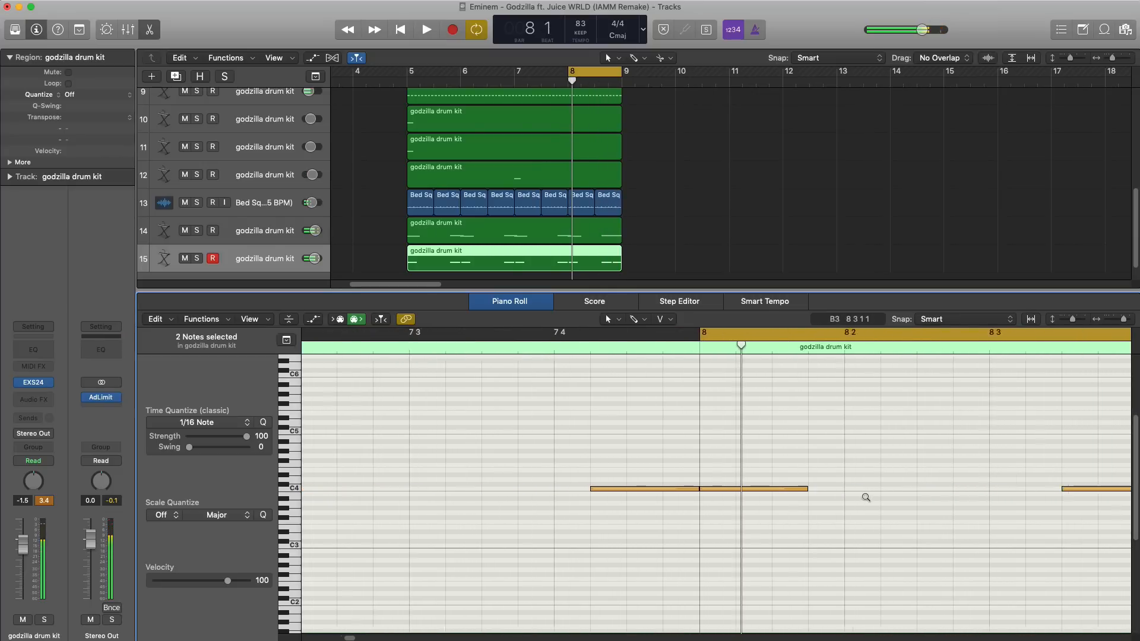
{"action": "scroll", "coordinate": [865, 500], "scroll_direction": "right", "scroll_amount": 4}
{"action": "scroll", "coordinate": [865, 496], "scroll_direction": "right", "scroll_amount": 3}
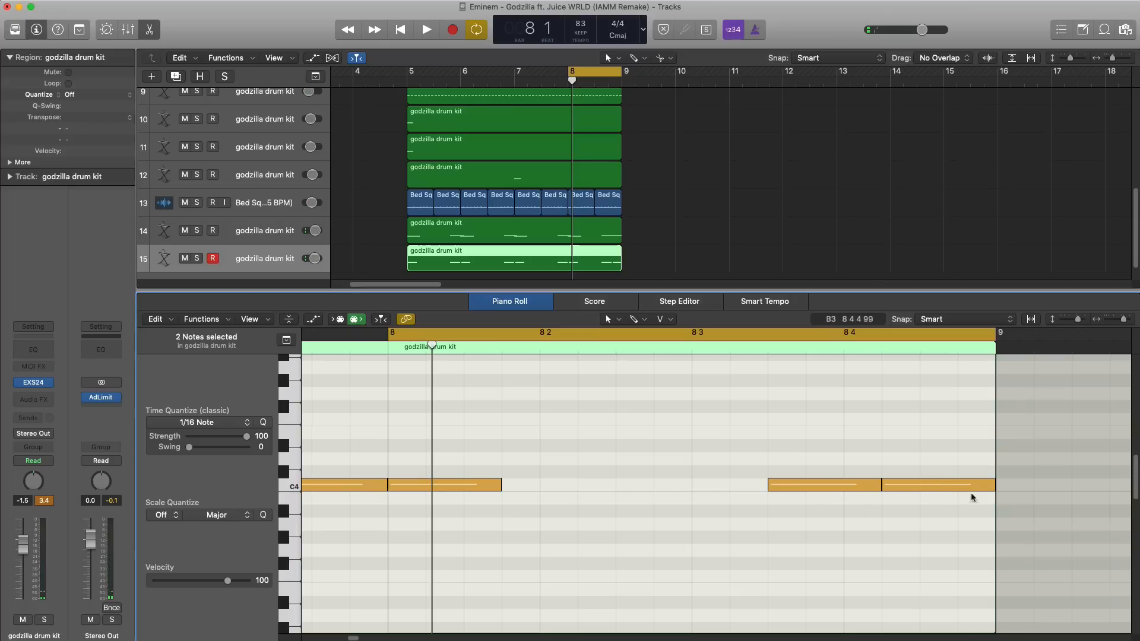
{"action": "left_click_drag", "start_coordinate": [992, 488], "coordinate": [949, 491]}
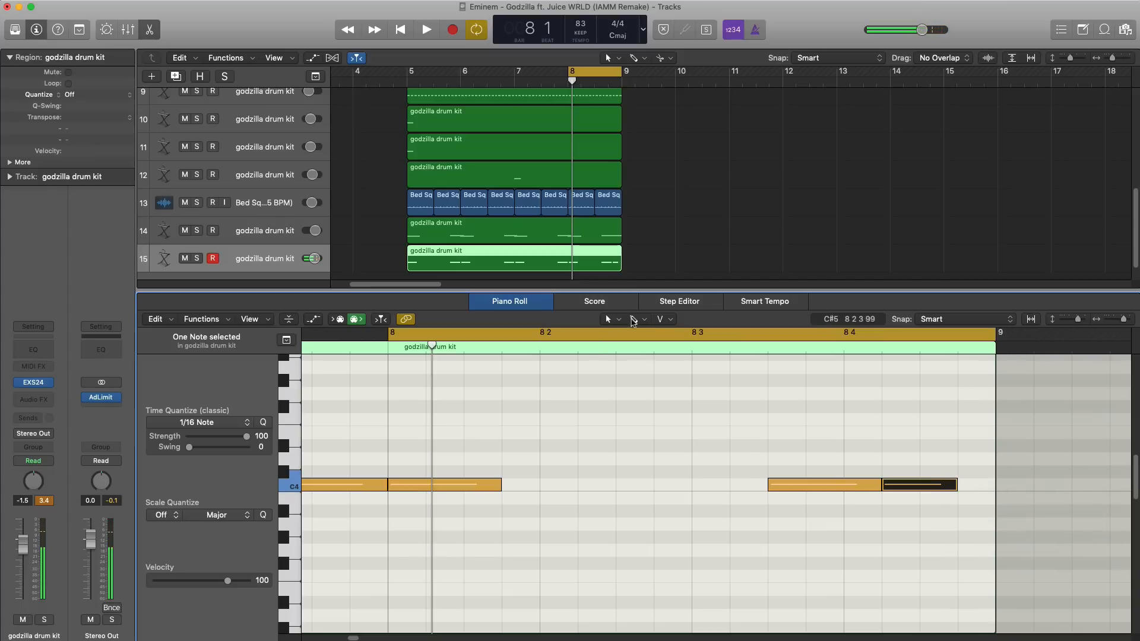
Set the time quantize to 1/64 Note and paint three short C4 notes right after the shortened last note.
{"action": "left_click", "coordinate": [638, 319]}
{"action": "left_click", "coordinate": [666, 521]}
{"action": "left_click", "coordinate": [179, 424]}
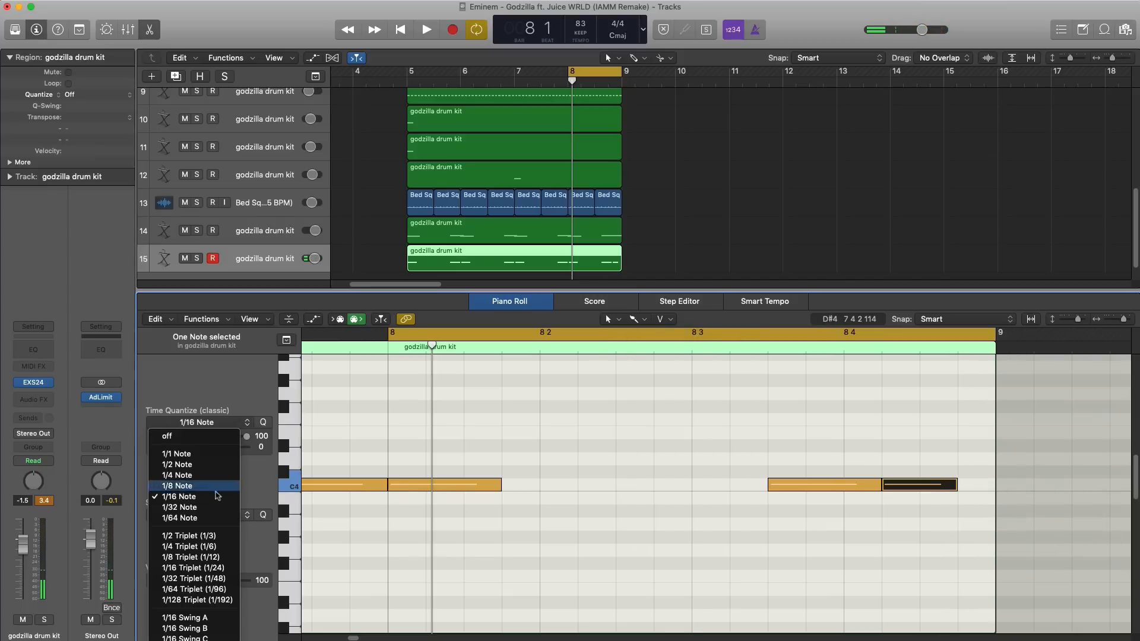
{"action": "key", "text": "Return"}
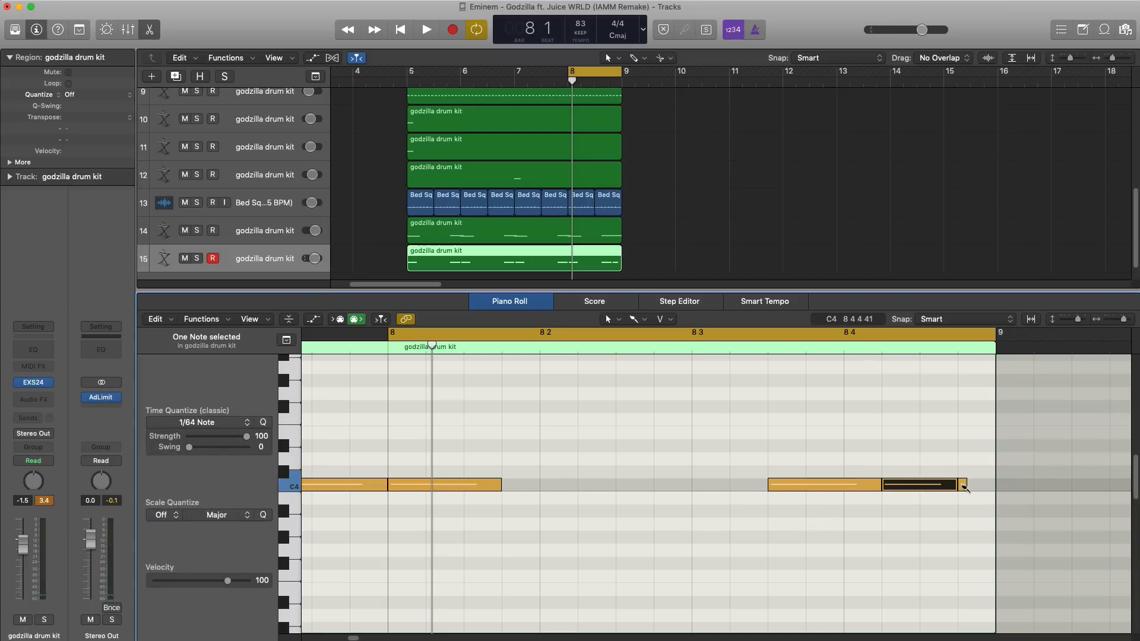
{"action": "left_click", "coordinate": [969, 485]}
{"action": "left_click", "coordinate": [979, 486]}
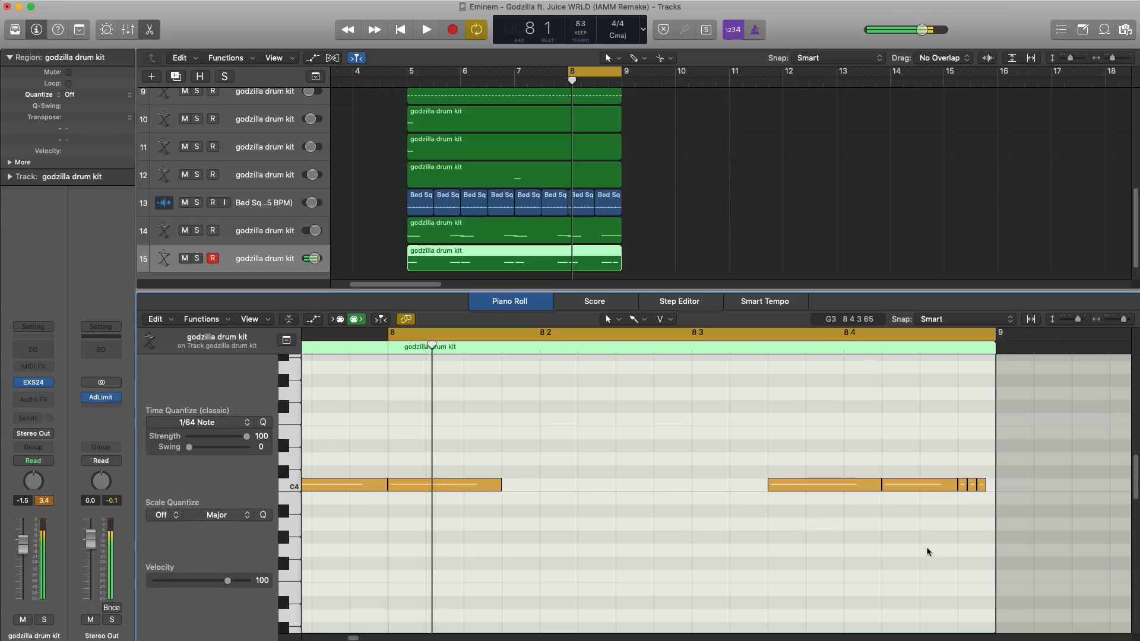
Audition bar 8, close the note editor and set the cycle range from bar 5 to bar 9.
{"action": "key", "text": "space"}
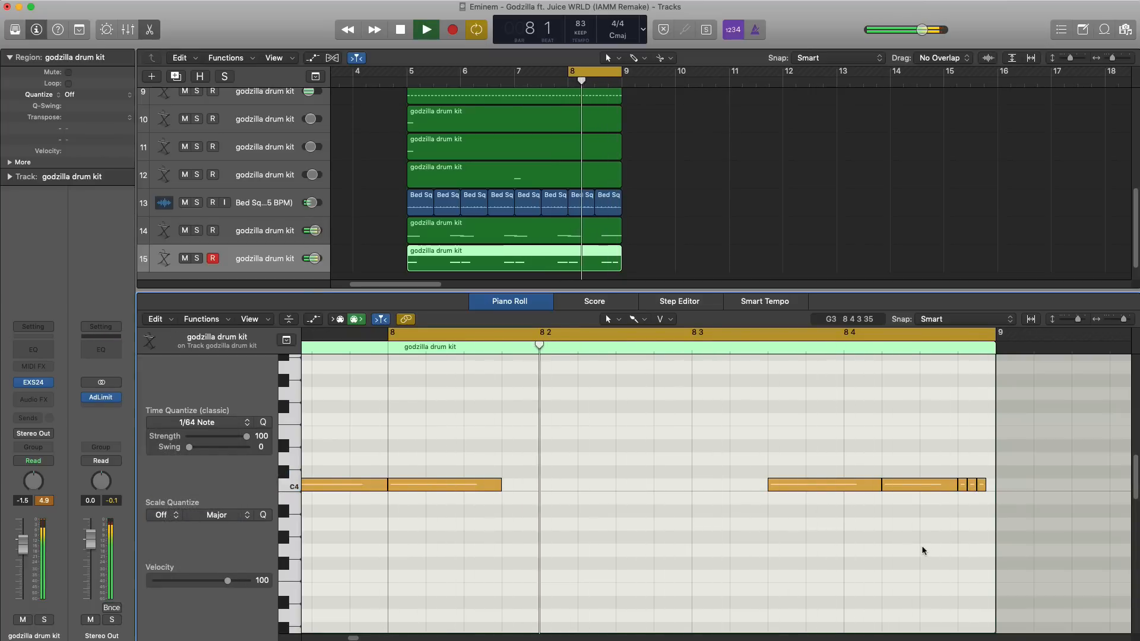
{"action": "key", "text": "e"}
{"action": "key", "text": "space"}
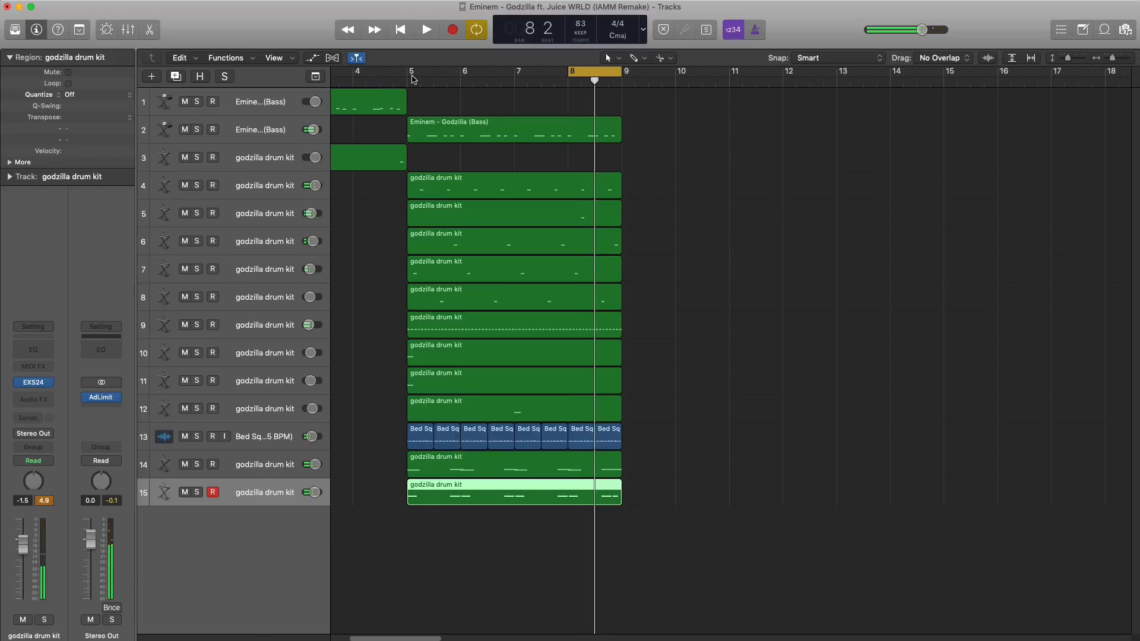
{"action": "left_click_drag", "start_coordinate": [414, 79], "coordinate": [622, 80]}
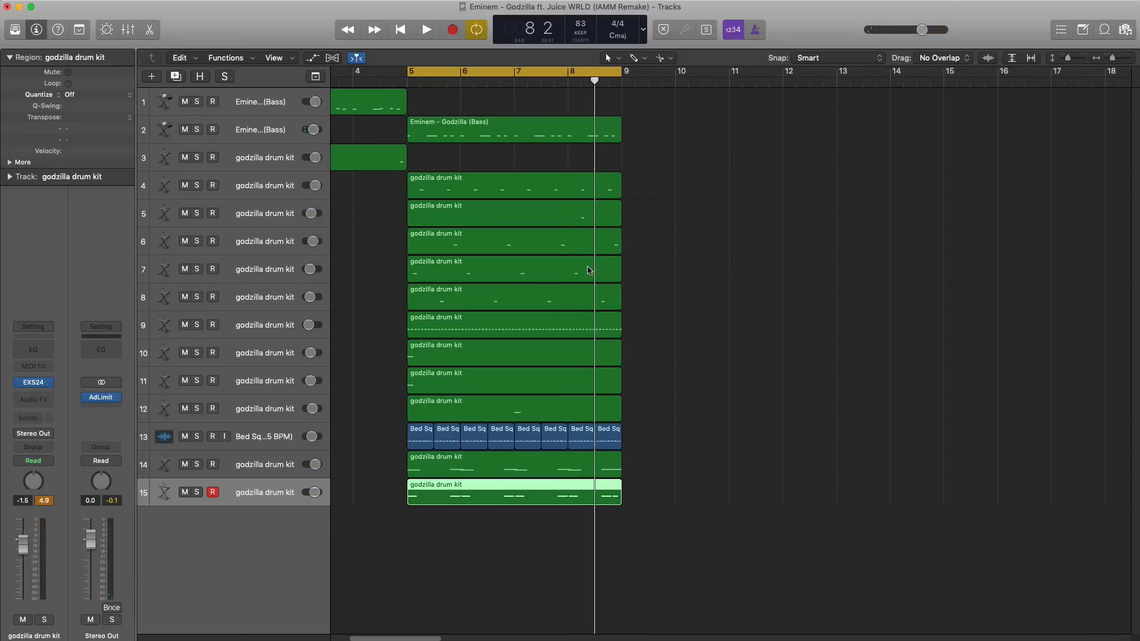
Repeat all regions from bars 5 to 9 once and move the cycle range to bars 9 to 13.
{"action": "left_click_drag", "start_coordinate": [658, 526], "coordinate": [419, 133]}
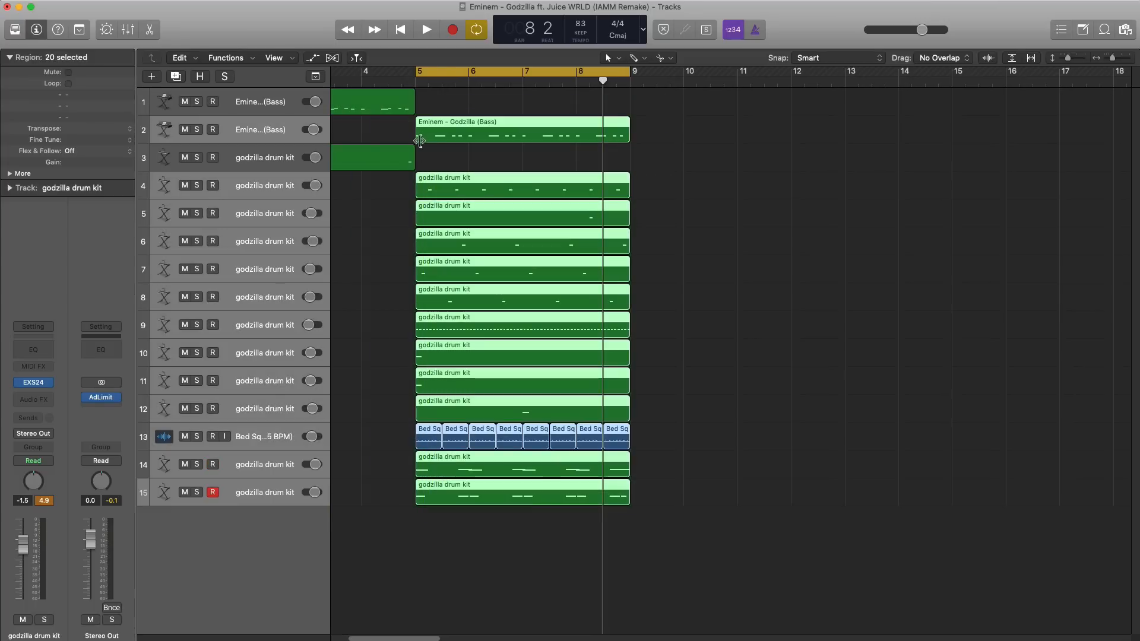
{"action": "key", "text": "super+r"}
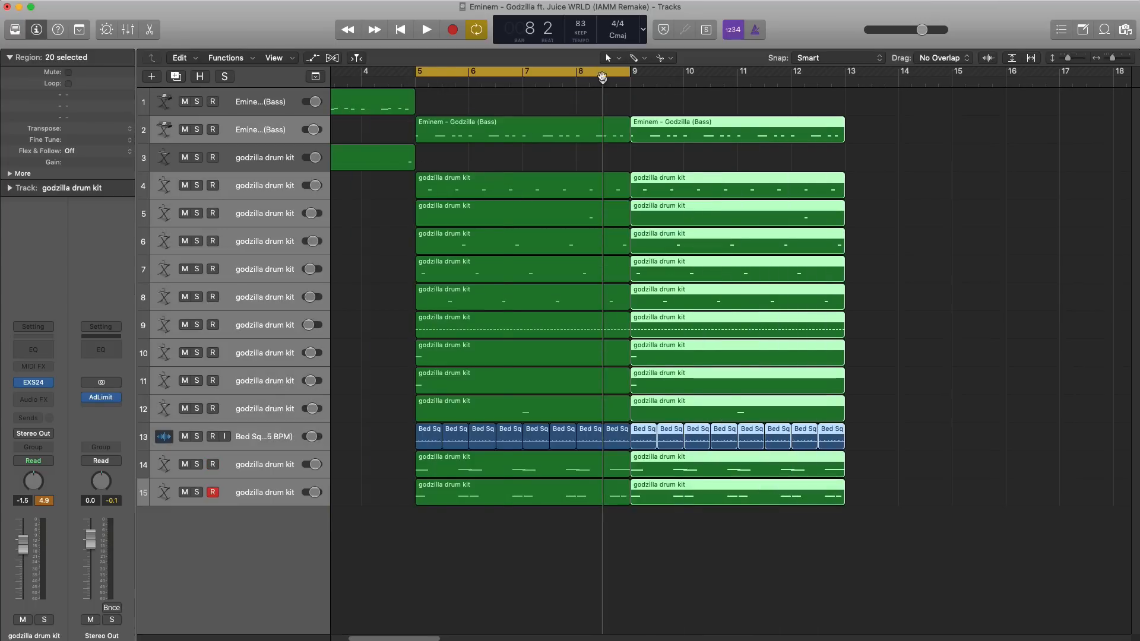
{"action": "left_click_drag", "start_coordinate": [602, 78], "coordinate": [808, 79]}
{"action": "key", "text": "super+Left"}
{"action": "key", "text": "super+Left"}
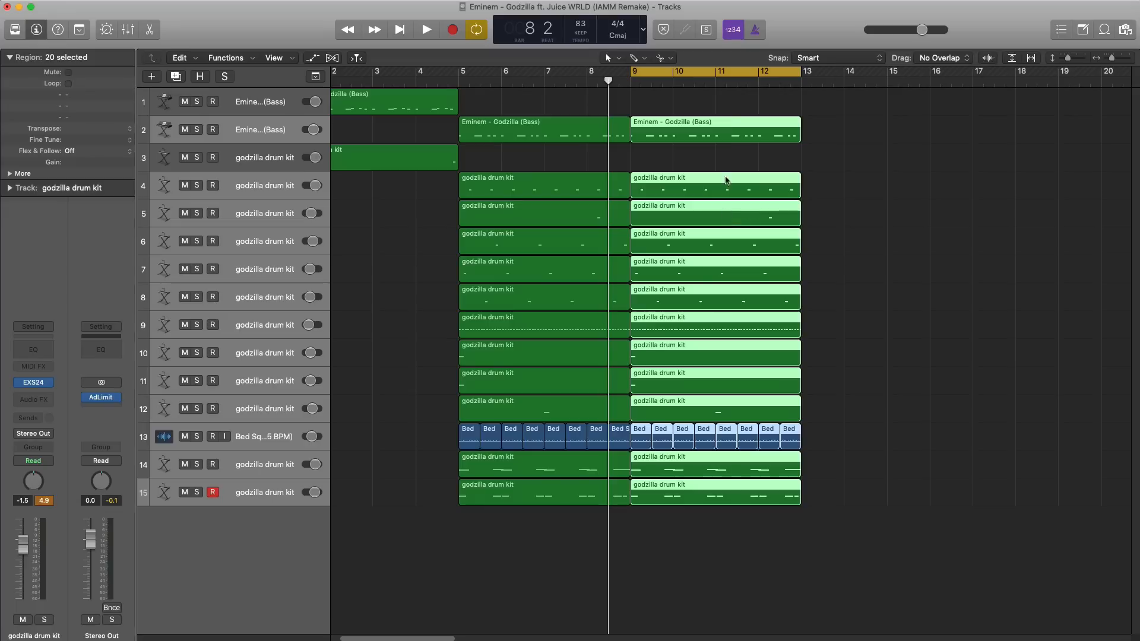
Copy track 1's bass region to bar 9 and delete the repeated bass region on track 2.
{"action": "left_click_drag", "start_coordinate": [404, 104], "coordinate": [742, 107]}
{"action": "left_click", "coordinate": [722, 126]}
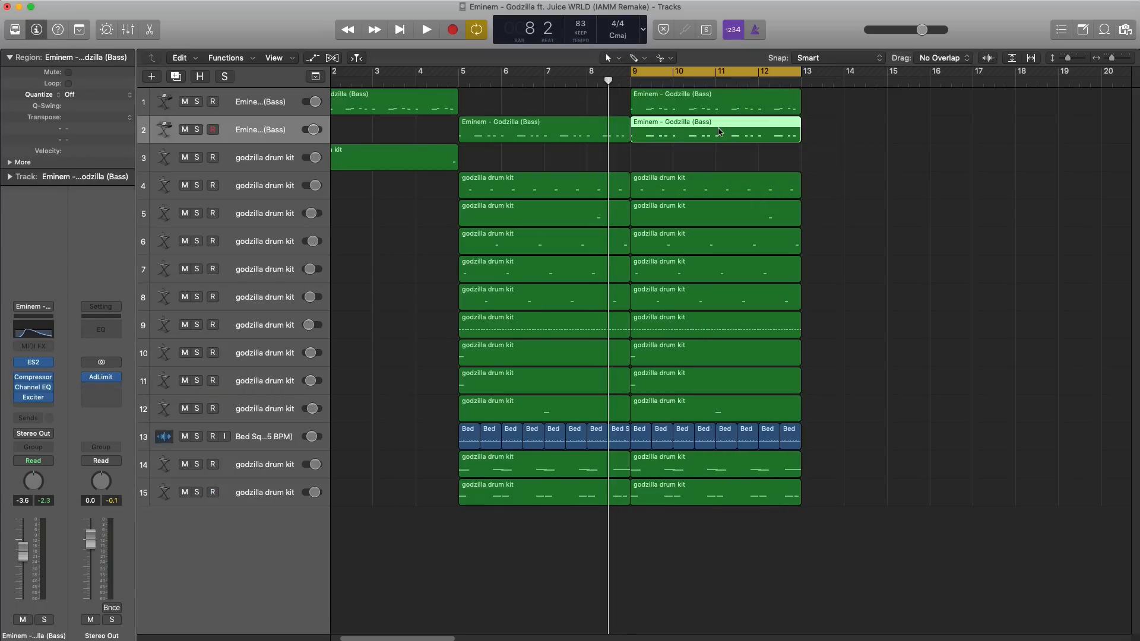
{"action": "key", "text": "Delete"}
Delete the repeated drum kit regions at bar 9 on tracks 14 and 11, playing the new section in between.
{"action": "left_click", "coordinate": [703, 470]}
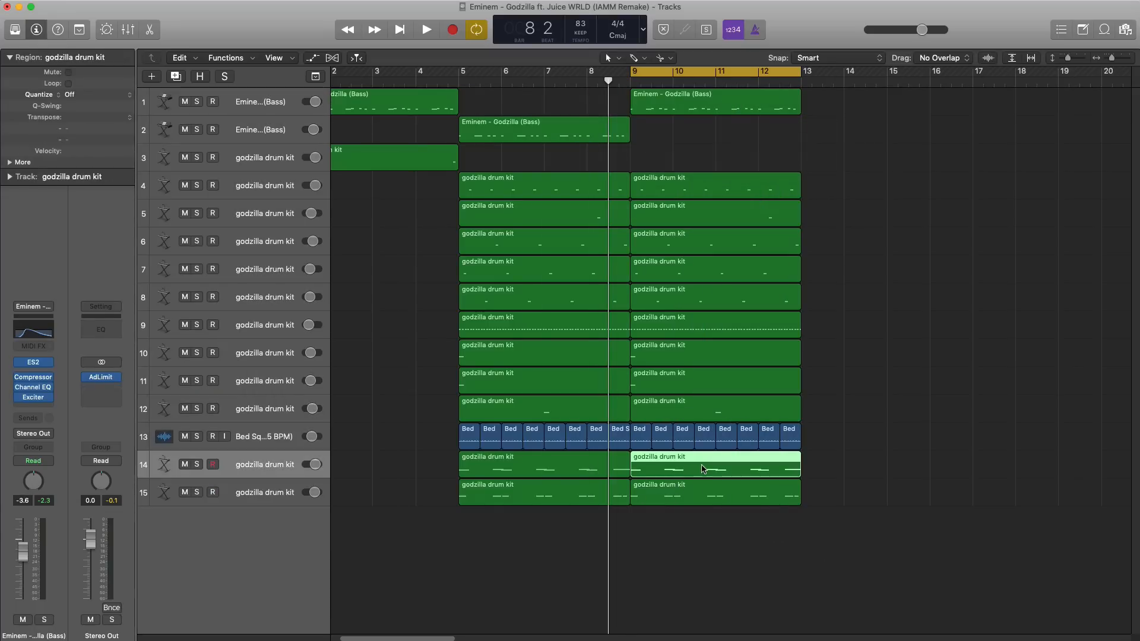
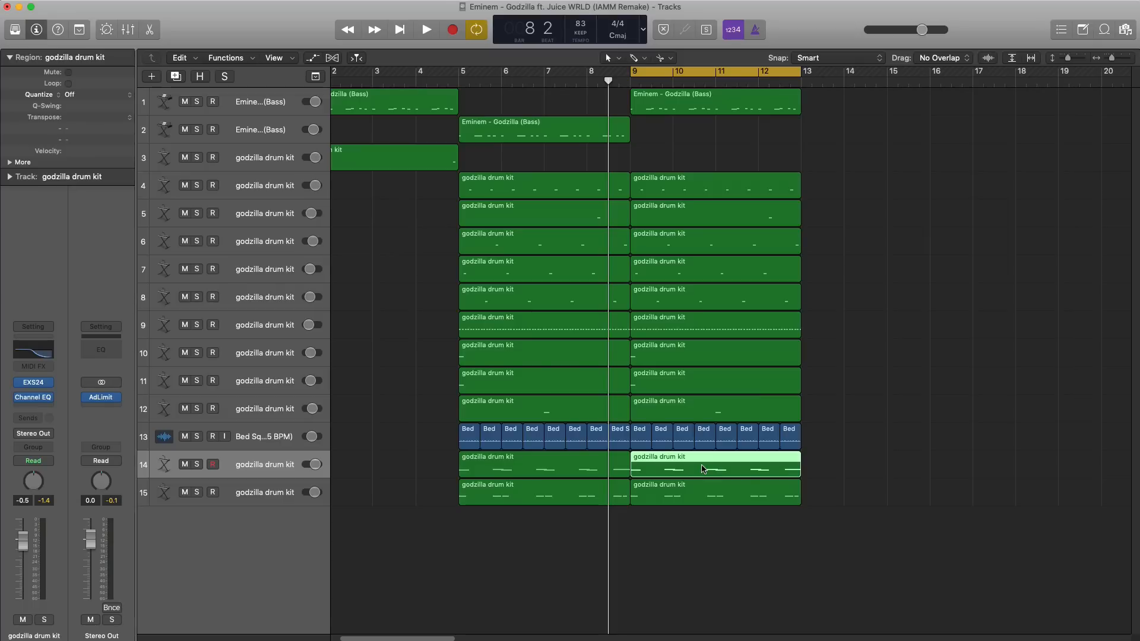
{"action": "key", "text": "Delete"}
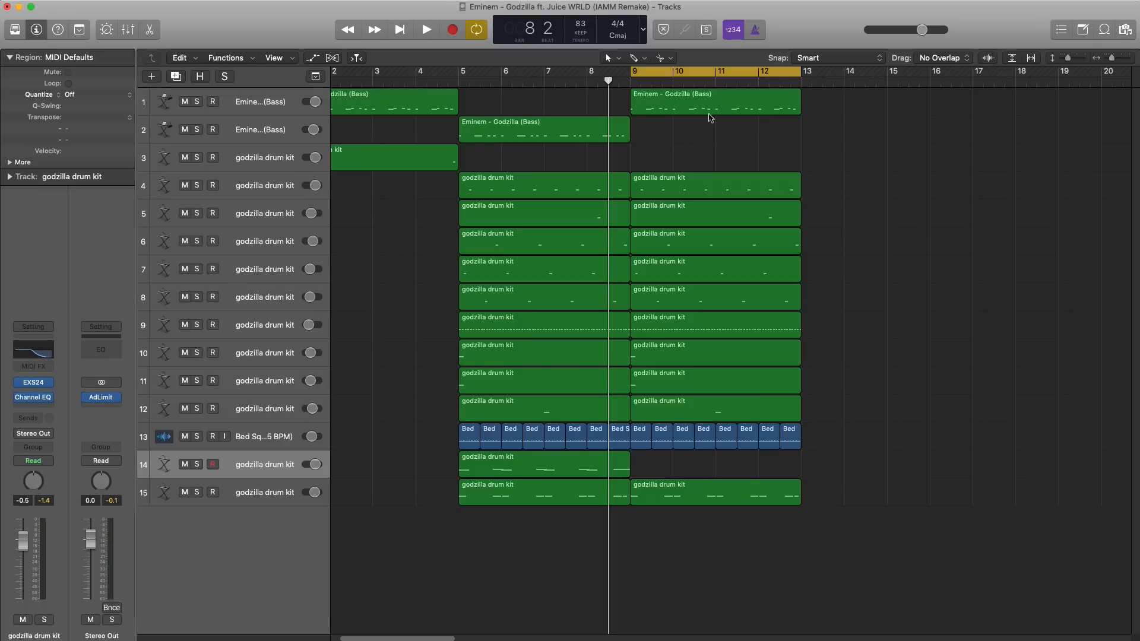
{"action": "key", "text": "space"}
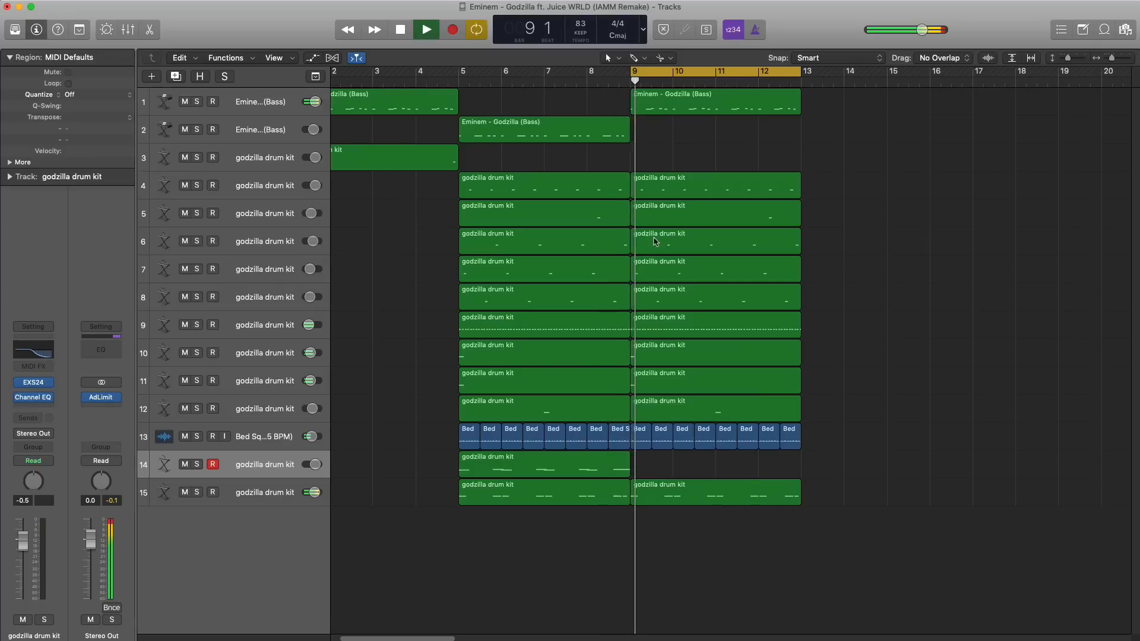
{"action": "left_click", "coordinate": [658, 385]}
{"action": "key", "text": "Delete"}
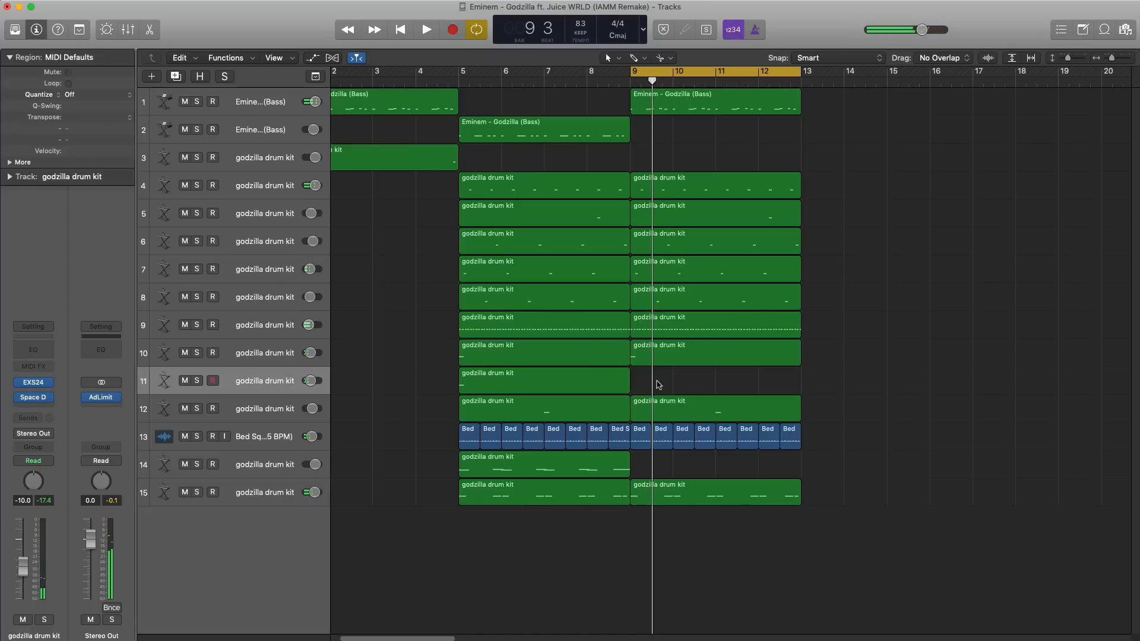
Audition the section at bar 9 and open track 15's repeated drum kit region in the Piano Roll, showing bars 9 to 13.
{"action": "key", "text": "space"}
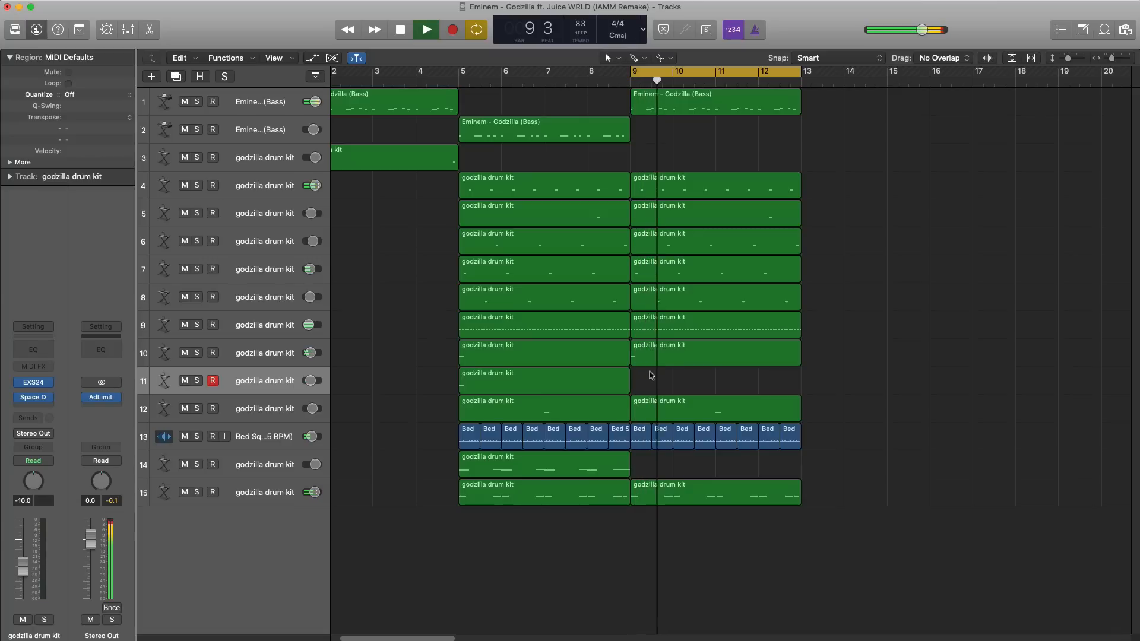
{"action": "key", "text": "space"}
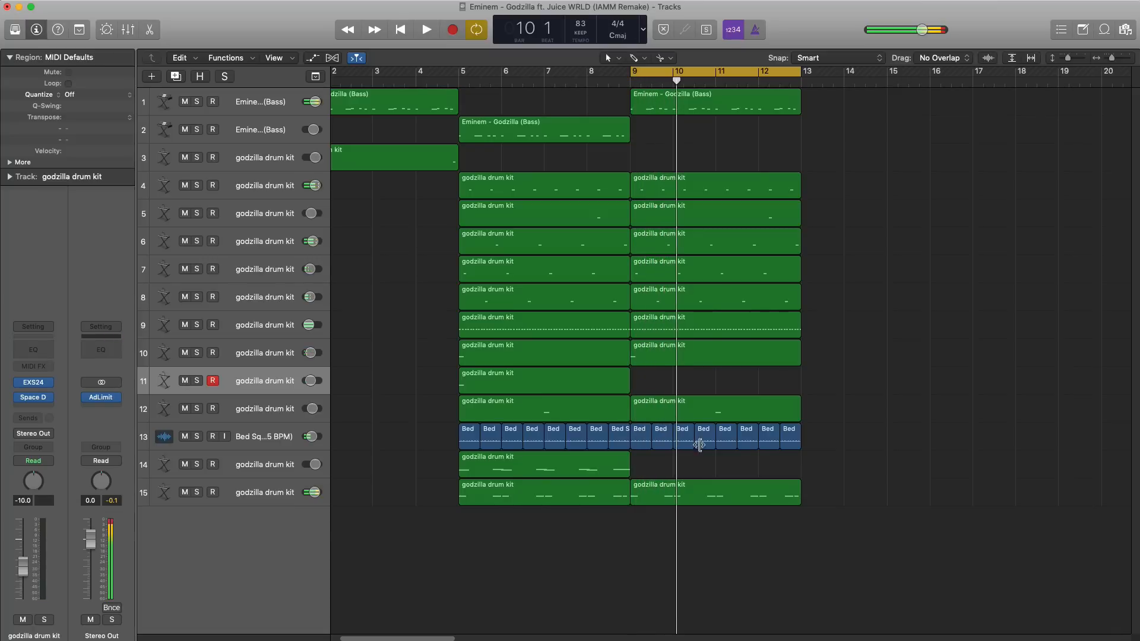
{"action": "left_click", "coordinate": [688, 492]}
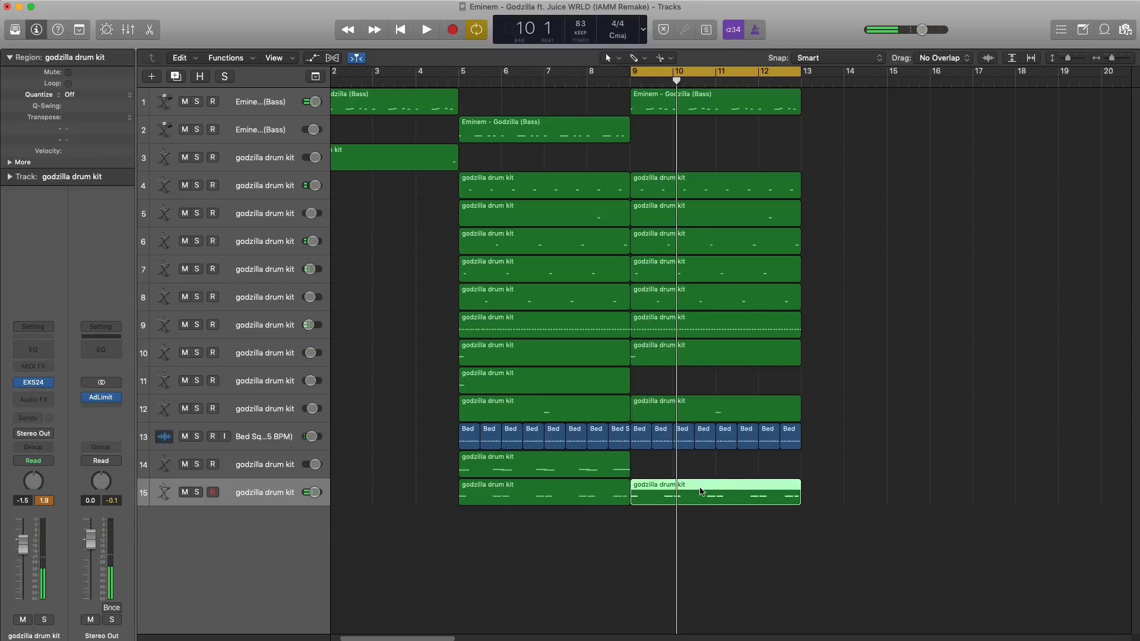
{"action": "double_click", "coordinate": [701, 490]}
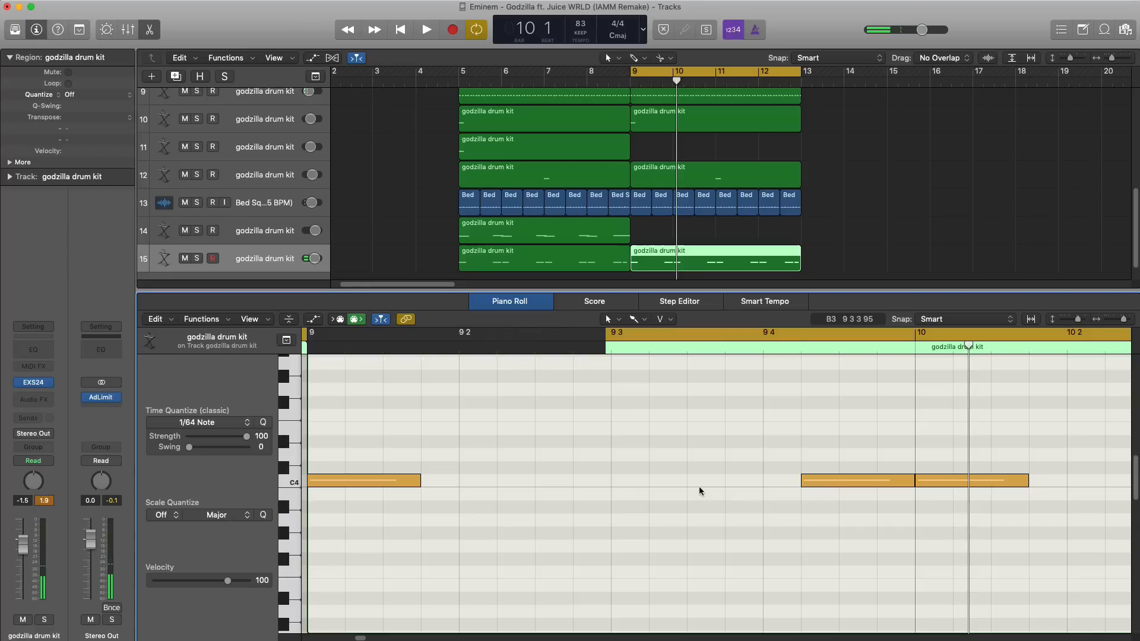
{"action": "left_click", "coordinate": [623, 418], "text": "ctrl+alt"}
{"action": "scroll", "coordinate": [632, 425], "scroll_direction": "down", "scroll_amount": 3}
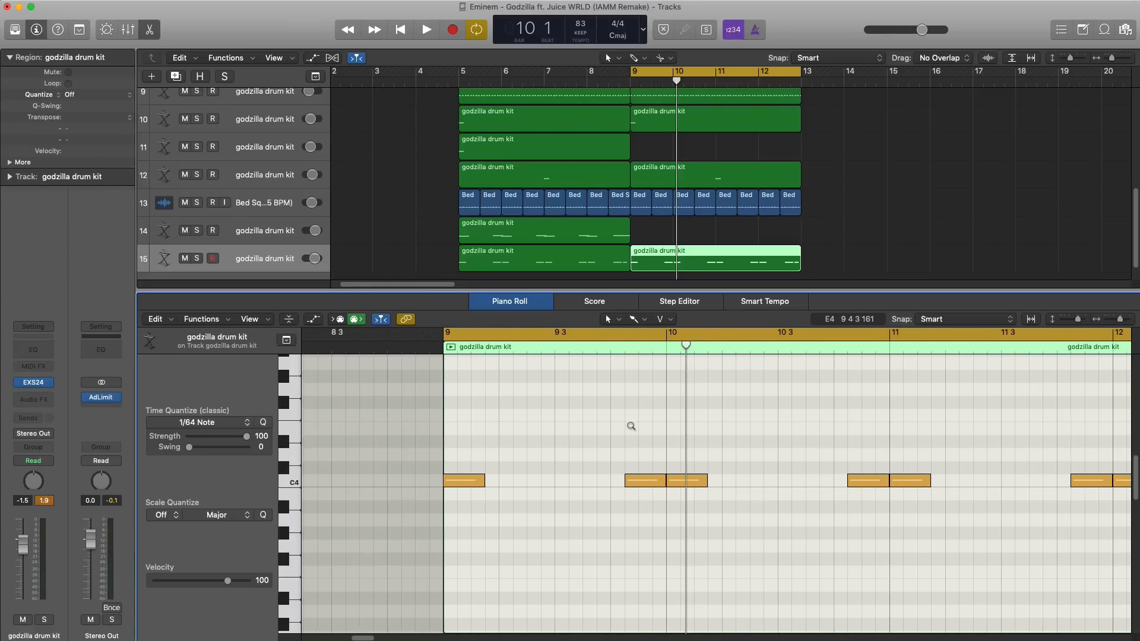
{"action": "scroll", "coordinate": [631, 428], "scroll_direction": "right", "scroll_amount": 3}
{"action": "scroll", "coordinate": [631, 428], "scroll_direction": "down", "scroll_amount": 2}
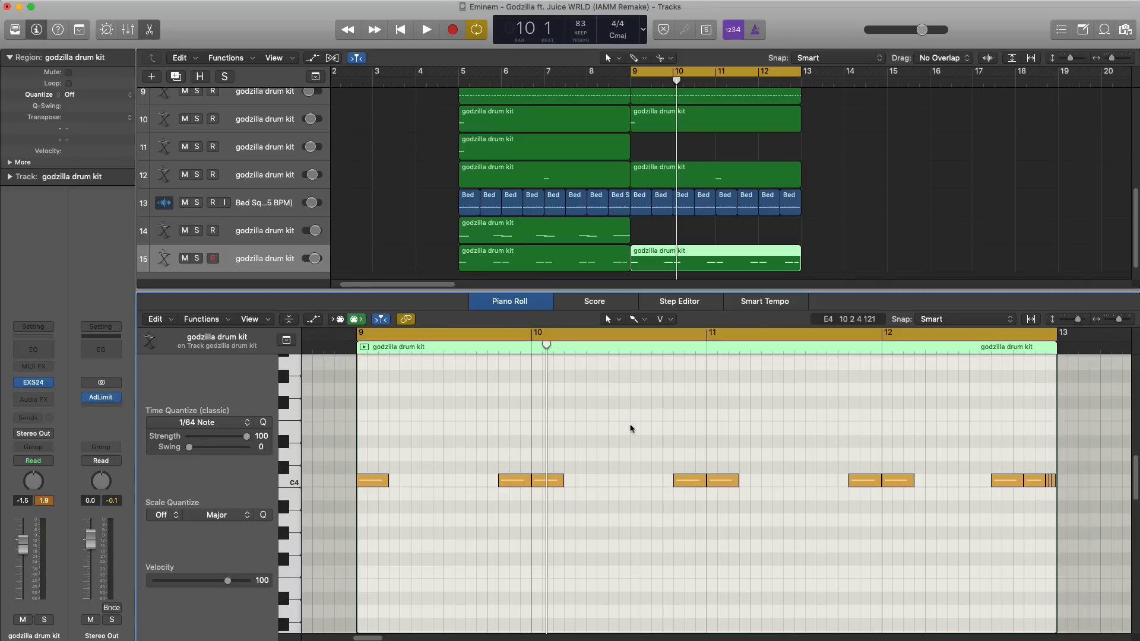
Move the C4 note just before bar 10 earlier to the middle of beat 3 in bar 9 and delete the note at bar 10.
{"action": "key", "text": "space"}
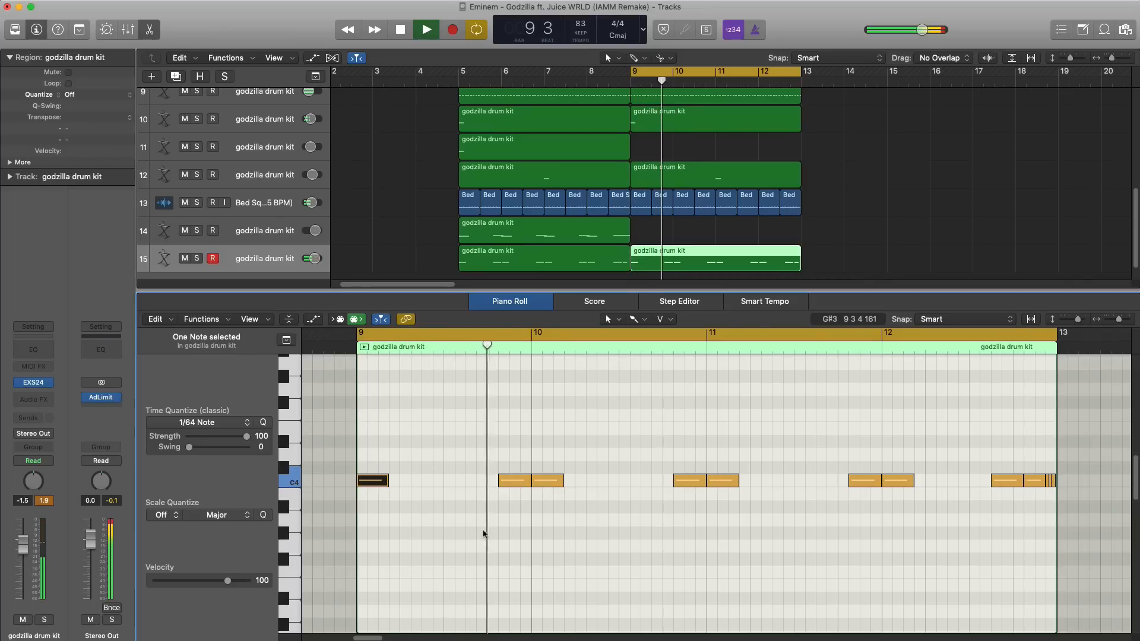
{"action": "key", "text": "space"}
{"action": "left_click_drag", "start_coordinate": [445, 437], "coordinate": [488, 497]}
{"action": "key", "text": "space"}
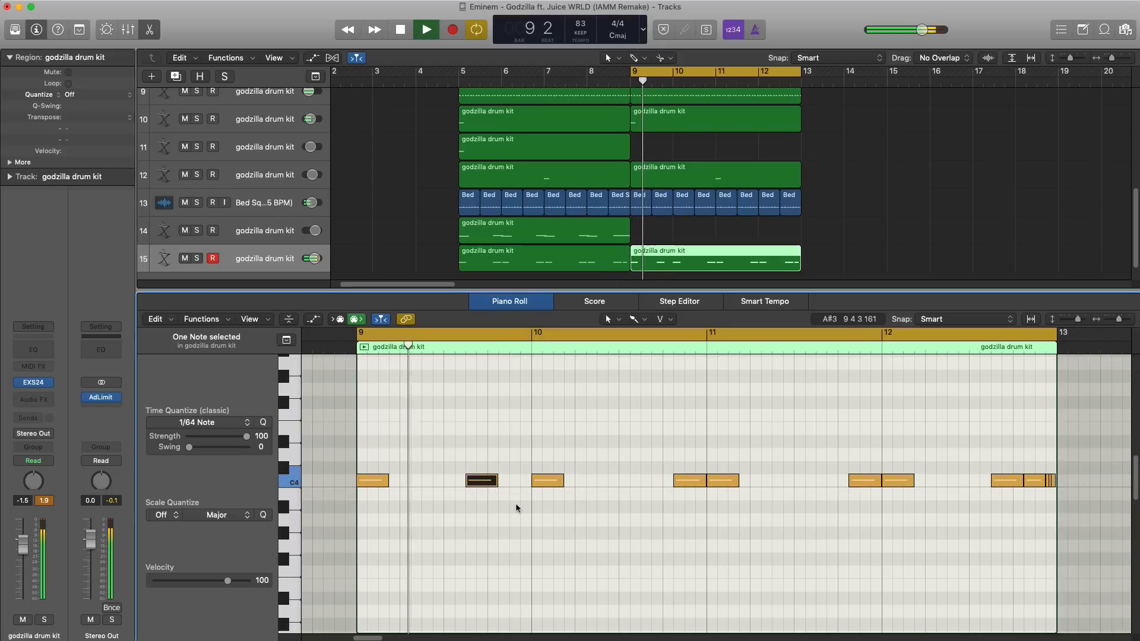
{"action": "key", "text": "space"}
{"action": "left_click_drag", "start_coordinate": [534, 455], "coordinate": [555, 512]}
{"action": "key", "text": "Delete"}
{"action": "key", "text": "space"}
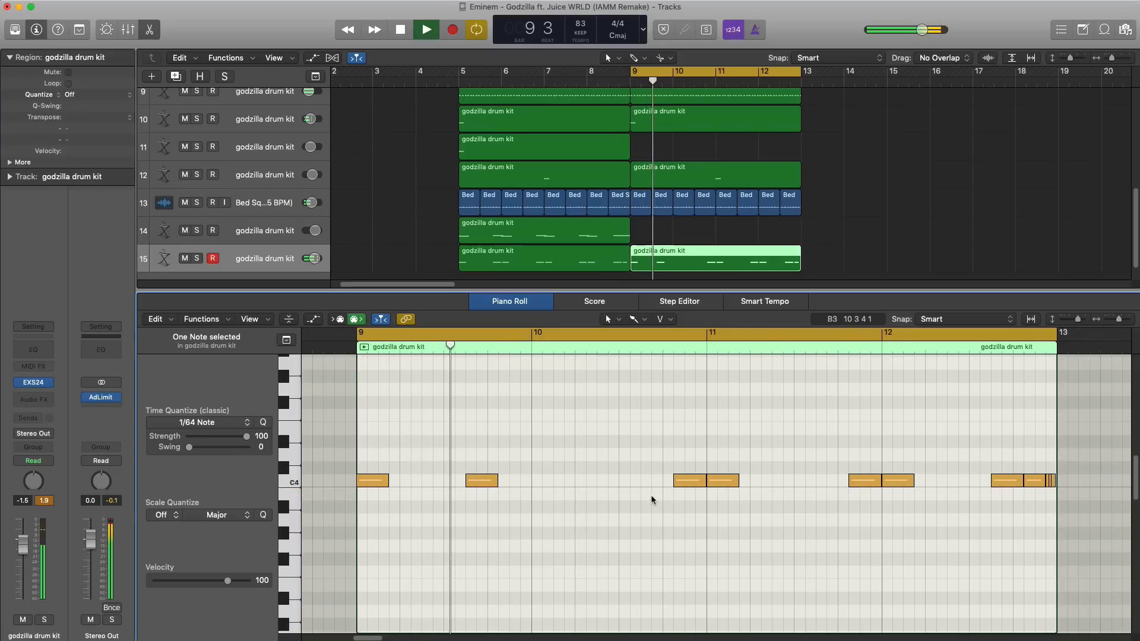
Move the C4 note just before bar 11 to the middle of beat 3 in bar 10 and delete all notes from bar 11 onward.
{"action": "key", "text": "space"}
{"action": "left_click", "coordinate": [641, 482], "text": "super"}
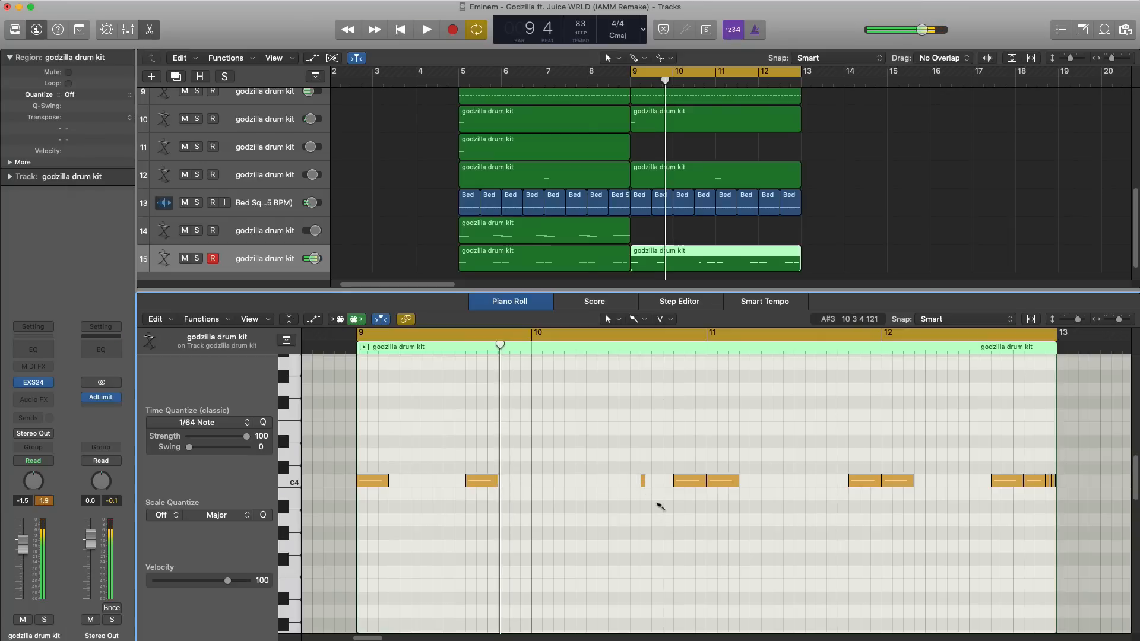
{"action": "left_click_drag", "start_coordinate": [682, 481], "coordinate": [649, 481]}
{"action": "key", "text": "space"}
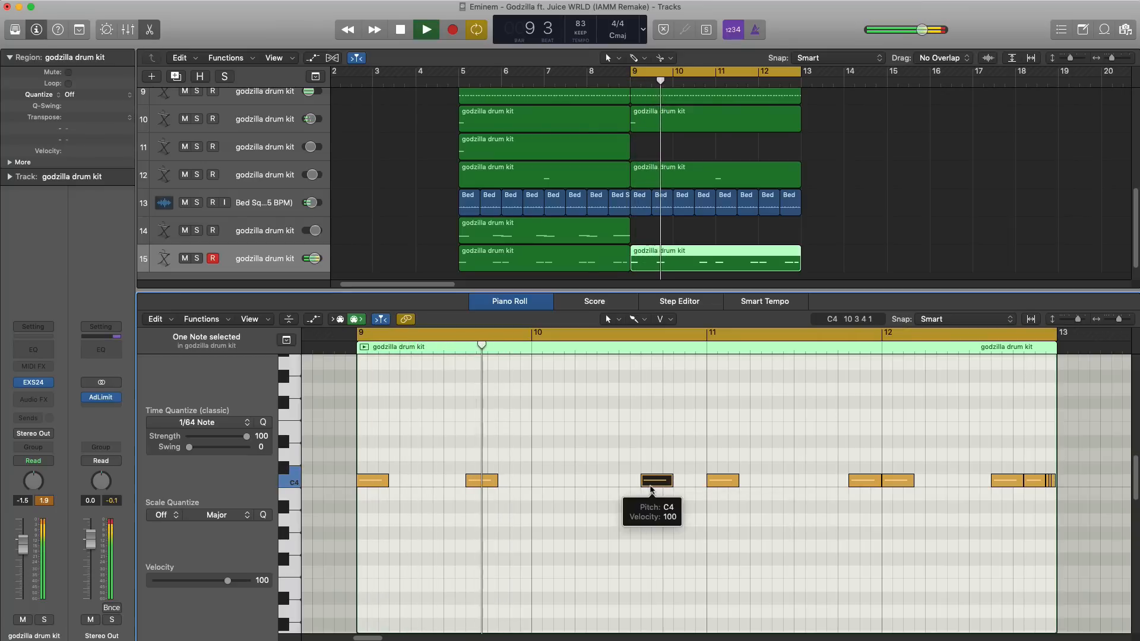
{"action": "left_click_drag", "start_coordinate": [719, 454], "coordinate": [1051, 562]}
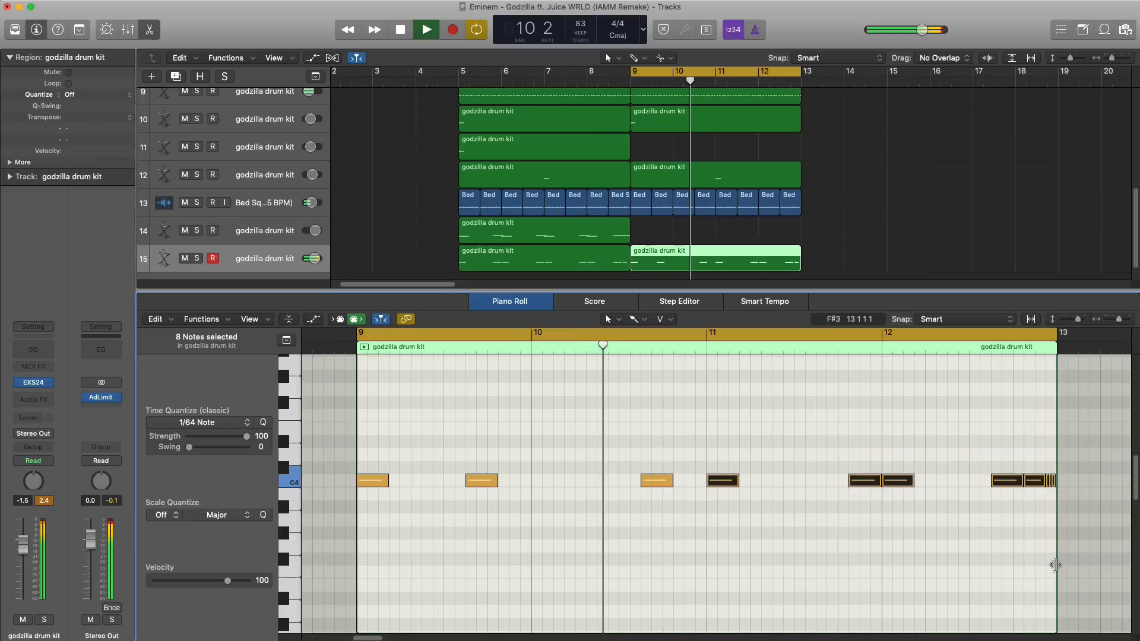
{"action": "key", "text": "Delete"}
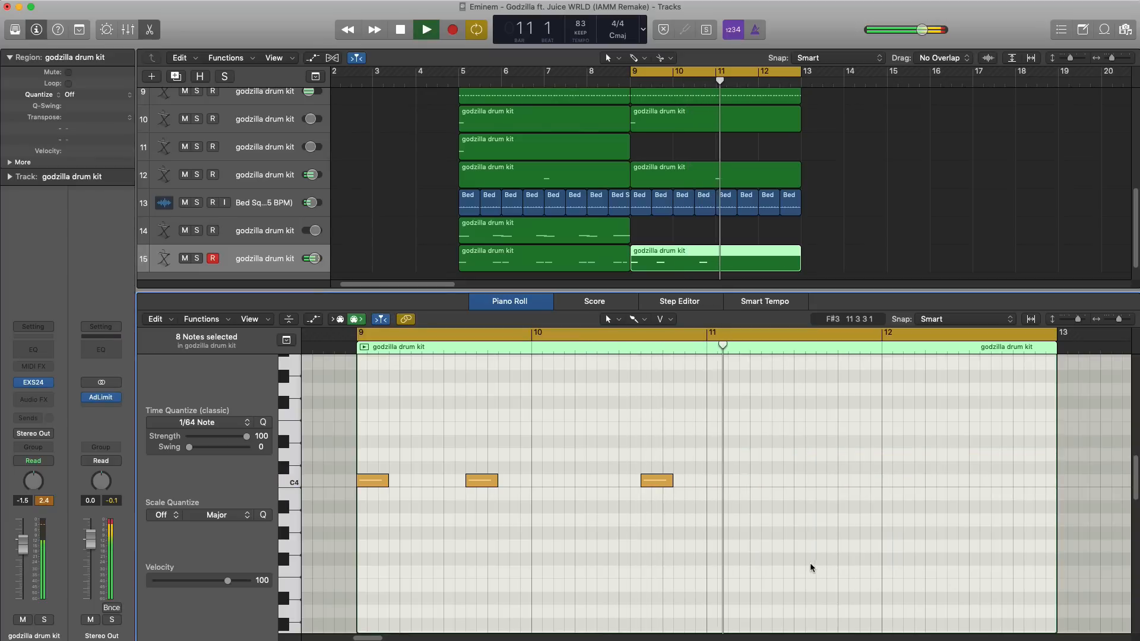
Paste a copy of the three notes from bars 9 and 10 at bar 11, and delete the last pasted note in bar 12.
{"action": "key", "text": "space"}
{"action": "left_click_drag", "start_coordinate": [808, 558], "coordinate": [339, 433]}
{"action": "key", "text": "super+v"}
{"action": "key", "text": "space"}
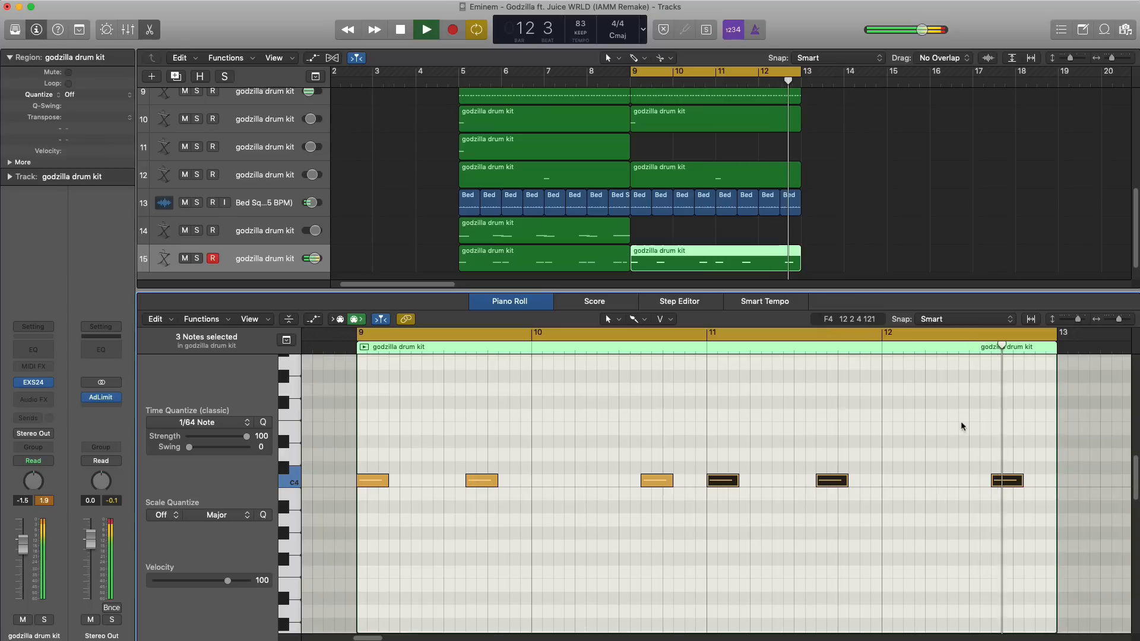
{"action": "key", "text": "space"}
{"action": "left_click", "coordinate": [1007, 480]}
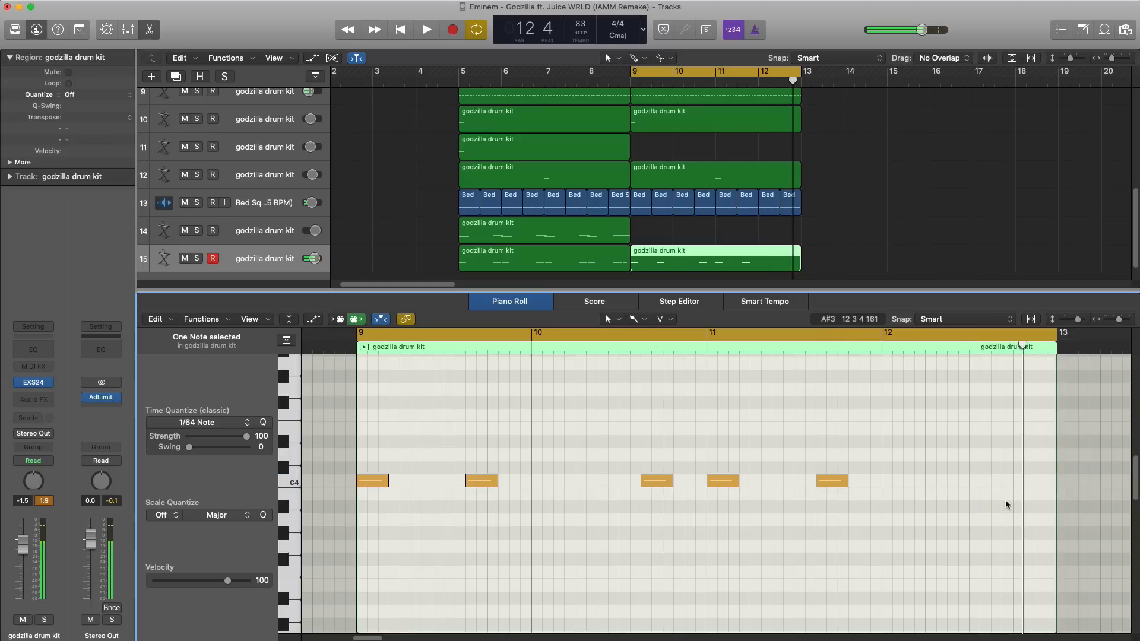
Duplicate the drum kit track as track 16 and create an empty region on it from bar 9 to bar 13.
{"action": "left_click", "coordinate": [175, 77]}
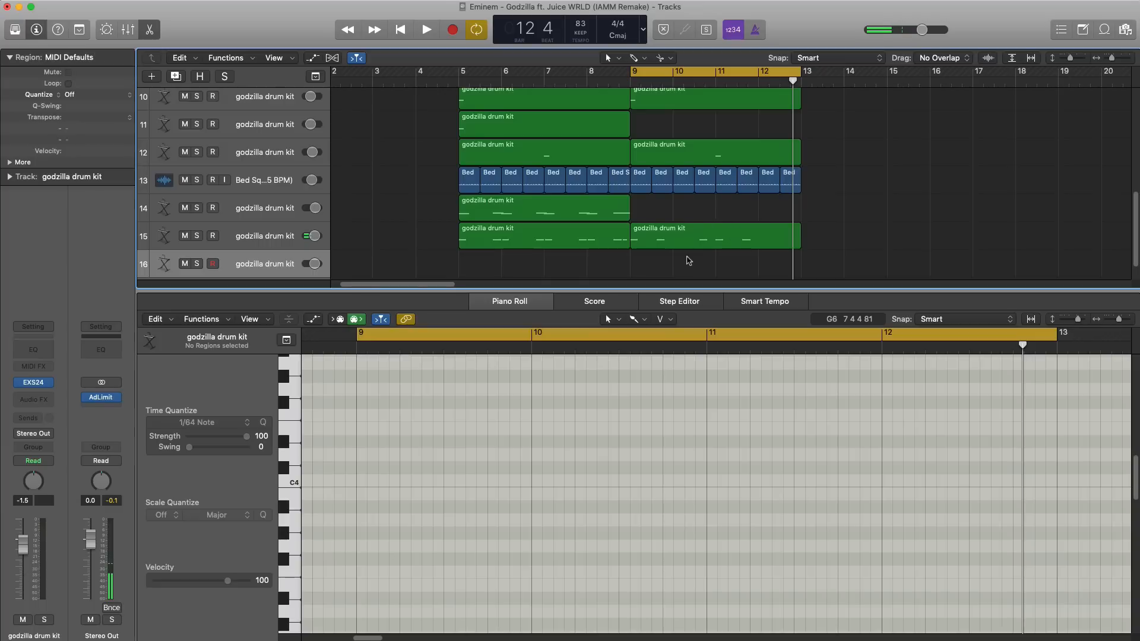
{"action": "double_click", "coordinate": [655, 273]}
{"action": "left_click_drag", "start_coordinate": [667, 270], "coordinate": [800, 270]}
{"action": "left_click_drag", "start_coordinate": [727, 81], "coordinate": [715, 82]}
{"action": "key", "text": "e"}
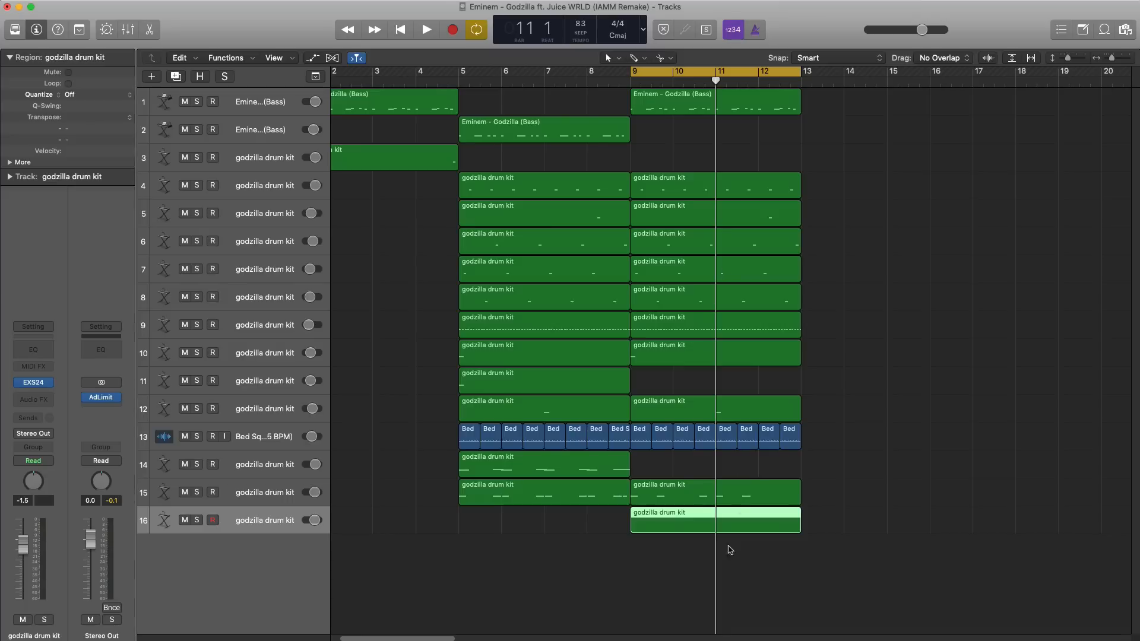
{"action": "key", "text": "e"}
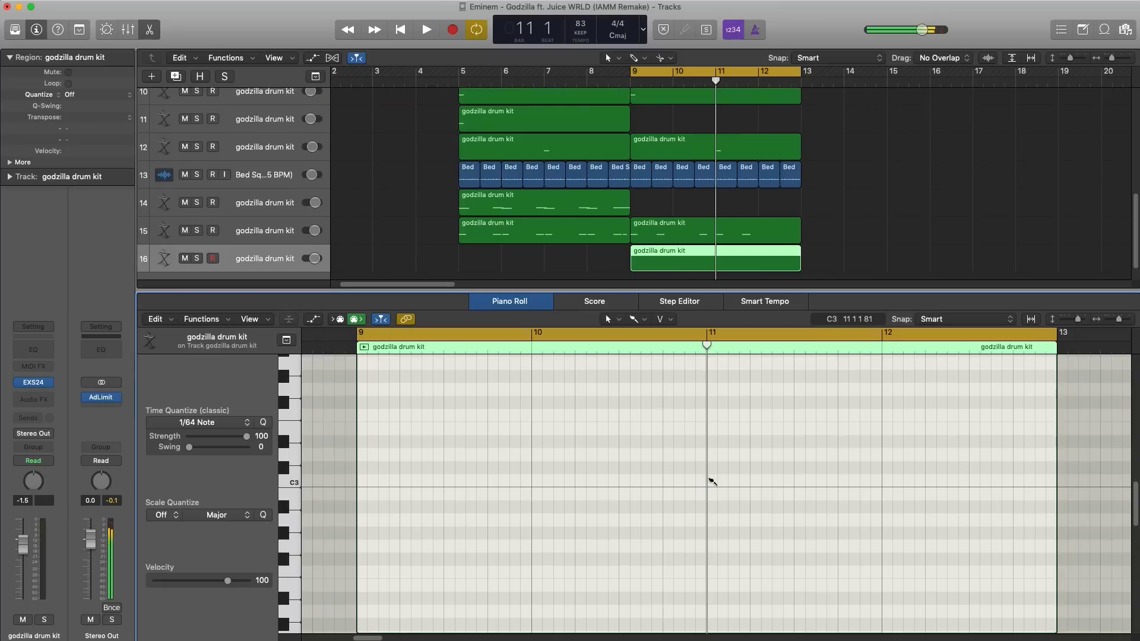
Set time quantize to 1/8 Note and add a note at bar 11 in track 16's region, raised to F3.
{"action": "key", "text": "t"}
{"action": "left_click", "coordinate": [653, 346]}
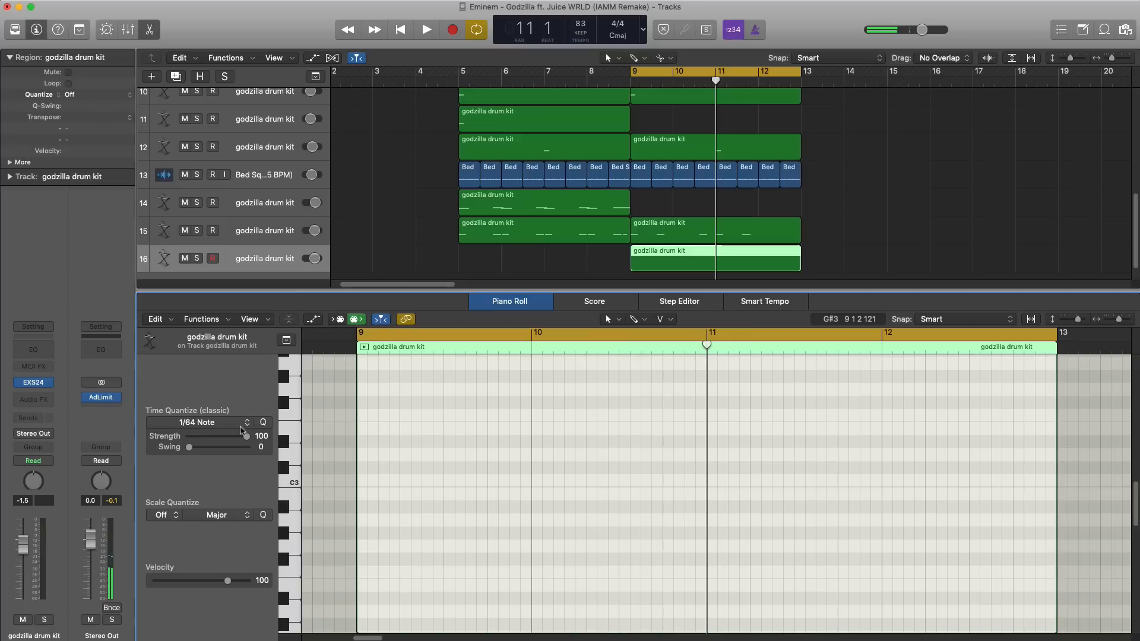
{"action": "left_click", "coordinate": [196, 422]}
{"action": "left_click", "coordinate": [178, 486]}
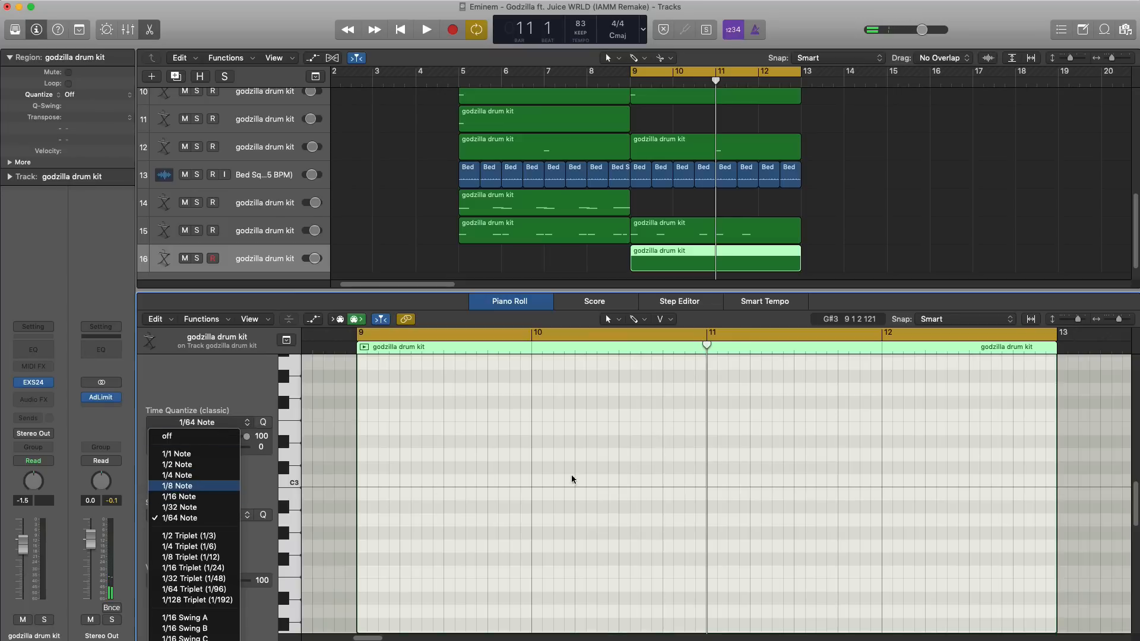
{"action": "left_click", "coordinate": [720, 480]}
{"action": "left_click_drag", "start_coordinate": [724, 485], "coordinate": [724, 415]}
{"action": "key", "text": "space"}
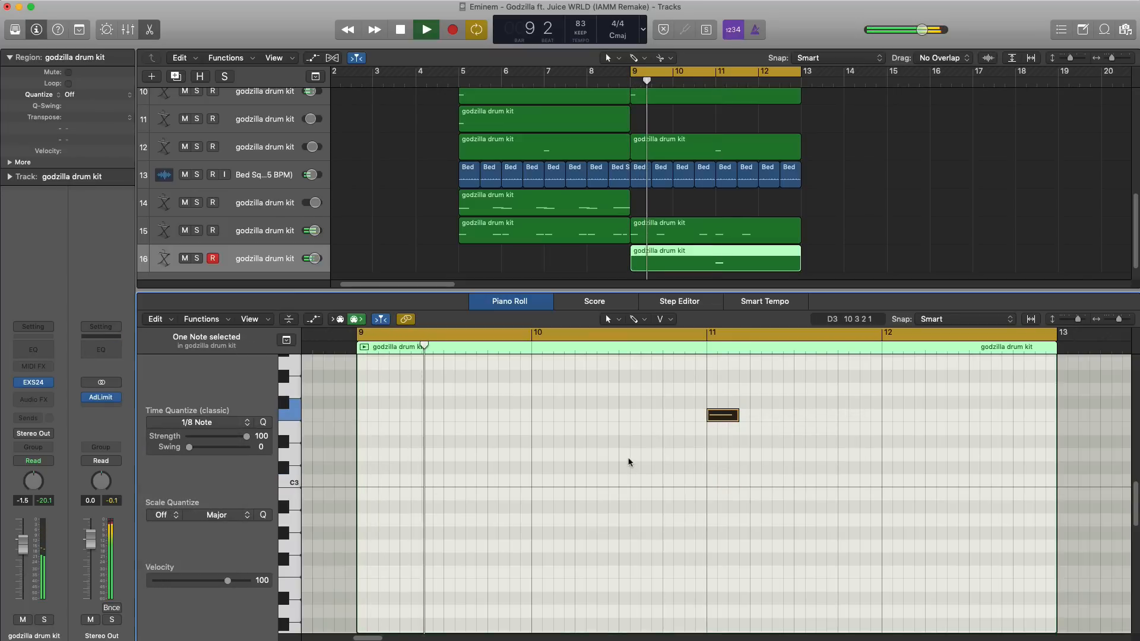
Lower track 16's volume to -7.0 dB while looping bars 11 to 13, and reset the cycle range to bars 9 to 13.
{"action": "key", "text": "e"}
{"action": "scroll", "coordinate": [618, 460], "scroll_direction": "down", "scroll_amount": 4}
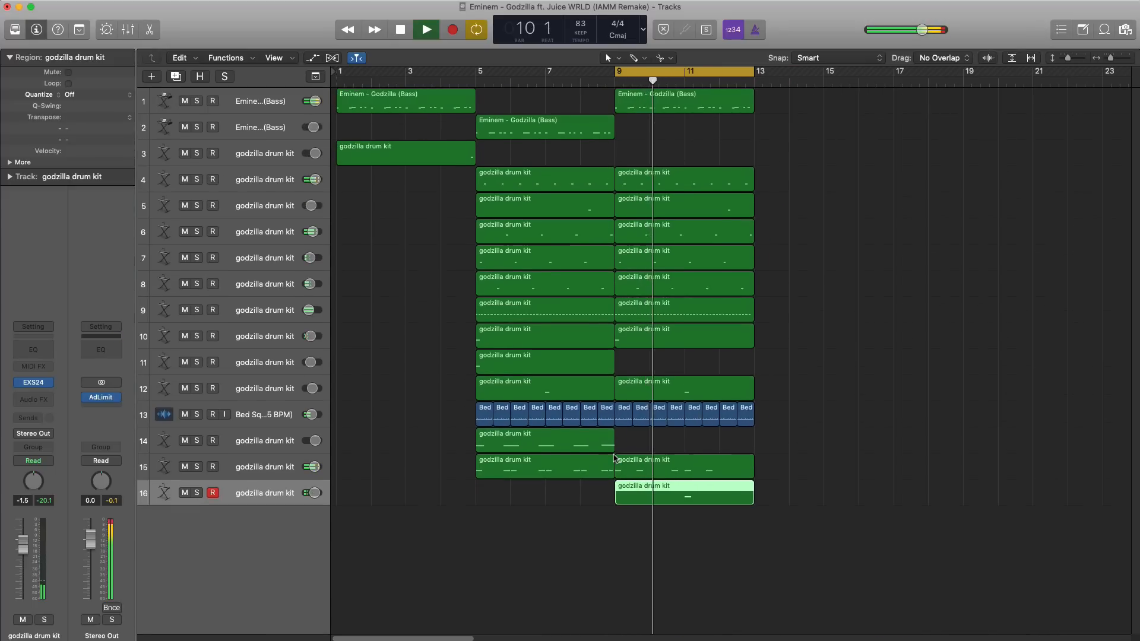
{"action": "scroll", "coordinate": [615, 458], "scroll_direction": "down", "scroll_amount": 1}
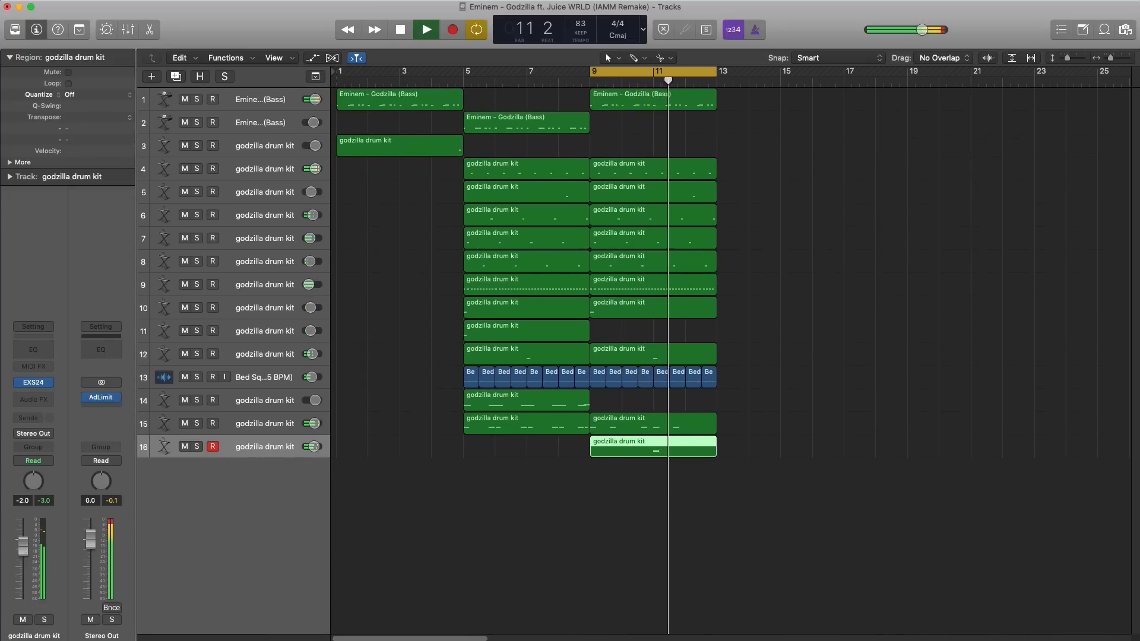
{"action": "key", "text": "space"}
{"action": "left_click", "coordinate": [647, 86]}
{"action": "key", "text": "space"}
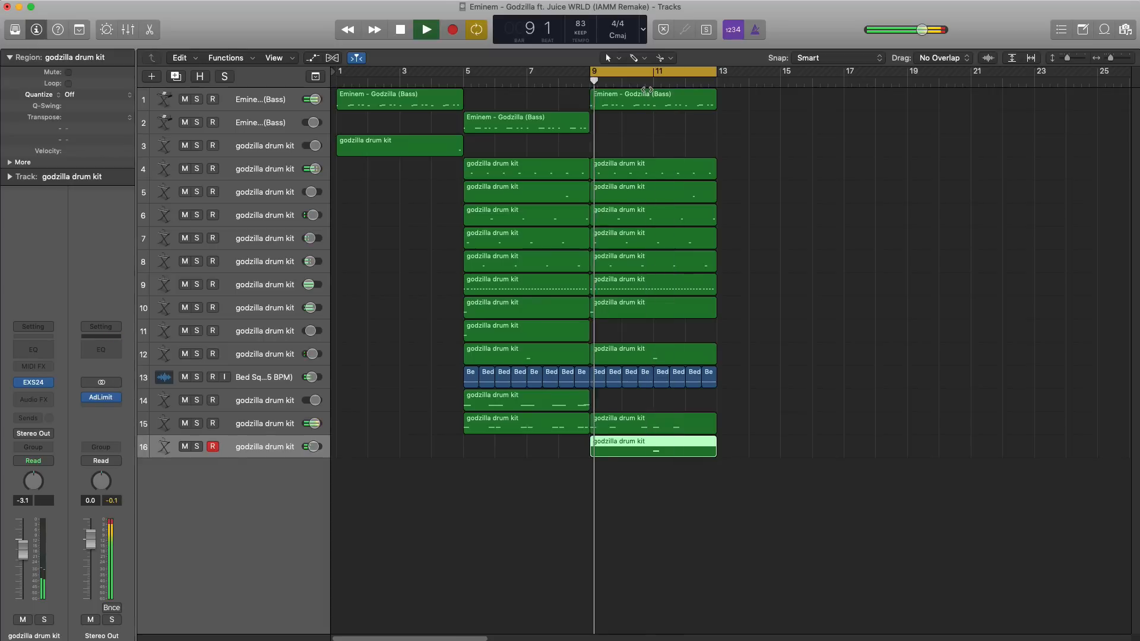
{"action": "left_click", "coordinate": [647, 88]}
{"action": "left_click_drag", "start_coordinate": [657, 73], "coordinate": [723, 82]}
{"action": "key", "text": "space"}
{"action": "key", "text": "space"}
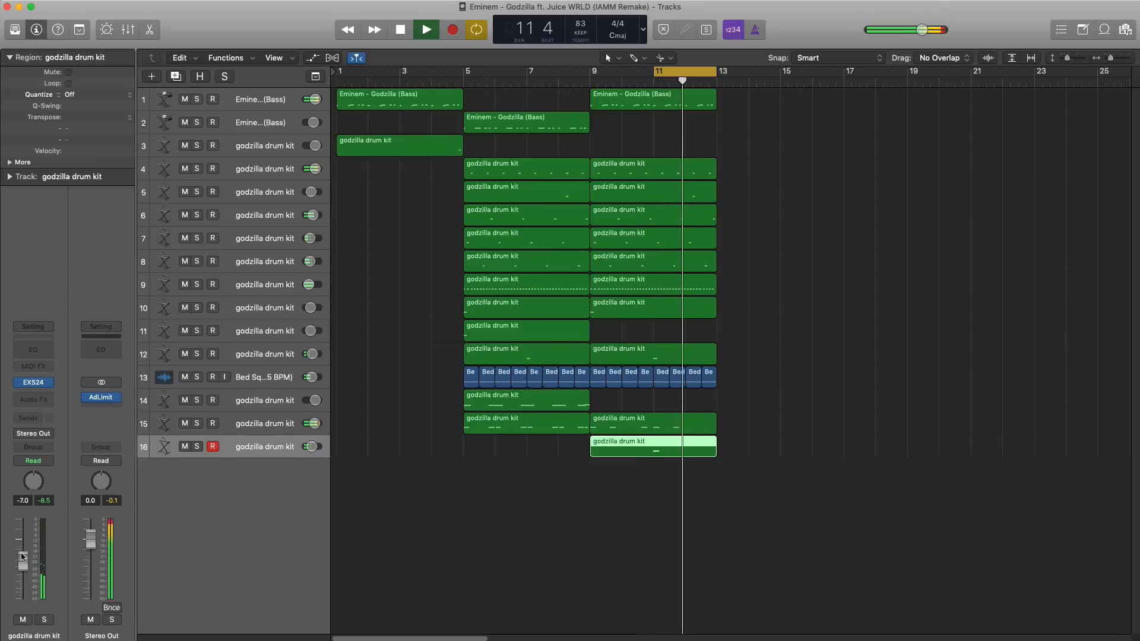
{"action": "key", "text": "space"}
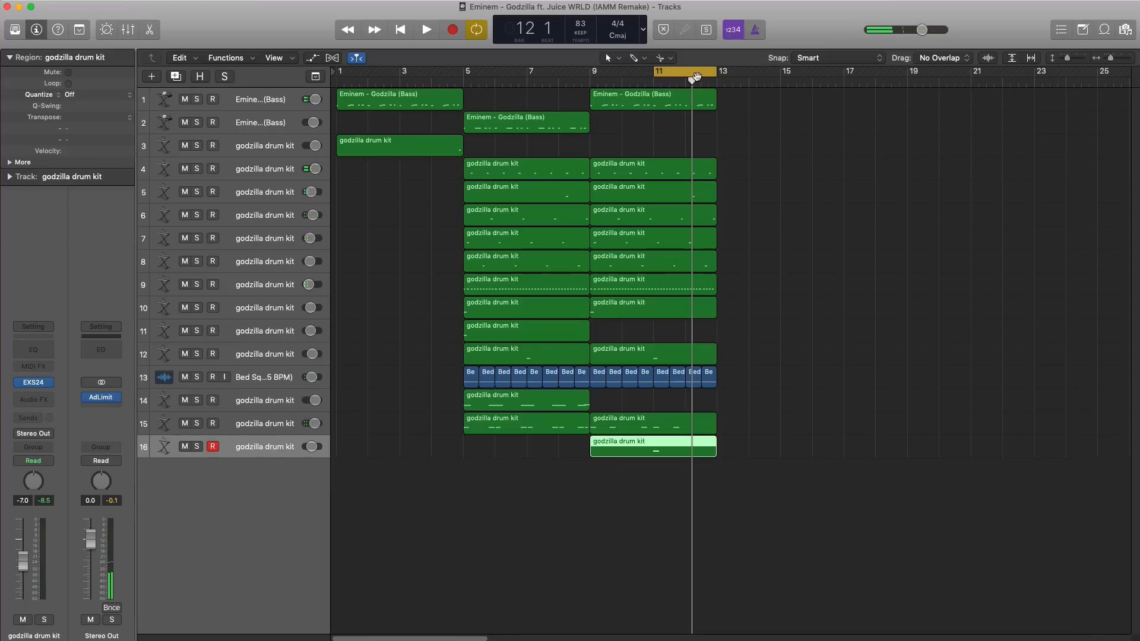
{"action": "left_click_drag", "start_coordinate": [592, 73], "coordinate": [714, 74]}
Shorten all regions of the section starting at bar 9 so they end at about beat 3 of bar 12.
{"action": "key", "text": "super+Right"}
{"action": "key", "text": "super+Right"}
{"action": "key", "text": "super+Right"}
{"action": "key", "text": "super+Right"}
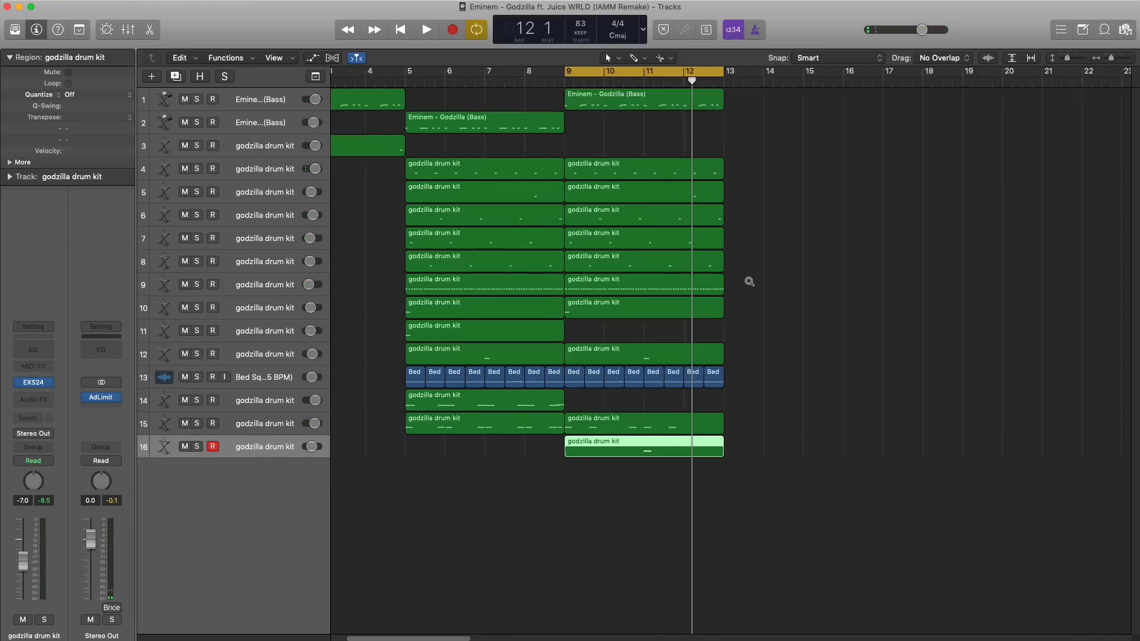
{"action": "left_click_drag", "start_coordinate": [843, 522], "coordinate": [677, 104]}
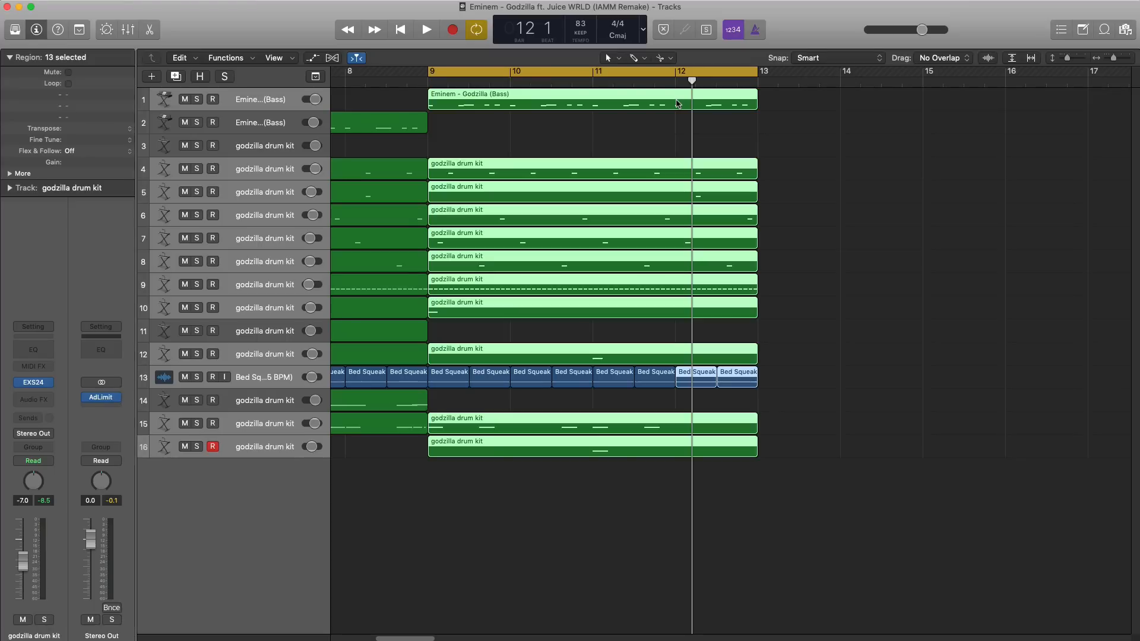
{"action": "key", "text": "super+Right"}
{"action": "key", "text": "super+Right"}
{"action": "key", "text": "super+Right"}
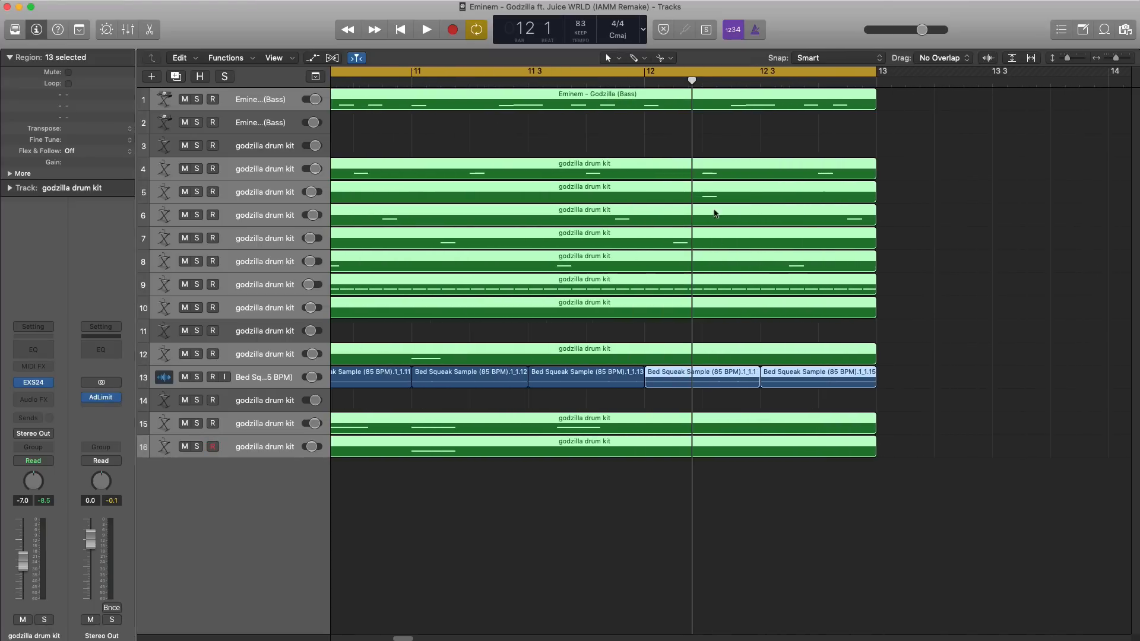
{"action": "left_click_drag", "start_coordinate": [850, 491], "coordinate": [769, 106]}
{"action": "left_click", "coordinate": [841, 231]}
Play back the shortened section and set the cycle range to bars 13 to 16.
{"action": "key", "text": "space"}
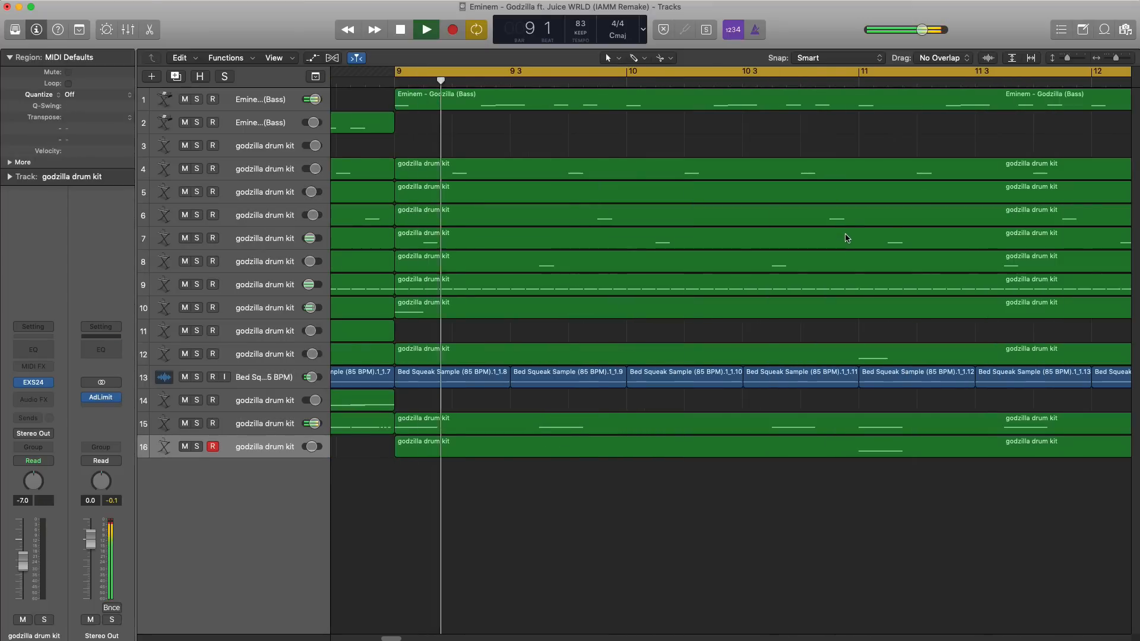
{"action": "key", "text": "super+Left"}
{"action": "key", "text": "super+Left"}
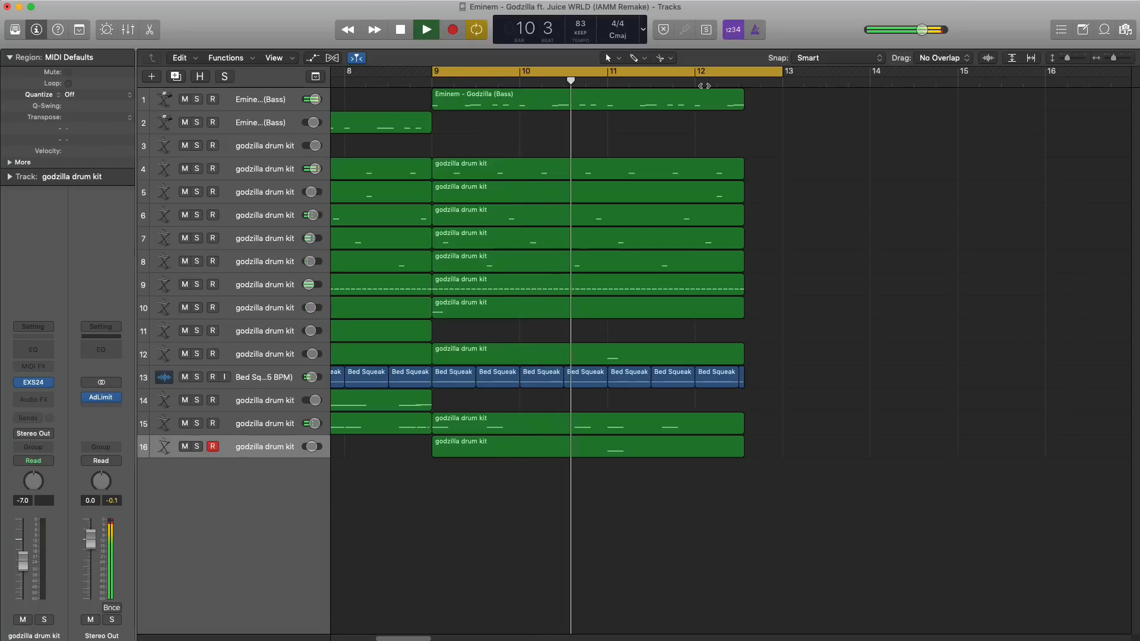
{"action": "left_click", "coordinate": [704, 86]}
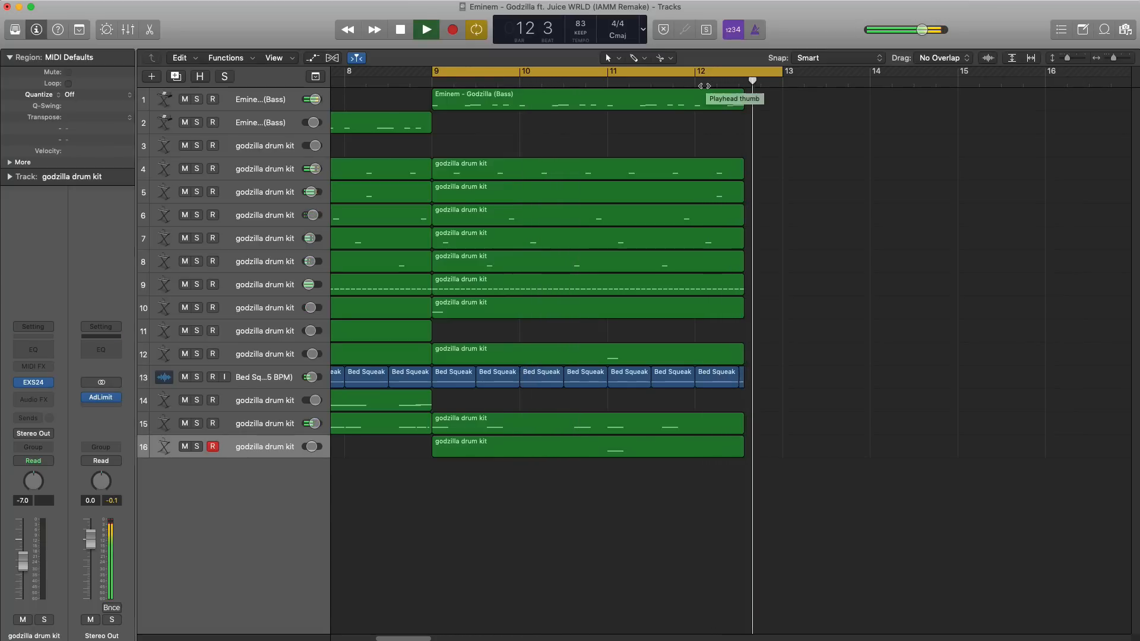
{"action": "key", "text": "space"}
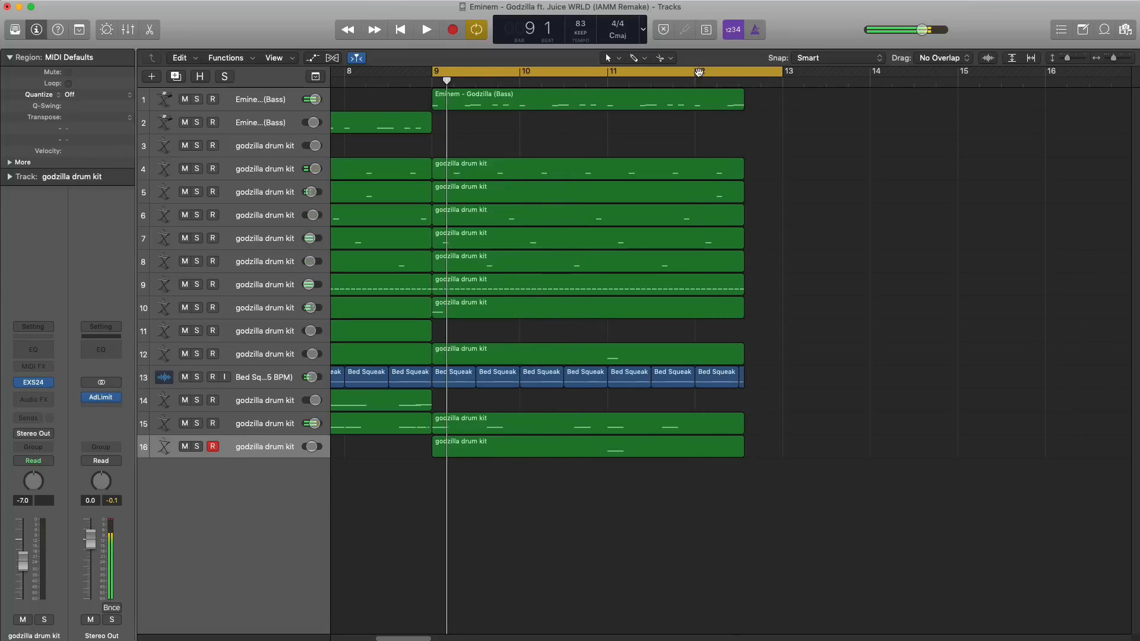
{"action": "left_click", "coordinate": [700, 72]}
{"action": "key", "text": "super+Left"}
{"action": "key", "text": "super+Left"}
{"action": "key", "text": "super+Left"}
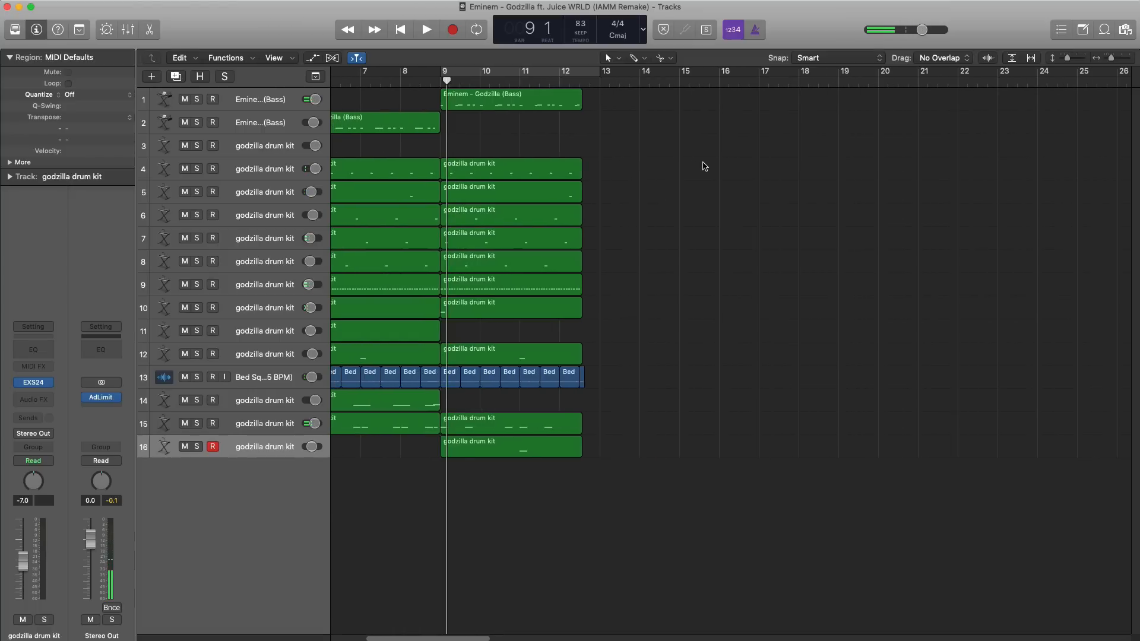
{"action": "scroll", "coordinate": [704, 166], "scroll_direction": "left", "scroll_amount": 5}
{"action": "scroll", "coordinate": [704, 166], "scroll_direction": "right", "scroll_amount": 5}
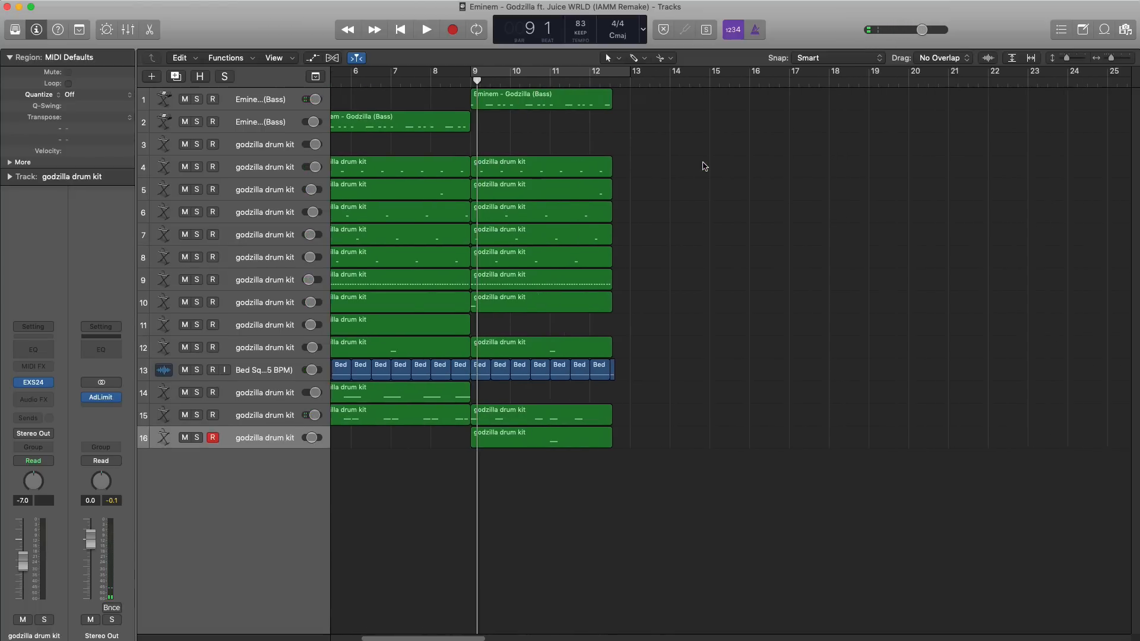
{"action": "left_click_drag", "start_coordinate": [649, 80], "coordinate": [740, 88]}
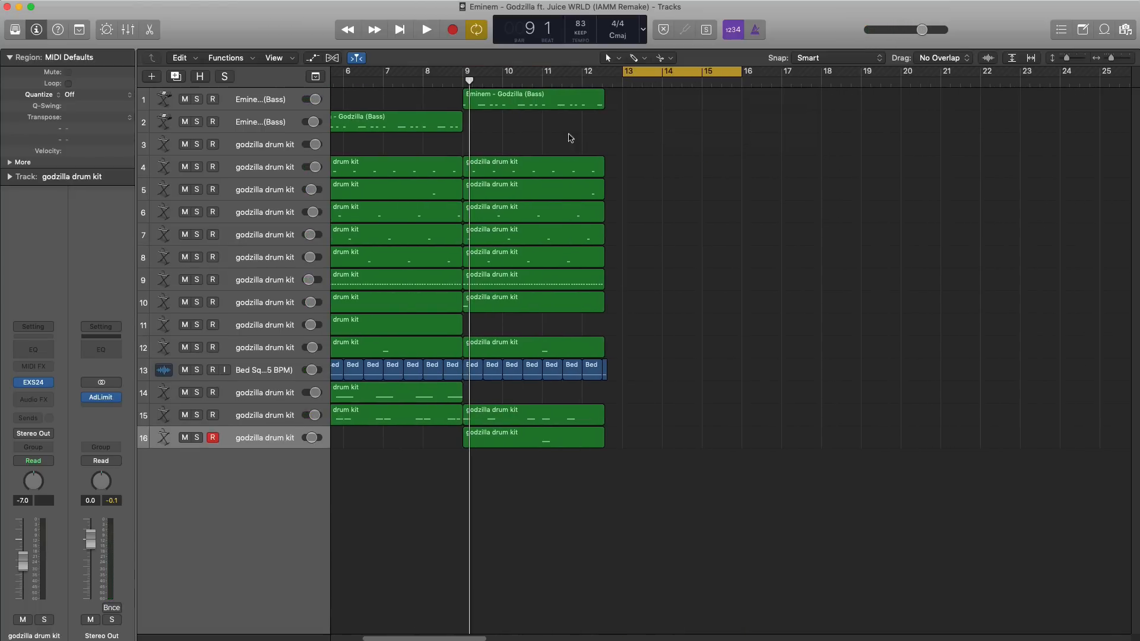
Add a software instrument track 17 and load String Ensemble Pizzicato from the Legacy Logic library's Orchestral Strings.
{"action": "left_click", "coordinate": [149, 82]}
{"action": "key", "text": "Return"}
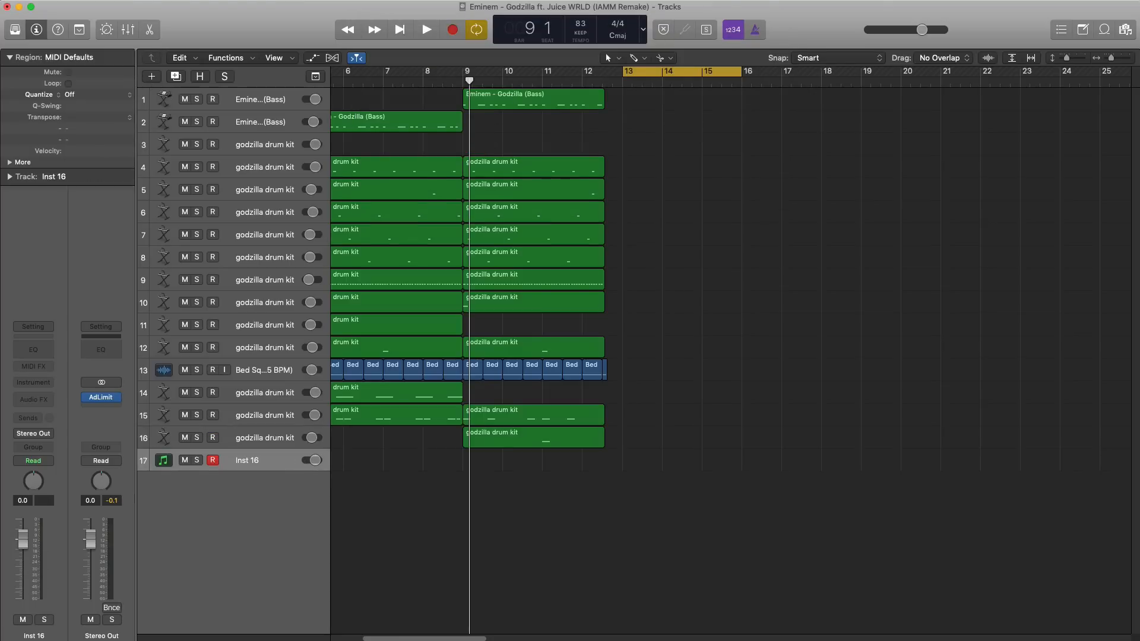
{"action": "left_click", "coordinate": [16, 29]}
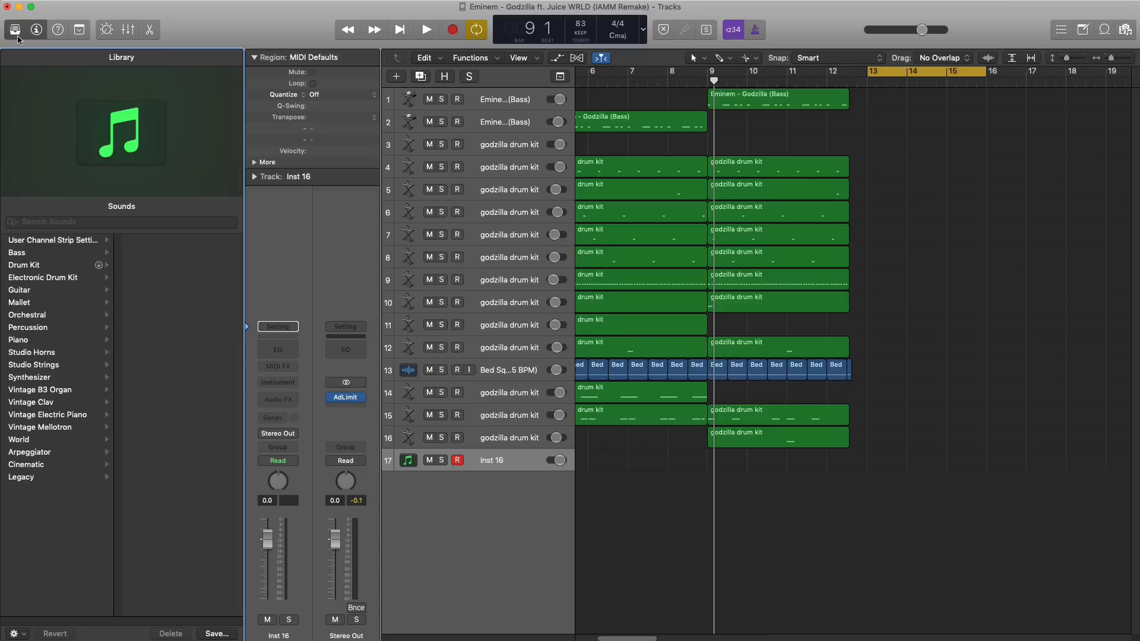
{"action": "left_click", "coordinate": [34, 480]}
{"action": "left_click", "coordinate": [166, 244]}
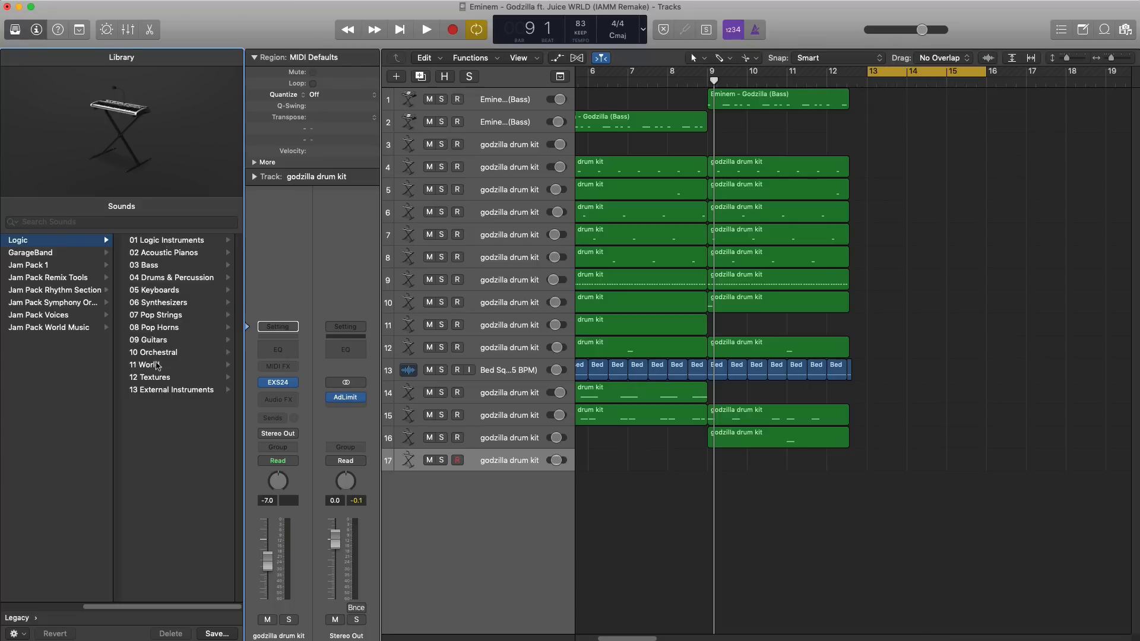
{"action": "left_click", "coordinate": [156, 353]}
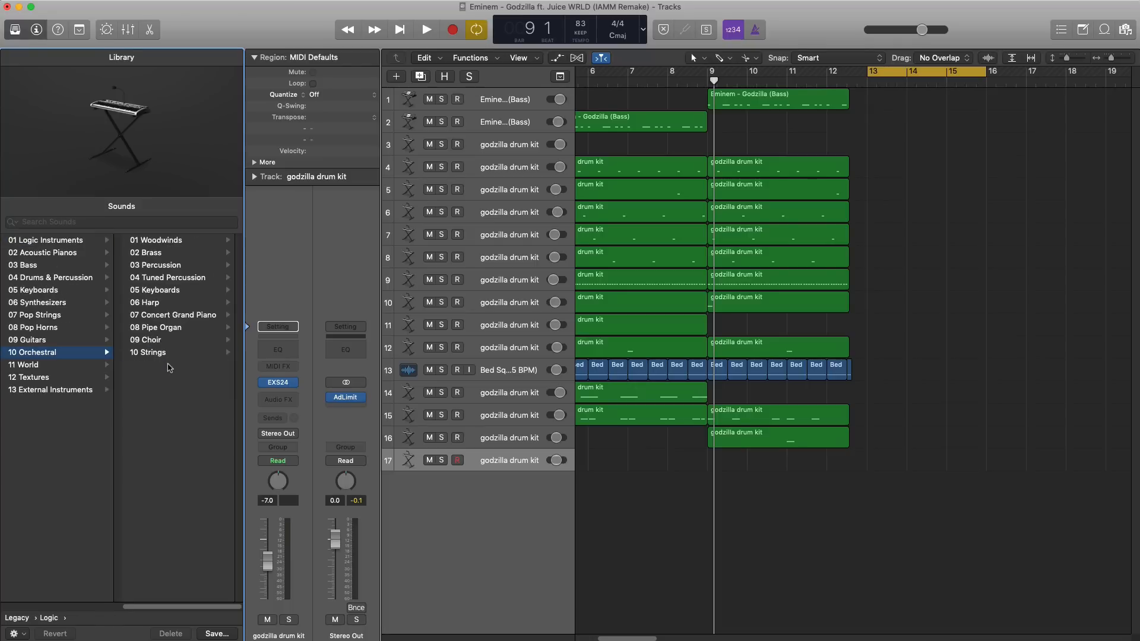
{"action": "left_click", "coordinate": [149, 353]}
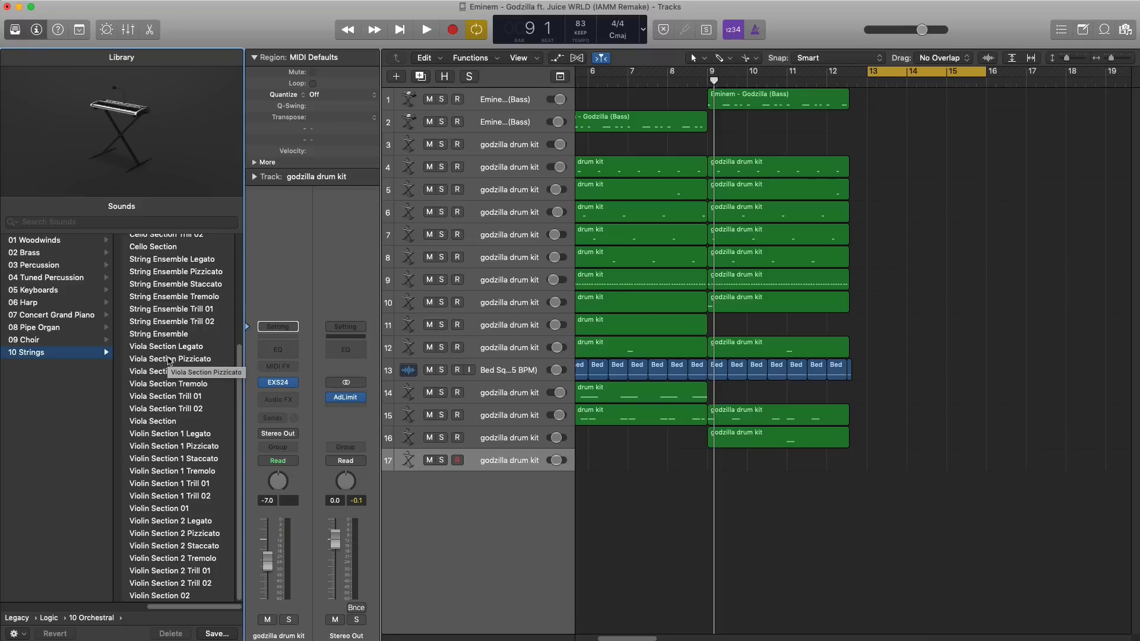
{"action": "scroll", "coordinate": [156, 457], "scroll_direction": "up", "scroll_amount": 4}
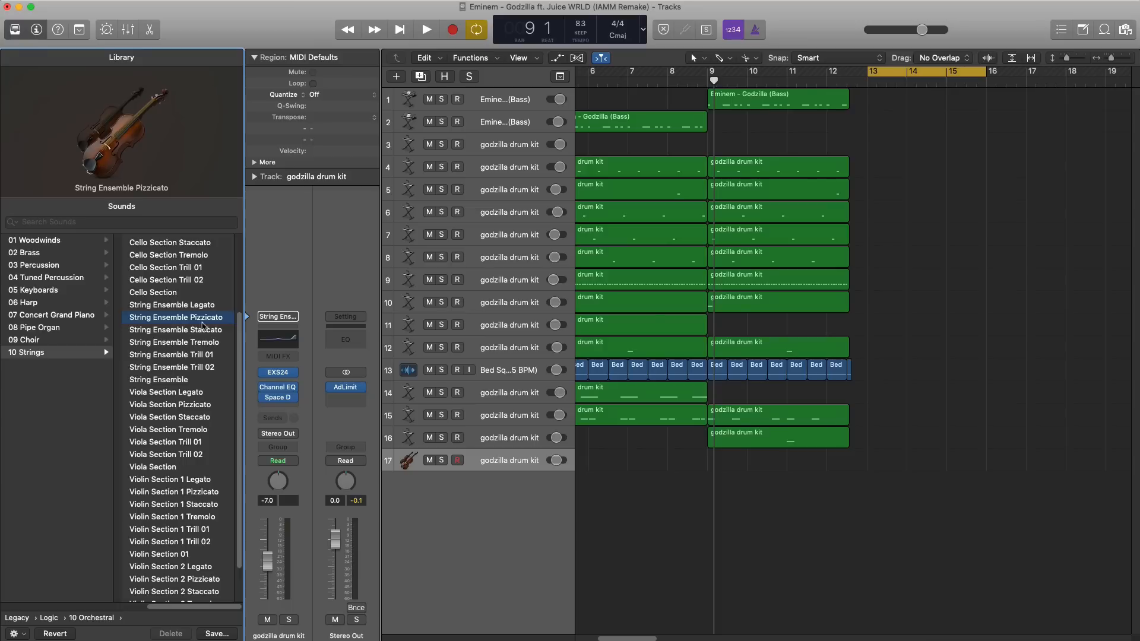
Create a region on track 17 spanning bars 13 to 16, open it in the Piano Roll, and hide the Library.
{"action": "left_click", "coordinate": [886, 465], "text": "super"}
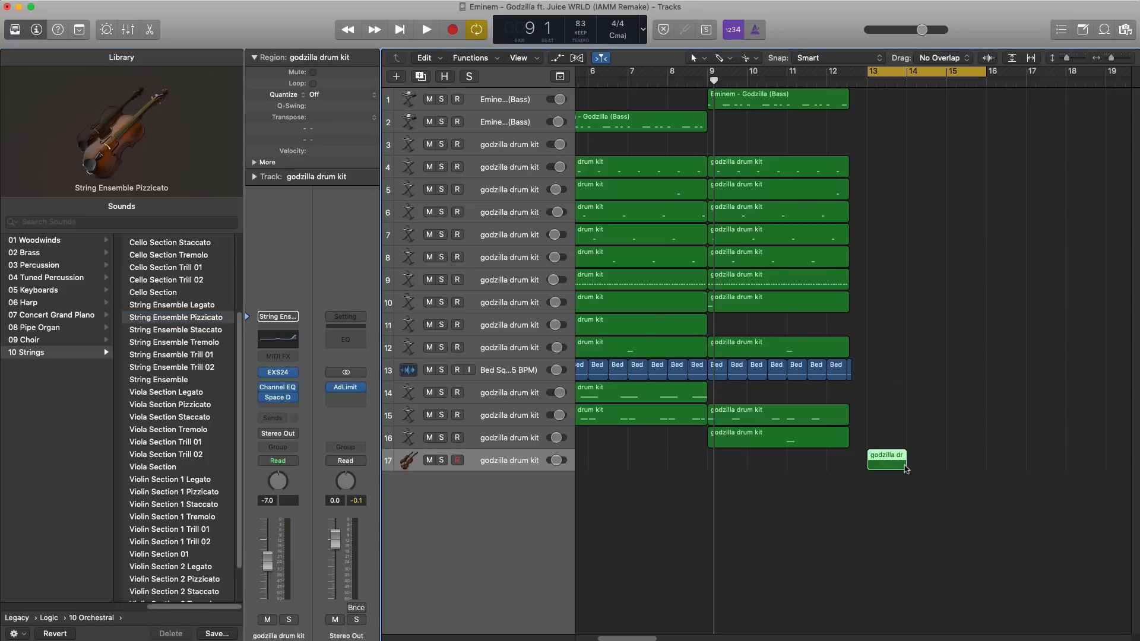
{"action": "left_click_drag", "start_coordinate": [906, 469], "coordinate": [985, 469]}
{"action": "double_click", "coordinate": [967, 465]}
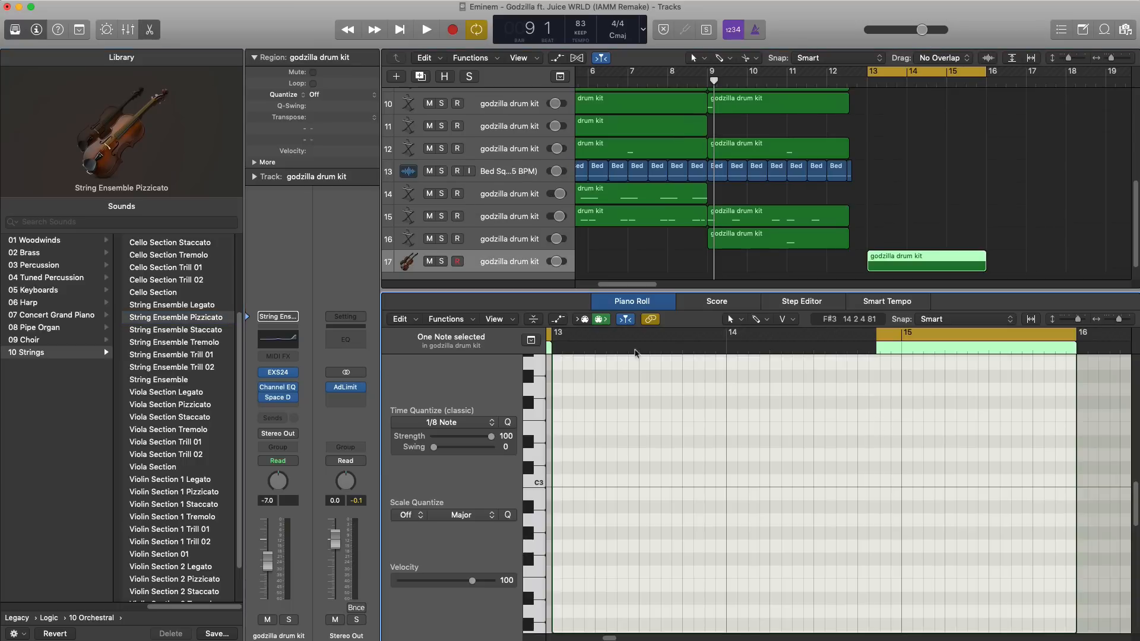
{"action": "key", "text": "space"}
{"action": "key", "text": "y"}
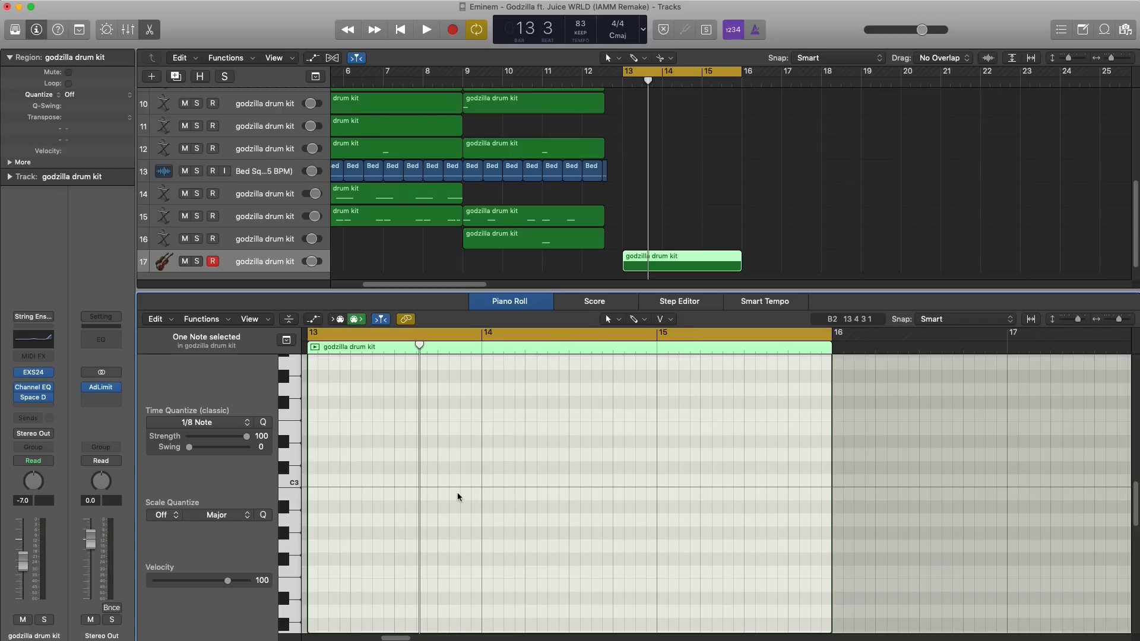
Add two D#2 notes in the strings region, at positions 13 1 1 and 13 2 3.
{"action": "key", "text": "space"}
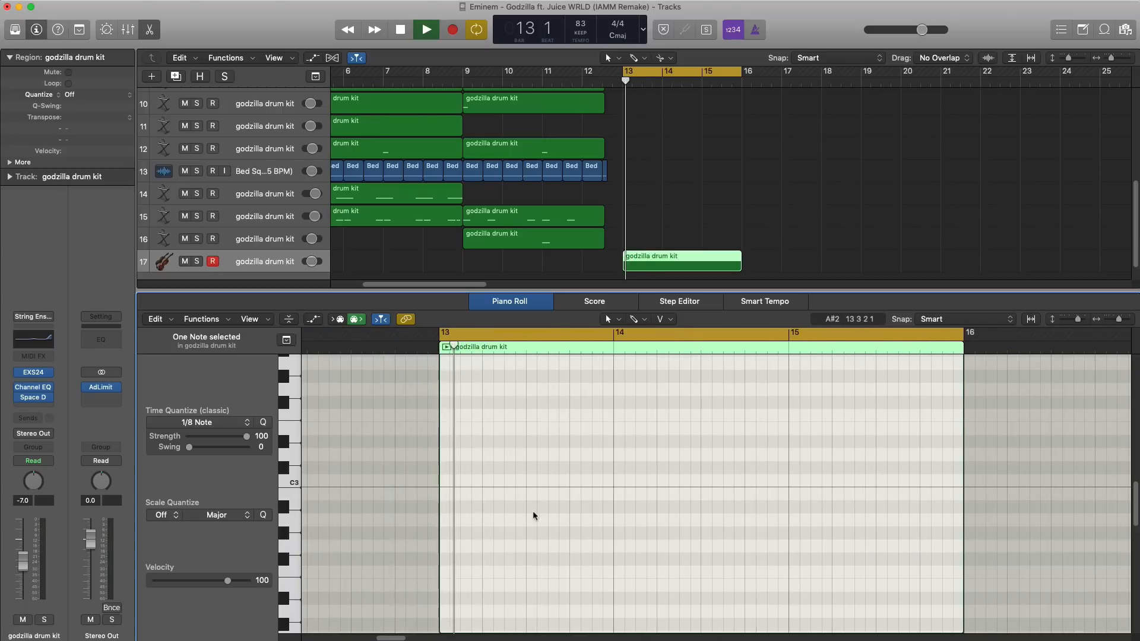
{"action": "key", "text": "space"}
{"action": "scroll", "coordinate": [468, 561], "scroll_direction": "down", "scroll_amount": 2}
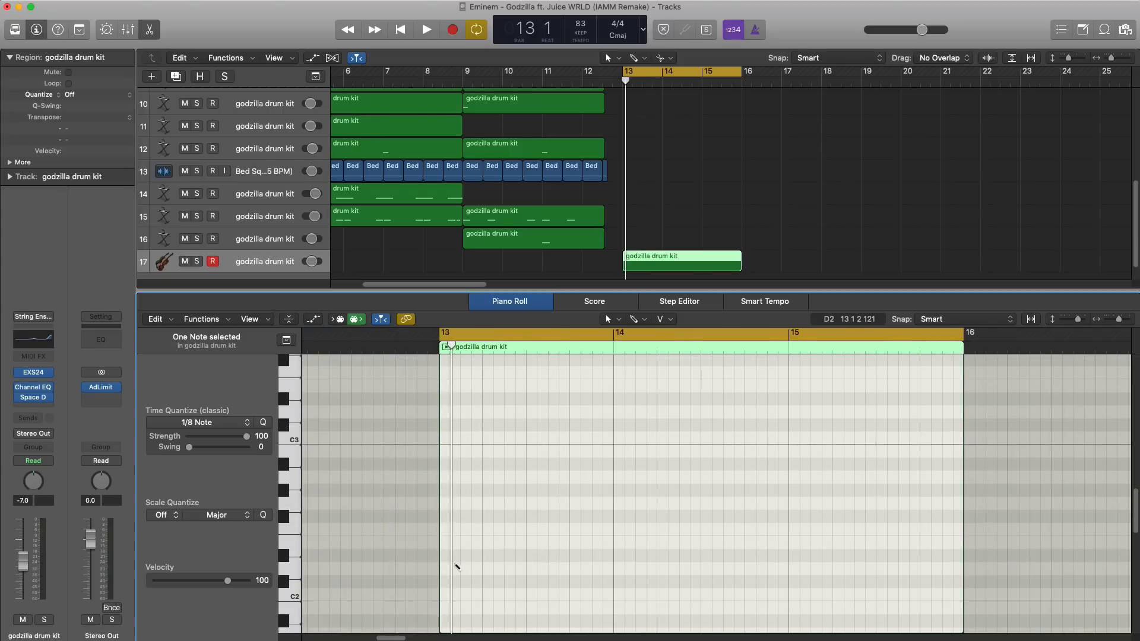
{"action": "left_click", "coordinate": [449, 558], "text": "super"}
{"action": "key", "text": "space"}
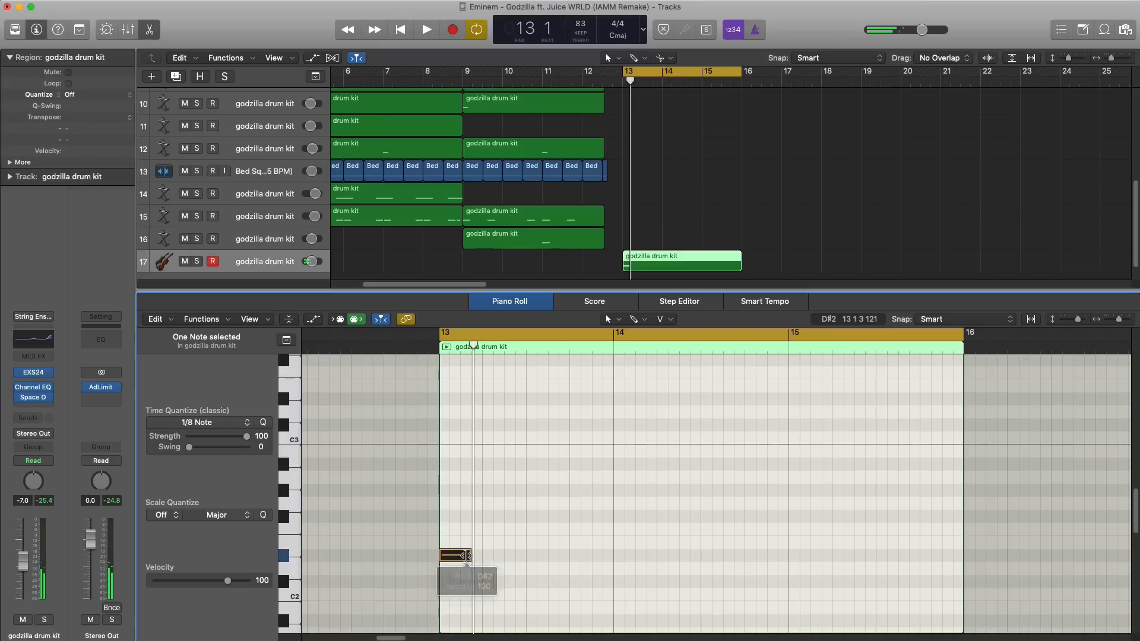
{"action": "key", "text": "space"}
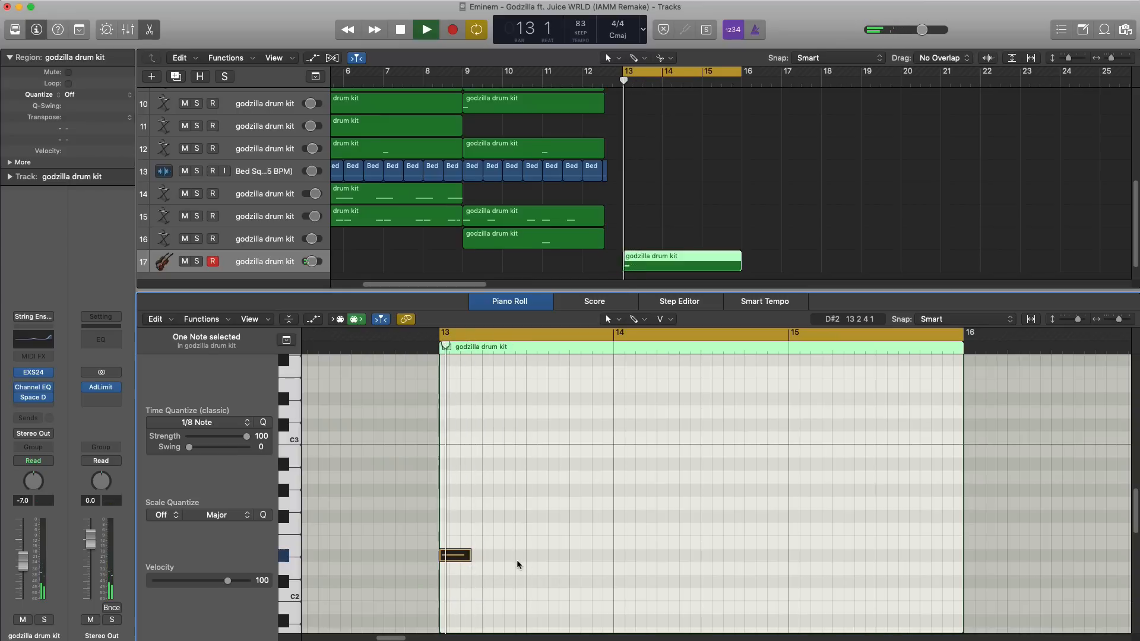
{"action": "left_click", "coordinate": [514, 558], "text": "super"}
{"action": "key", "text": "space"}
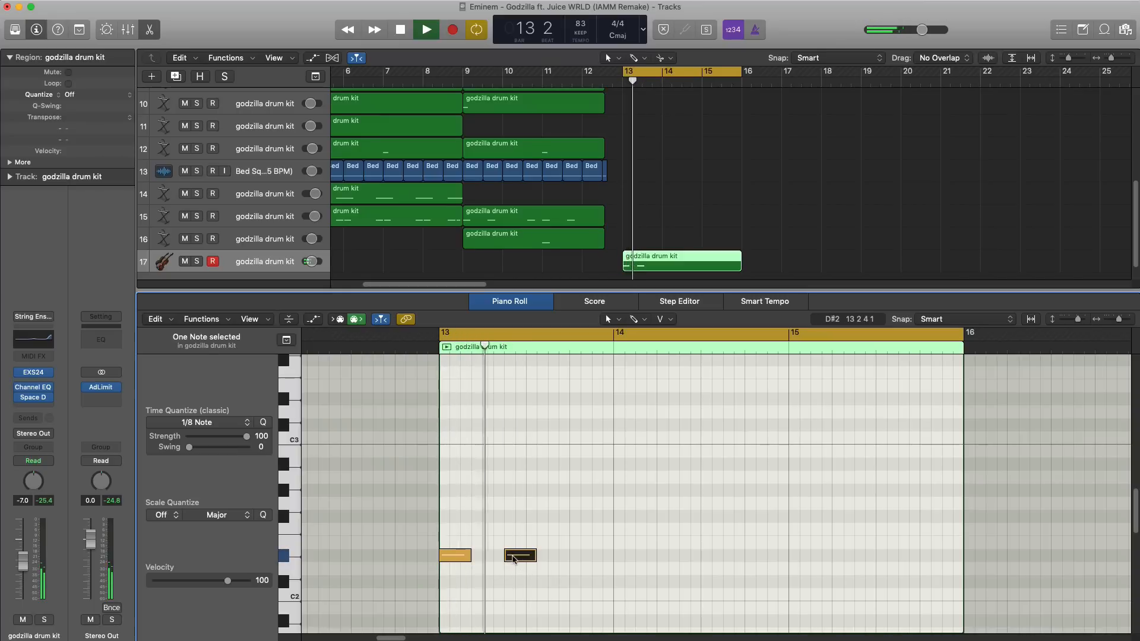
Shorten both D#2 notes to about an eighth note and add an F2 note at 13 2 4.
{"action": "left_click_drag", "start_coordinate": [555, 576], "coordinate": [459, 545]}
{"action": "left_click_drag", "start_coordinate": [535, 555], "coordinate": [522, 527]}
{"action": "key", "text": "space"}
{"action": "left_click", "coordinate": [540, 562]}
{"action": "key", "text": "space"}
{"action": "left_click", "coordinate": [537, 542], "text": "ctrl+alt"}
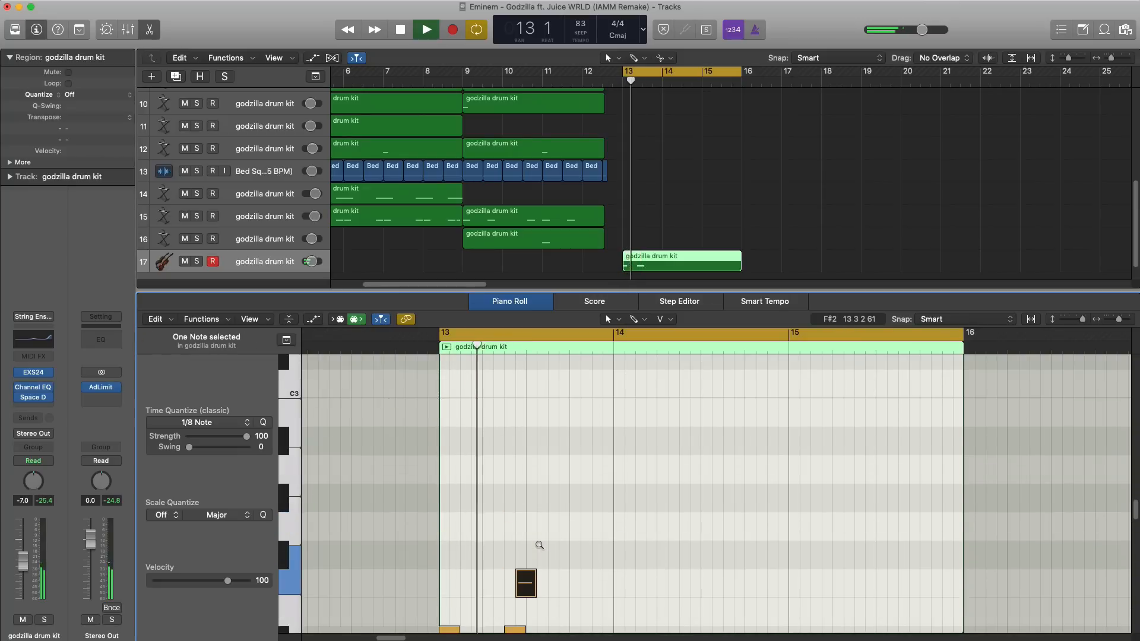
{"action": "scroll", "coordinate": [539, 544], "scroll_direction": "down", "scroll_amount": 4}
{"action": "key", "text": "space"}
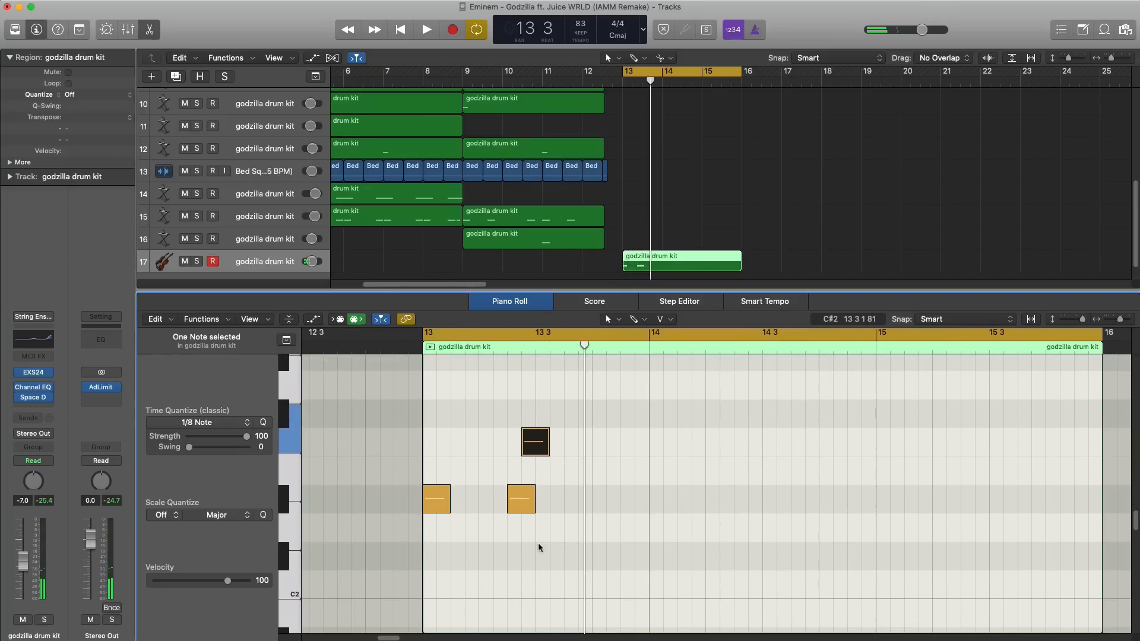
Shorten the three strings notes in bar 13 to a sixteenth note each and play them back.
{"action": "left_click", "coordinate": [536, 507]}
{"action": "key", "text": "space"}
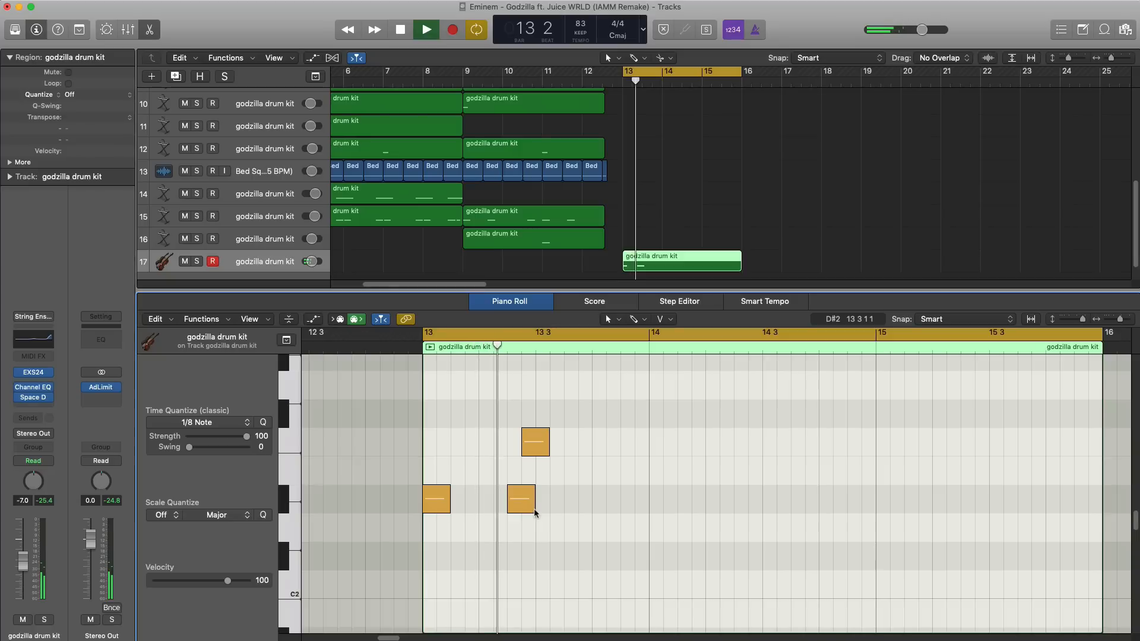
{"action": "key", "text": "space"}
{"action": "left_click_drag", "start_coordinate": [527, 509], "coordinate": [514, 509]}
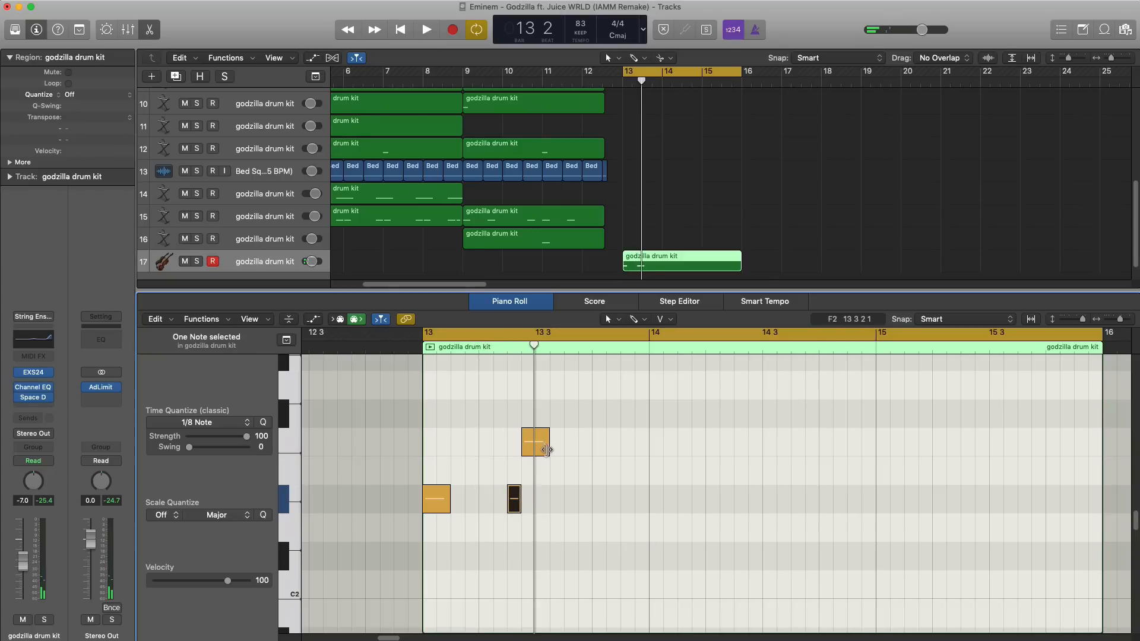
{"action": "left_click_drag", "start_coordinate": [546, 444], "coordinate": [534, 444]}
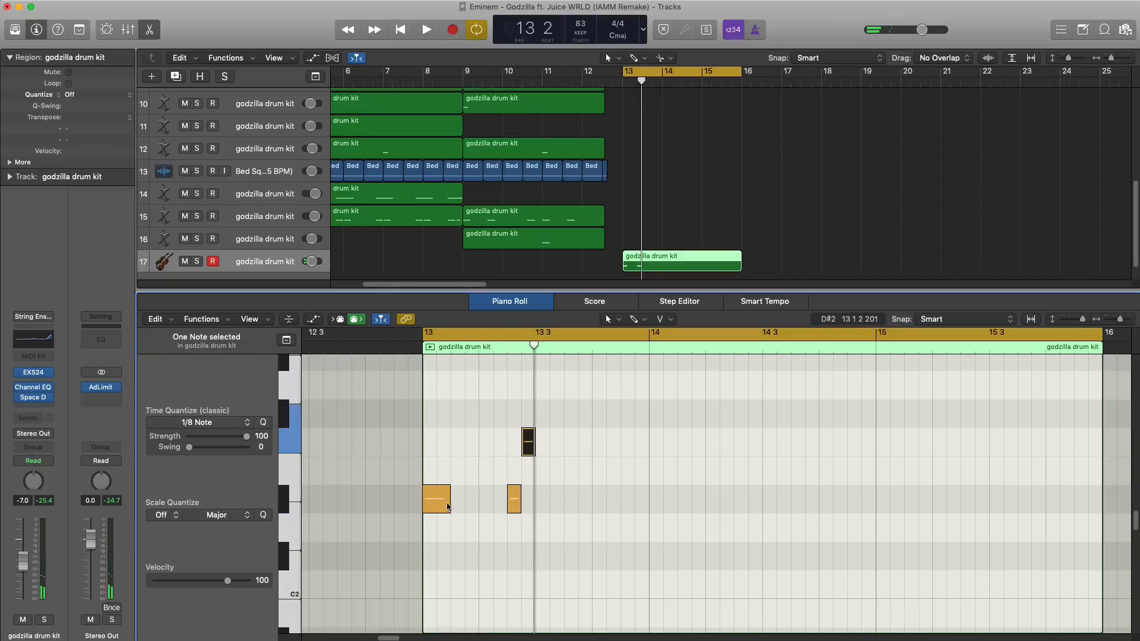
{"action": "left_click_drag", "start_coordinate": [448, 506], "coordinate": [433, 506]}
{"action": "key", "text": "space"}
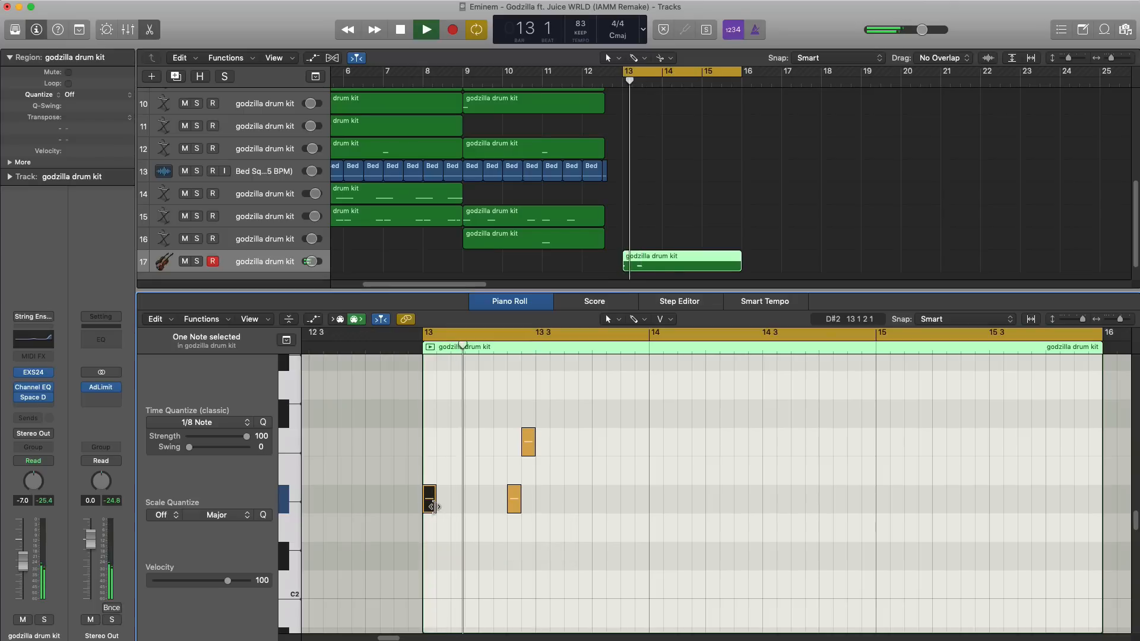
{"action": "key", "text": "space"}
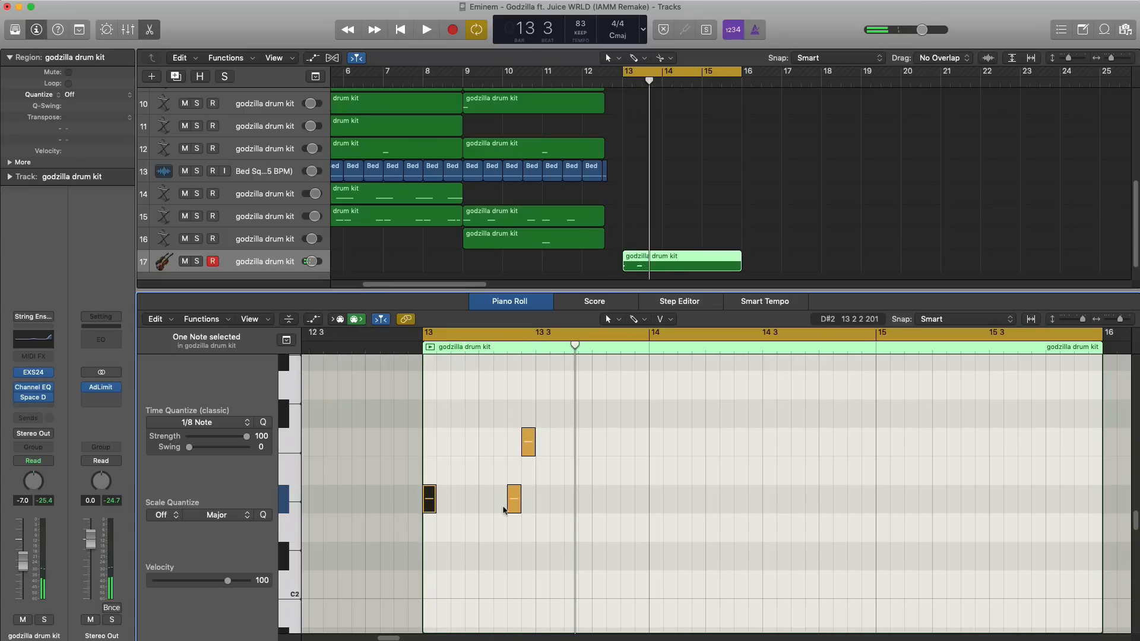
Add sixteenth-length F#2 notes at positions 13 3 1 and 13 3 4.
{"action": "key", "text": "space"}
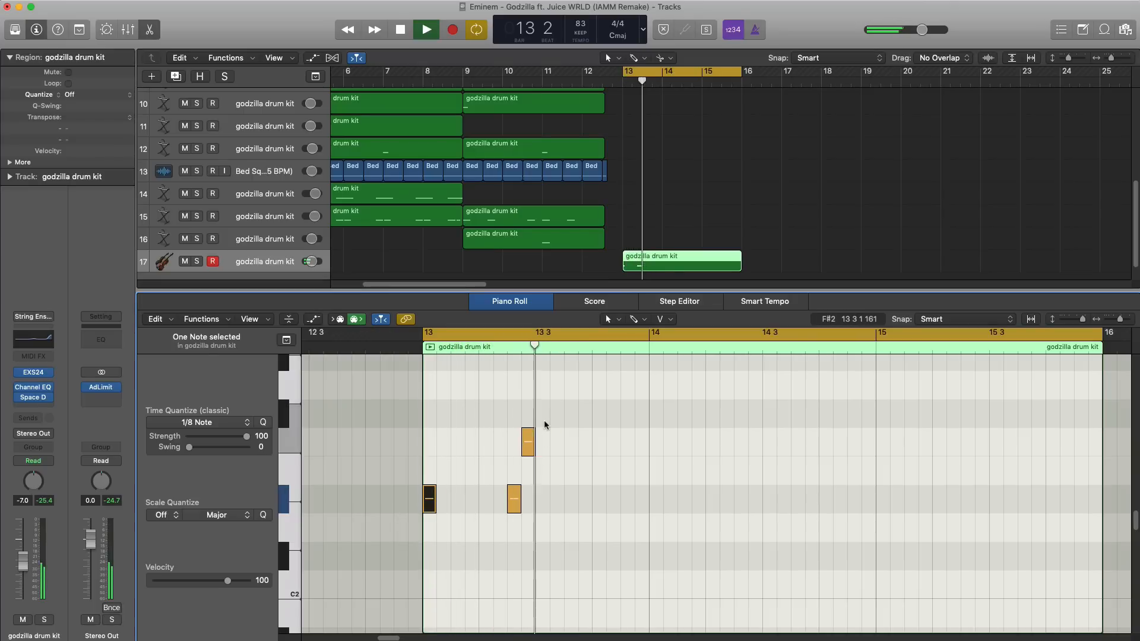
{"action": "key", "text": "space"}
{"action": "left_click", "coordinate": [543, 419], "text": "super"}
{"action": "key", "text": "space"}
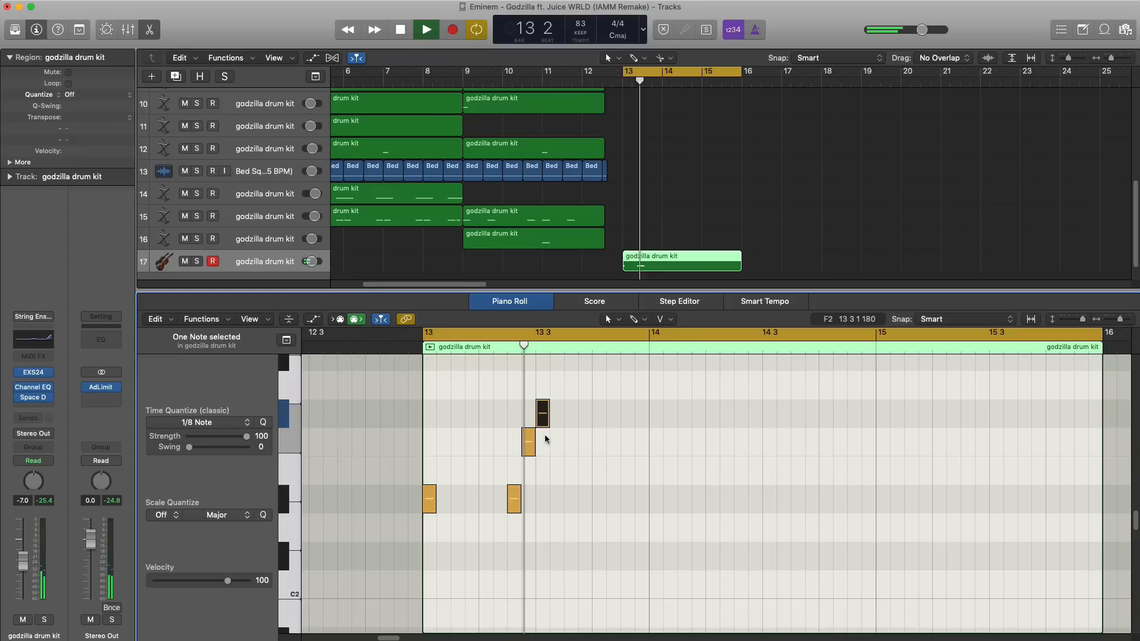
{"action": "left_click", "coordinate": [585, 419], "text": "super"}
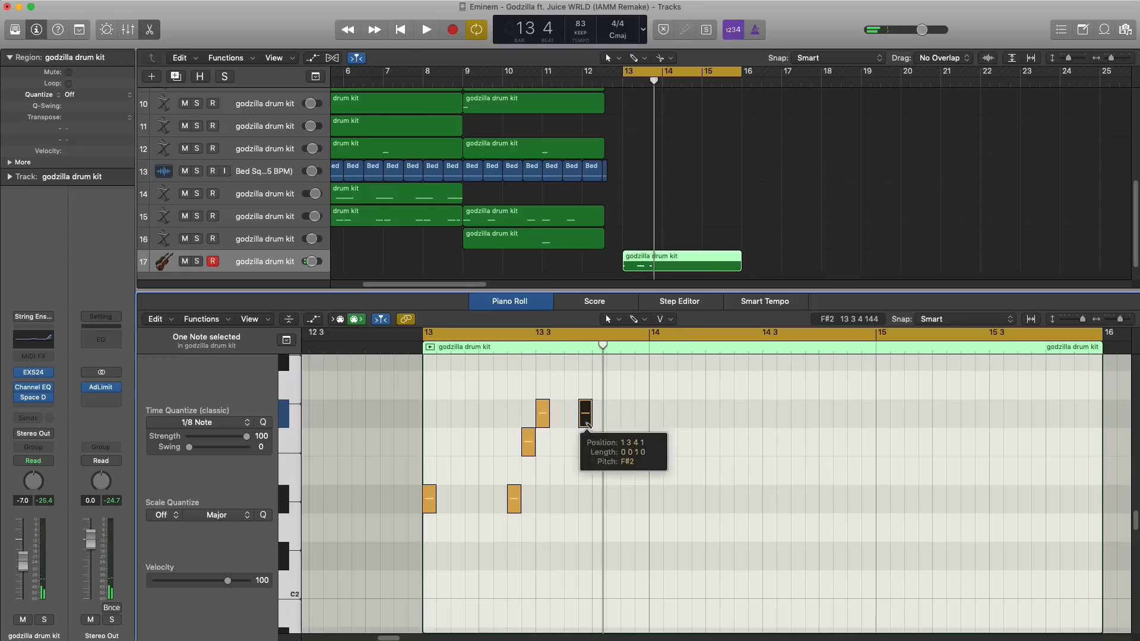
{"action": "key", "text": "space"}
Add a sixth note in bar 13, place it on F2 at position 13 4 2, and play back the phrase.
{"action": "key", "text": "super+Up"}
{"action": "key", "text": "super+Up"}
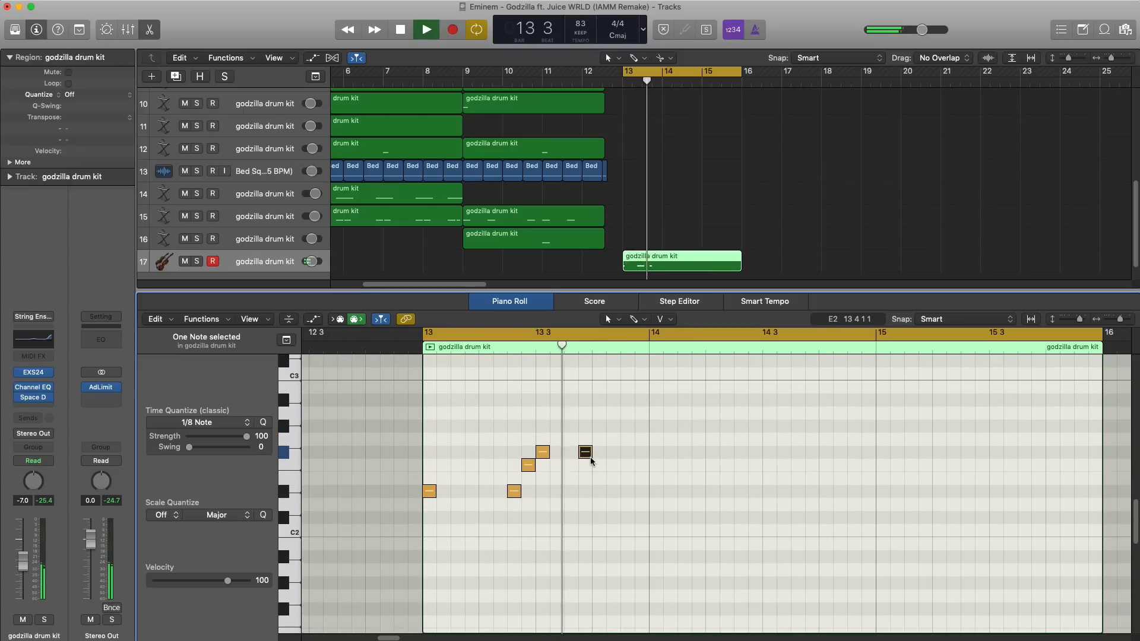
{"action": "left_click", "coordinate": [635, 453], "text": "super"}
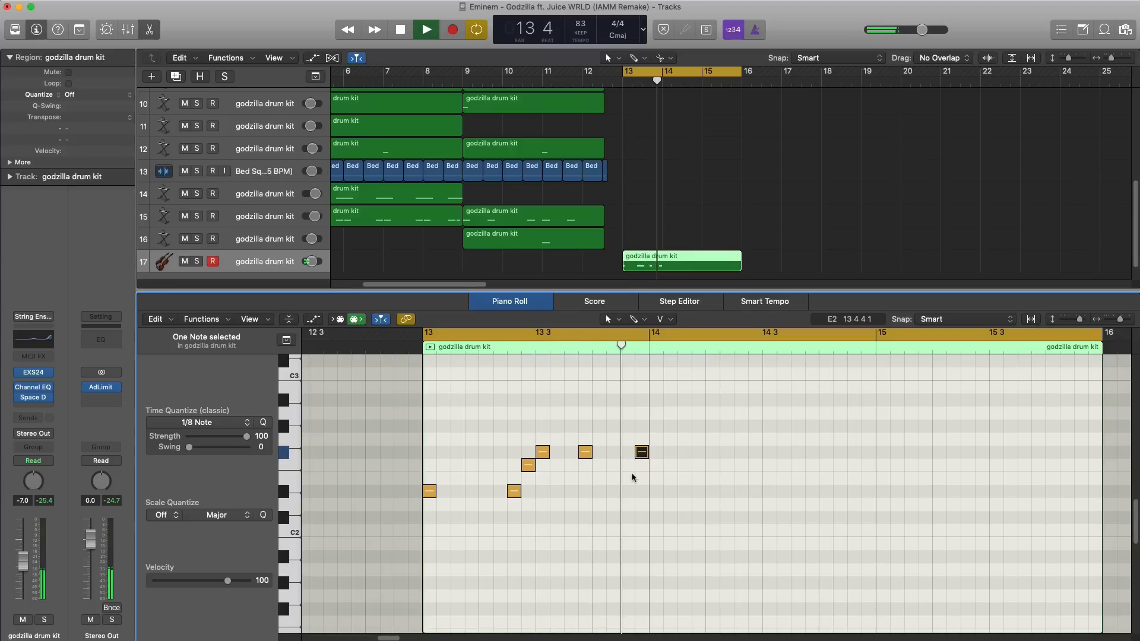
{"action": "left_click_drag", "start_coordinate": [641, 452], "coordinate": [640, 466]}
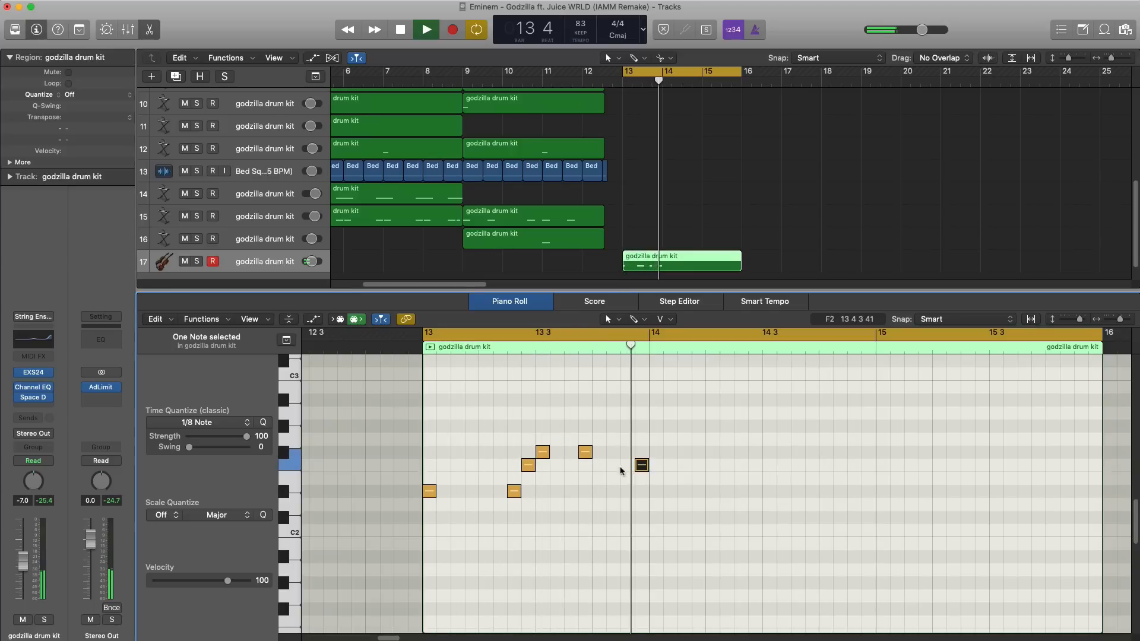
{"action": "key", "text": "space"}
{"action": "left_click_drag", "start_coordinate": [639, 467], "coordinate": [608, 470]}
{"action": "key", "text": "space"}
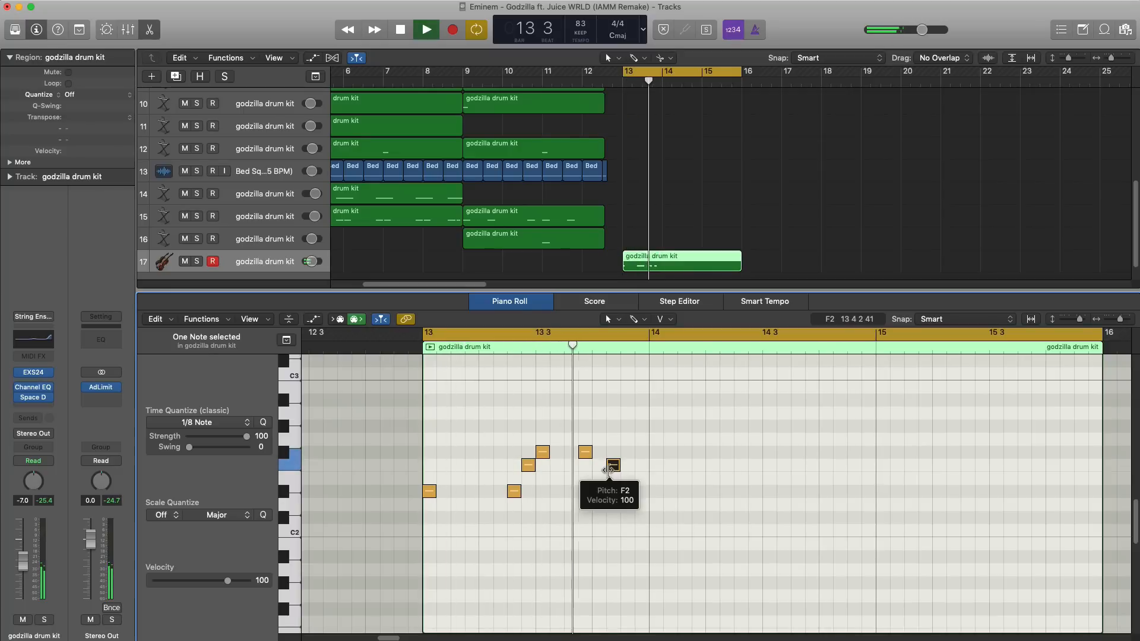
{"action": "key", "text": "space"}
{"action": "key", "text": "space"}
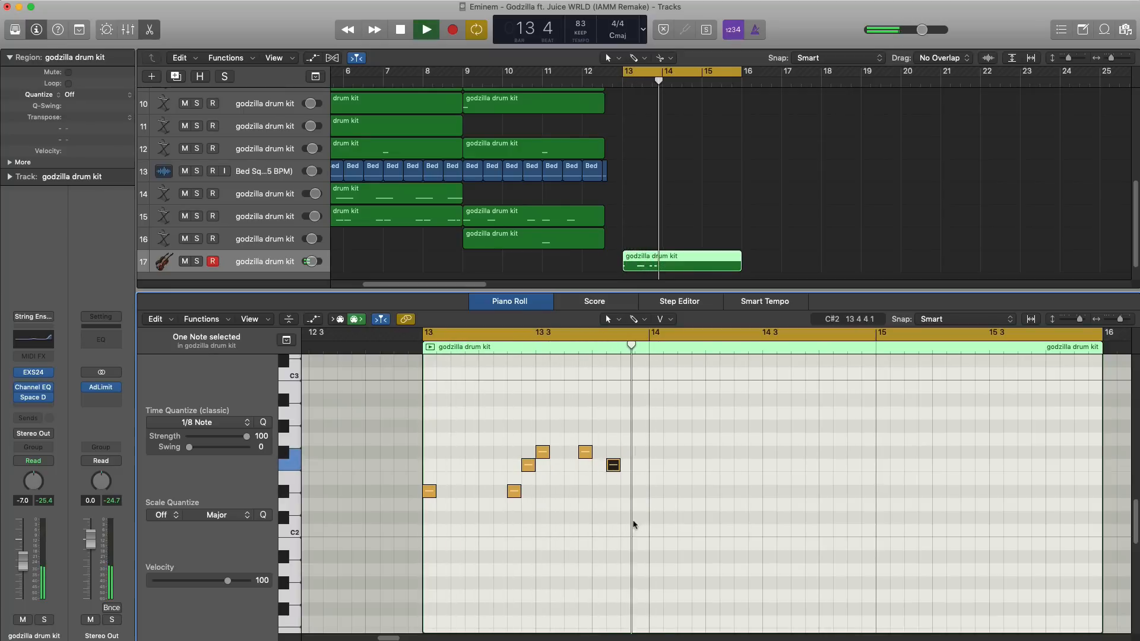
{"action": "key", "text": "space"}
Copy the six-note phrase from bar 13 to the start of bar 14 and play it back.
{"action": "left_click_drag", "start_coordinate": [706, 534], "coordinate": [406, 433]}
{"action": "key", "text": "space"}
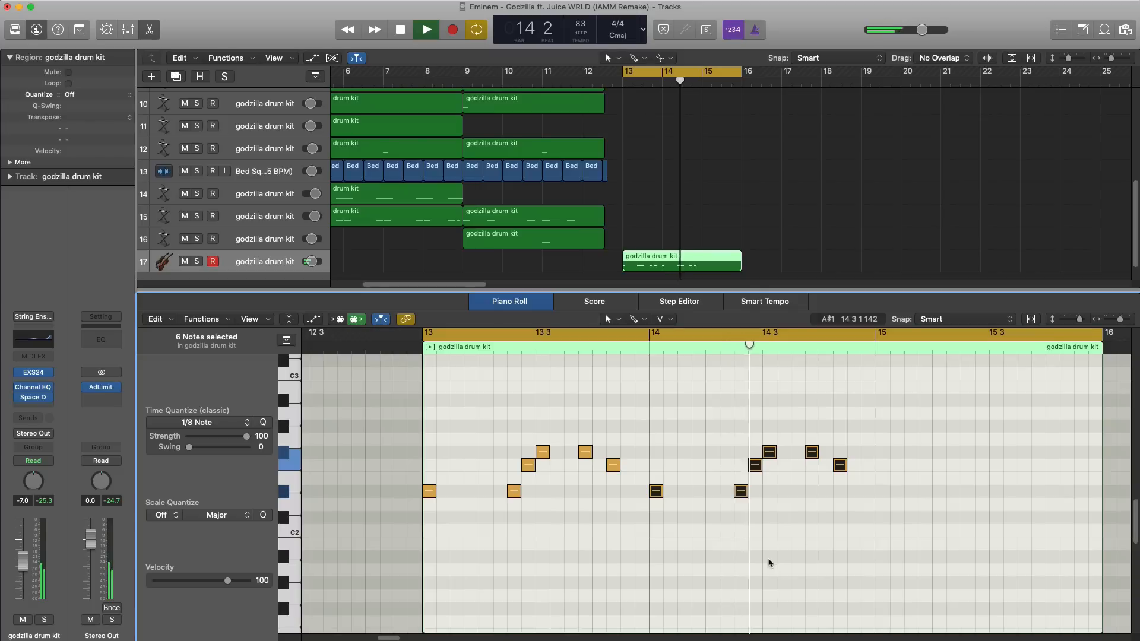
{"action": "key", "text": "space"}
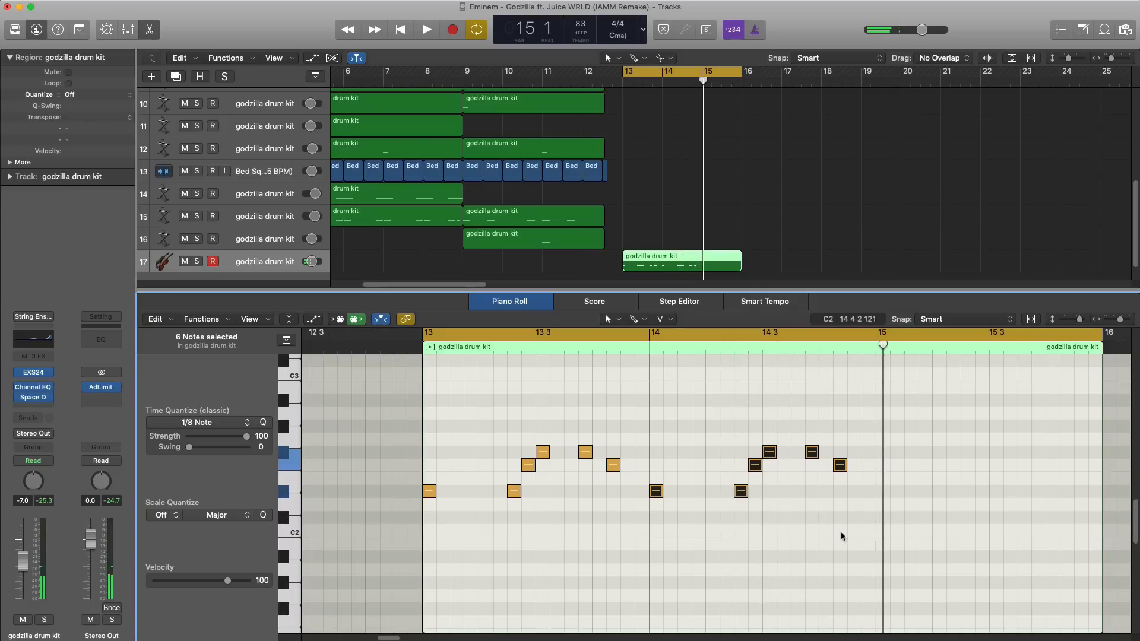
Copy all twelve notes of bars 13 and 14 down one octave, starting on D#1, and play back the result.
{"action": "left_click_drag", "start_coordinate": [885, 525], "coordinate": [338, 403]}
{"action": "scroll", "coordinate": [413, 532], "scroll_direction": "down", "scroll_amount": 4}
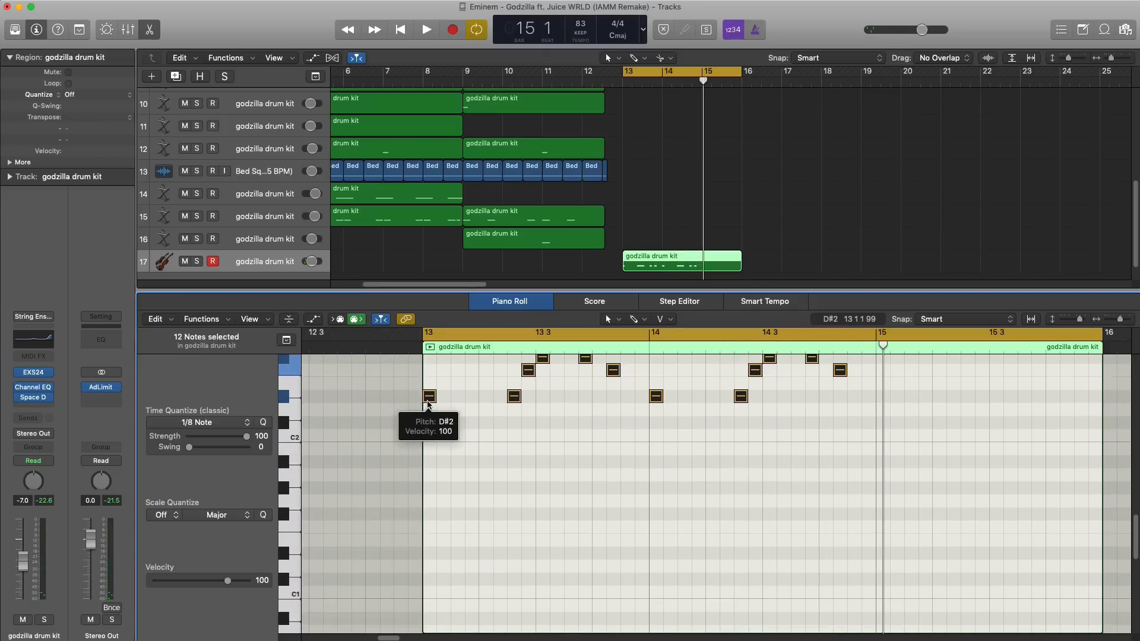
{"action": "left_click_drag", "start_coordinate": [429, 401], "coordinate": [428, 559]}
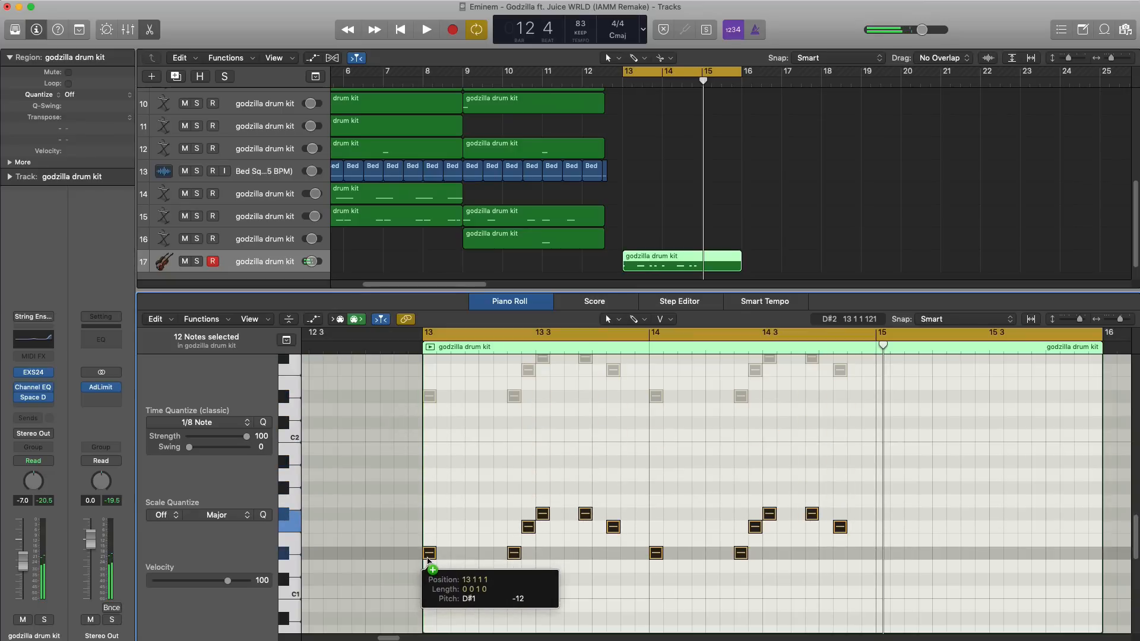
{"action": "key", "text": "space"}
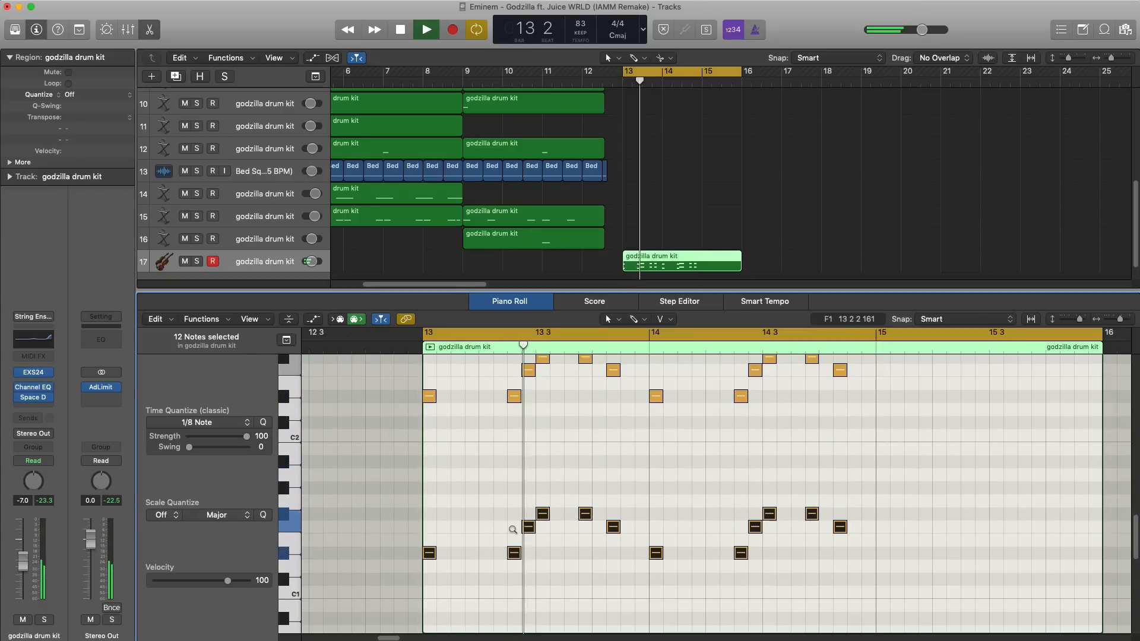
{"action": "key", "text": "super+Up"}
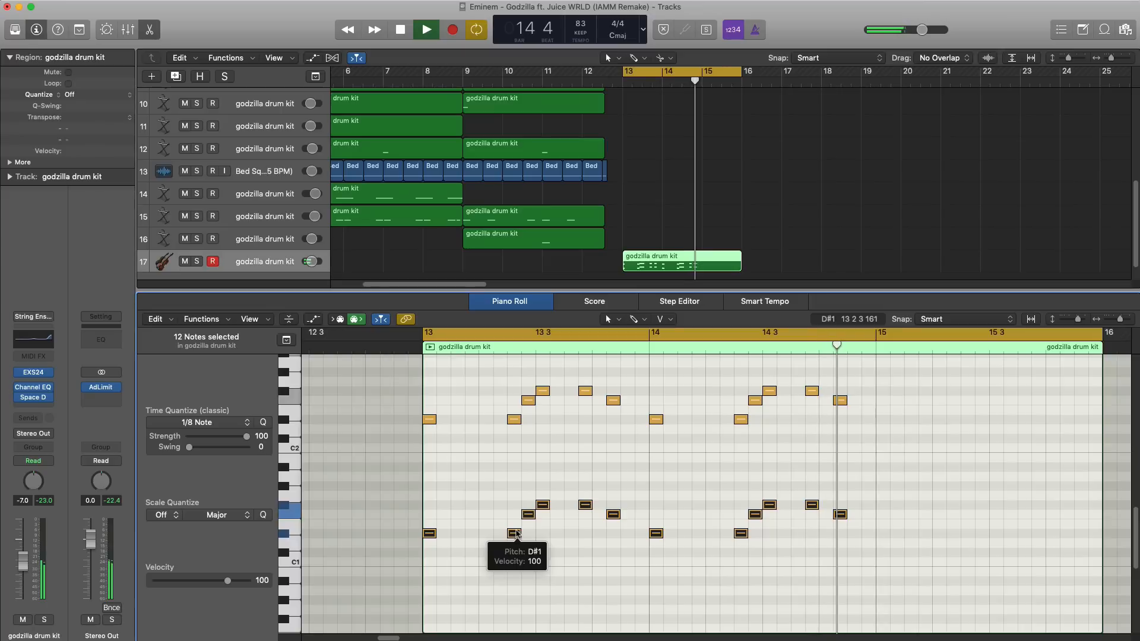
Copy all 24 notes of bars 13 and 14 to the start of bar 15, extend the cycle range to bar 17, and play back.
{"action": "key", "text": "space"}
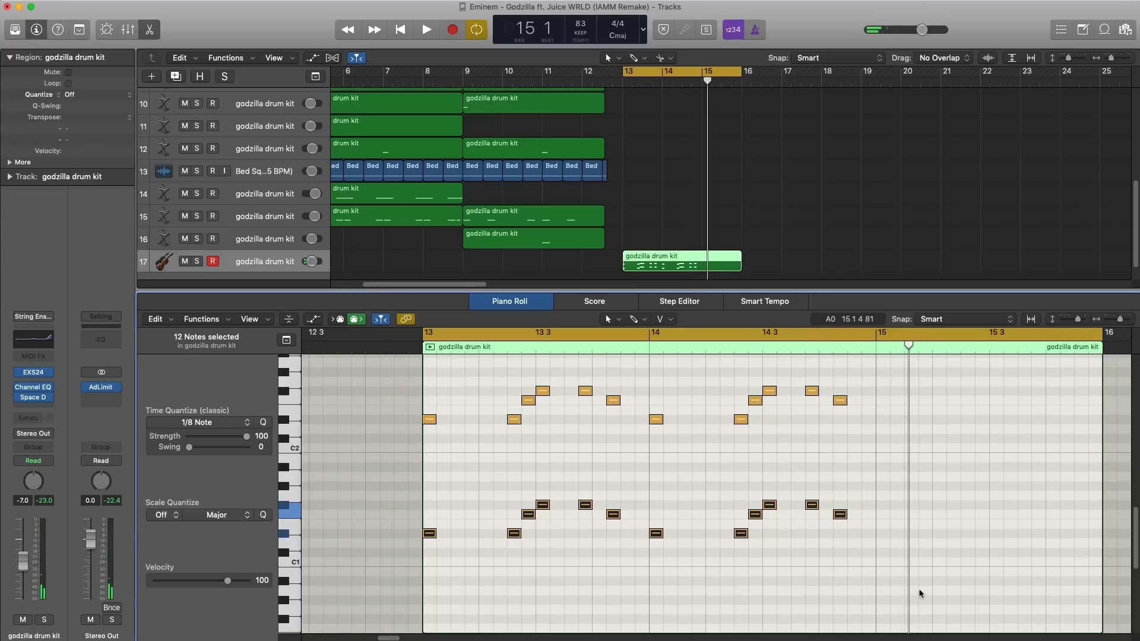
{"action": "left_click_drag", "start_coordinate": [920, 594], "coordinate": [427, 389]}
{"action": "key", "text": "super+c"}
{"action": "key", "text": "super+v"}
{"action": "key", "text": "space"}
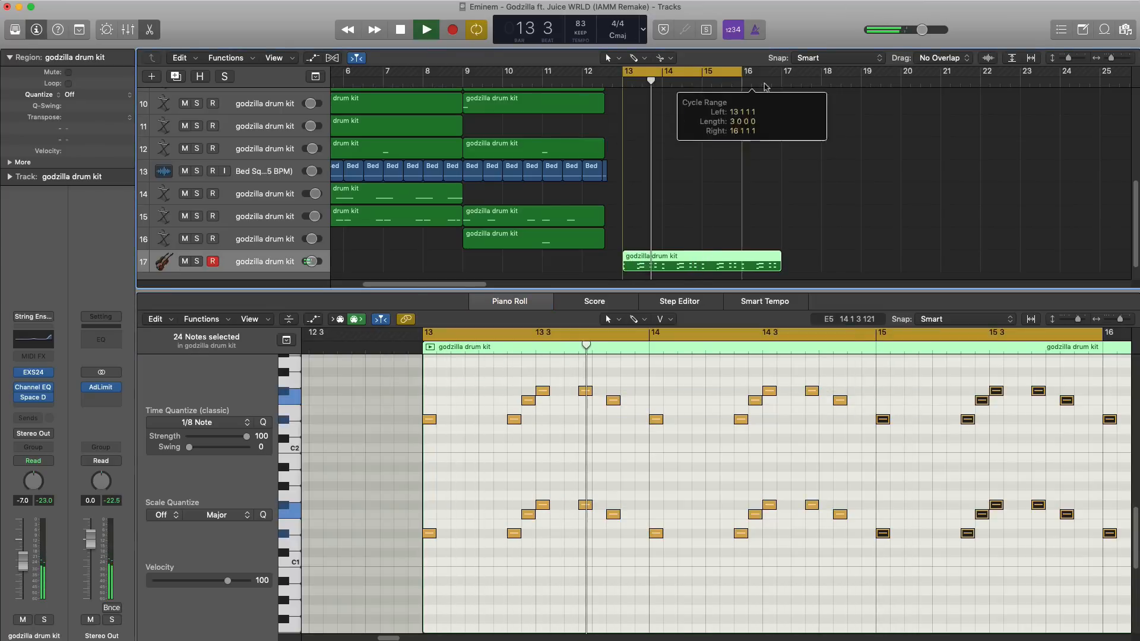
{"action": "left_click_drag", "start_coordinate": [764, 87], "coordinate": [783, 86]}
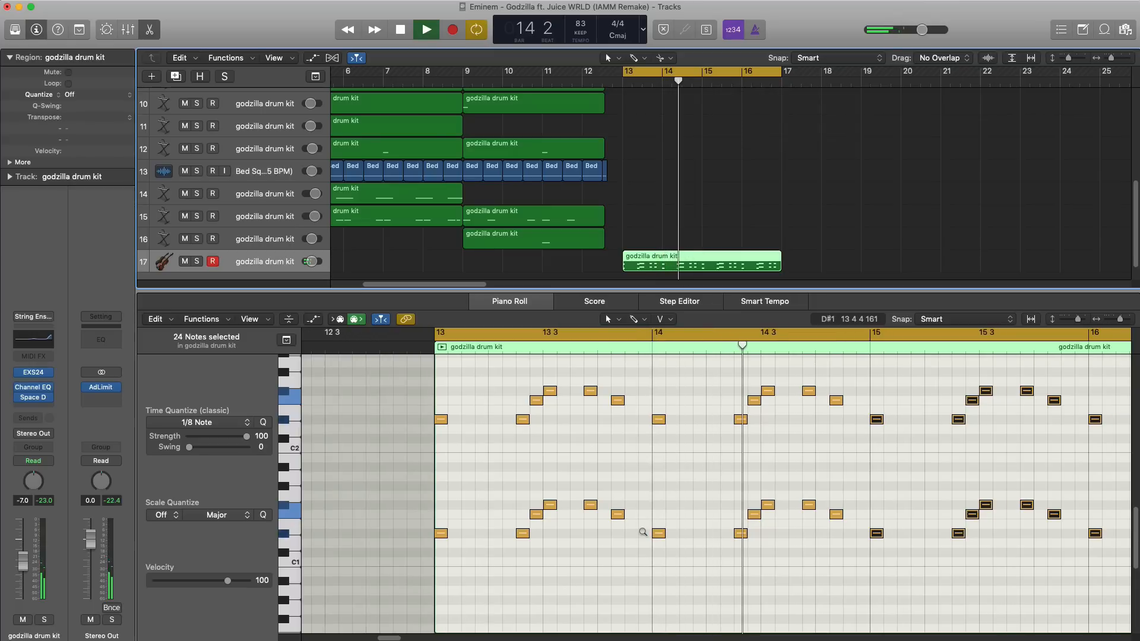
{"action": "scroll", "coordinate": [643, 532], "scroll_direction": "down", "scroll_amount": 3}
{"action": "key", "text": "space"}
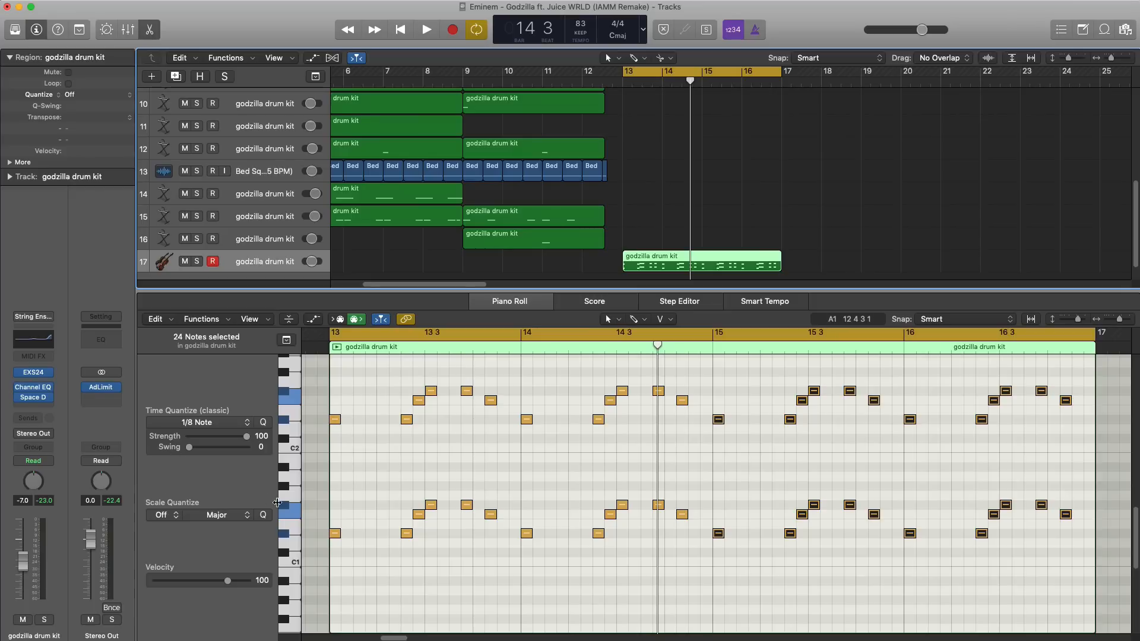
In the strings track's Channel EQ, enable a low cut at 114 Hz with a 48 dB/Oct slope while the phrase plays.
{"action": "left_click", "coordinate": [34, 392]}
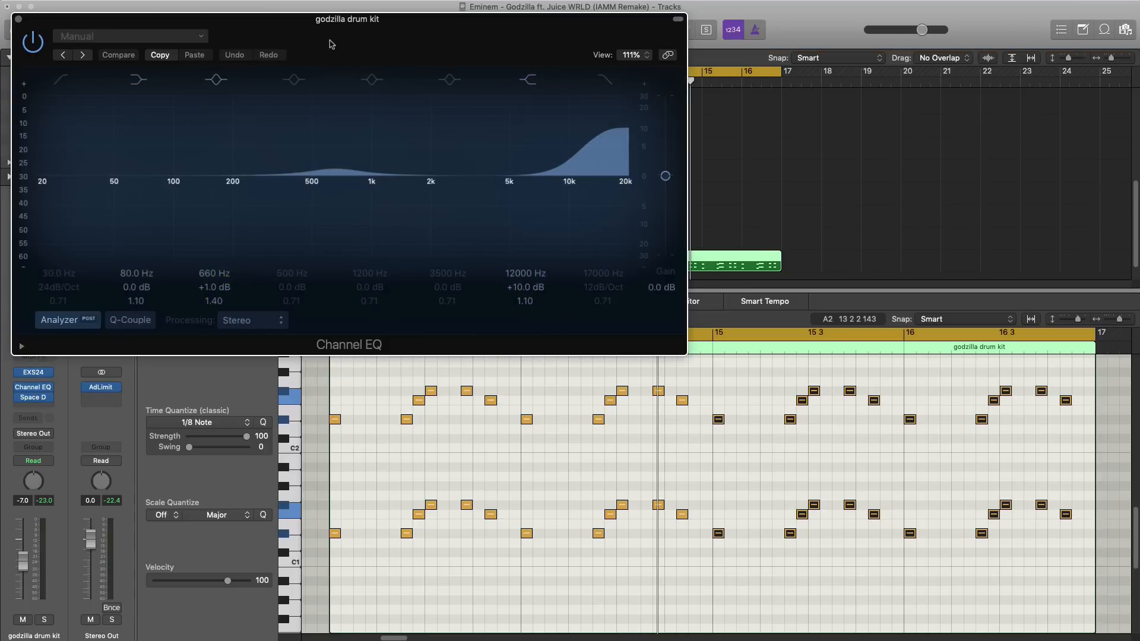
{"action": "left_click_drag", "start_coordinate": [331, 44], "coordinate": [591, 187]}
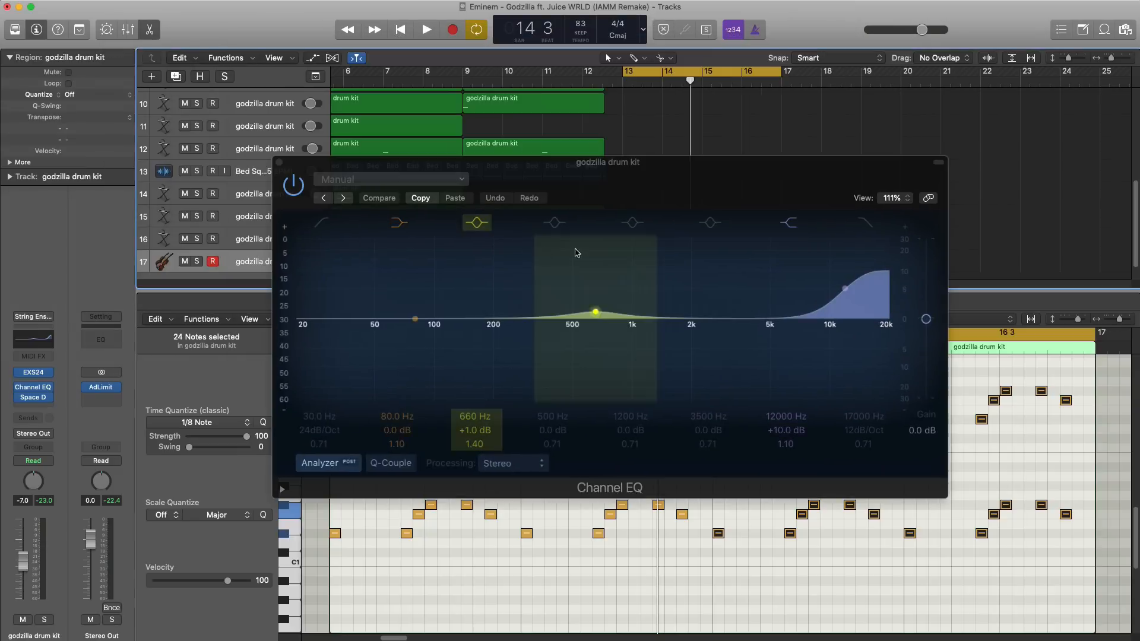
{"action": "key", "text": "space"}
{"action": "left_click", "coordinate": [326, 411]}
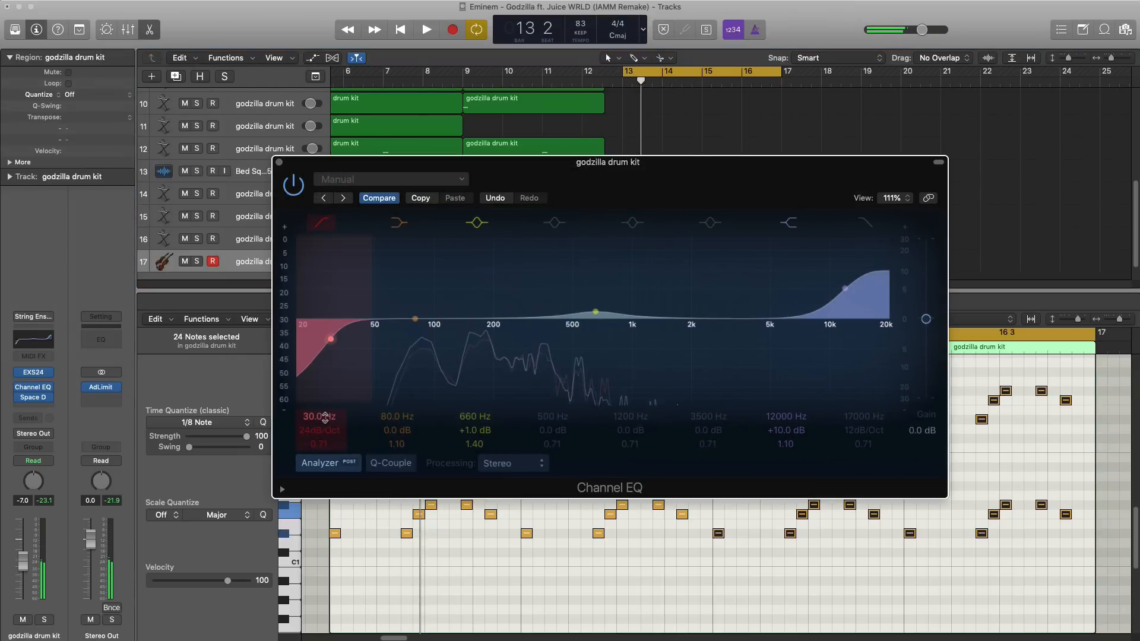
{"action": "left_click_drag", "start_coordinate": [325, 412], "coordinate": [325, 363]}
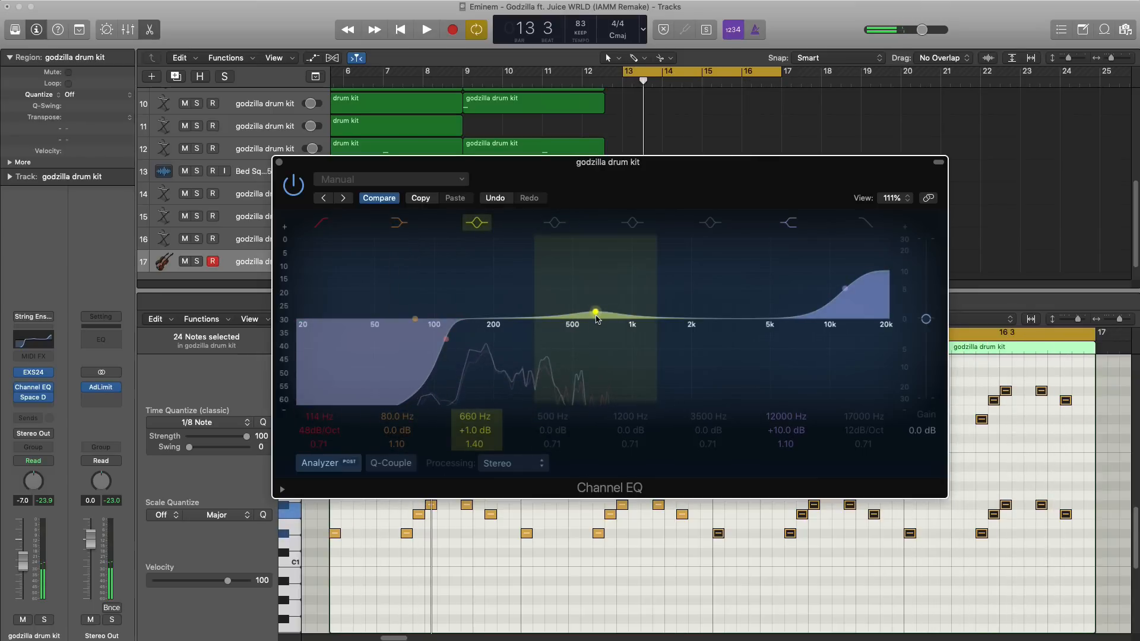
Set the 660 Hz bell band of the Channel EQ to 180 Hz with a -4.0 dB gain and close the plug-in.
{"action": "left_click_drag", "start_coordinate": [598, 318], "coordinate": [474, 330]}
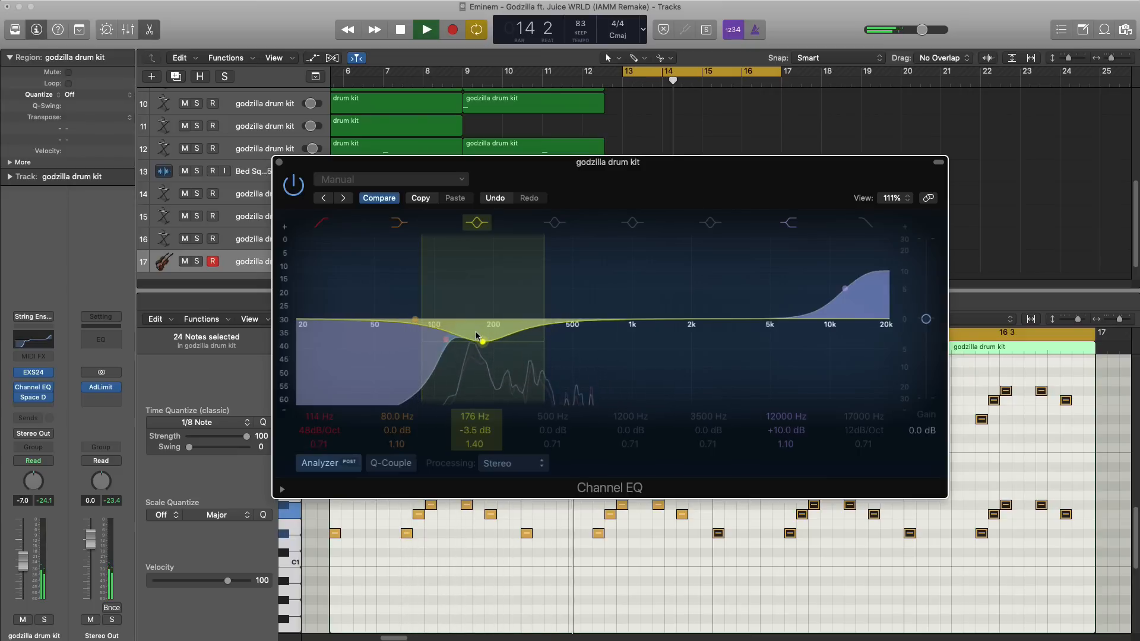
{"action": "left_click_drag", "start_coordinate": [476, 334], "coordinate": [476, 336]}
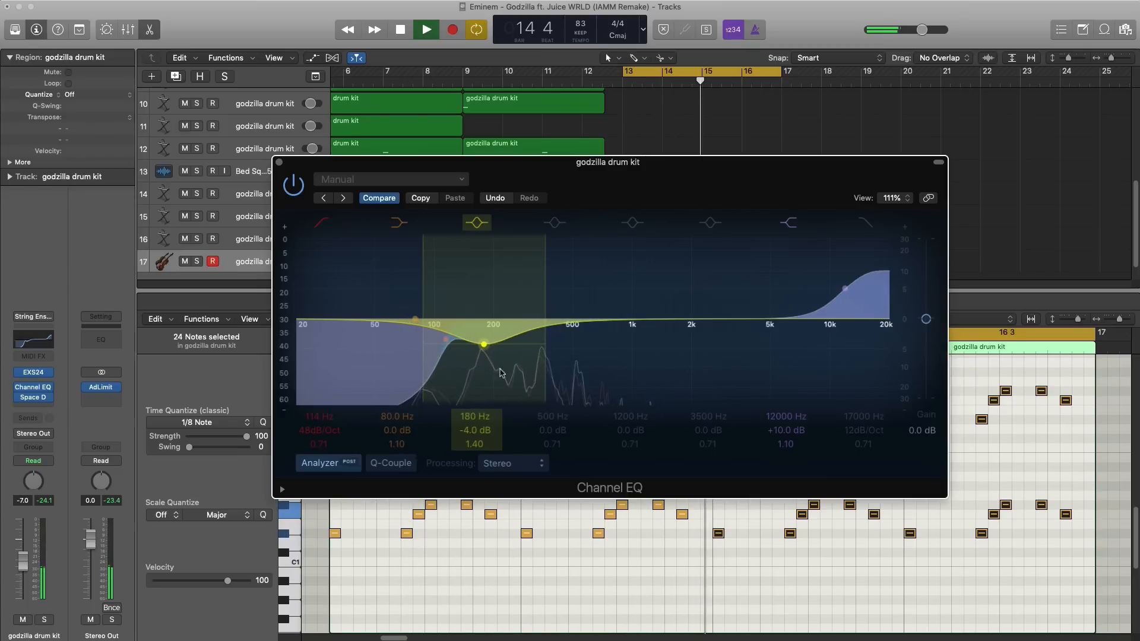
{"action": "left_click", "coordinate": [279, 163]}
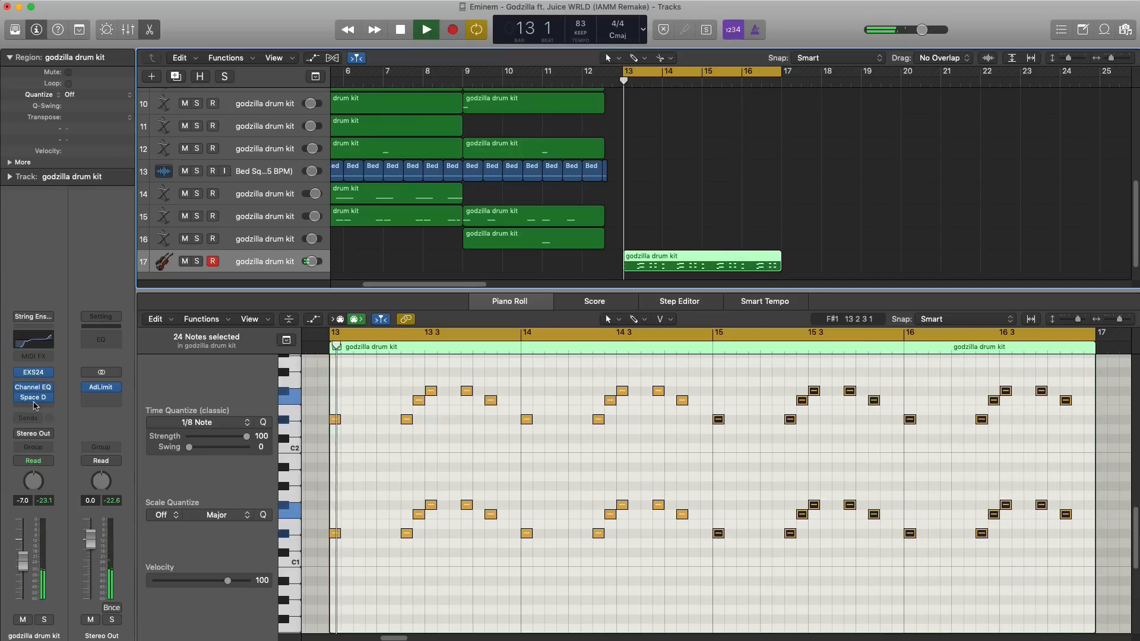
Insert a stereo Overdrive between the strings track's Channel EQ and Space Designer, and set its Tone to 20000 Hz.
{"action": "key", "text": "space"}
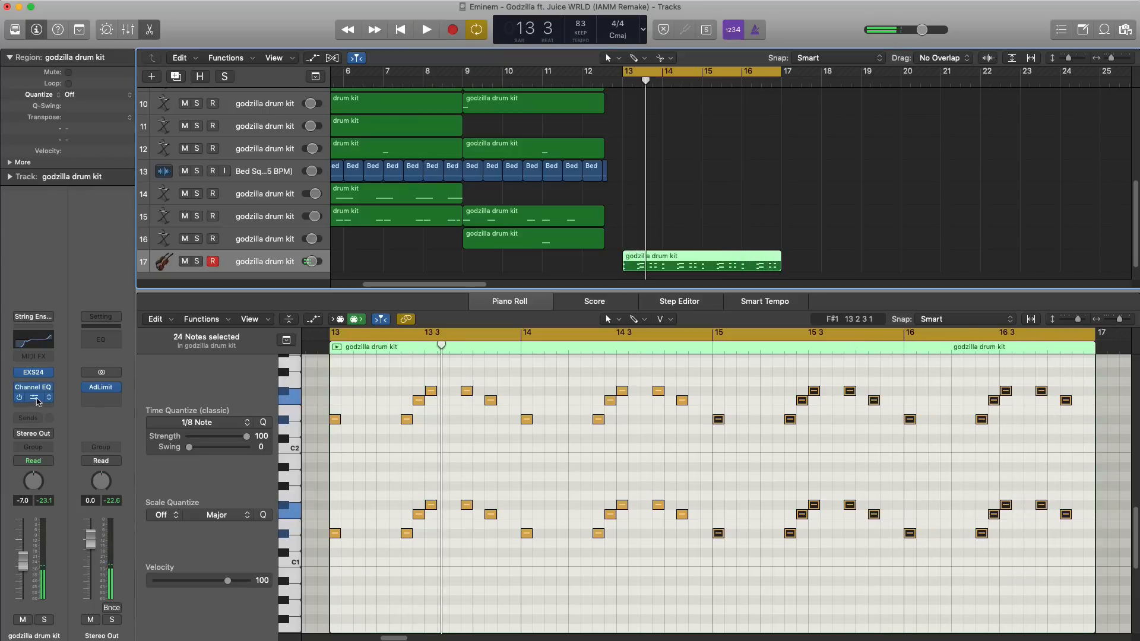
{"action": "left_click", "coordinate": [40, 397]}
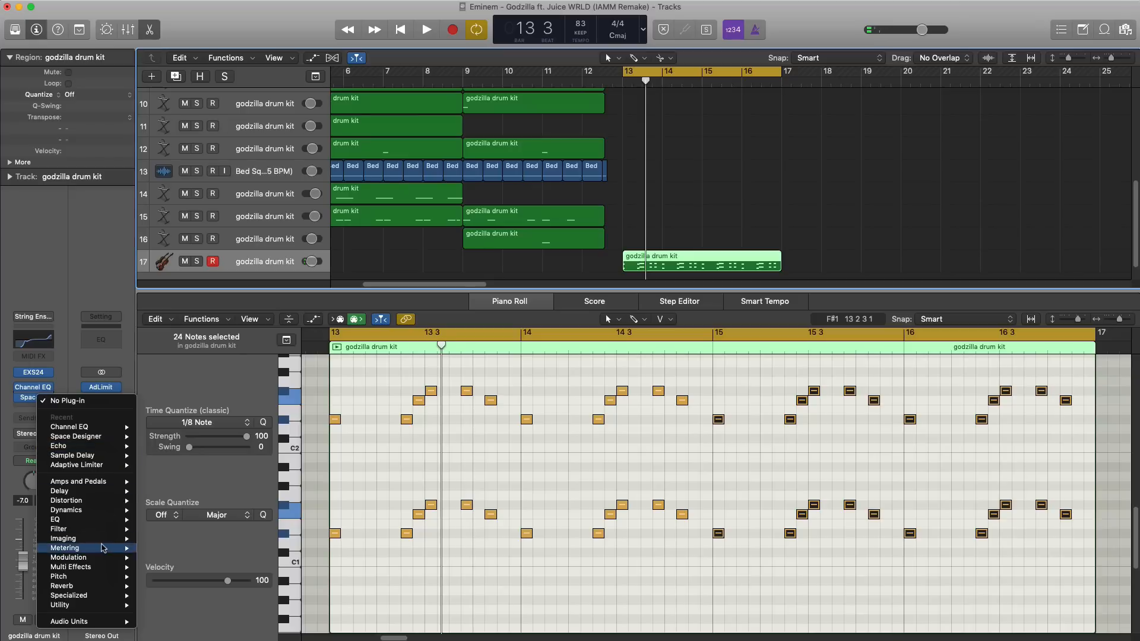
{"action": "mouse_move", "coordinate": [93, 505]}
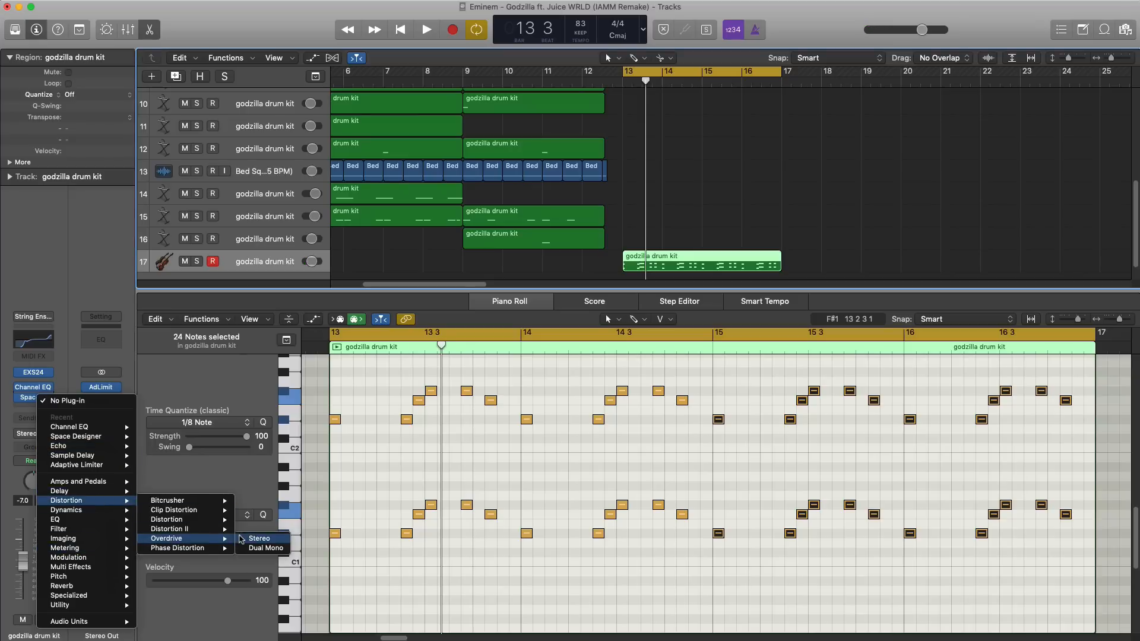
{"action": "left_click", "coordinate": [244, 538]}
{"action": "key", "text": "space"}
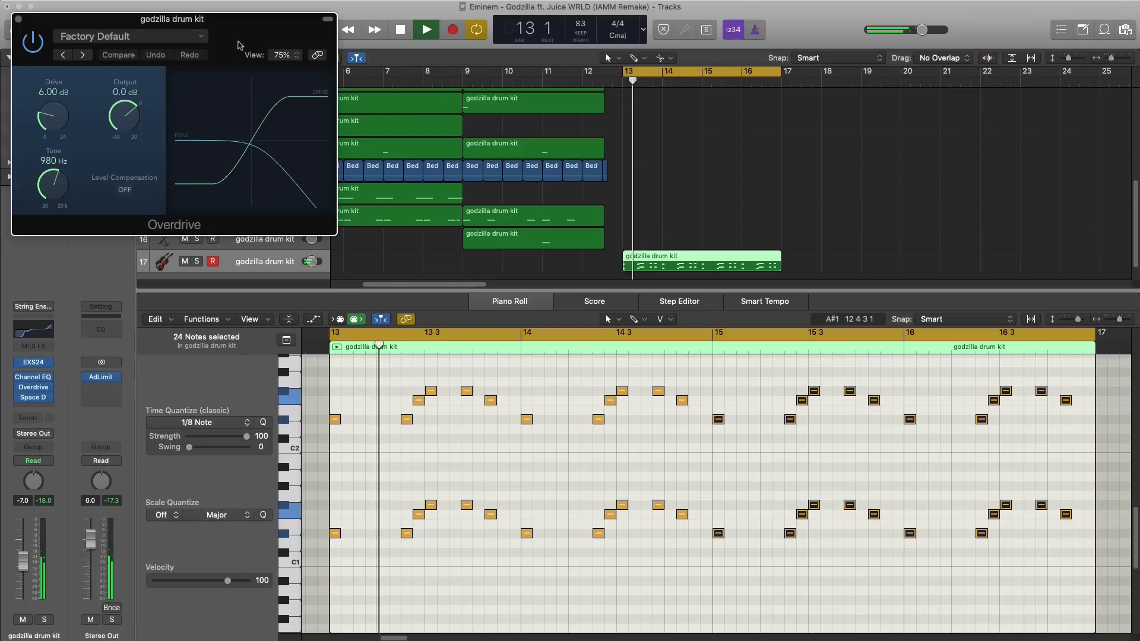
{"action": "left_click_drag", "start_coordinate": [237, 45], "coordinate": [461, 207]}
{"action": "left_click_drag", "start_coordinate": [276, 347], "coordinate": [274, 267]}
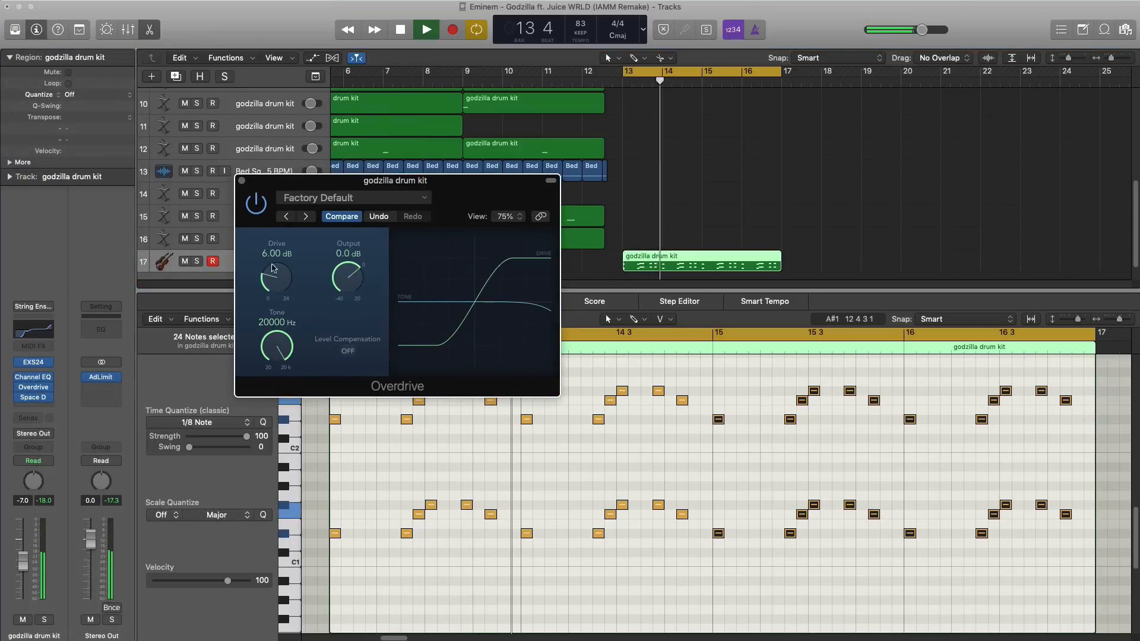
{"action": "left_click", "coordinate": [241, 181]}
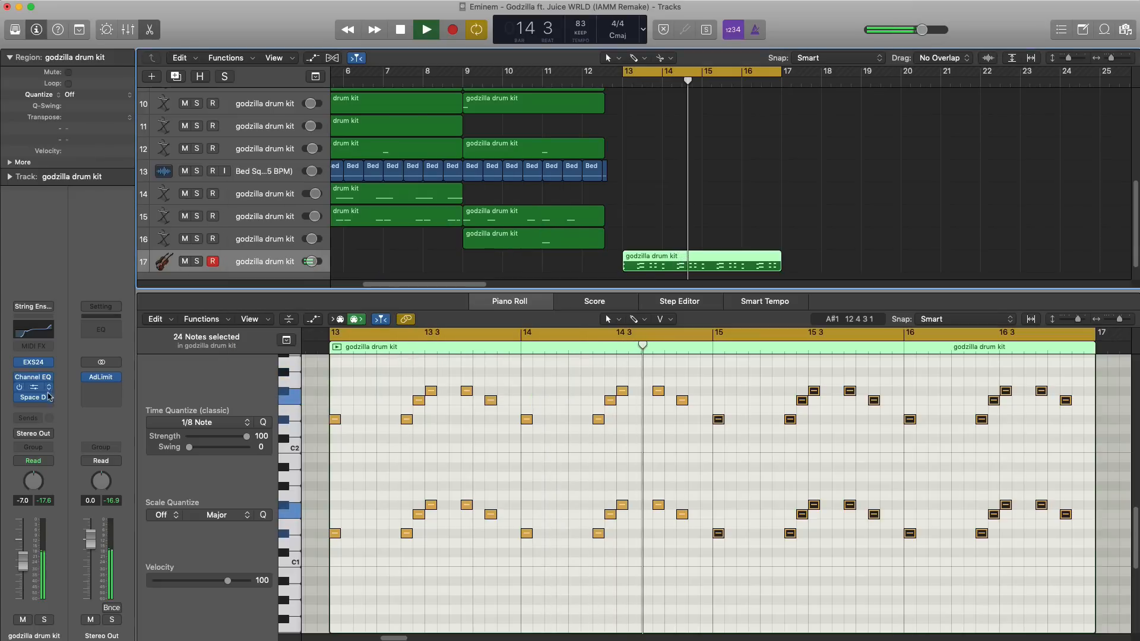
Review the strings track's Channel EQ, then set the lower level control of the EXS24 sampler to -27.5 dB during playback.
{"action": "key", "text": "space"}
{"action": "left_click", "coordinate": [33, 377]}
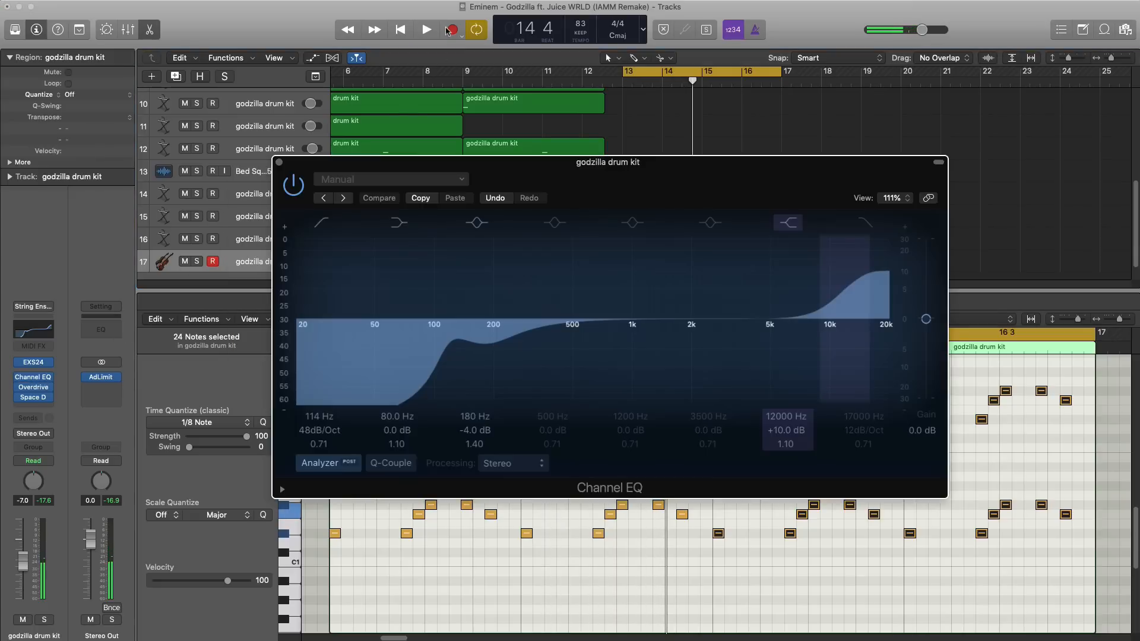
{"action": "left_click", "coordinate": [279, 163]}
{"action": "left_click", "coordinate": [43, 364]}
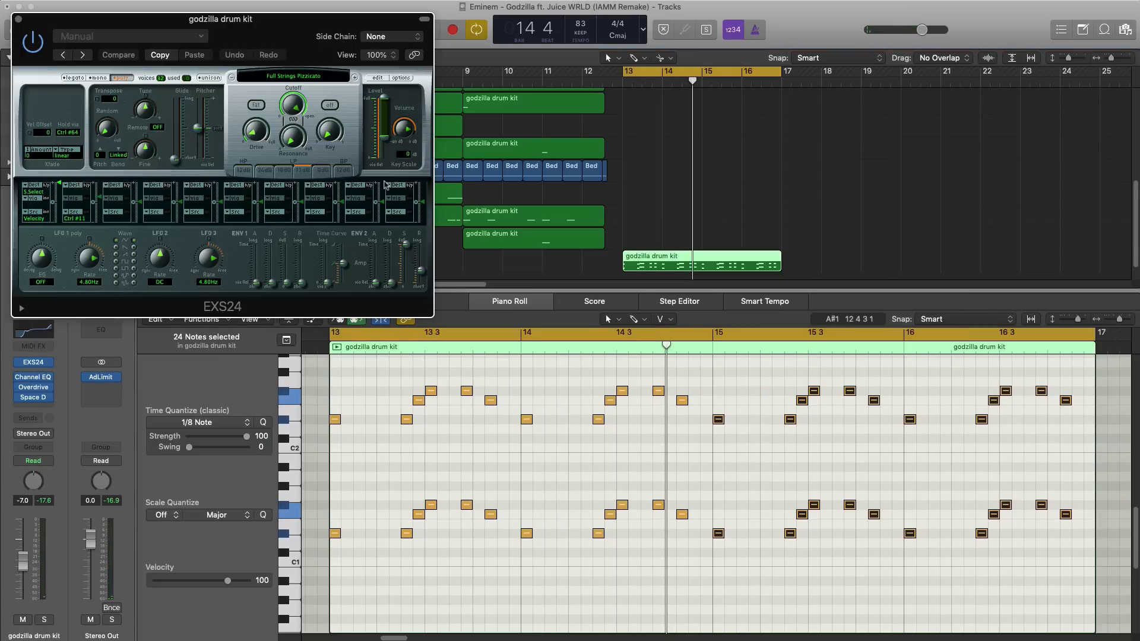
{"action": "key", "text": "space"}
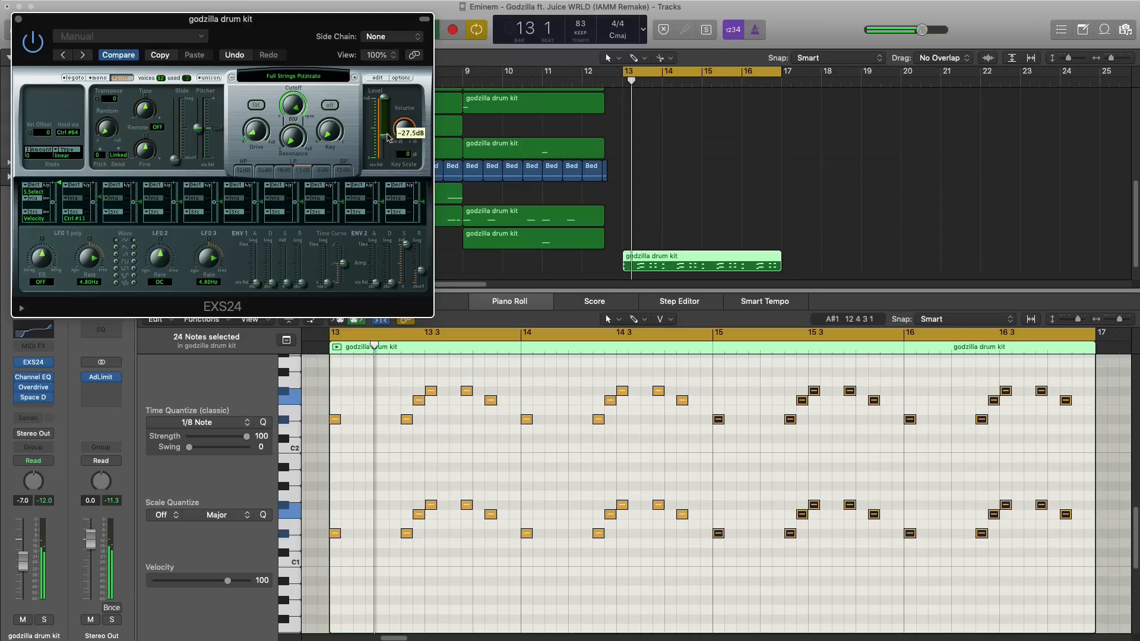
{"action": "left_click", "coordinate": [18, 20]}
Compare the strings with and without the Overdrive and the Channel EQ by bypassing and re-enabling each during playback.
{"action": "left_click", "coordinate": [47, 387]}
{"action": "left_click", "coordinate": [20, 388]}
{"action": "left_click", "coordinate": [19, 388]}
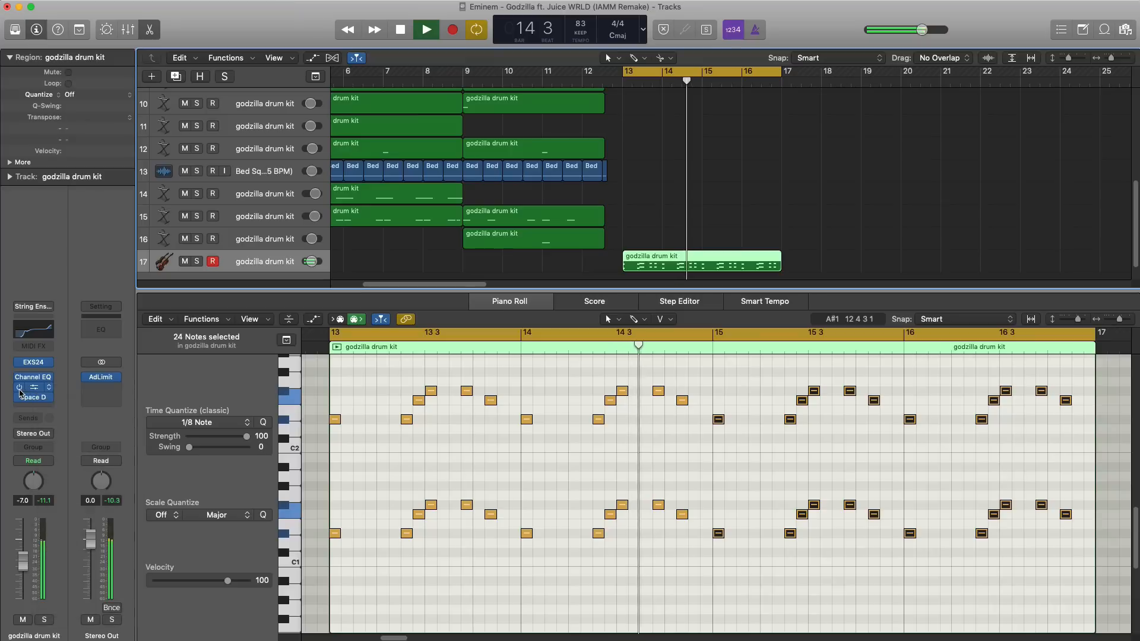
{"action": "left_click", "coordinate": [20, 378]}
{"action": "left_click", "coordinate": [19, 377]}
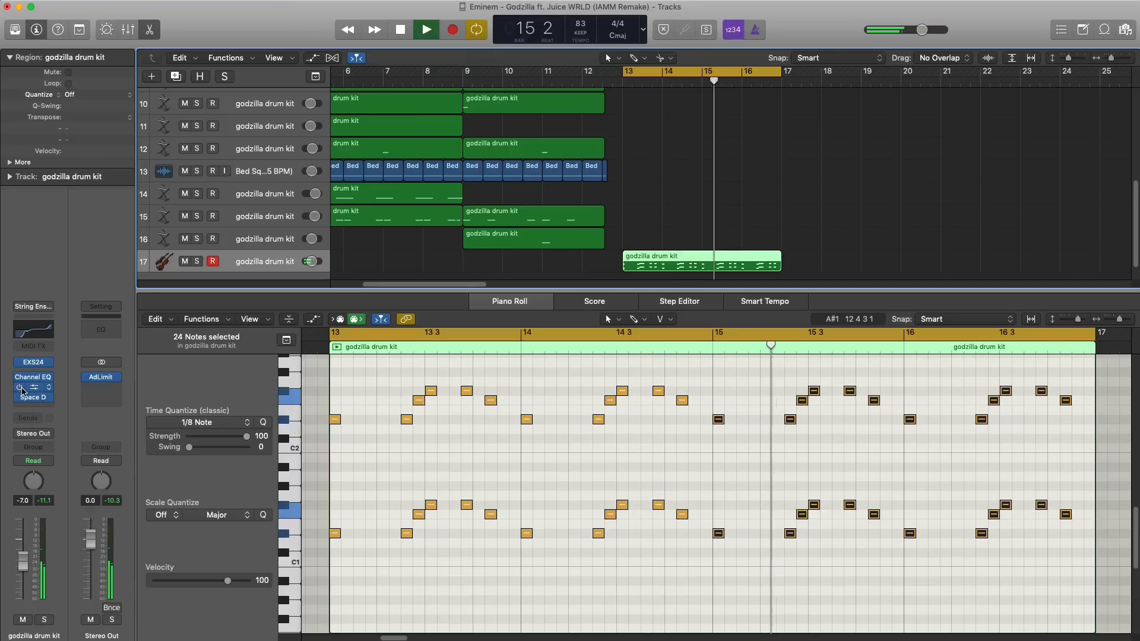
{"action": "key", "text": "space"}
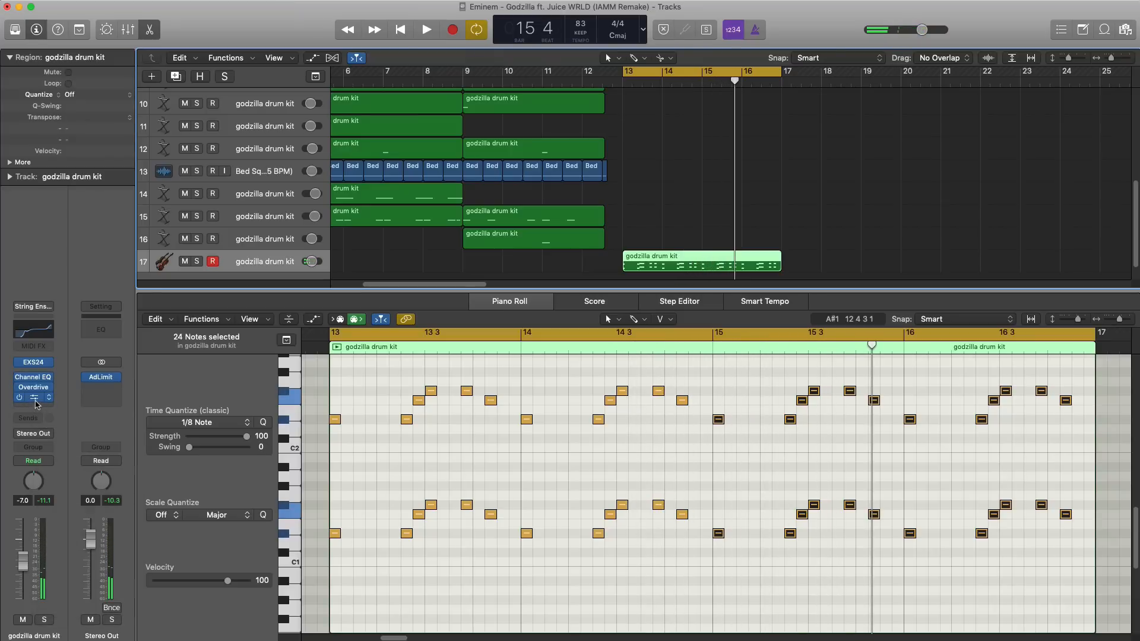
Set the Wet level of the strings track's Space Designer to -18.0 dB, listen to the phrase, and hide the Piano Roll.
{"action": "left_click", "coordinate": [35, 399]}
{"action": "key", "text": "space"}
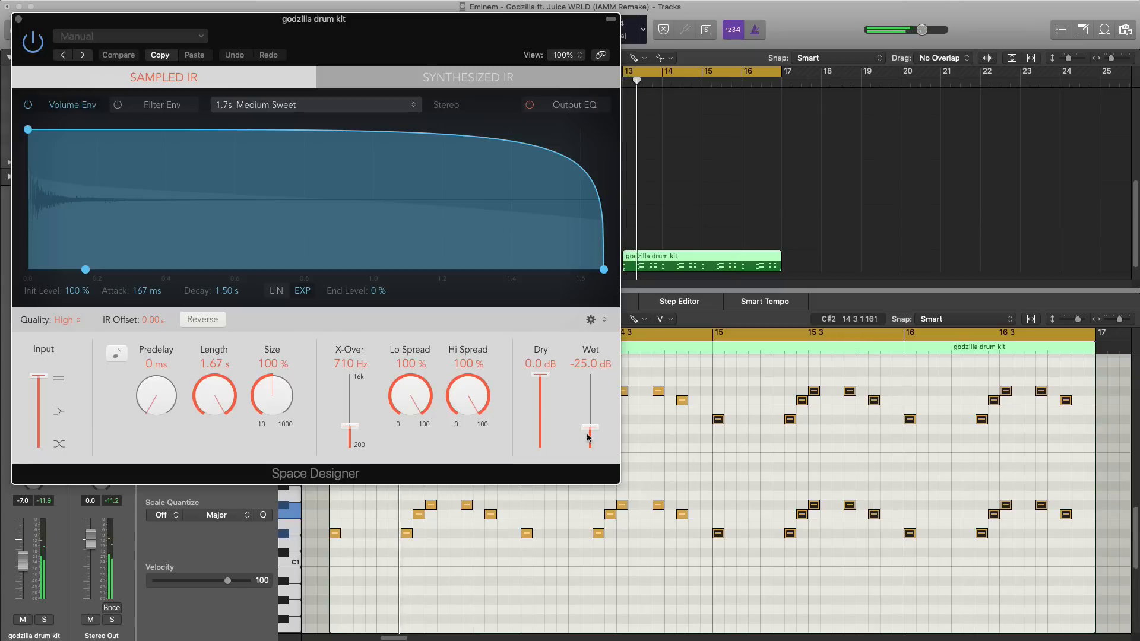
{"action": "left_click_drag", "start_coordinate": [590, 428], "coordinate": [592, 424]}
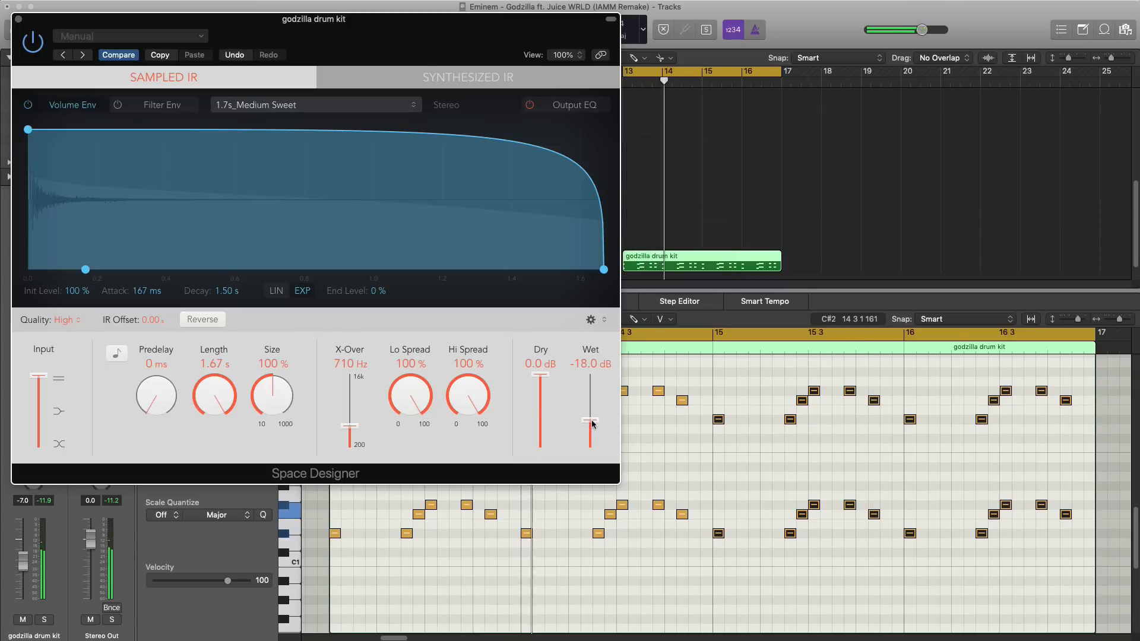
{"action": "left_click", "coordinate": [19, 18]}
{"action": "key", "text": "p"}
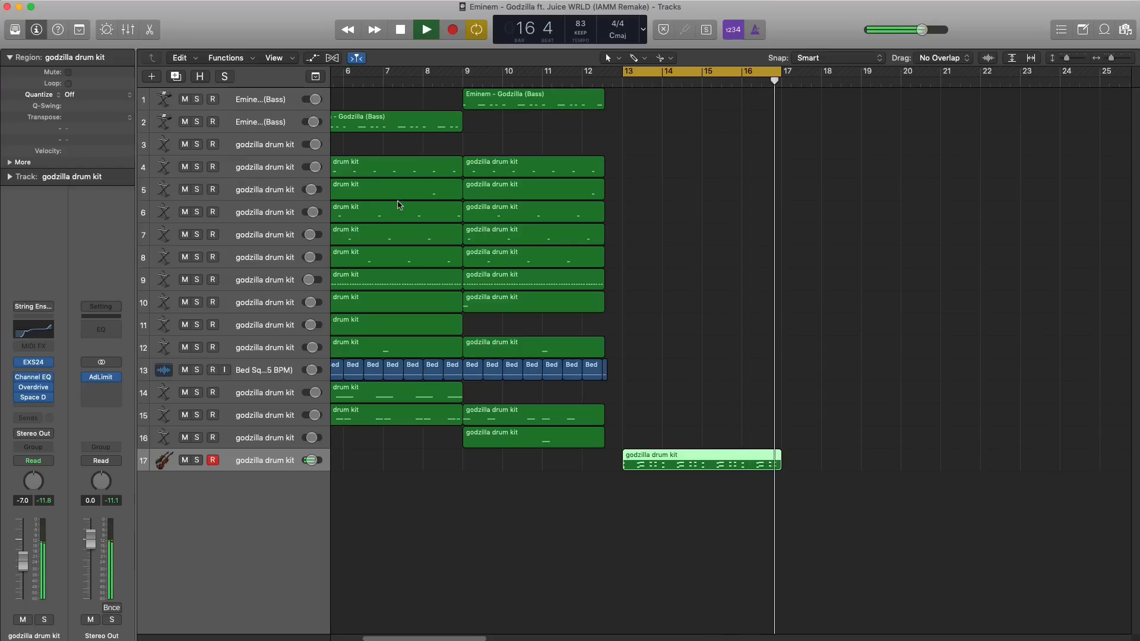
{"action": "key", "text": "space"}
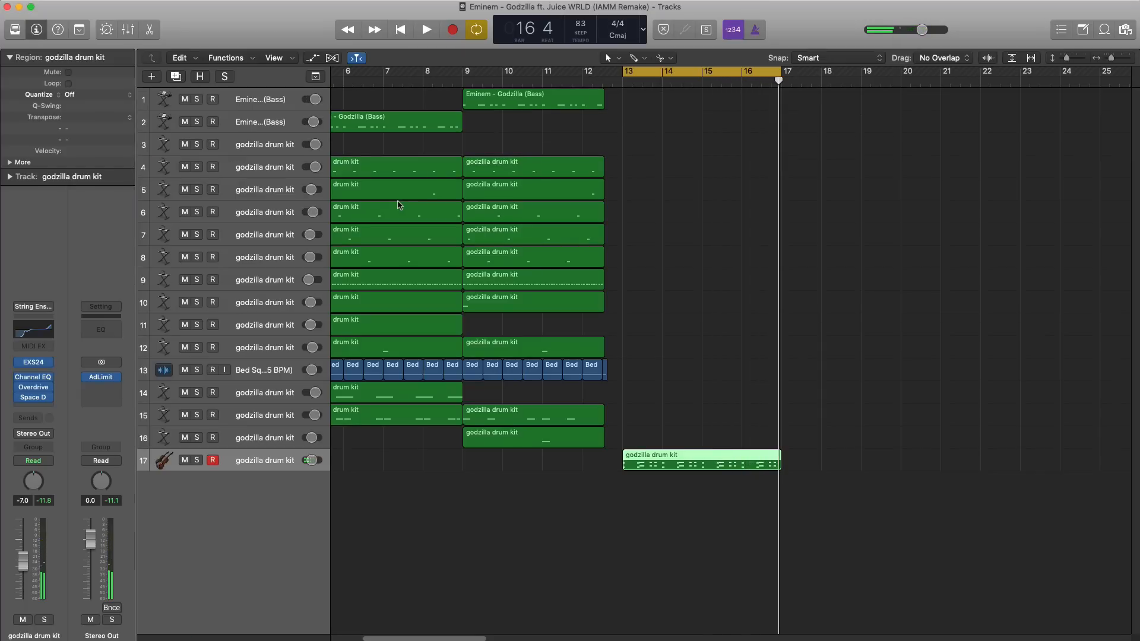
Add a new software instrument track and load the Steinway Grand Piano sound from the Library.
{"action": "left_click", "coordinate": [155, 79]}
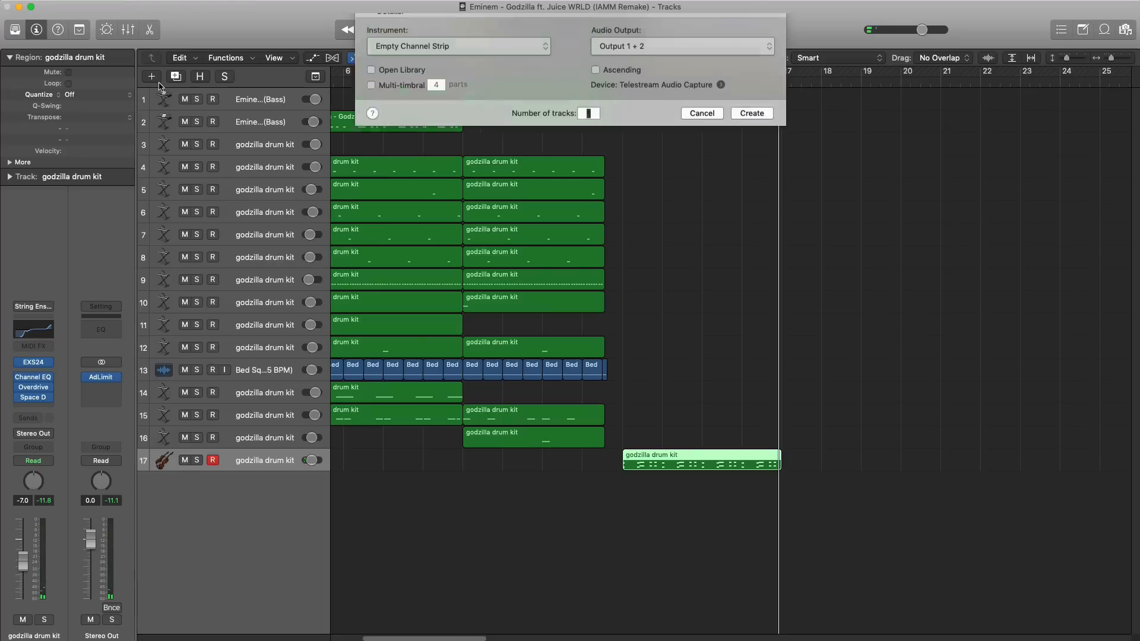
{"action": "key", "text": "Return"}
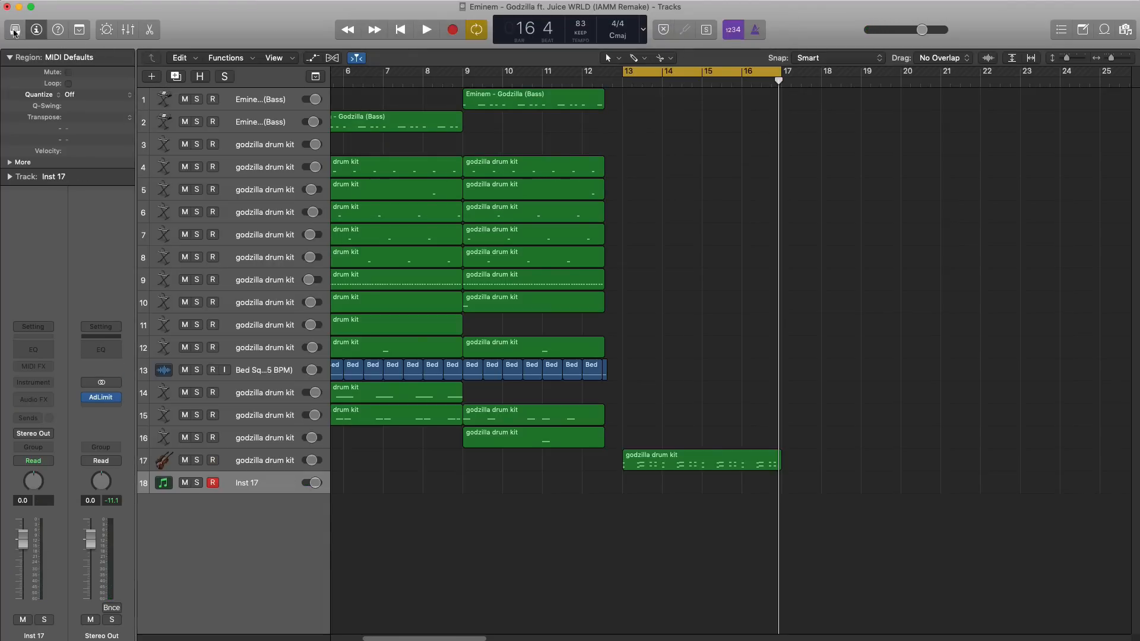
{"action": "left_click", "coordinate": [14, 30]}
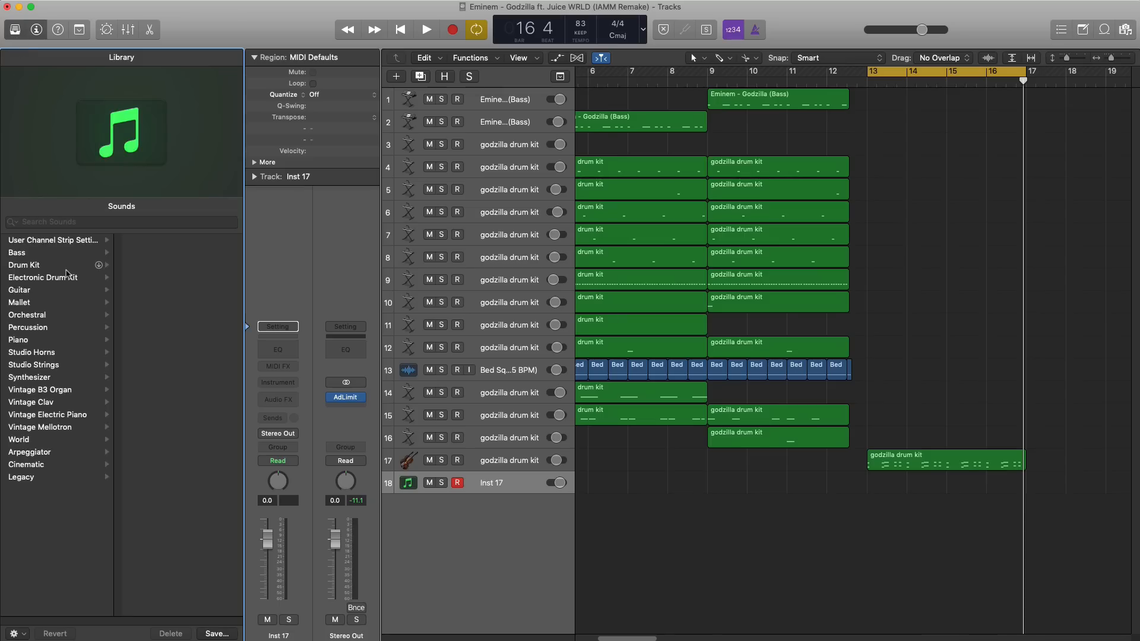
{"action": "left_click", "coordinate": [104, 335]}
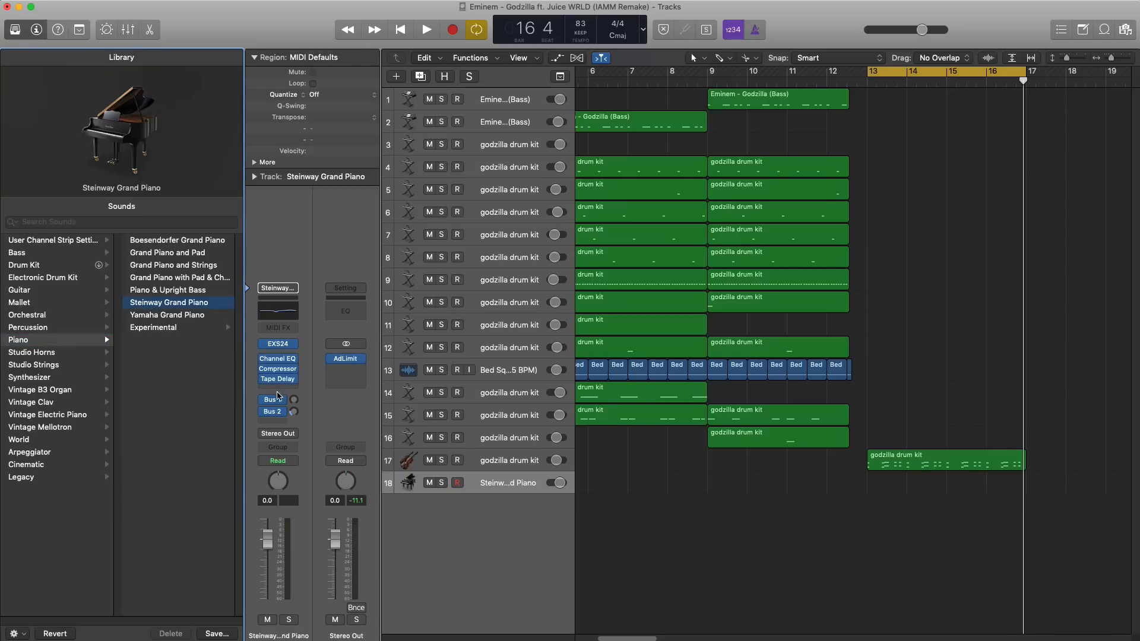
Remove the Bus 1 and Bus 2 sends from the Steinway Grand Piano track and hide the Library.
{"action": "left_click", "coordinate": [277, 397]}
{"action": "left_click", "coordinate": [288, 480]}
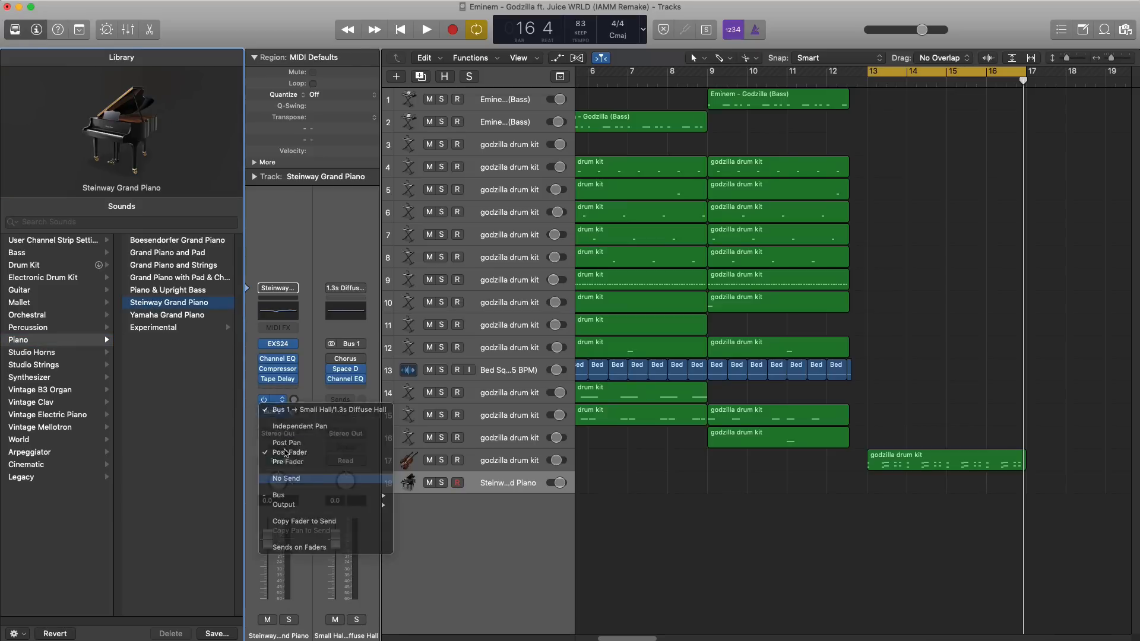
{"action": "left_click", "coordinate": [280, 412]}
{"action": "left_click", "coordinate": [295, 491]}
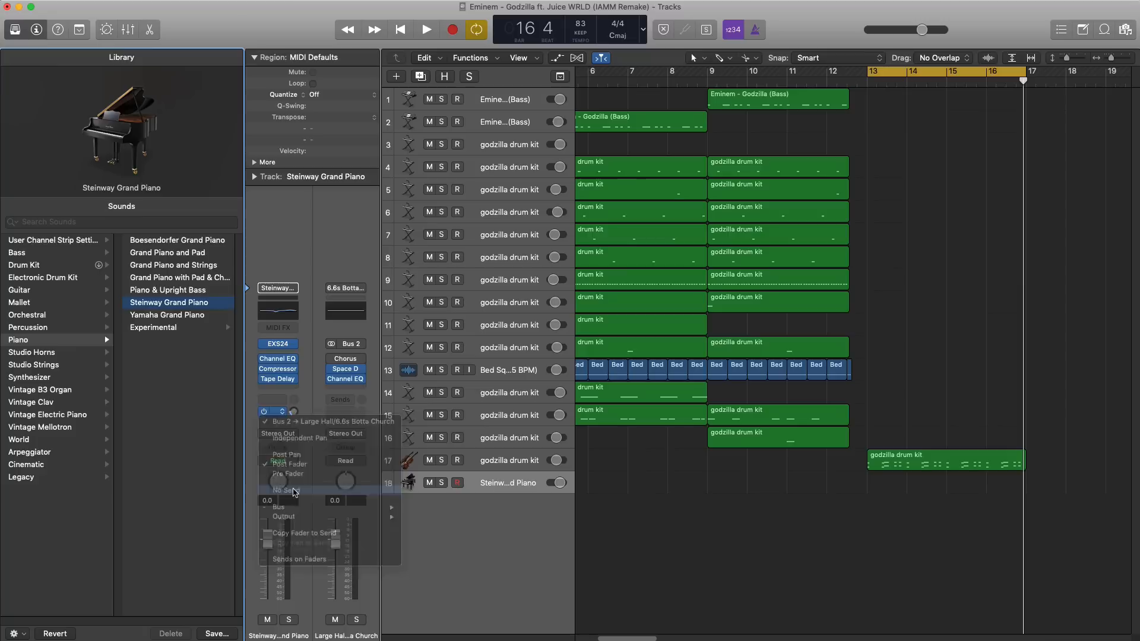
{"action": "left_click", "coordinate": [14, 33]}
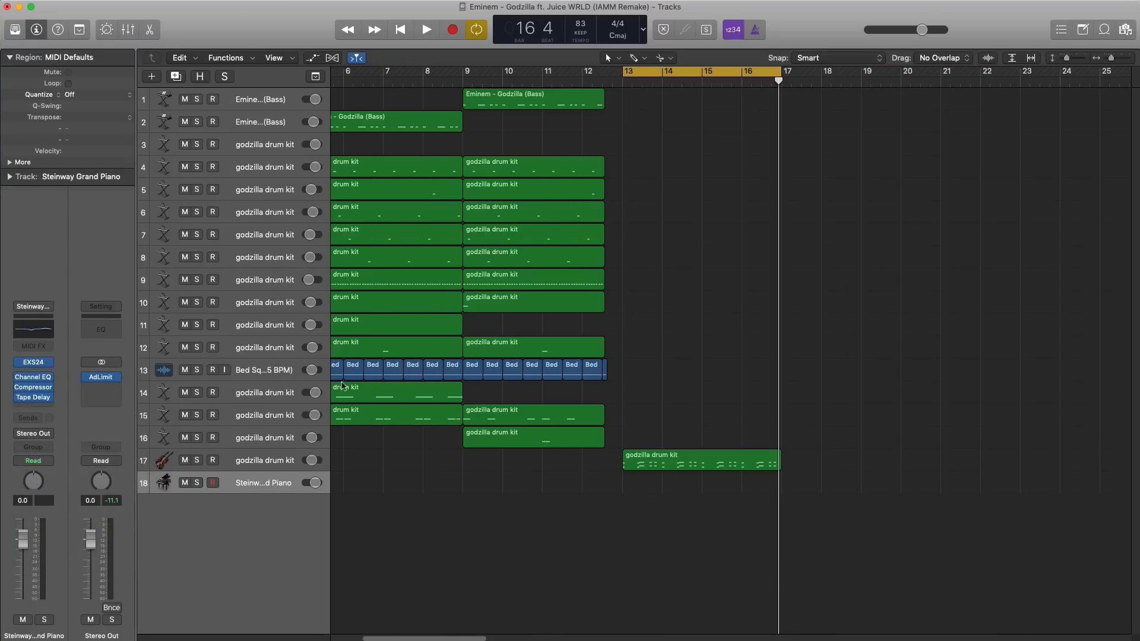
Create an empty MIDI region from bar 13 to bar 17 on the piano track and open it in the Piano Roll.
{"action": "left_click_drag", "start_coordinate": [770, 503], "coordinate": [779, 502]}
{"action": "double_click", "coordinate": [732, 490]}
{"action": "scroll", "coordinate": [406, 509], "scroll_direction": "up", "scroll_amount": 5}
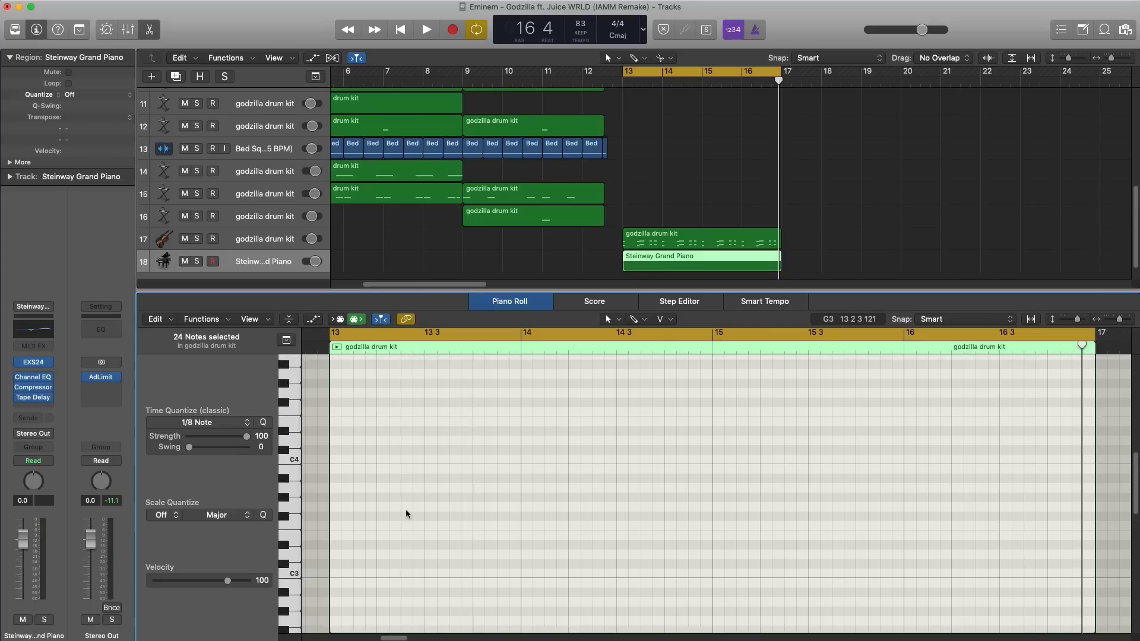
Add paired D#5 and F#5 sixteenth notes every eighth note from bar 13 almost up to bar 15 in the piano region.
{"action": "scroll", "coordinate": [406, 512], "scroll_direction": "up", "scroll_amount": 3}
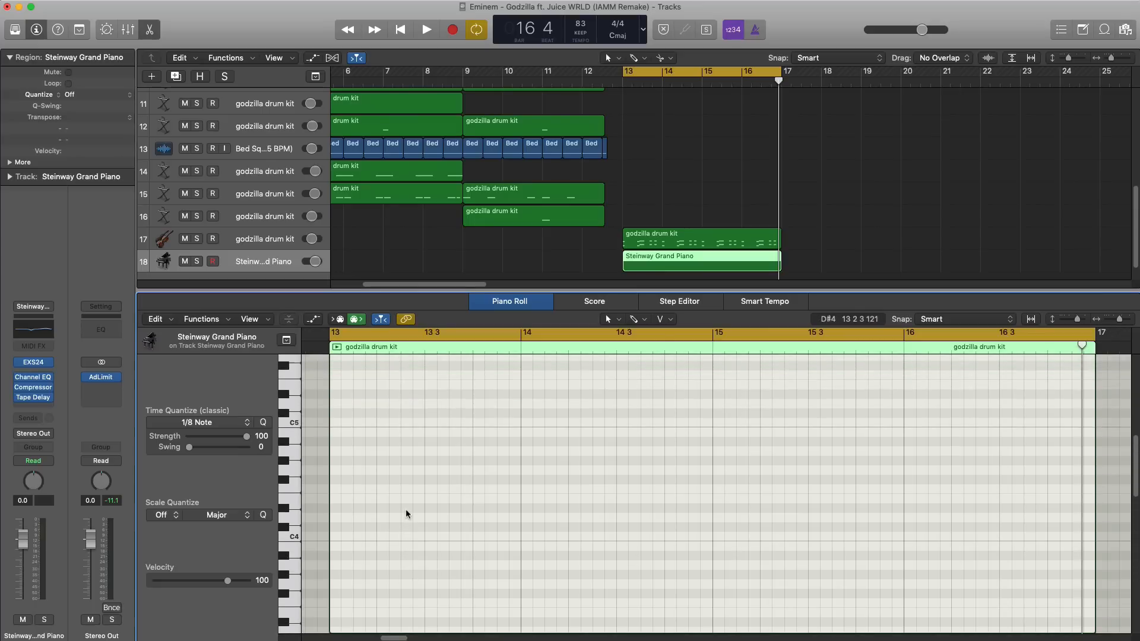
{"action": "scroll", "coordinate": [406, 513], "scroll_direction": "up", "scroll_amount": 1}
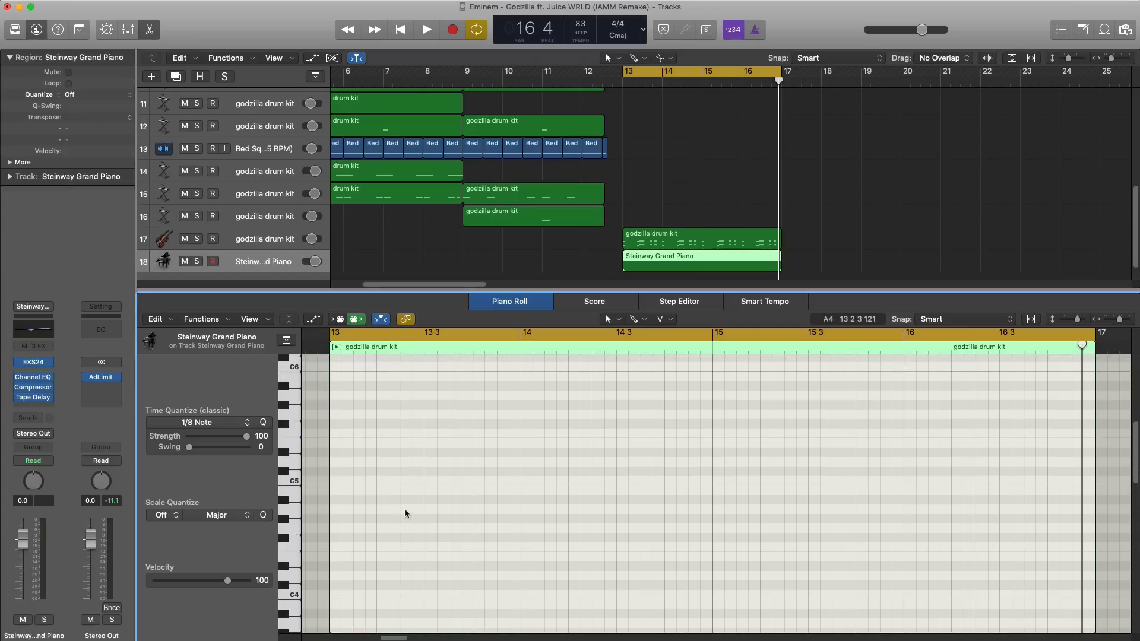
{"action": "key", "text": "space"}
{"action": "key", "text": "space"}
{"action": "double_click", "coordinate": [336, 474]}
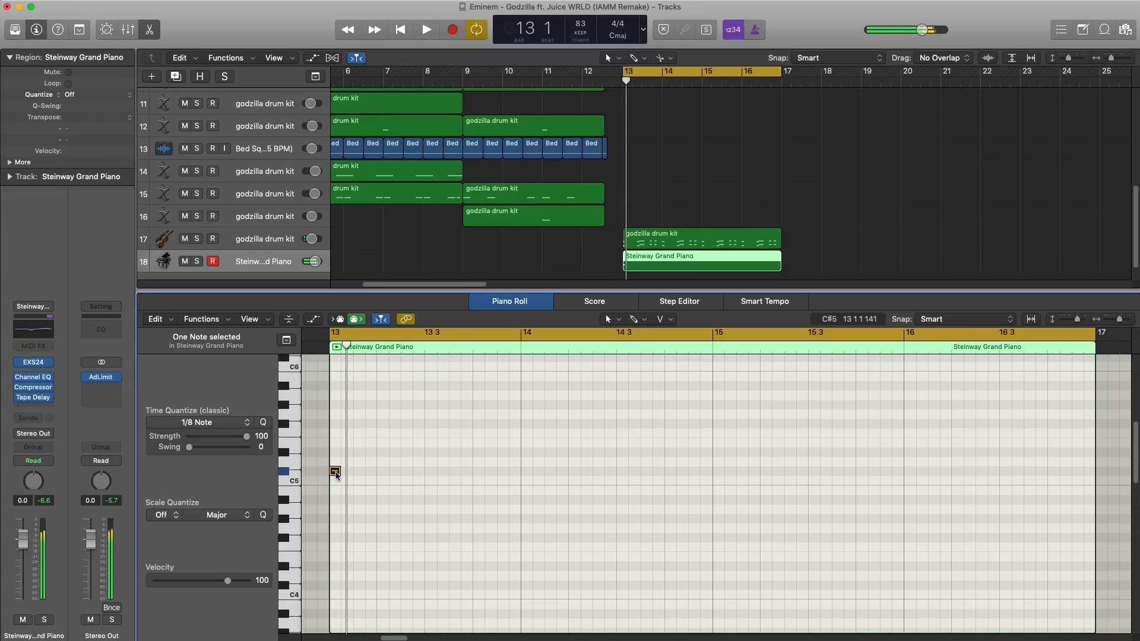
{"action": "left_click_drag", "start_coordinate": [336, 474], "coordinate": [360, 425]}
{"action": "key", "text": "space"}
{"action": "key", "text": "space"}
{"action": "key", "text": "space"}
{"action": "key", "text": "space"}
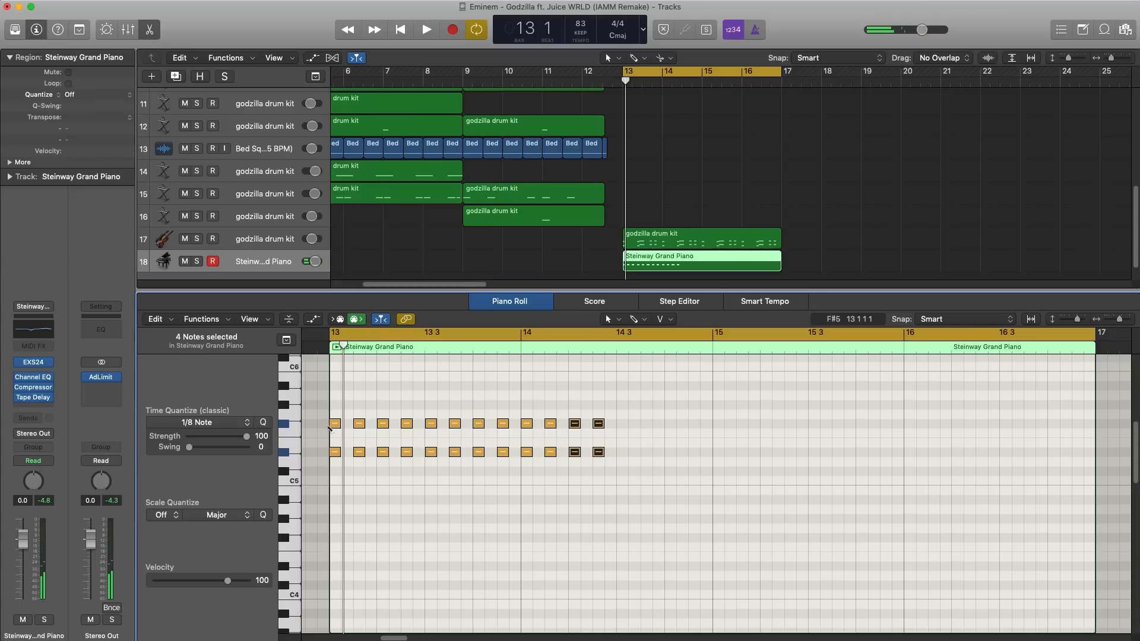
{"action": "key", "text": "space"}
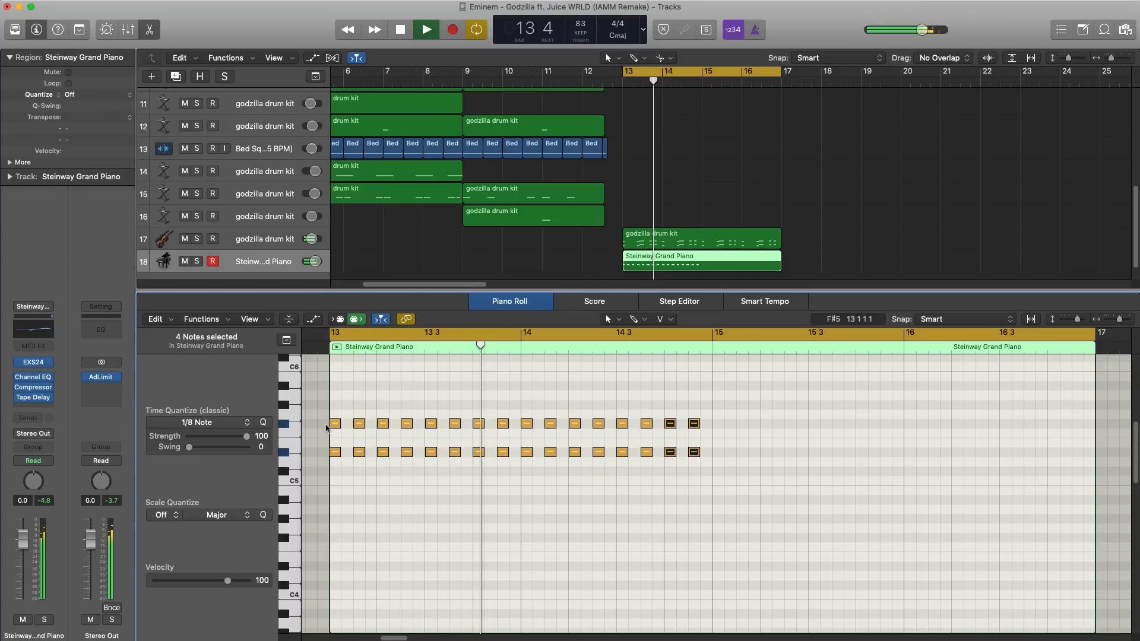
{"action": "key", "text": "space"}
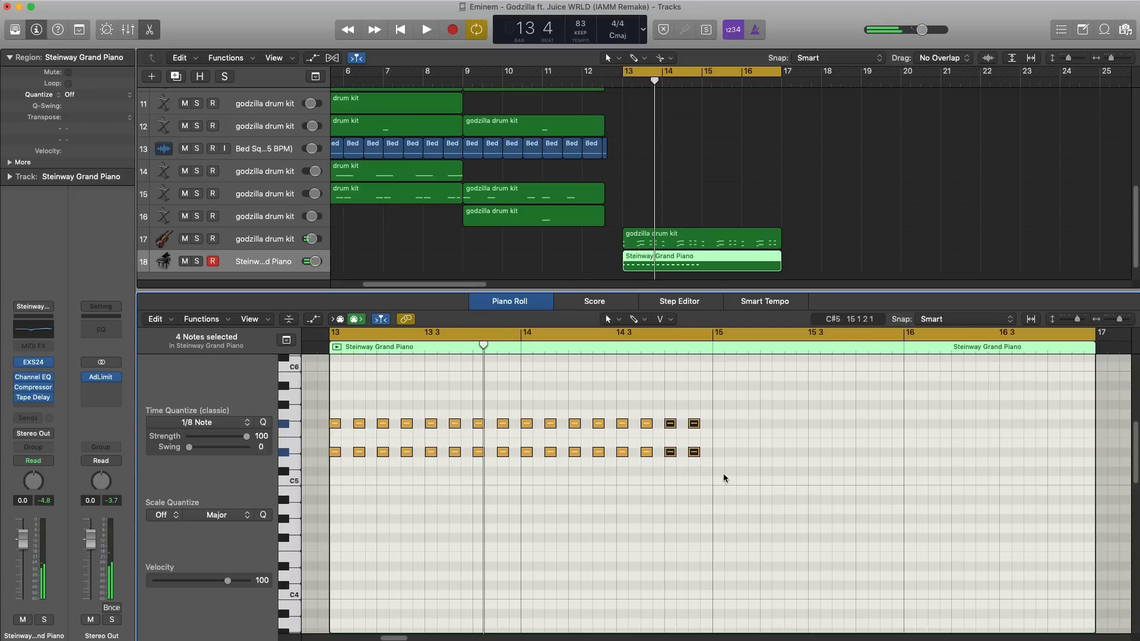
Copy all the piano notes one sixteenth later to fill the gaps up to bar 15, and listen.
{"action": "left_click_drag", "start_coordinate": [723, 472], "coordinate": [358, 442]}
{"action": "key", "text": "space"}
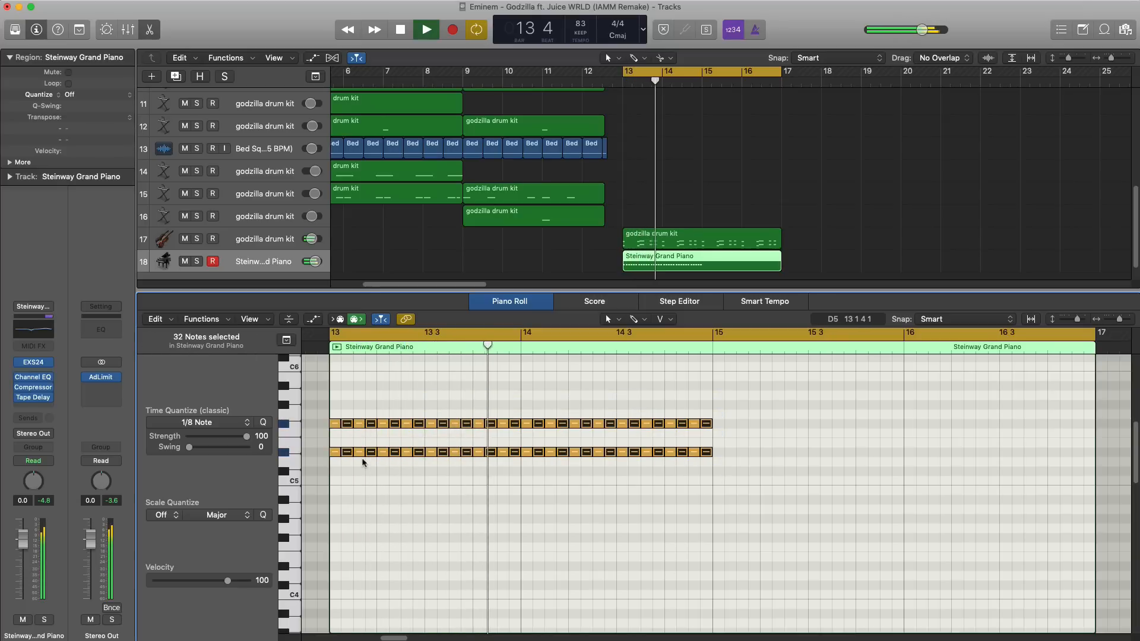
{"action": "key", "text": "space"}
{"action": "key", "text": "space"}
{"action": "scroll", "coordinate": [445, 470], "scroll_direction": "up", "scroll_amount": 5}
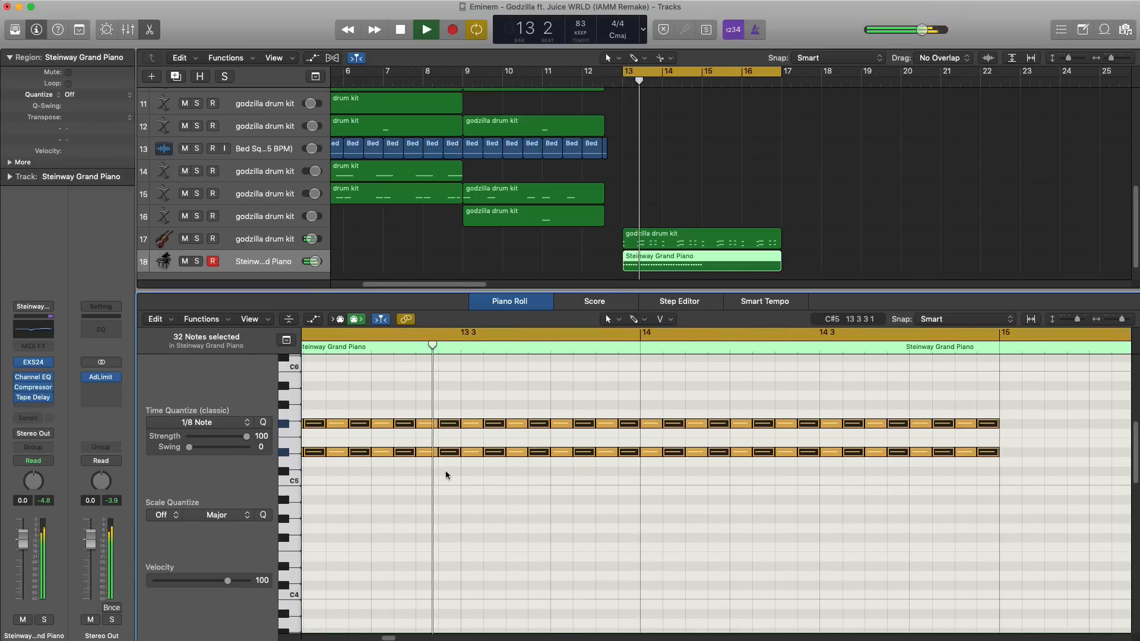
{"action": "key", "text": "space"}
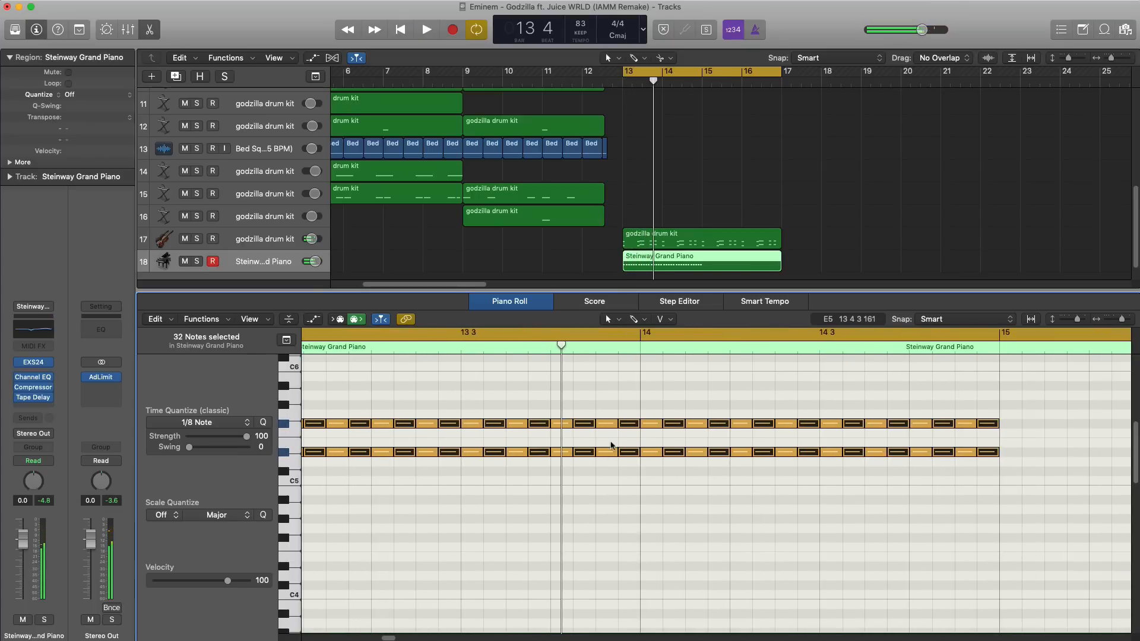
Raise bar 13's last two F#5 notes to G#5 and shorten all the notes in that bar.
{"action": "left_click_drag", "start_coordinate": [628, 434], "coordinate": [604, 411]}
{"action": "key", "text": "space"}
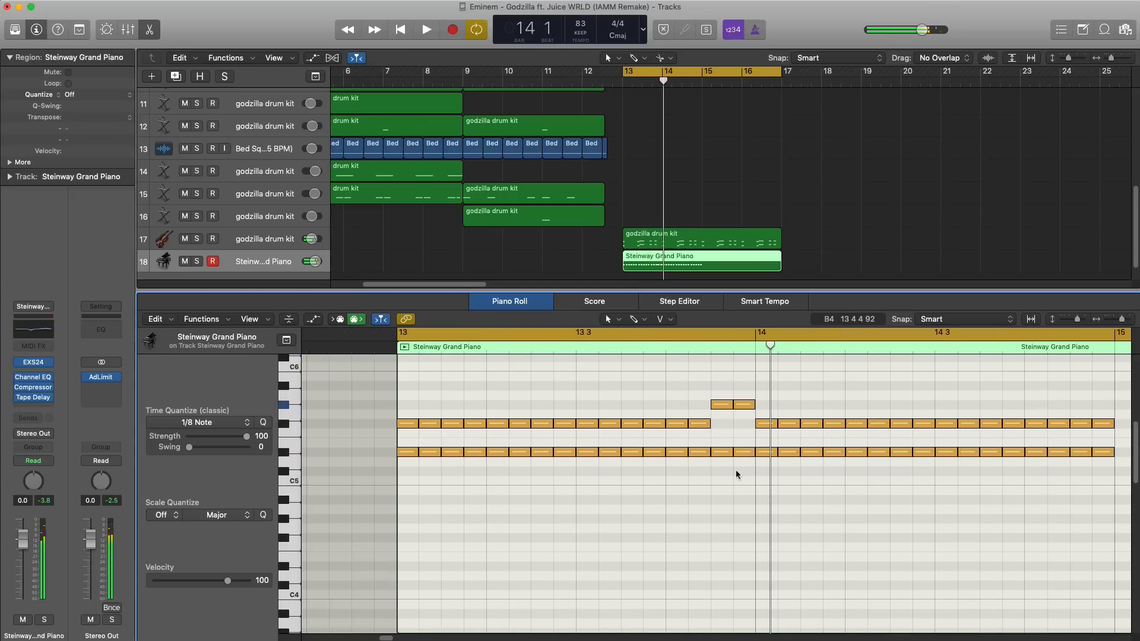
{"action": "left_click_drag", "start_coordinate": [736, 475], "coordinate": [406, 429]}
{"action": "key", "text": "space"}
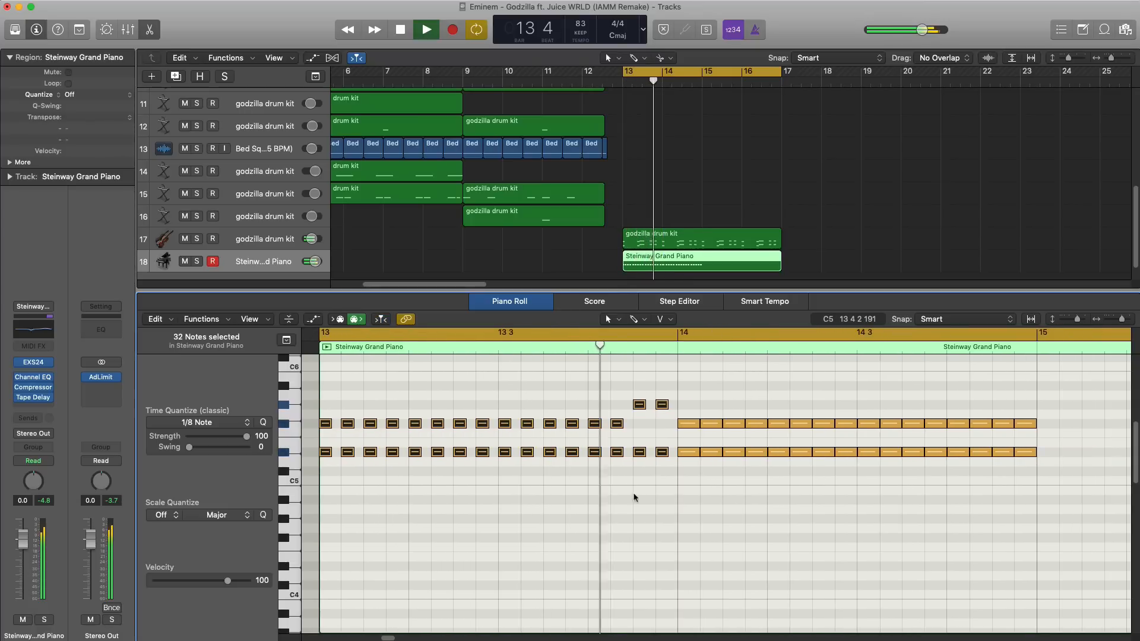
{"action": "key", "text": "space"}
Delete the piano notes in bar 14 and repeat bar 13's pattern up to bar 17, then play it back.
{"action": "left_click_drag", "start_coordinate": [1044, 486], "coordinate": [681, 387]}
{"action": "key", "text": "Delete"}
{"action": "left_click", "coordinate": [723, 518], "text": "ctrl+alt"}
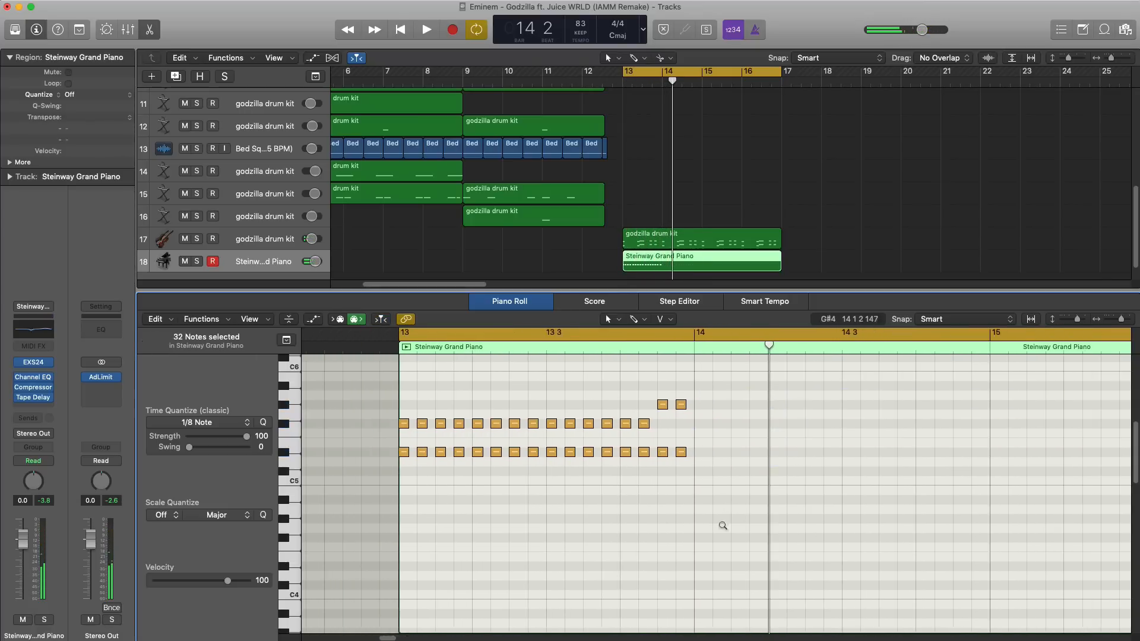
{"action": "left_click_drag", "start_coordinate": [753, 503], "coordinate": [330, 356]}
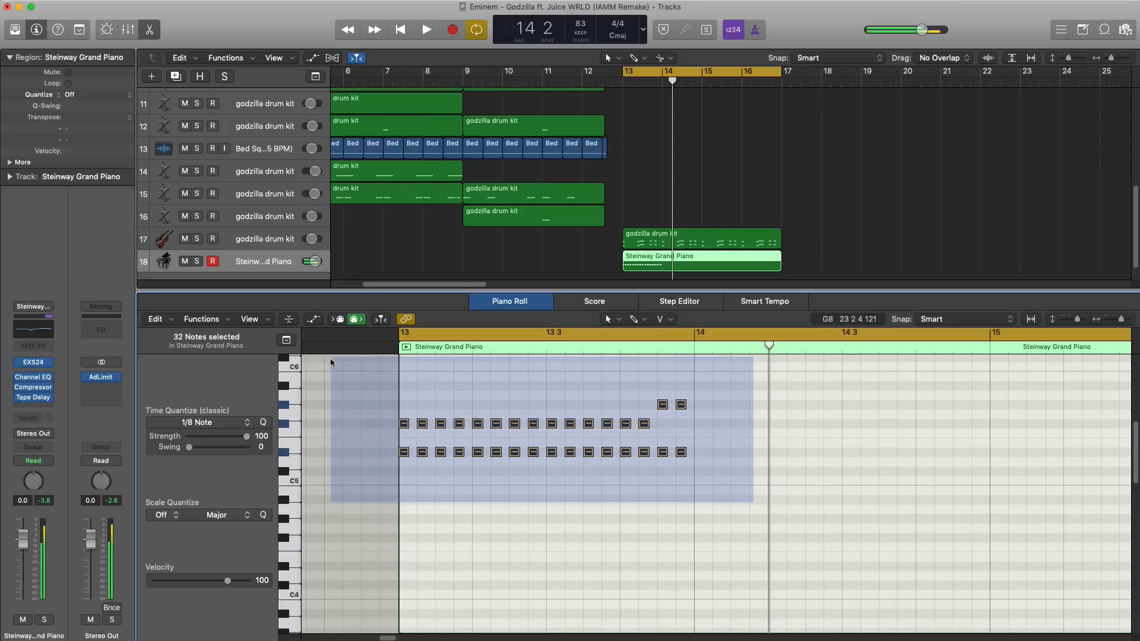
{"action": "key", "text": "super+r"}
{"action": "key", "text": "super+r"}
{"action": "key", "text": "space"}
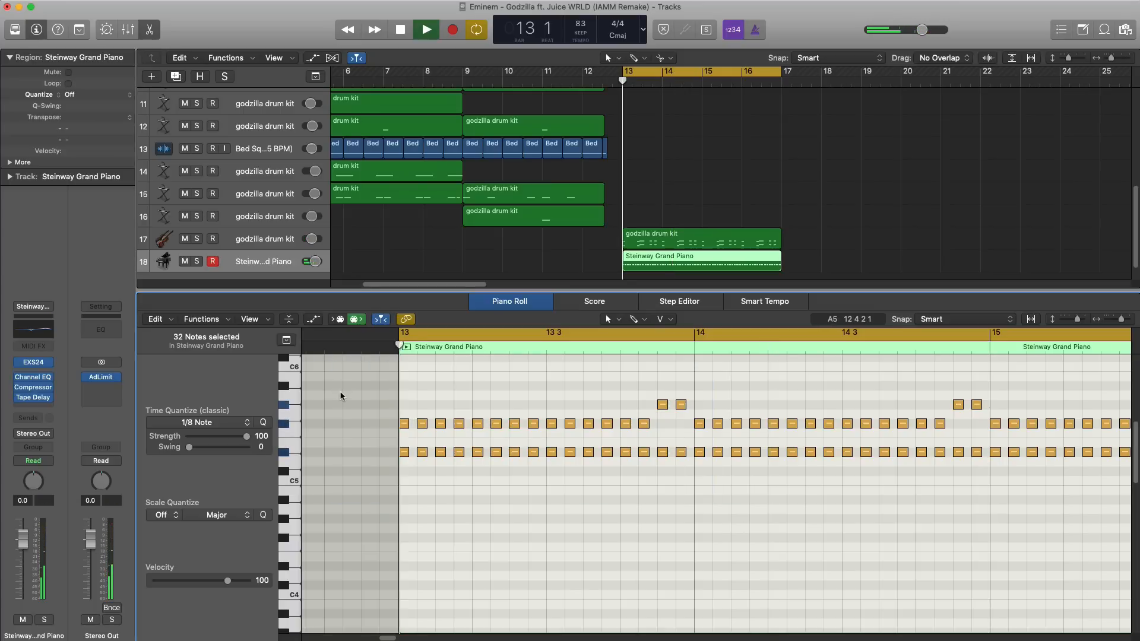
{"action": "left_click", "coordinate": [604, 499], "text": "ctrl+alt"}
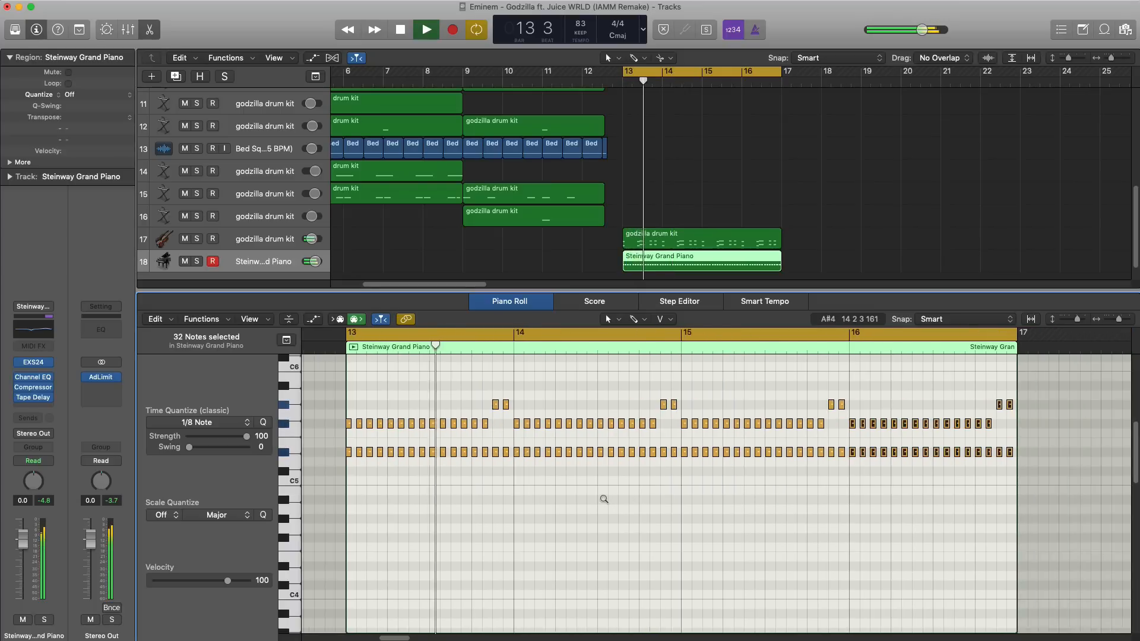
{"action": "key", "text": "space"}
Transpose all the notes in the Steinway Grand Piano region up one octave and listen.
{"action": "left_click", "coordinate": [568, 489]}
{"action": "key", "text": "super+a"}
{"action": "key", "text": "Delete"}
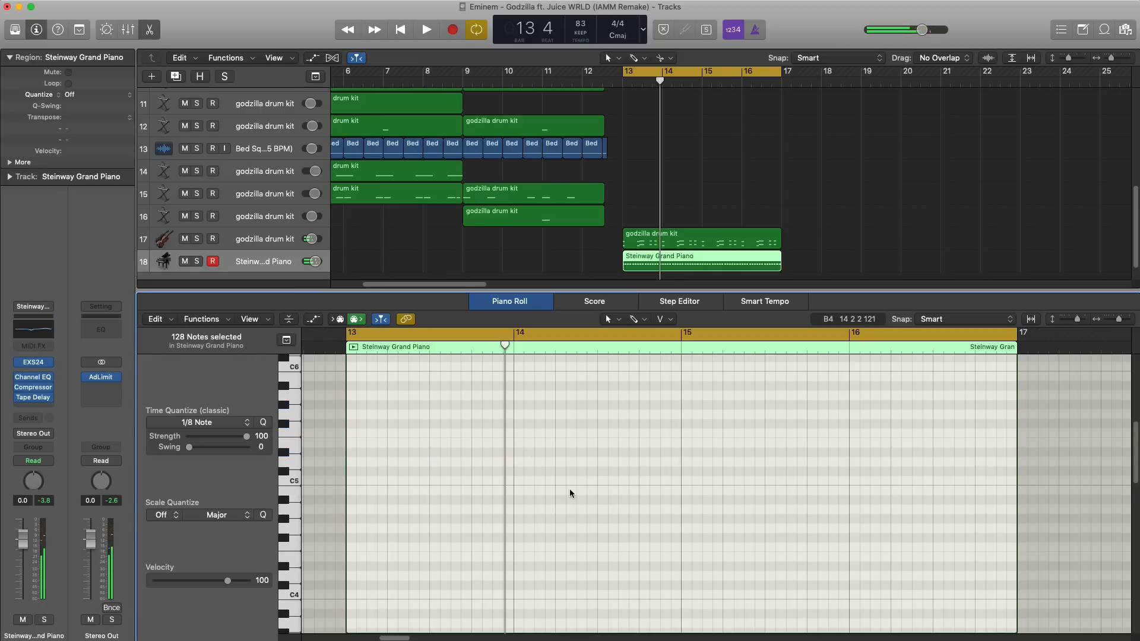
{"action": "key", "text": "space"}
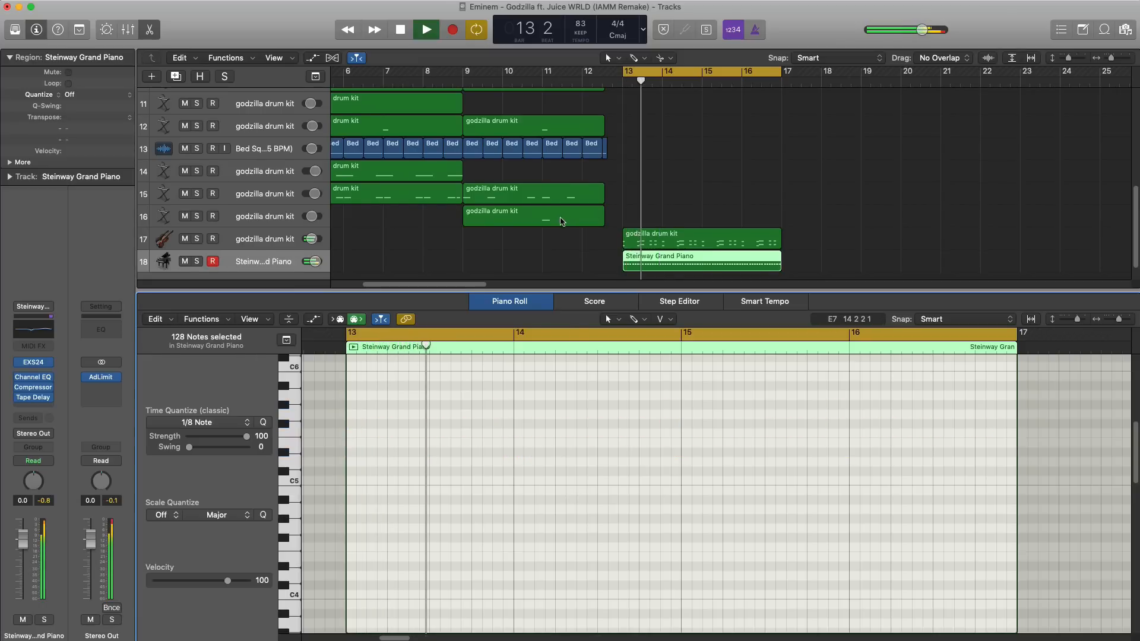
Show the transposed notes and lower the Steinway Grand Piano track's volume to -7.6 dB during playback.
{"action": "scroll", "coordinate": [552, 235], "scroll_direction": "down", "scroll_amount": 2}
{"action": "left_click", "coordinate": [679, 256]}
{"action": "scroll", "coordinate": [616, 478], "scroll_direction": "up", "scroll_amount": 5}
{"action": "scroll", "coordinate": [615, 478], "scroll_direction": "up", "scroll_amount": 2}
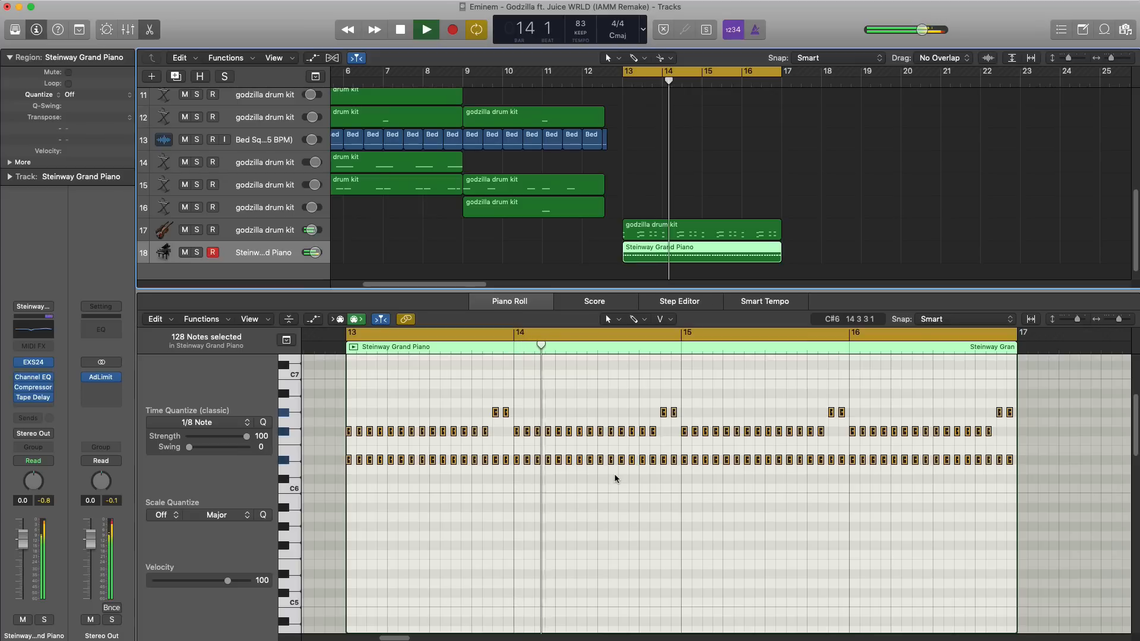
{"action": "left_click_drag", "start_coordinate": [32, 545], "coordinate": [18, 577]}
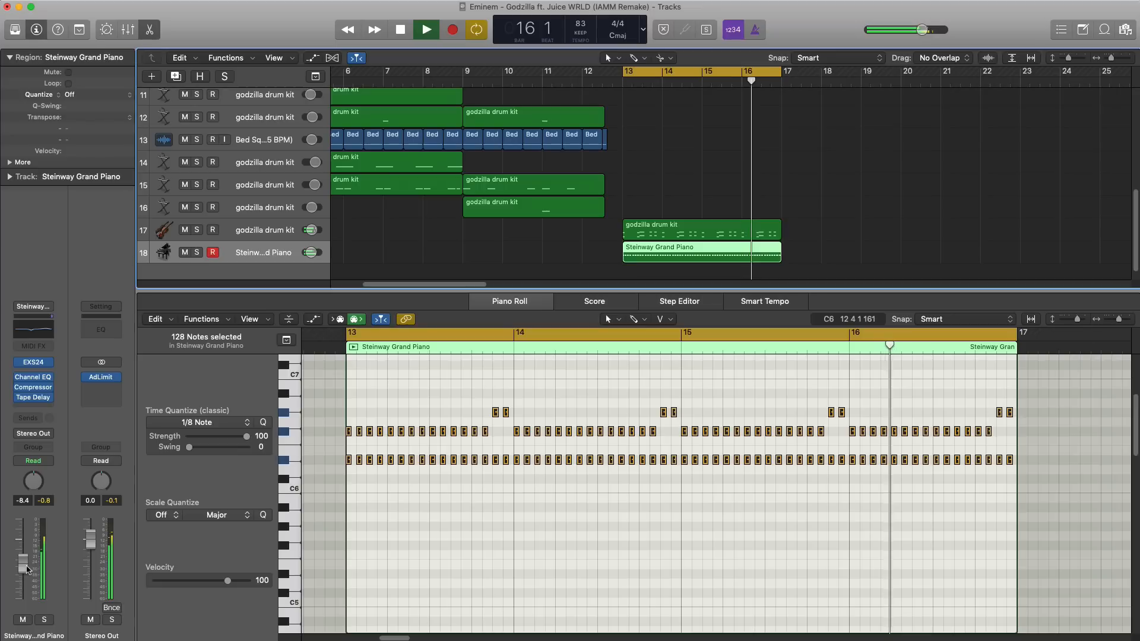
{"action": "key", "text": "space"}
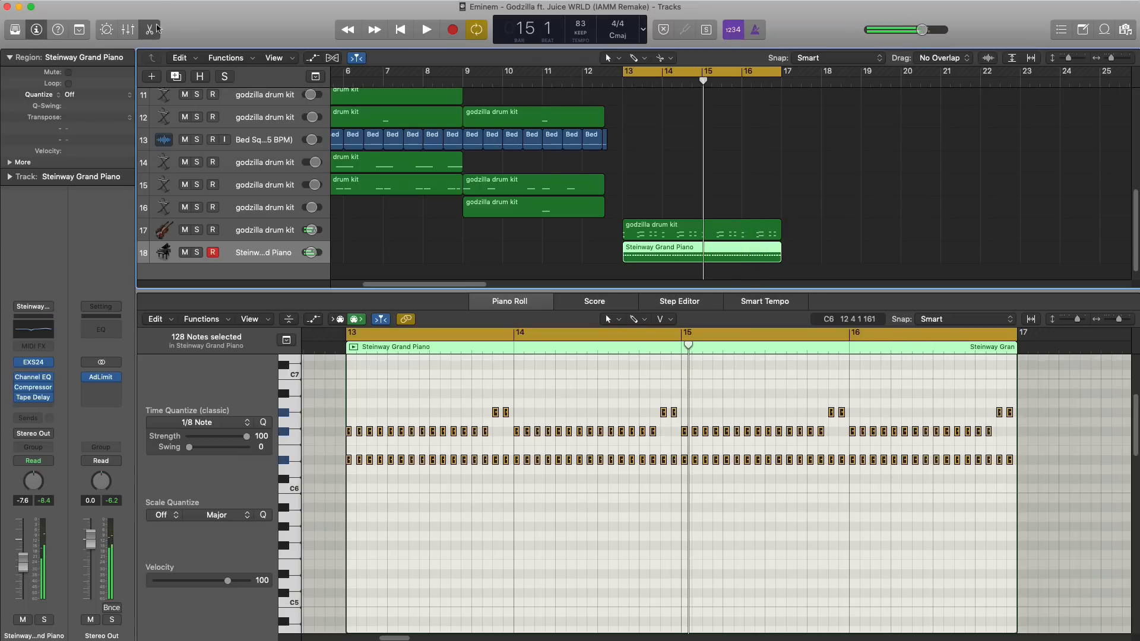
Duplicate the Steinway Grand Piano track and create an empty MIDI region on it from bar 13 to bar 17.
{"action": "left_click", "coordinate": [175, 84]}
{"action": "left_click", "coordinate": [636, 269]}
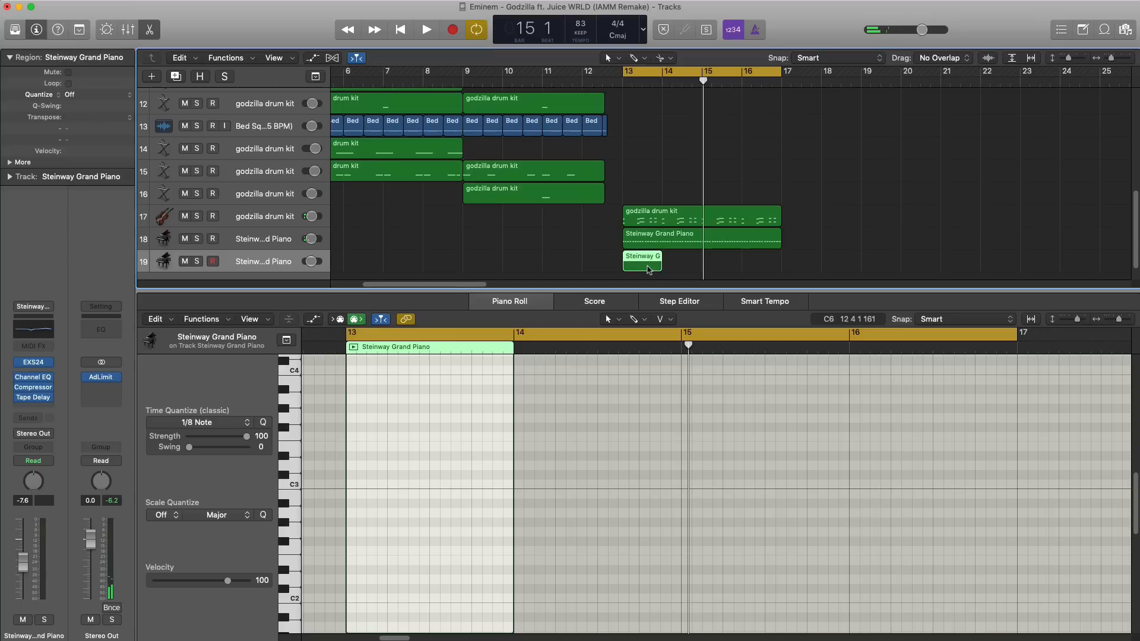
{"action": "left_click_drag", "start_coordinate": [657, 267], "coordinate": [780, 260]}
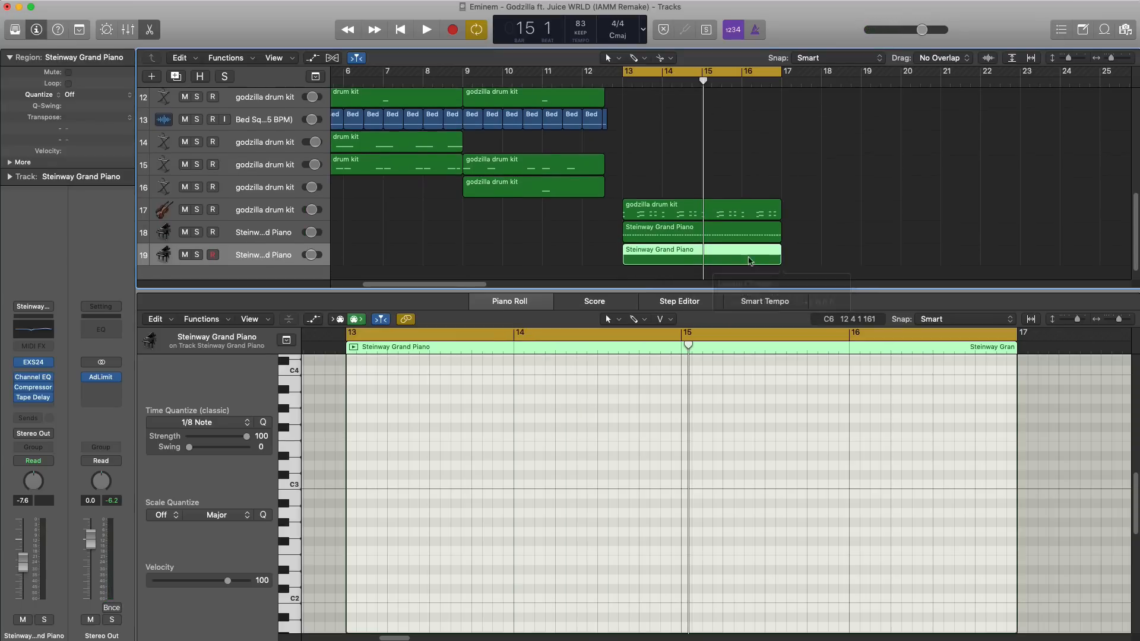
{"action": "key", "text": "e"}
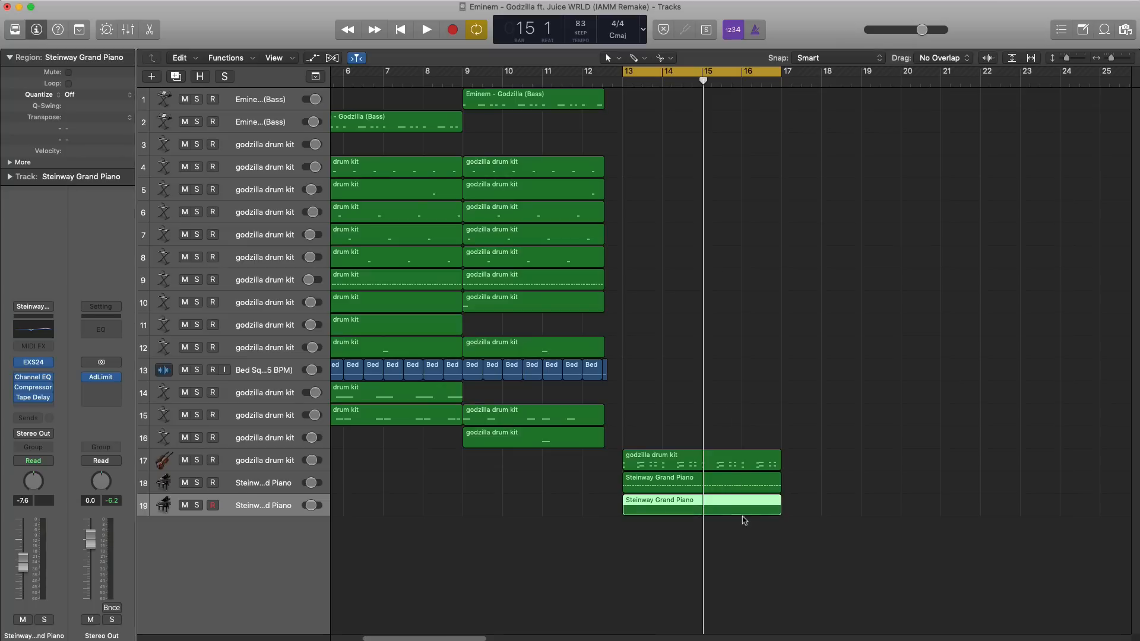
{"action": "key", "text": "e"}
{"action": "key", "text": "space"}
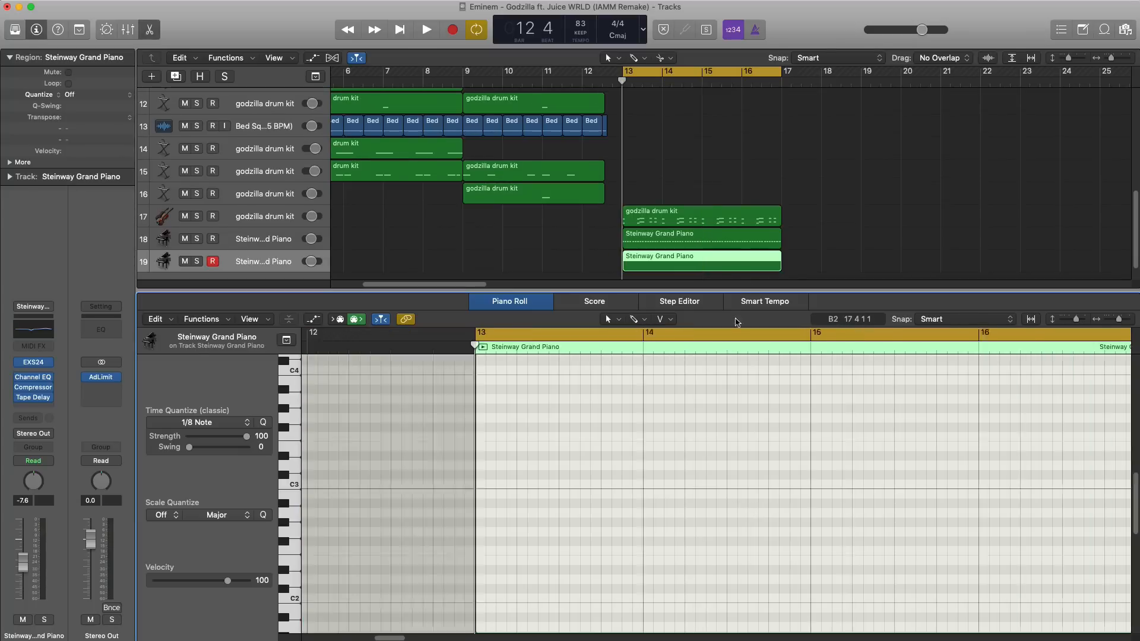
Set the cycle range to bar 16 only and listen to that bar.
{"action": "scroll", "coordinate": [689, 436], "scroll_direction": "right", "scroll_amount": 2}
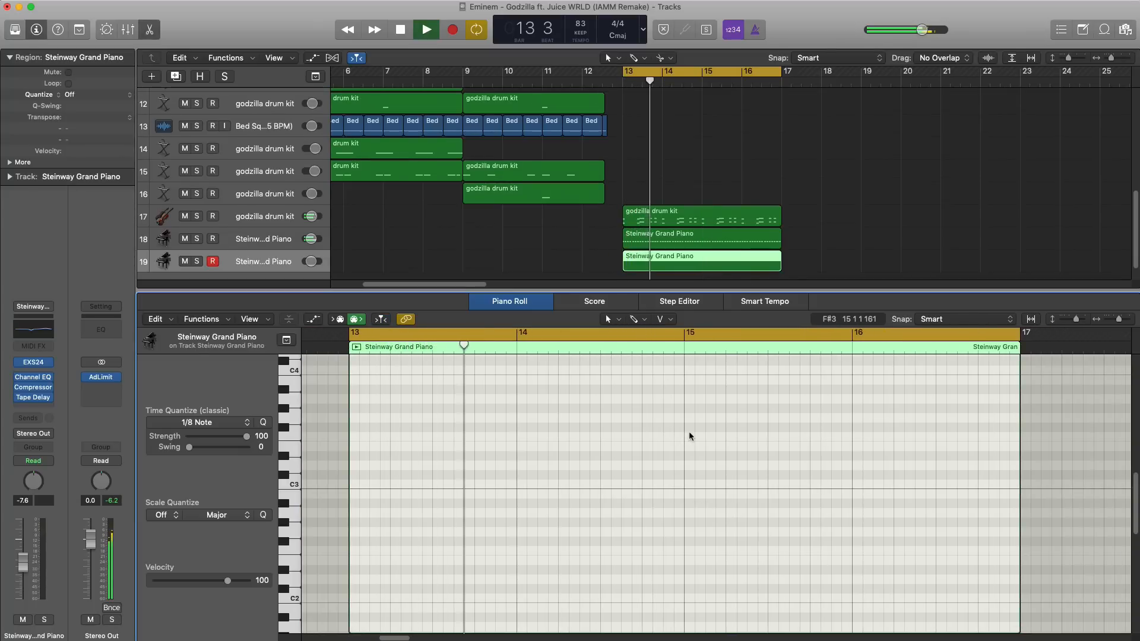
{"action": "key", "text": "space"}
{"action": "left_click", "coordinate": [866, 336]}
{"action": "left_click_drag", "start_coordinate": [861, 338], "coordinate": [1009, 348]}
{"action": "key", "text": "space"}
{"action": "scroll", "coordinate": [906, 512], "scroll_direction": "down", "scroll_amount": 4}
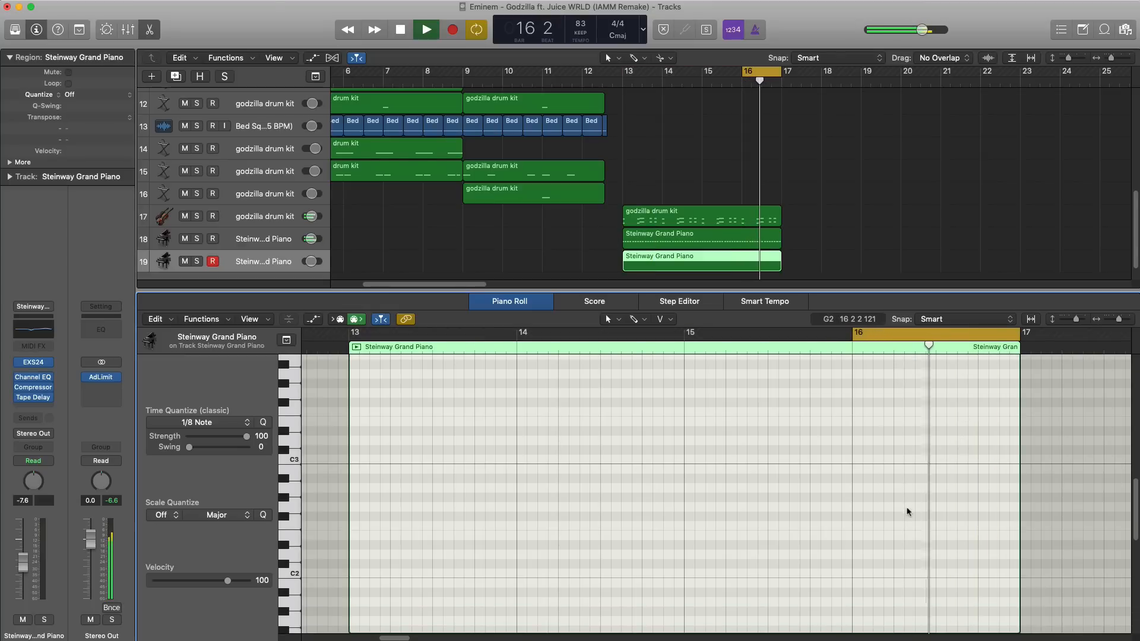
Place a D#2 eighth note on the second eighth of bar 16 in the new piano region, checking it against playback.
{"action": "key", "text": "space"}
{"action": "left_click", "coordinate": [853, 456]}
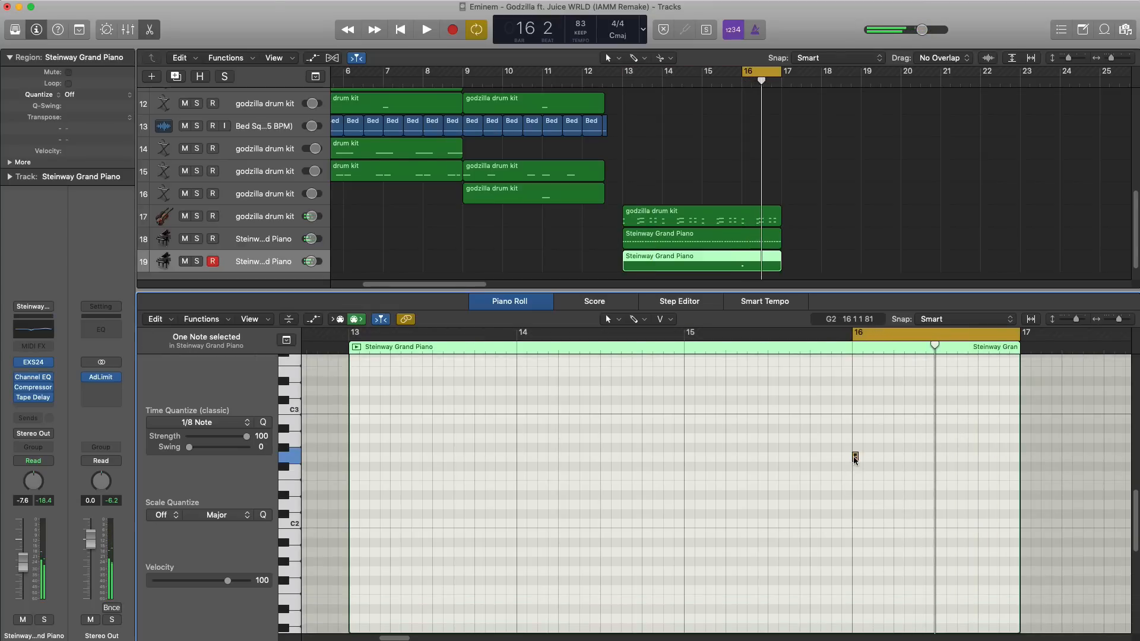
{"action": "left_click_drag", "start_coordinate": [855, 458], "coordinate": [892, 495]}
{"action": "key", "text": "space"}
{"action": "key", "text": "space"}
{"action": "key", "text": "space"}
{"action": "key", "text": "space"}
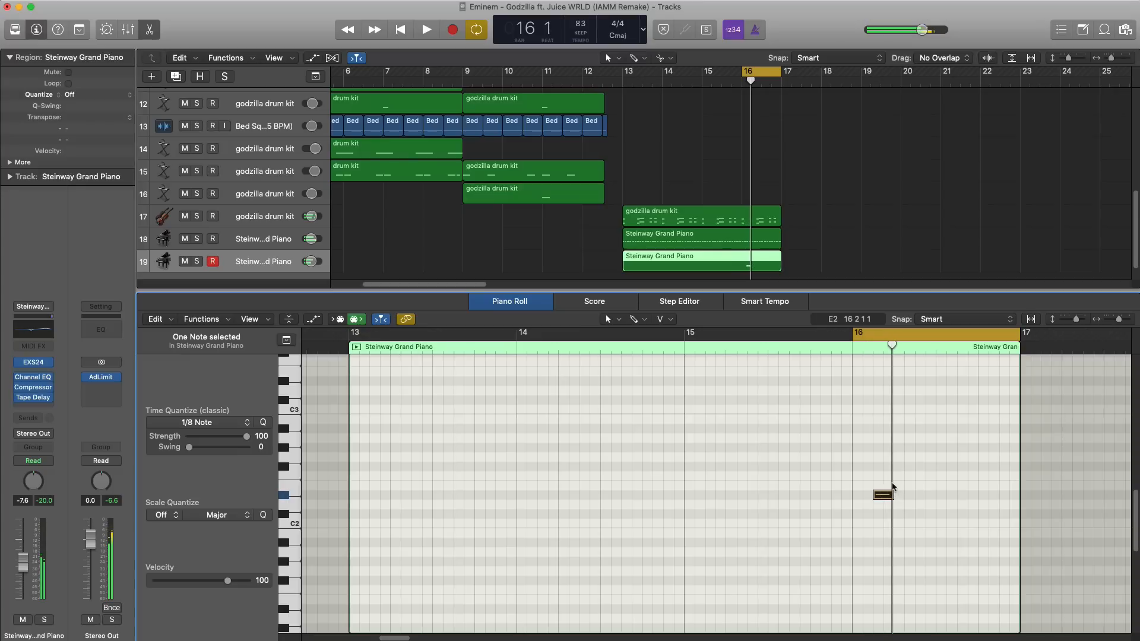
Add an F2 eighth note and a D#2 eighth note directly after the first low piano note in bar 16.
{"action": "left_click", "coordinate": [895, 476], "text": "super"}
{"action": "key", "text": "space"}
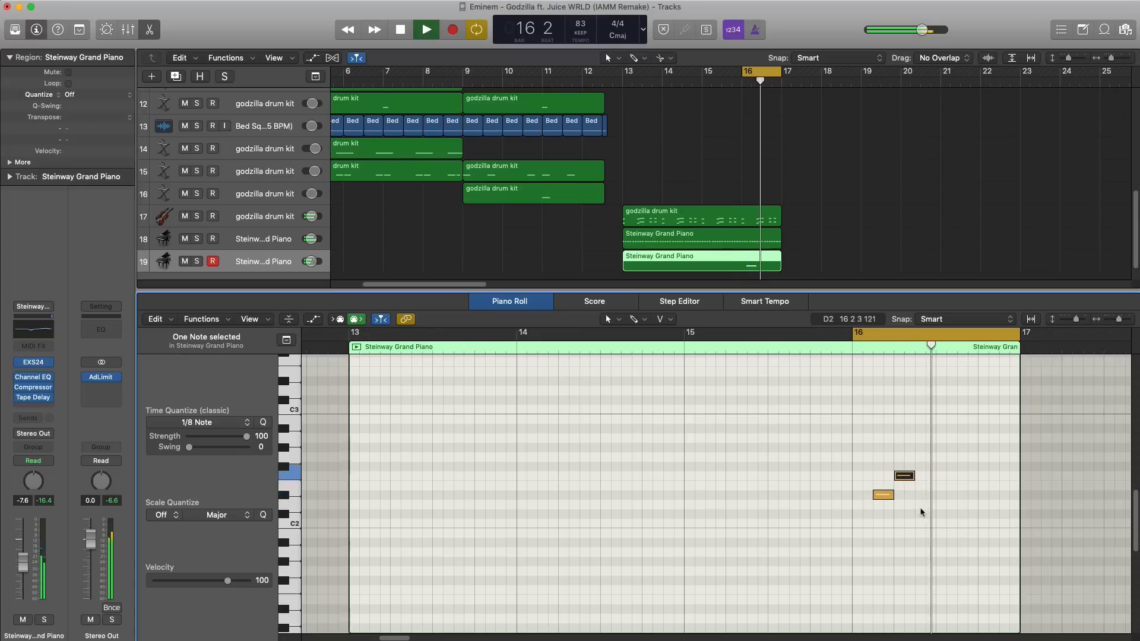
{"action": "left_click", "coordinate": [920, 486], "text": "super"}
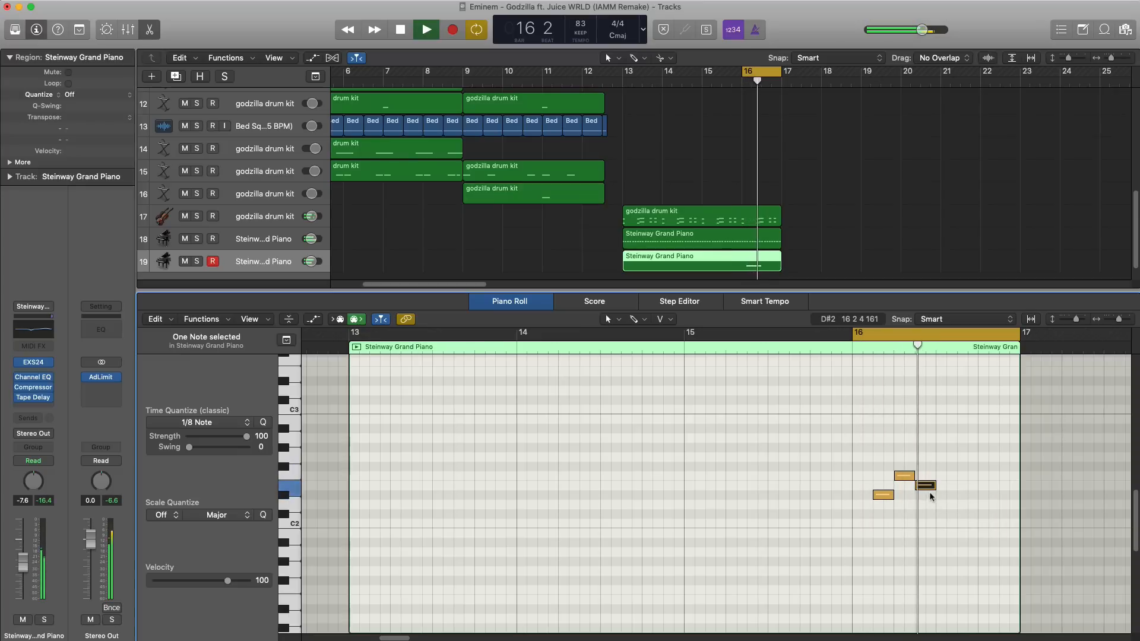
{"action": "left_click_drag", "start_coordinate": [919, 487], "coordinate": [922, 497]}
{"action": "key", "text": "space"}
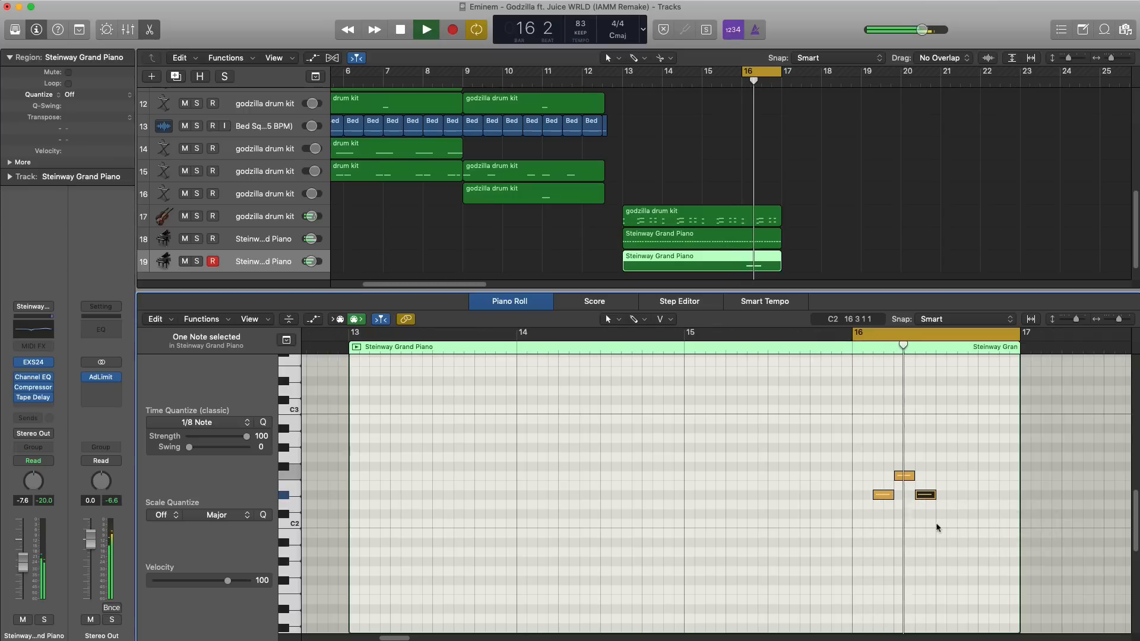
Add a closing D2 note to the bar 16 phrase, lengthen it to about three eighth notes, and listen.
{"action": "left_click", "coordinate": [937, 514], "text": "super"}
{"action": "key", "text": "space"}
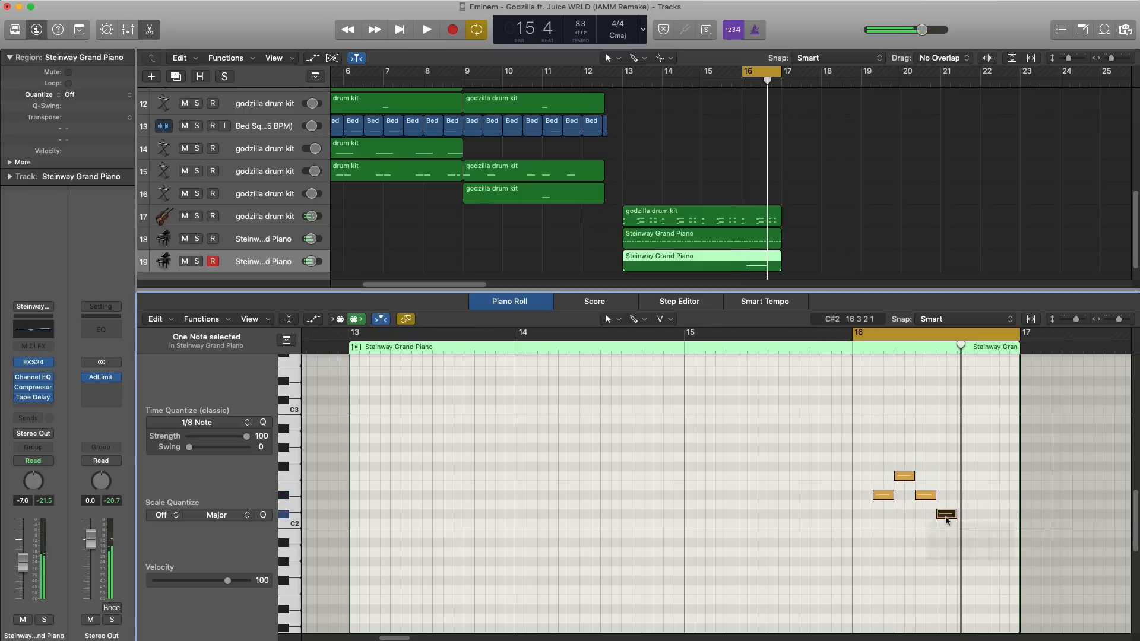
{"action": "left_click", "coordinate": [944, 515]}
{"action": "key", "text": "space"}
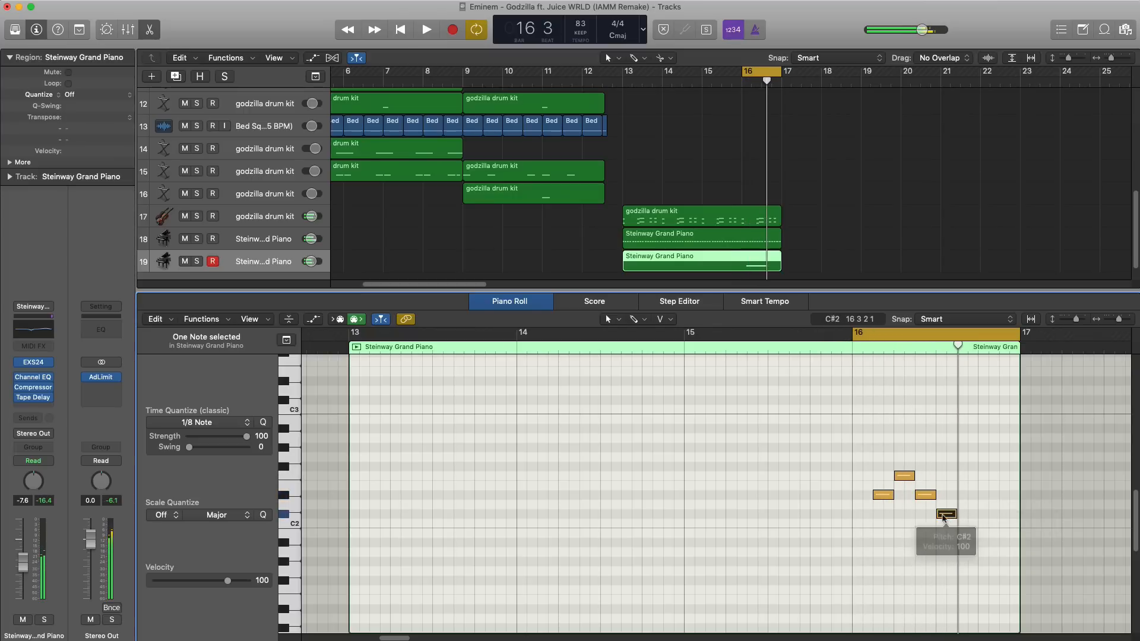
{"action": "left_click_drag", "start_coordinate": [943, 516], "coordinate": [1003, 509]}
{"action": "key", "text": "space"}
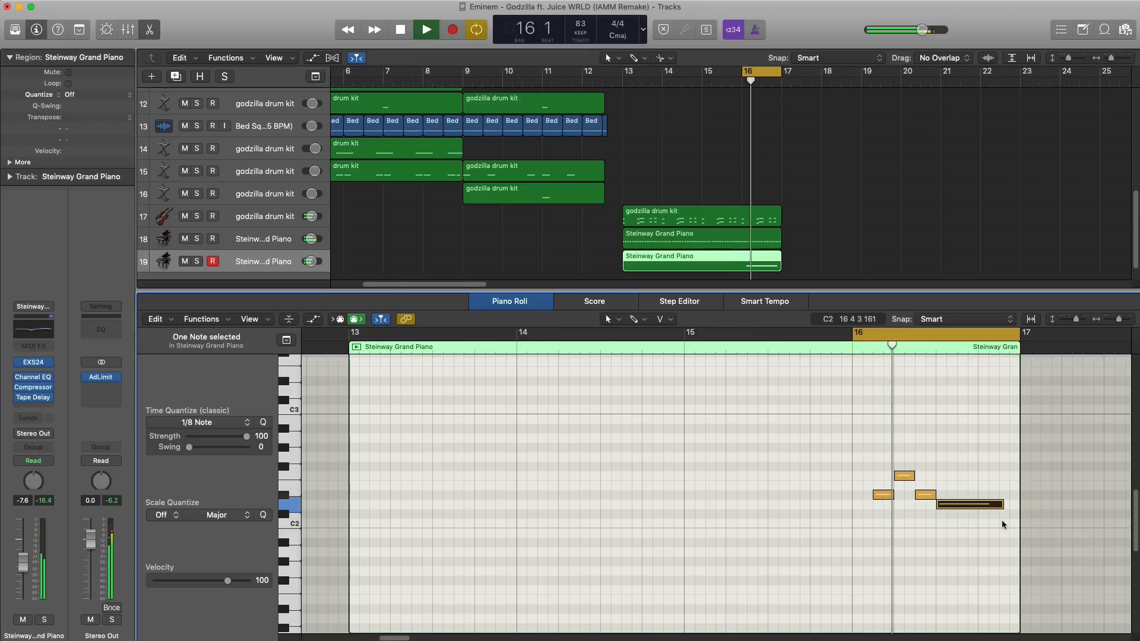
Transpose the four bar 16 piano notes up one octave, play them, and set the low piano track's volume to -12.2 dB.
{"action": "key", "text": "space"}
{"action": "left_click_drag", "start_coordinate": [1004, 520], "coordinate": [871, 470]}
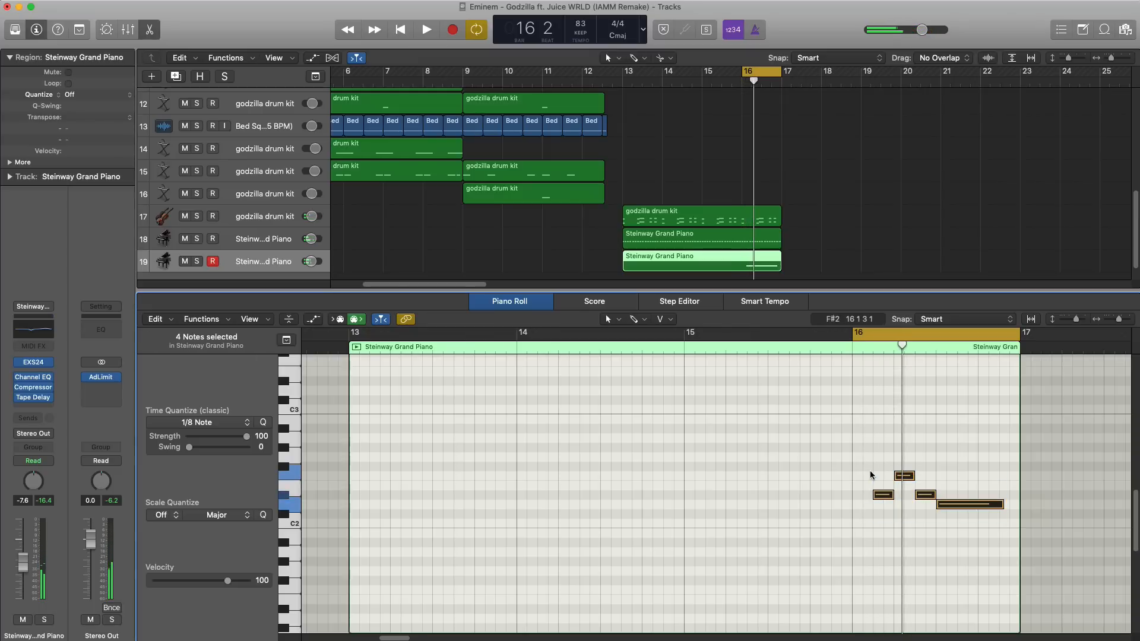
{"action": "key", "text": "alt+shift+Up"}
{"action": "key", "text": "space"}
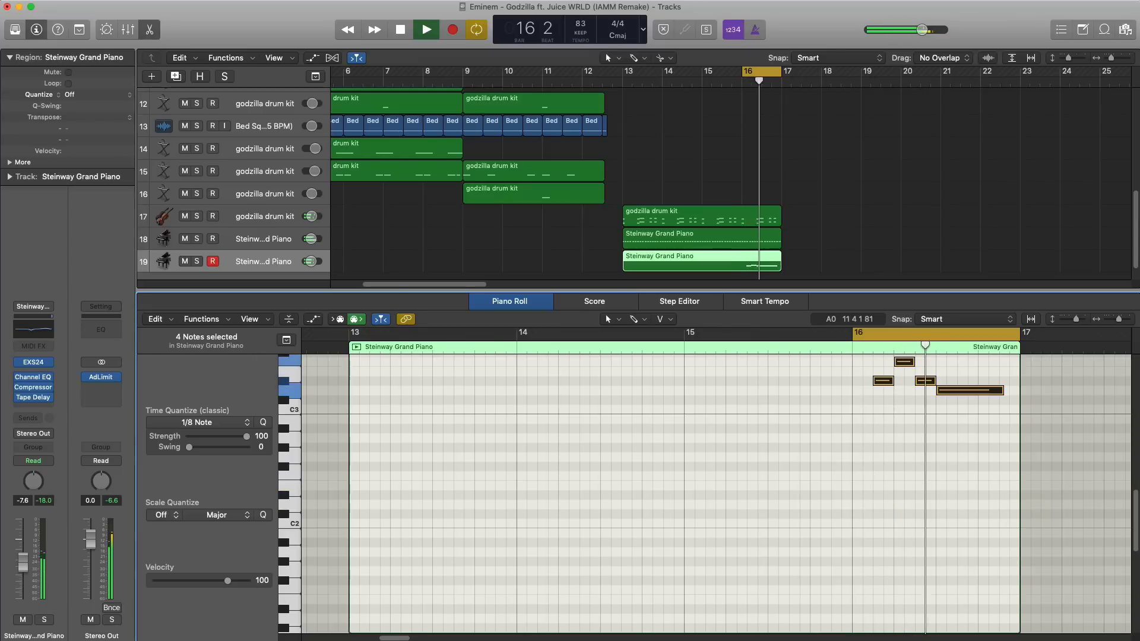
{"action": "key", "text": "x"}
{"action": "key", "text": "x"}
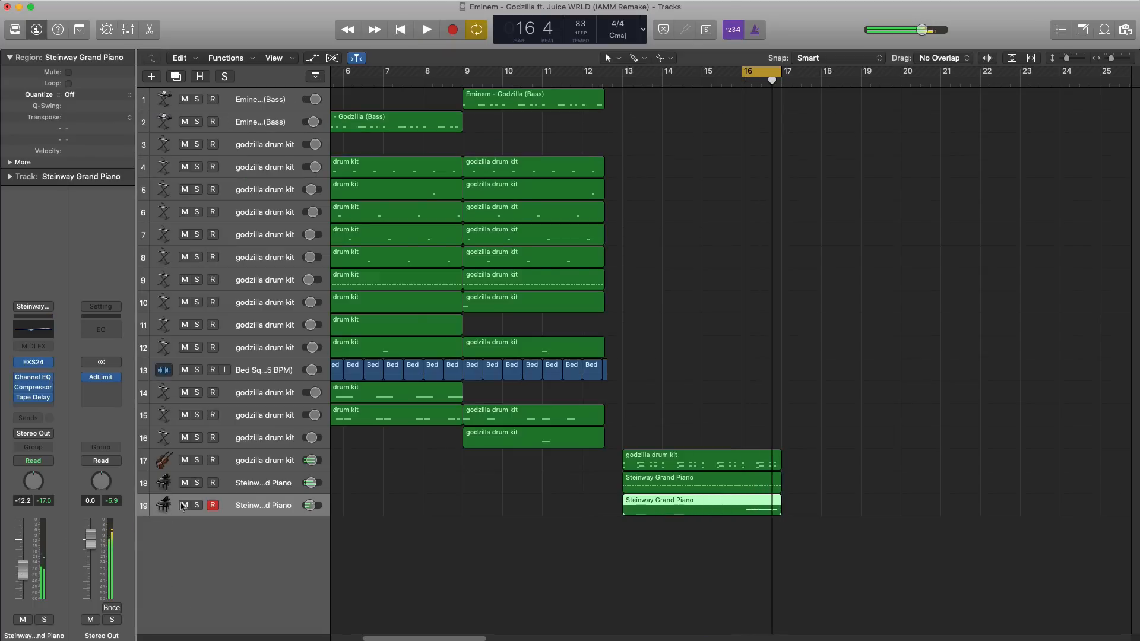
Add Space Designer to the high piano on track 18 with the wet level at -29.0 dB, and set the track volume to -11.0 dB.
{"action": "left_click", "coordinate": [245, 488]}
{"action": "left_click", "coordinate": [35, 407]}
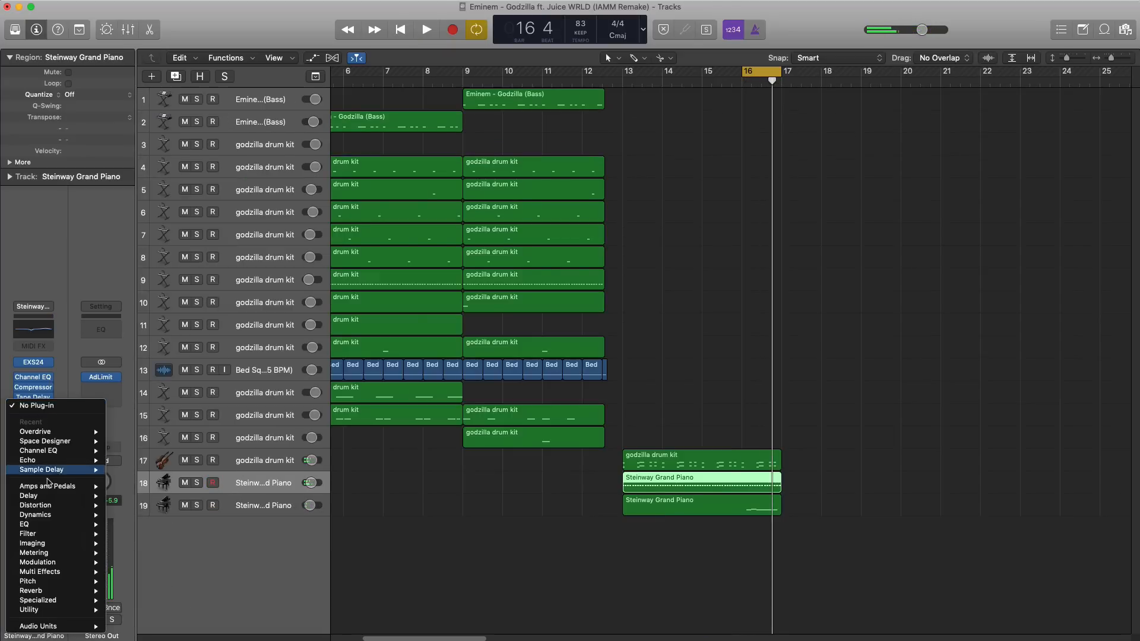
{"action": "left_click", "coordinate": [129, 441]}
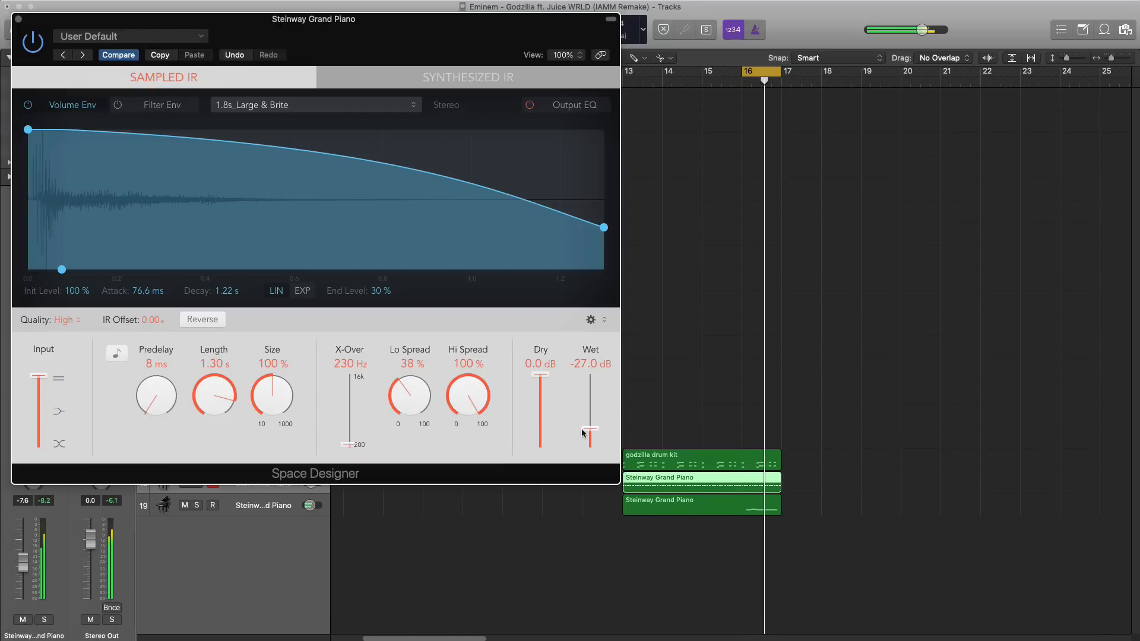
{"action": "left_click_drag", "start_coordinate": [582, 431], "coordinate": [582, 429]}
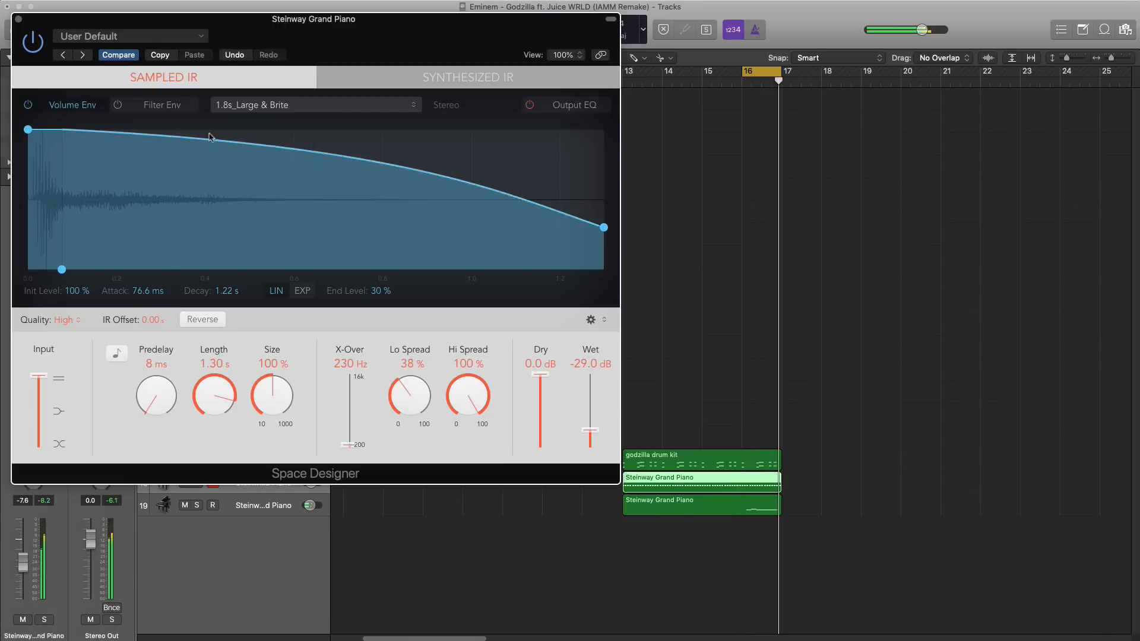
{"action": "left_click", "coordinate": [19, 19]}
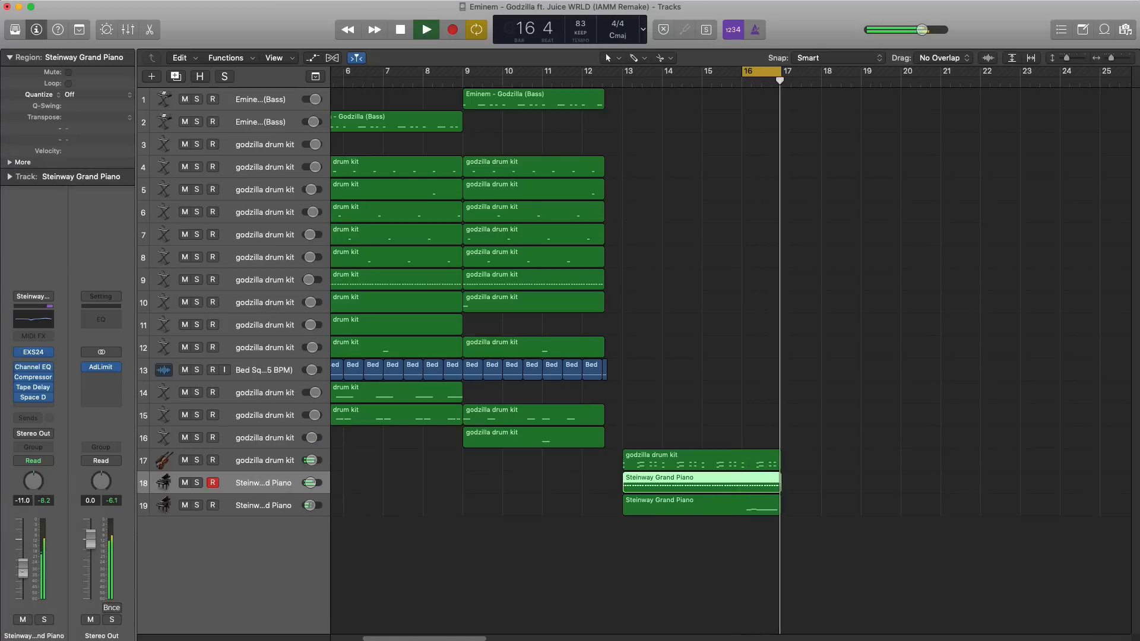
Set track 19's volume to -16.4 dB and add Space Designer to it with the wet level at -21.0 dB.
{"action": "key", "text": "Down"}
{"action": "key", "text": "space"}
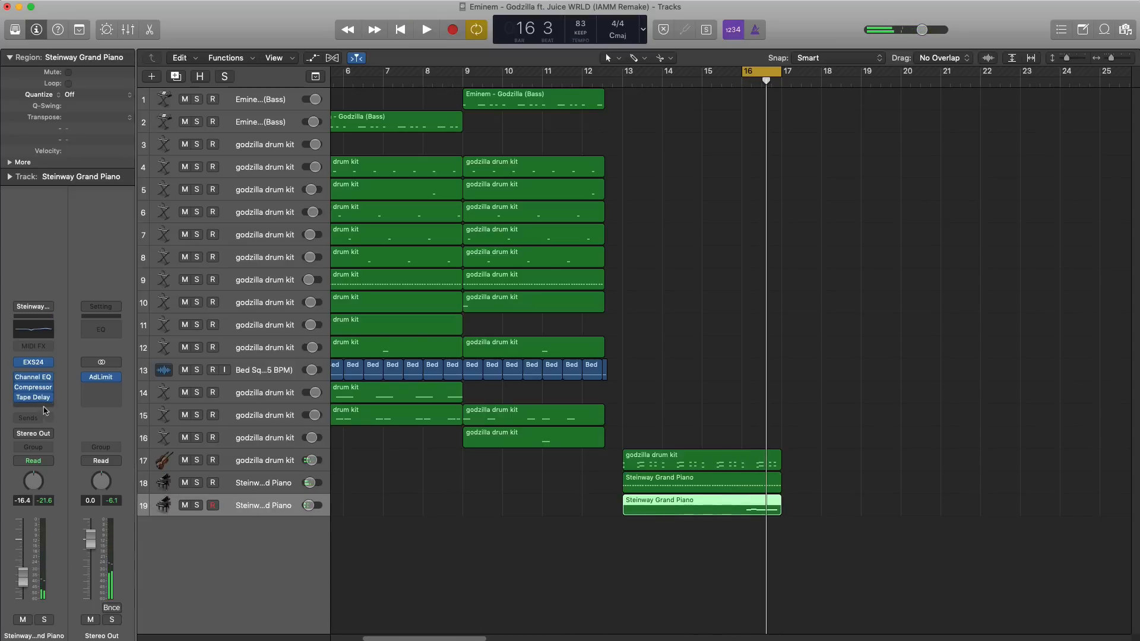
{"action": "left_click", "coordinate": [43, 409]}
{"action": "left_click", "coordinate": [129, 435]}
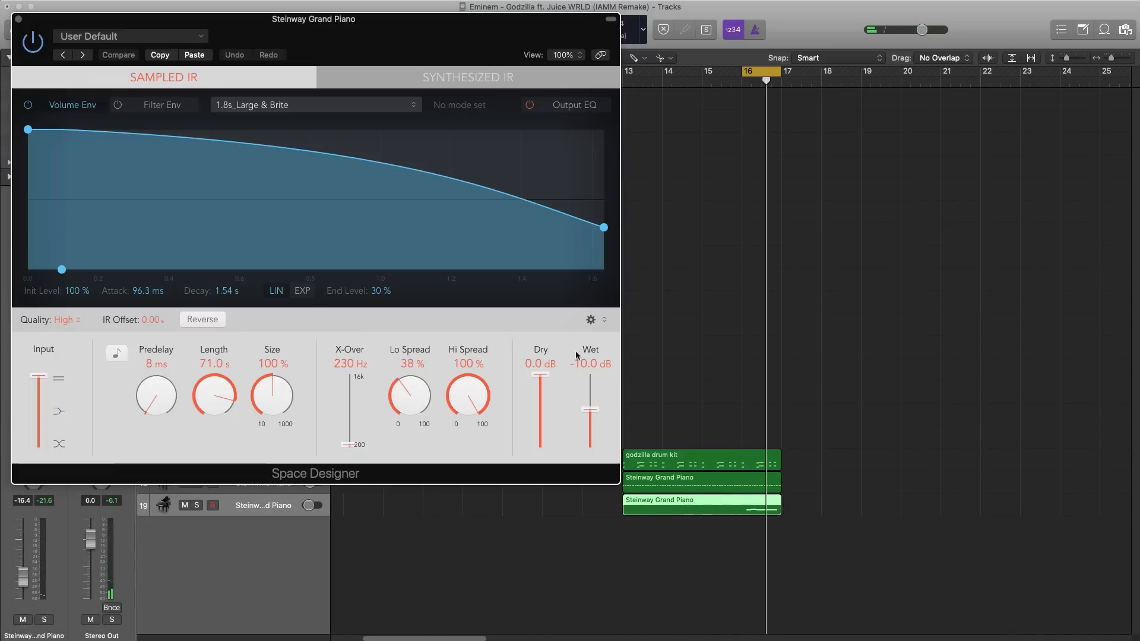
{"action": "left_click_drag", "start_coordinate": [589, 409], "coordinate": [591, 430]}
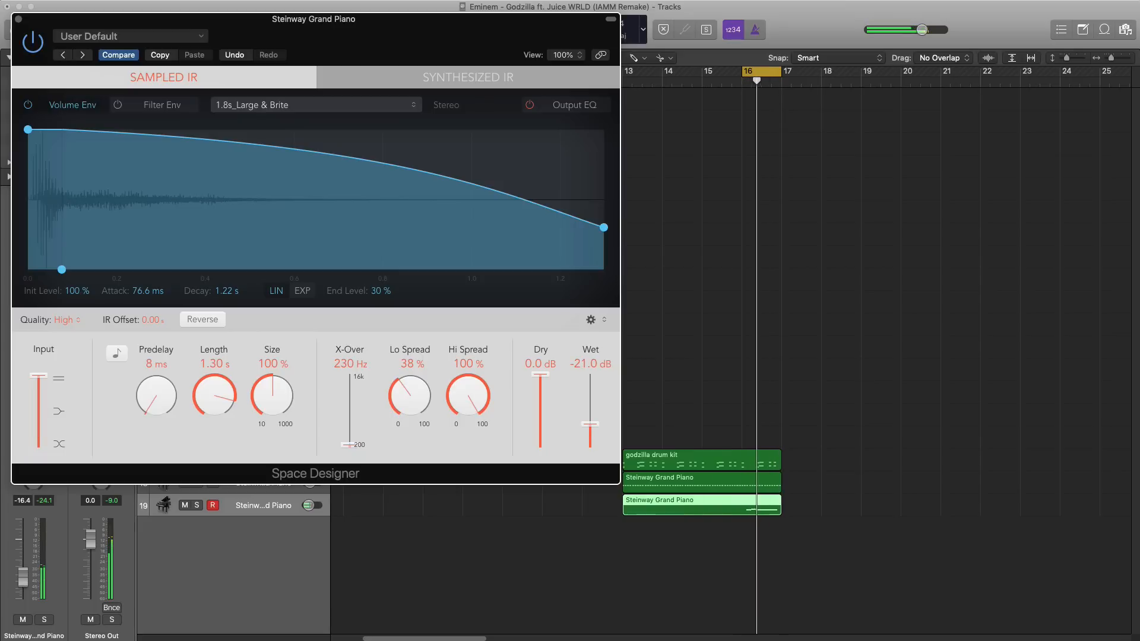
{"action": "left_click", "coordinate": [18, 19]}
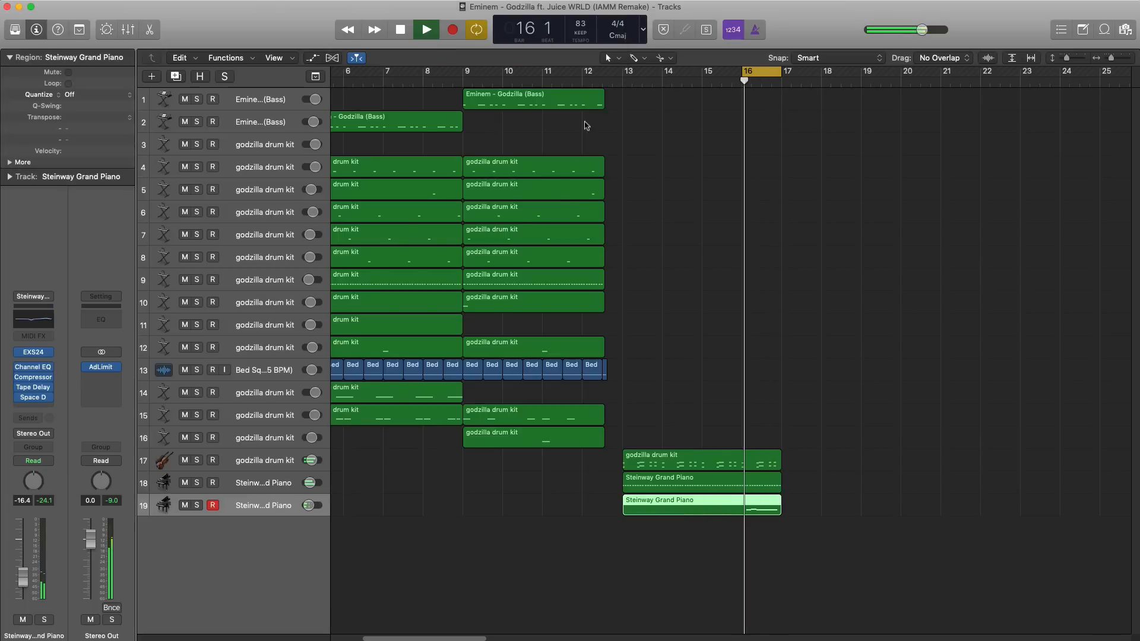
Set the cycle range to bars 13 through 16 and create a software instrument track with an empty region over those bars.
{"action": "key", "text": "space"}
{"action": "left_click_drag", "start_coordinate": [624, 76], "coordinate": [772, 83]}
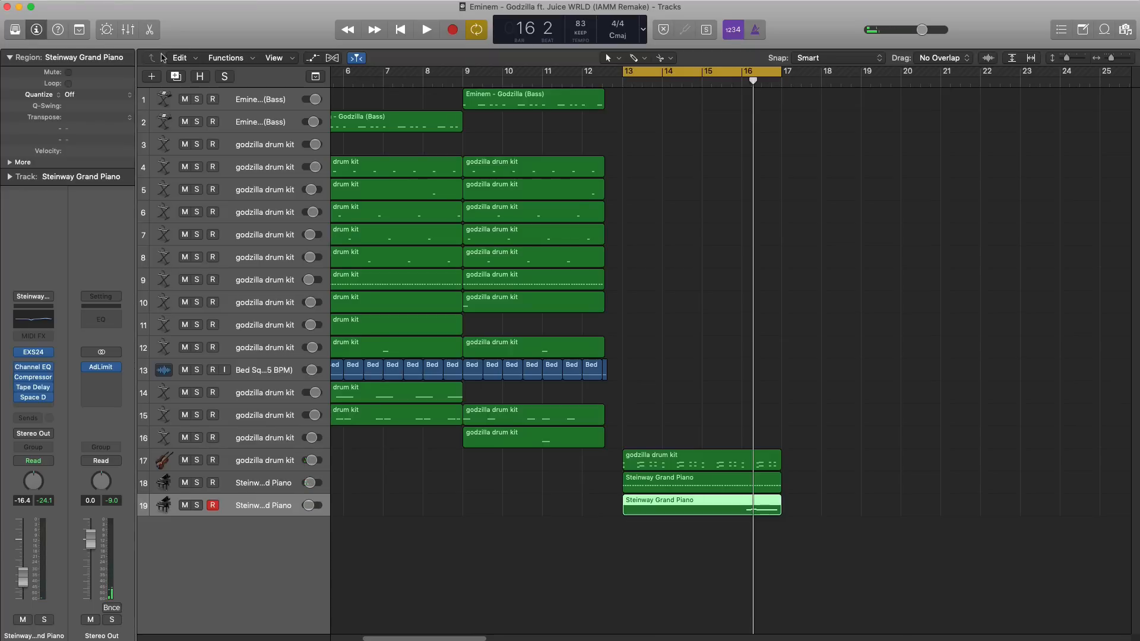
{"action": "left_click", "coordinate": [152, 83]}
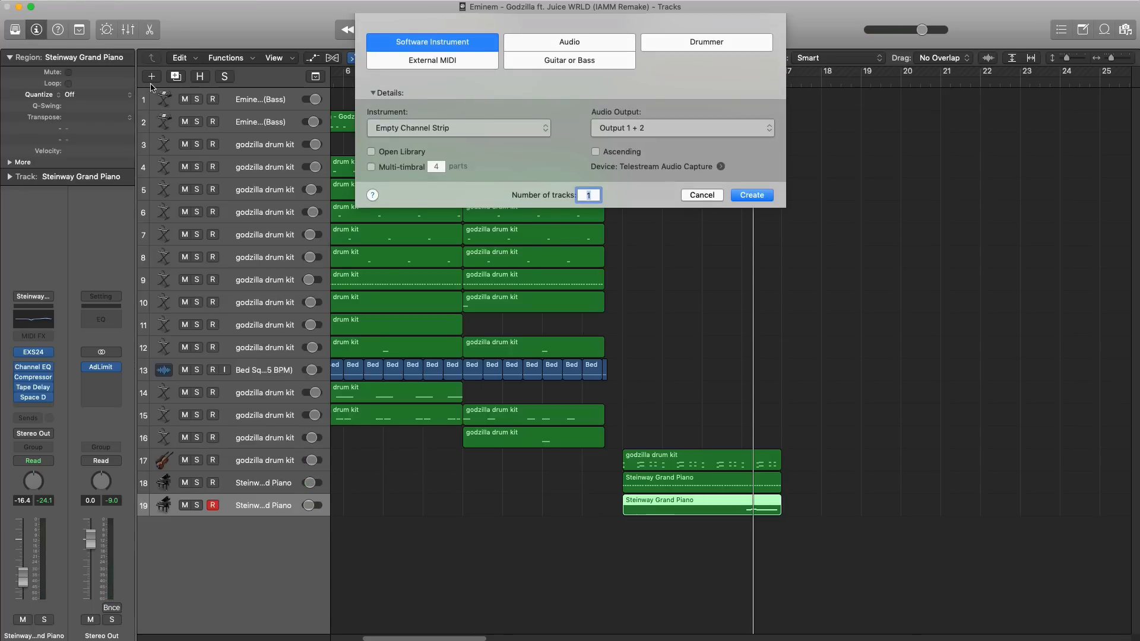
{"action": "key", "text": "Return"}
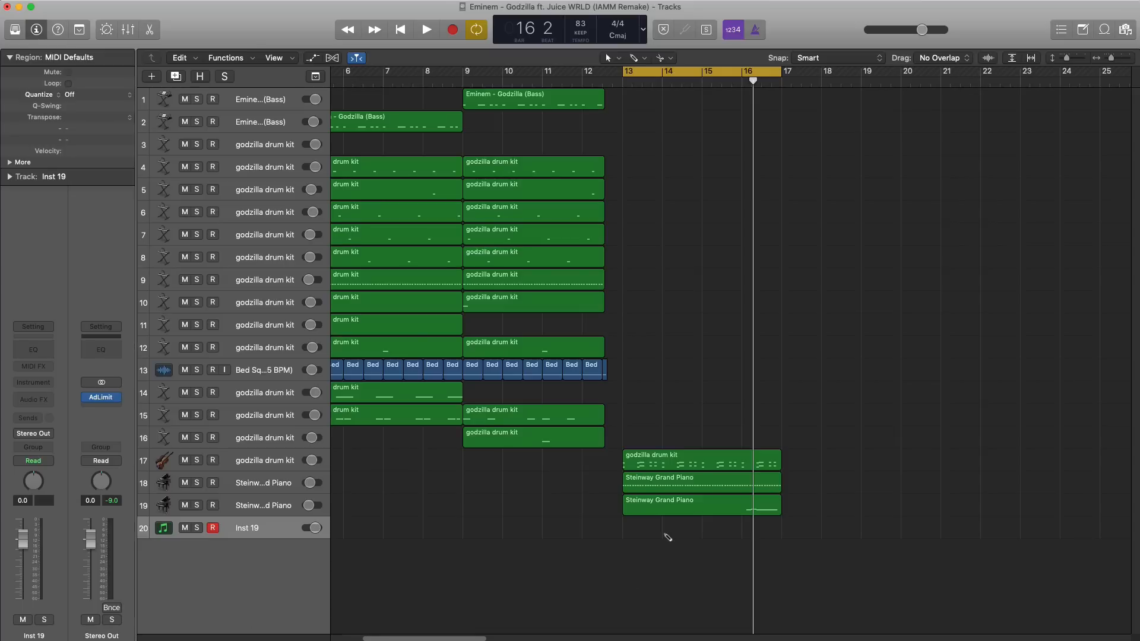
{"action": "left_click_drag", "start_coordinate": [673, 534], "coordinate": [780, 534]}
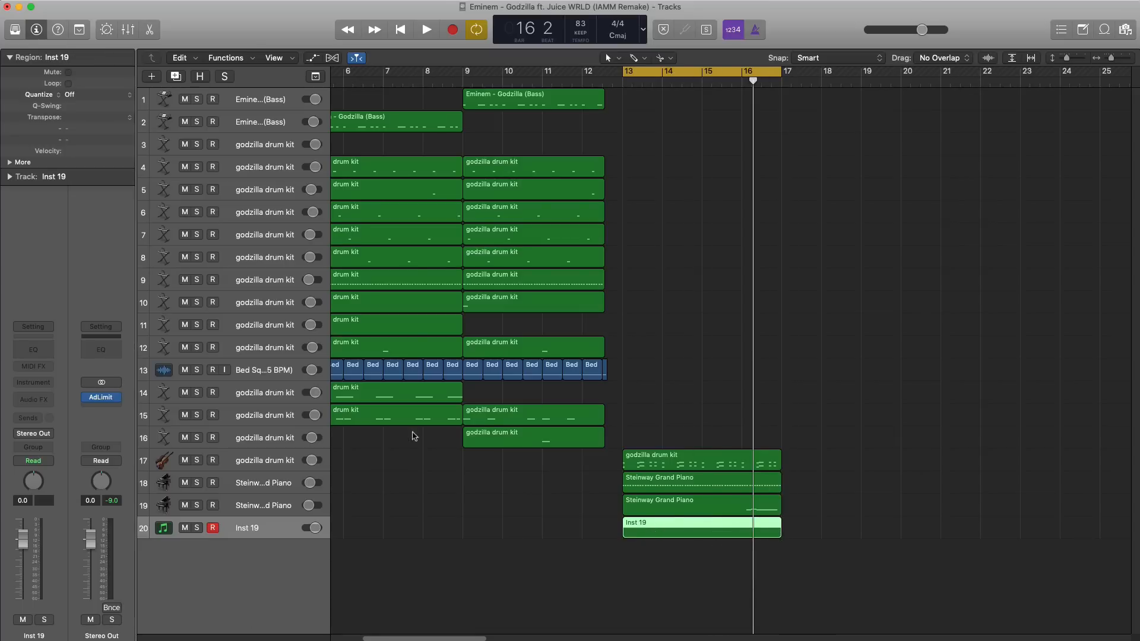
Load the ES2 synthesizer on the new instrument track and keep only oscillator 1 active.
{"action": "left_click", "coordinate": [33, 382]}
{"action": "mouse_move", "coordinate": [73, 469]}
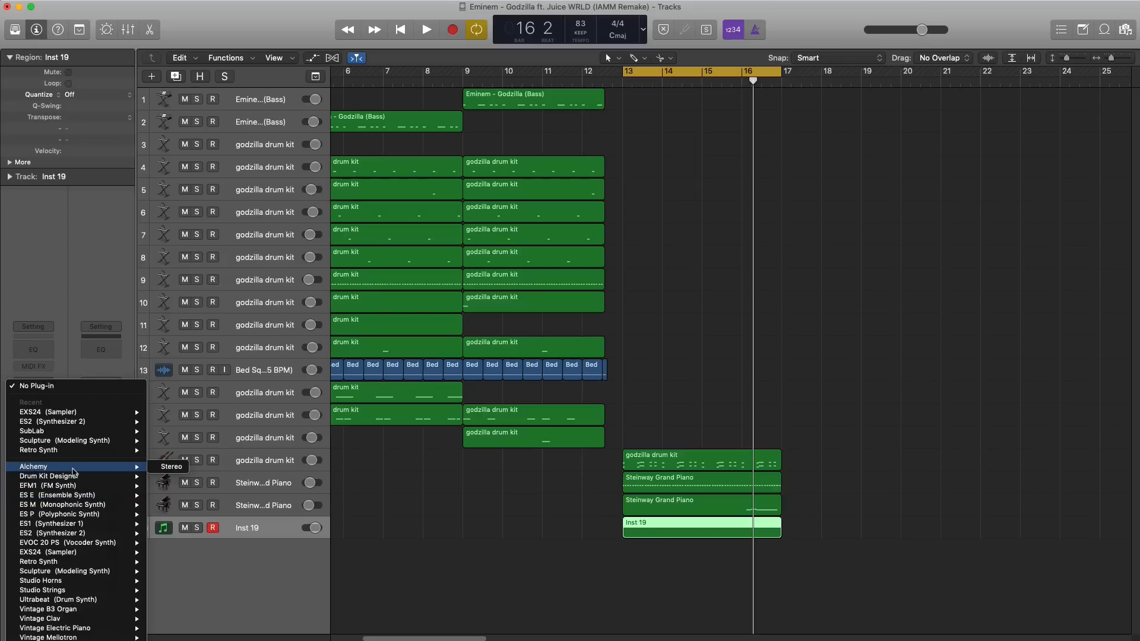
{"action": "mouse_move", "coordinate": [75, 496]}
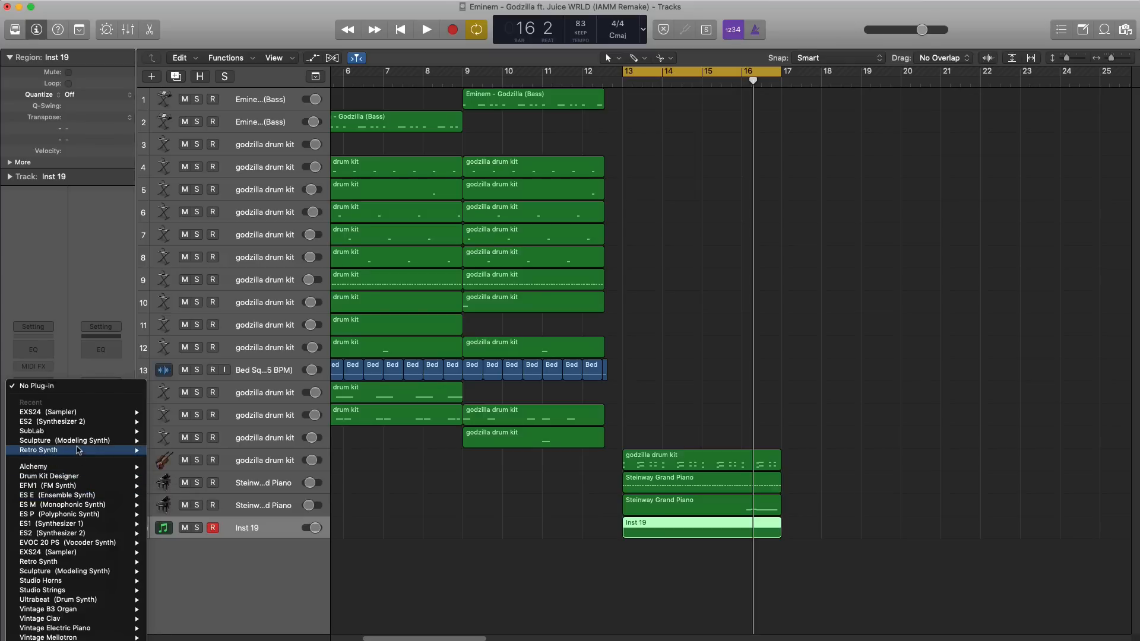
{"action": "left_click", "coordinate": [169, 422]}
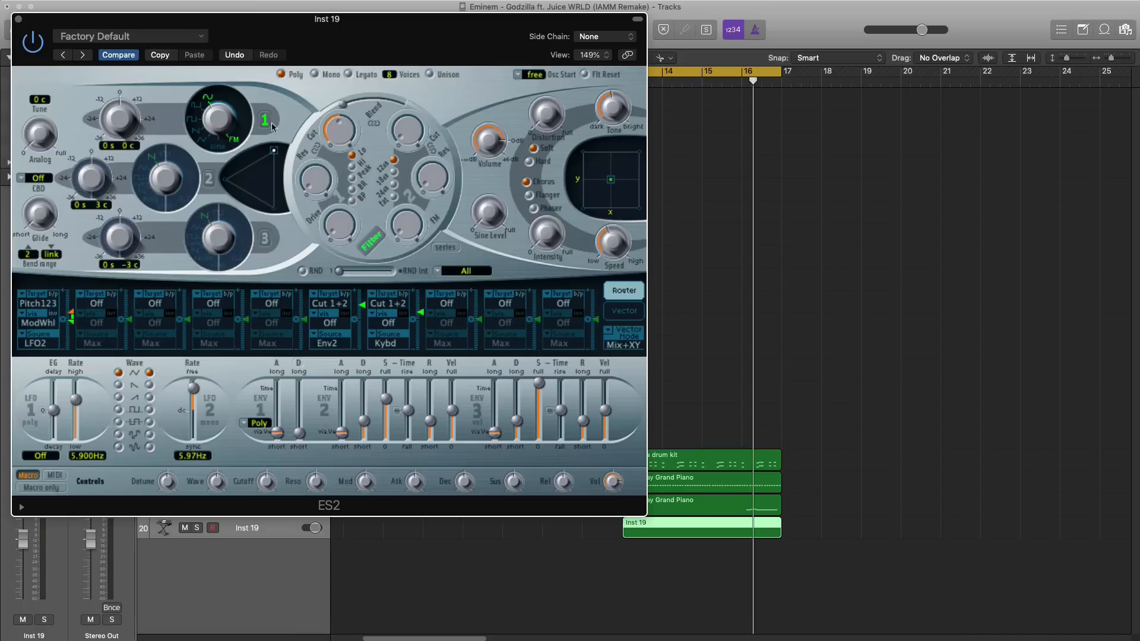
{"action": "left_click", "coordinate": [18, 19]}
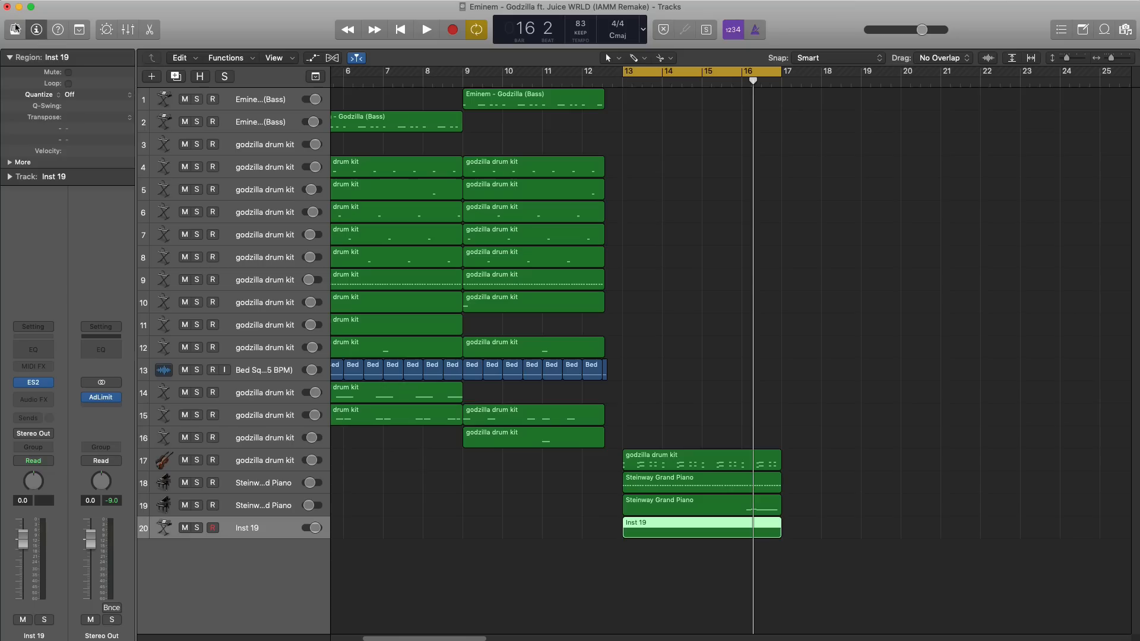
Place an eighth note on beat 2 of bar 14 in the ES2 region, raise it to A#3, and check it against playback.
{"action": "double_click", "coordinate": [666, 533]}
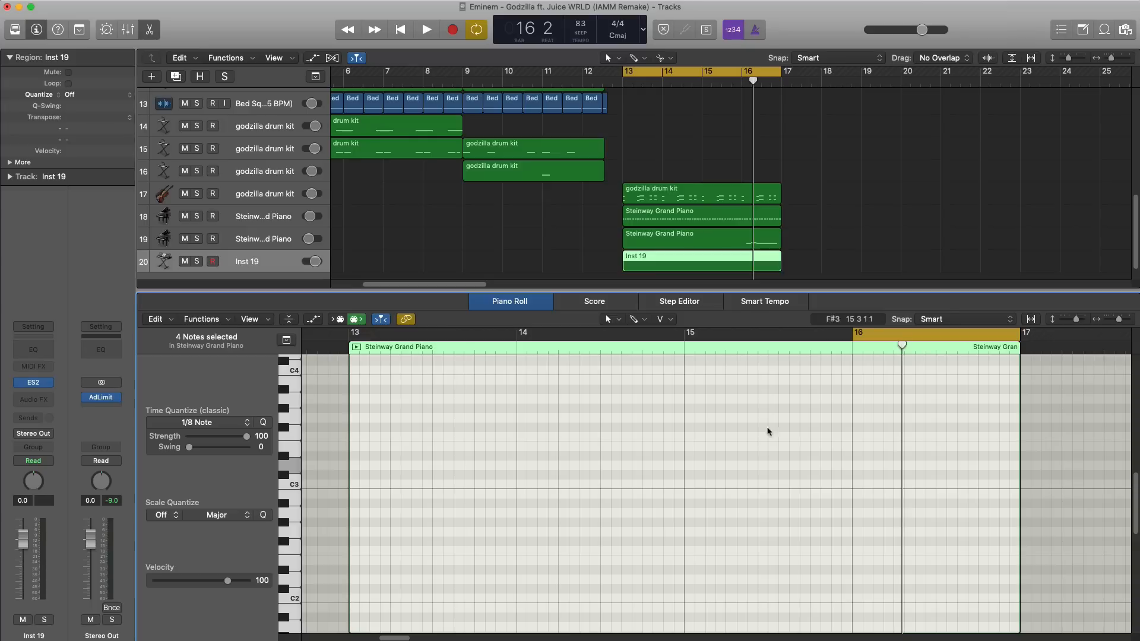
{"action": "key", "text": "space"}
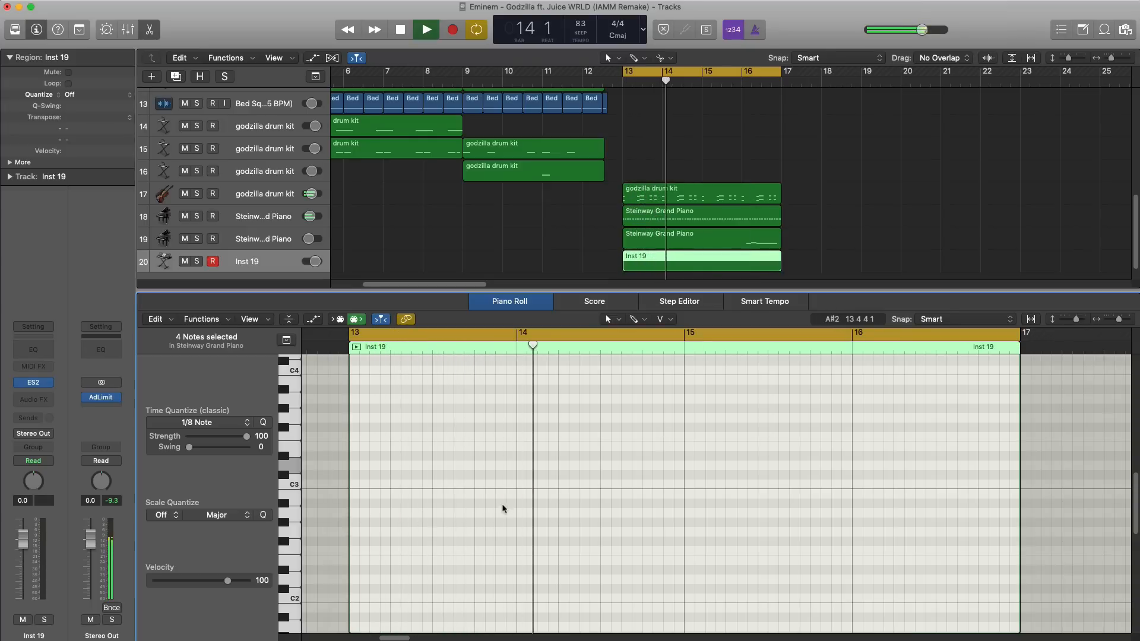
{"action": "scroll", "coordinate": [543, 498], "scroll_direction": "up", "scroll_amount": 1}
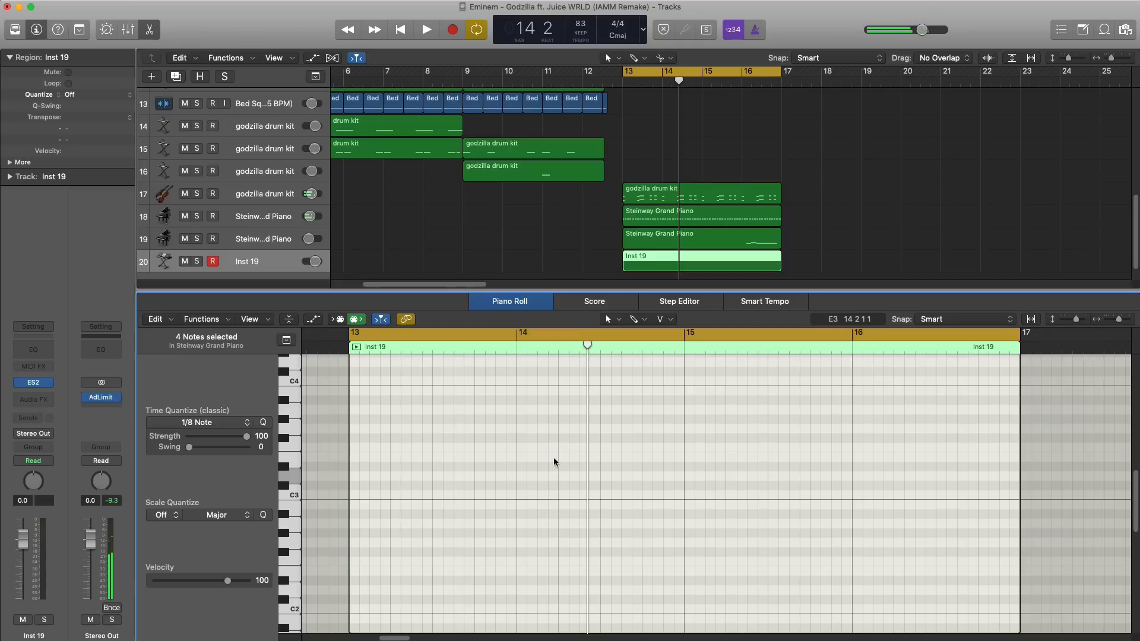
{"action": "left_click", "coordinate": [580, 468]}
{"action": "left_click_drag", "start_coordinate": [622, 469], "coordinate": [581, 473]}
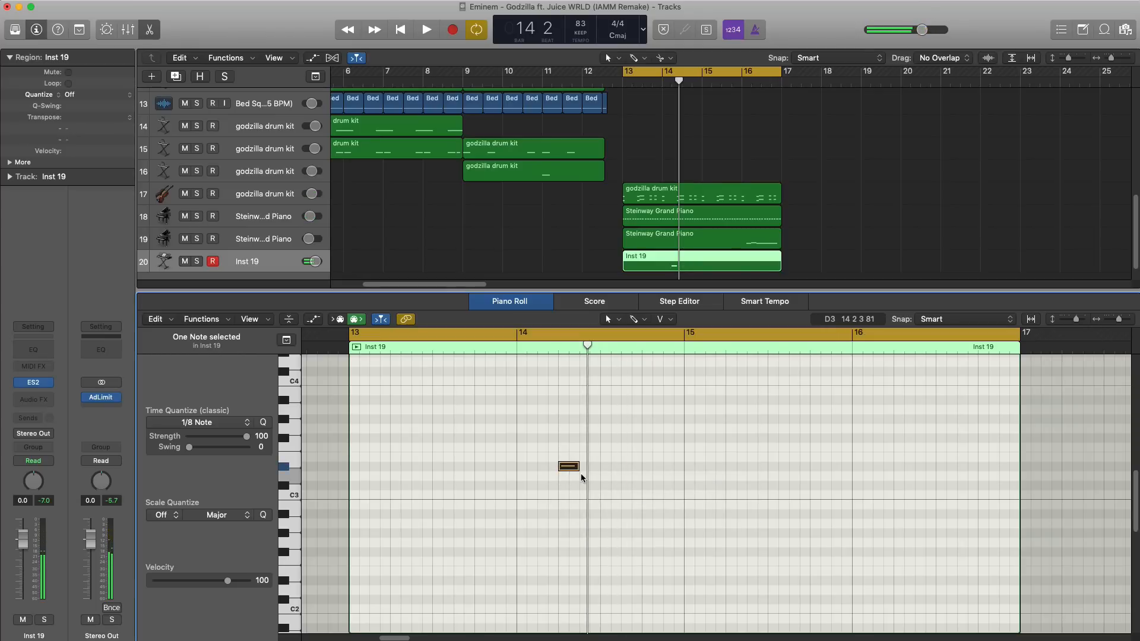
{"action": "key", "text": "space"}
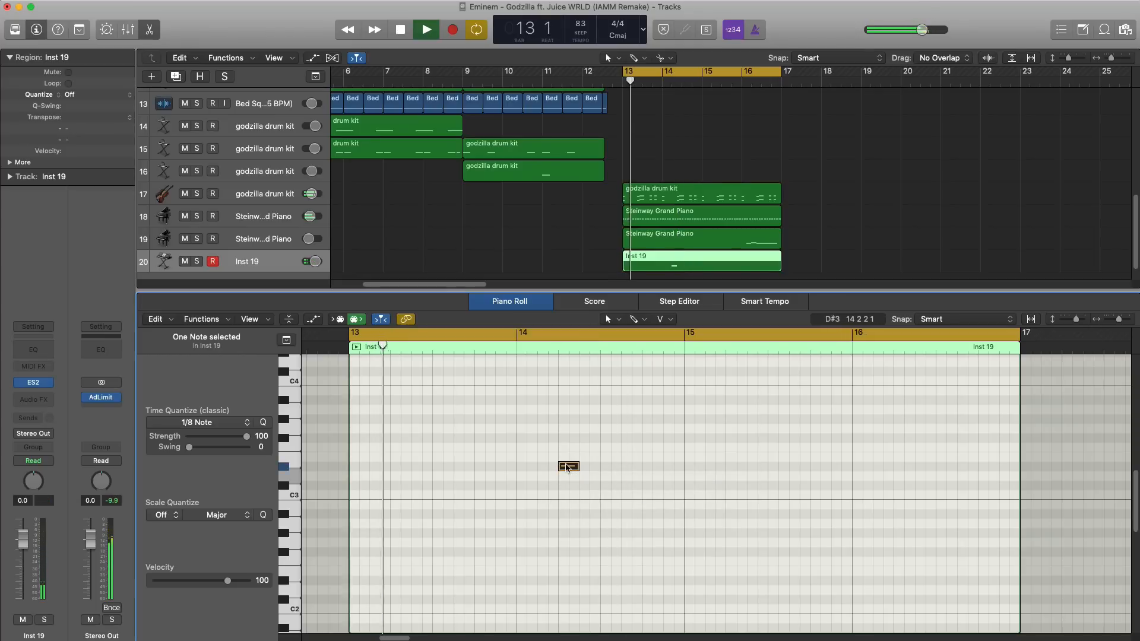
{"action": "left_click_drag", "start_coordinate": [564, 467], "coordinate": [565, 402]}
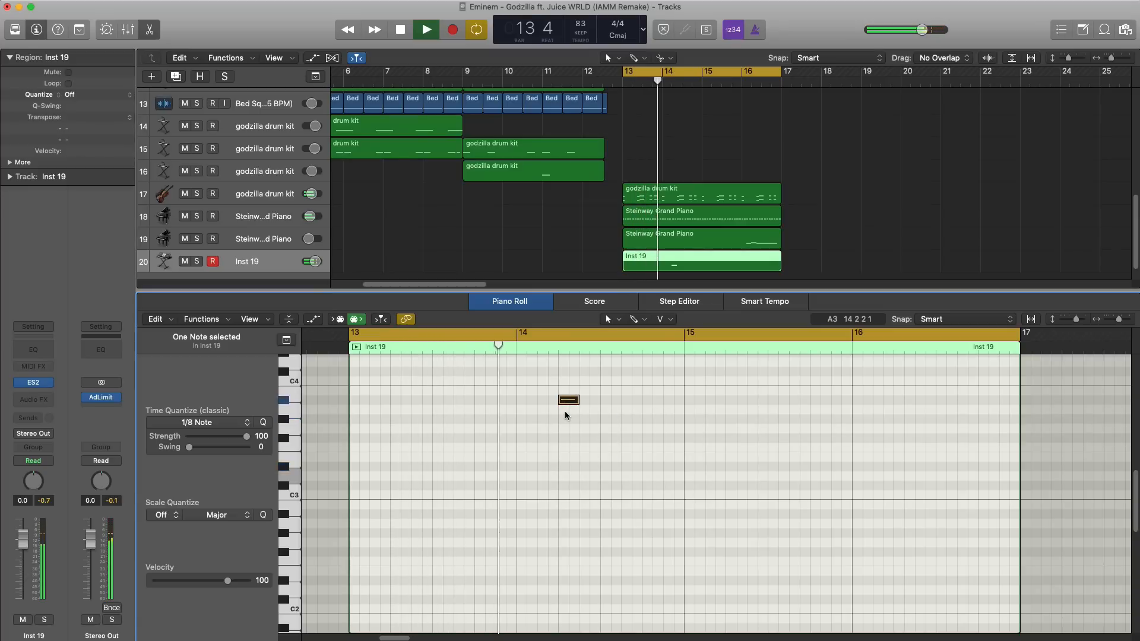
{"action": "key", "text": "space"}
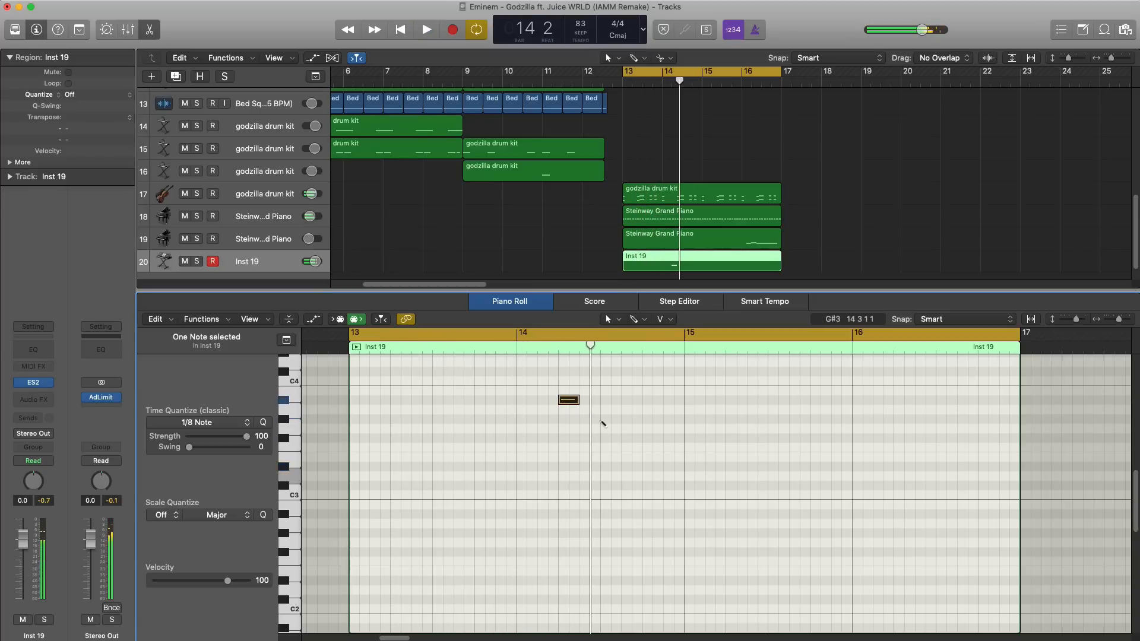
Add a G#3 eighth note on beat 3 of bar 14 and shift the A#3 note directly before it.
{"action": "key", "text": "space"}
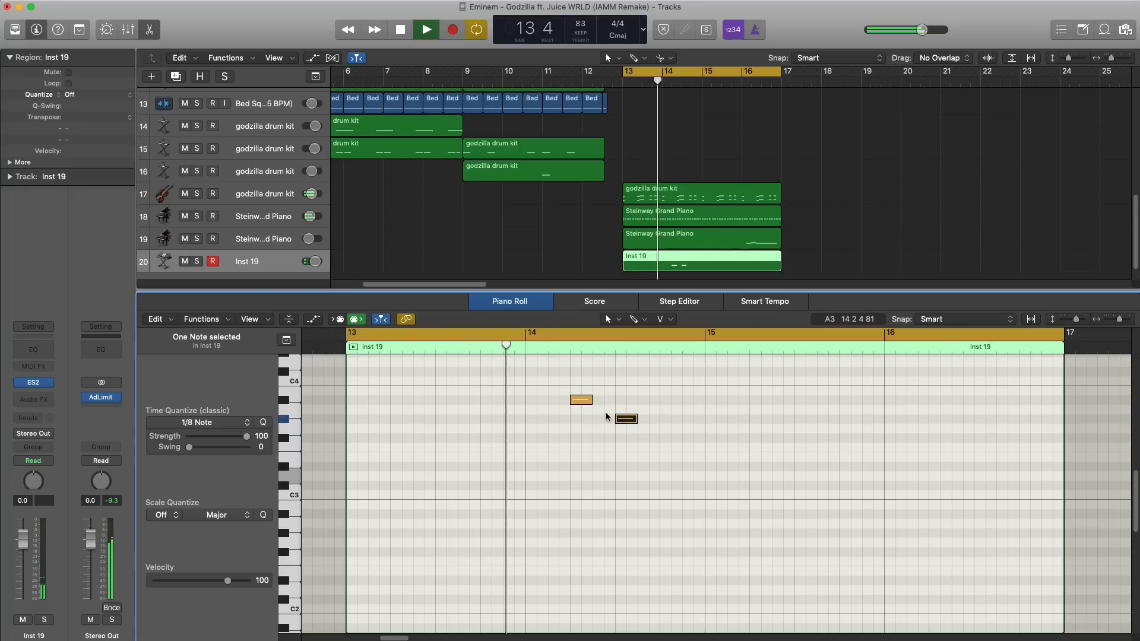
{"action": "left_click", "coordinate": [581, 400]}
{"action": "left_click_drag", "start_coordinate": [581, 399], "coordinate": [603, 399]}
Set the cycle range to bar 14 only and add a second G#3 eighth note directly after the first, checking playback.
{"action": "left_click_drag", "start_coordinate": [528, 334], "coordinate": [705, 338]}
{"action": "scroll", "coordinate": [660, 417], "scroll_direction": "right", "scroll_amount": 2}
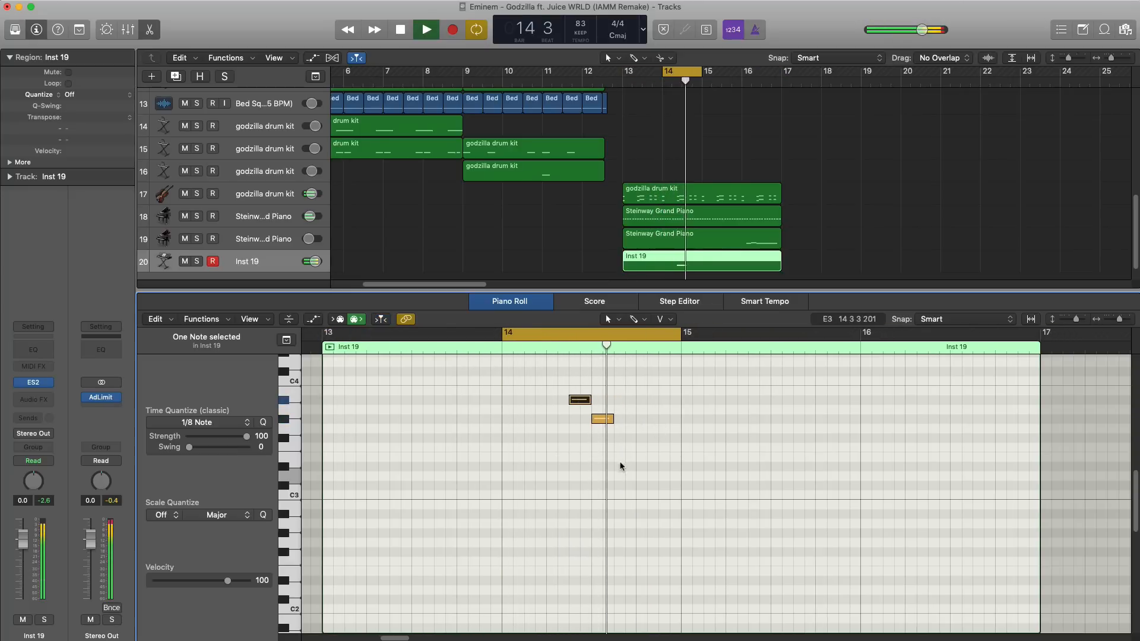
{"action": "key", "text": "space"}
{"action": "key", "text": "space"}
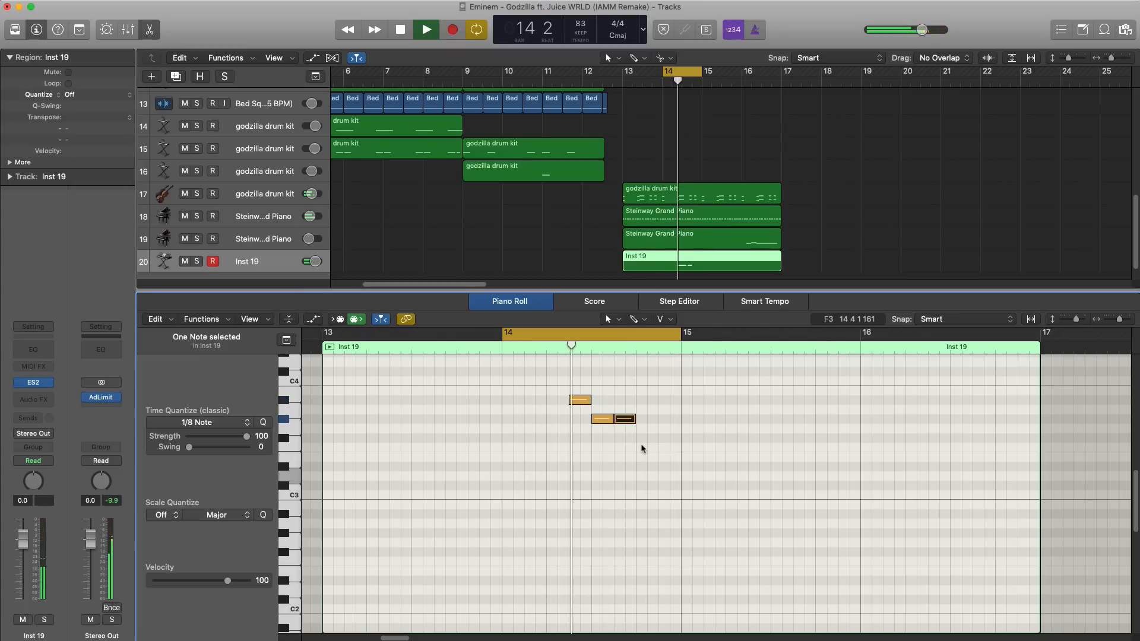
{"action": "key", "text": "space"}
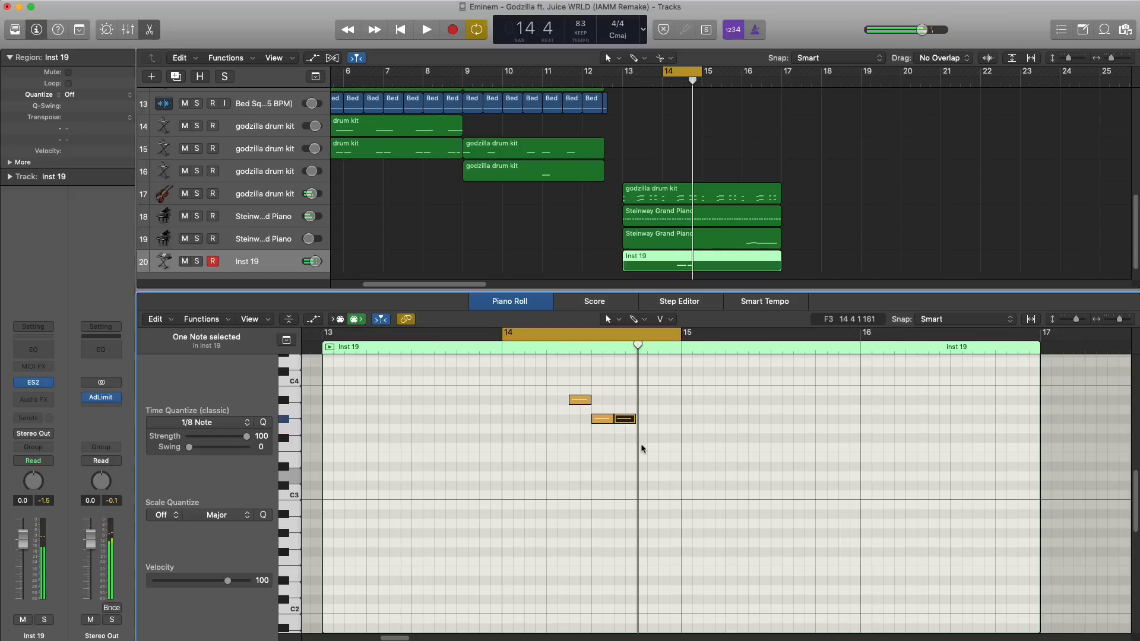
{"action": "key", "text": "space"}
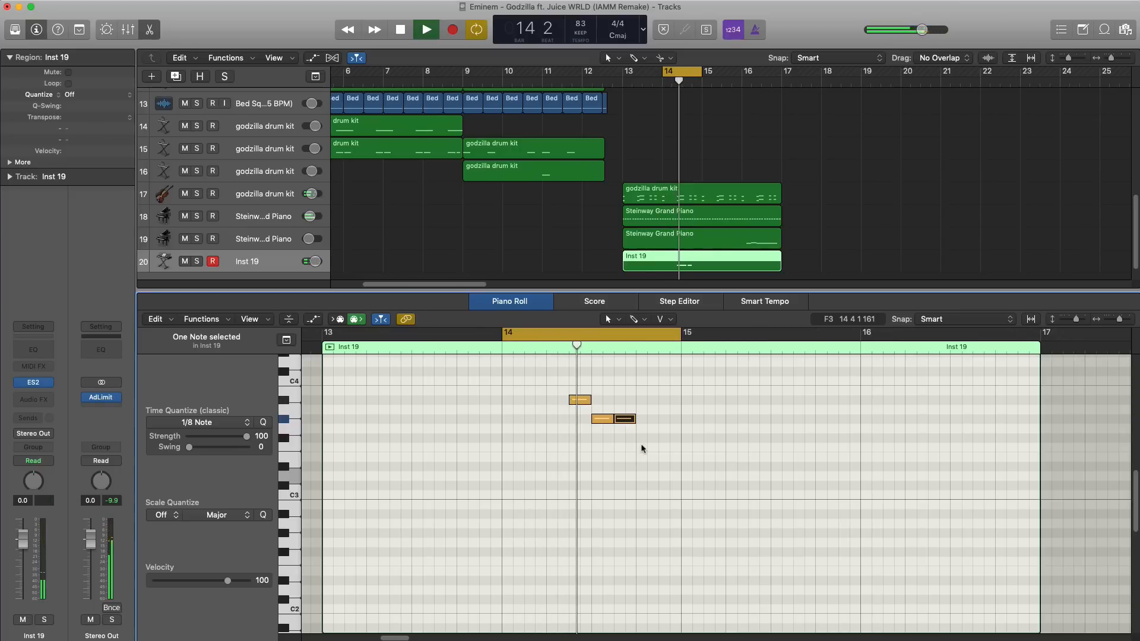
Move the three ES2 notes one beat earlier, starting on the second eighth of bar 14, and listen.
{"action": "key", "text": "space"}
{"action": "left_click_drag", "start_coordinate": [655, 439], "coordinate": [532, 409]}
{"action": "key", "text": "space"}
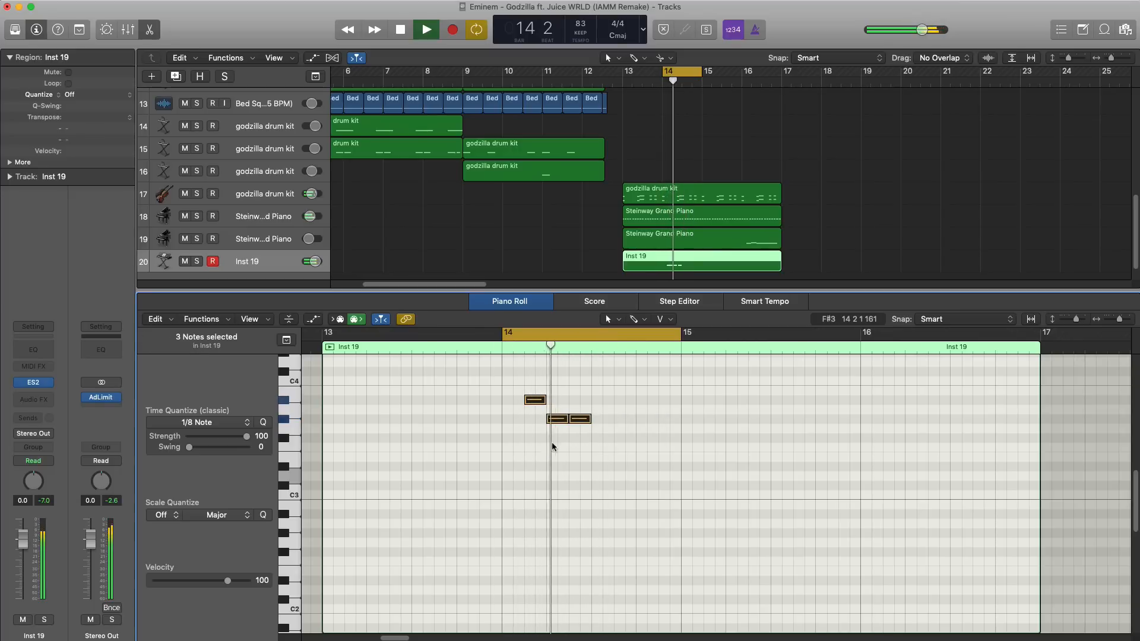
{"action": "key", "text": "space"}
Add an F#3 note on the last sixteenth of beat 2 in bar 14 and shorten it to a sixteenth note.
{"action": "key", "text": "space"}
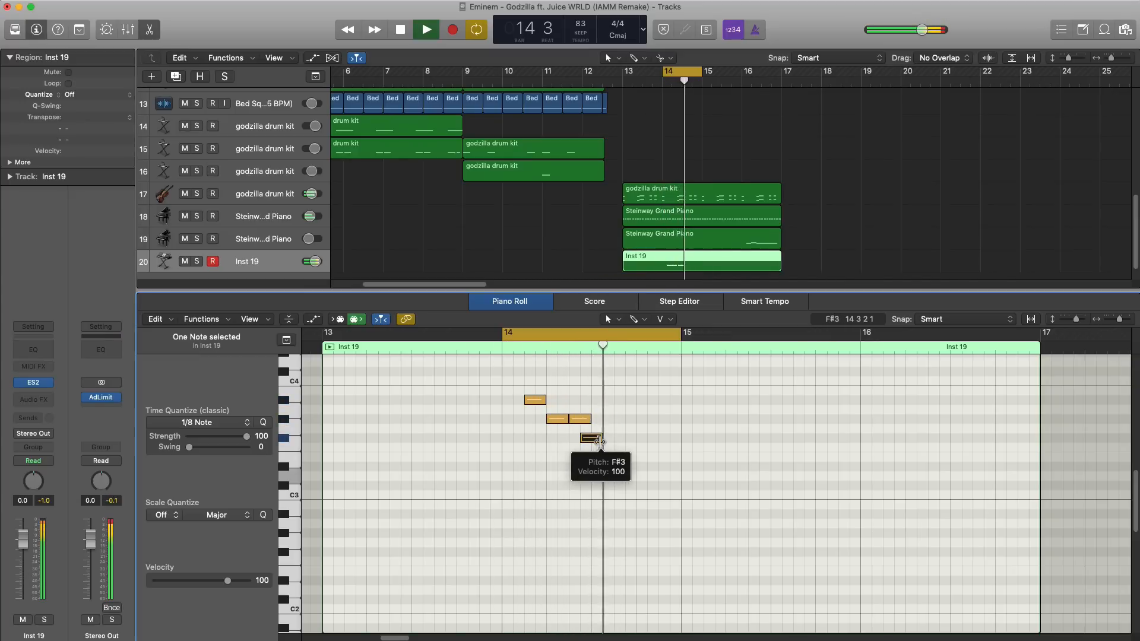
{"action": "left_click_drag", "start_coordinate": [599, 444], "coordinate": [586, 444]}
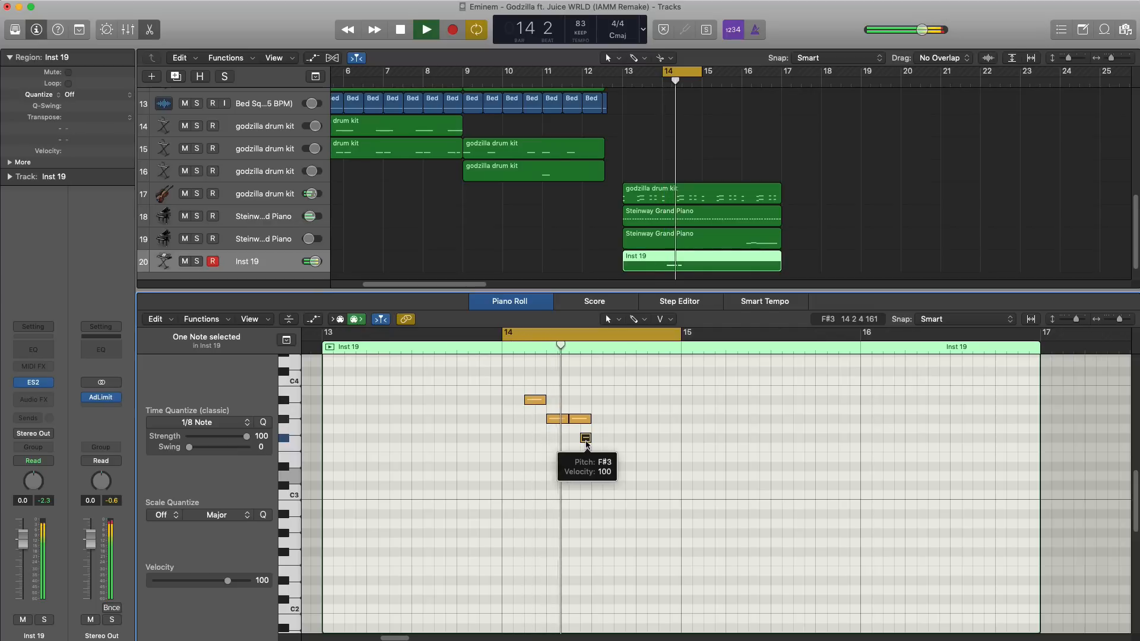
{"action": "key", "text": "space"}
{"action": "scroll", "coordinate": [563, 413], "scroll_direction": "up", "scroll_amount": 3}
{"action": "scroll", "coordinate": [562, 411], "scroll_direction": "up", "scroll_amount": 3}
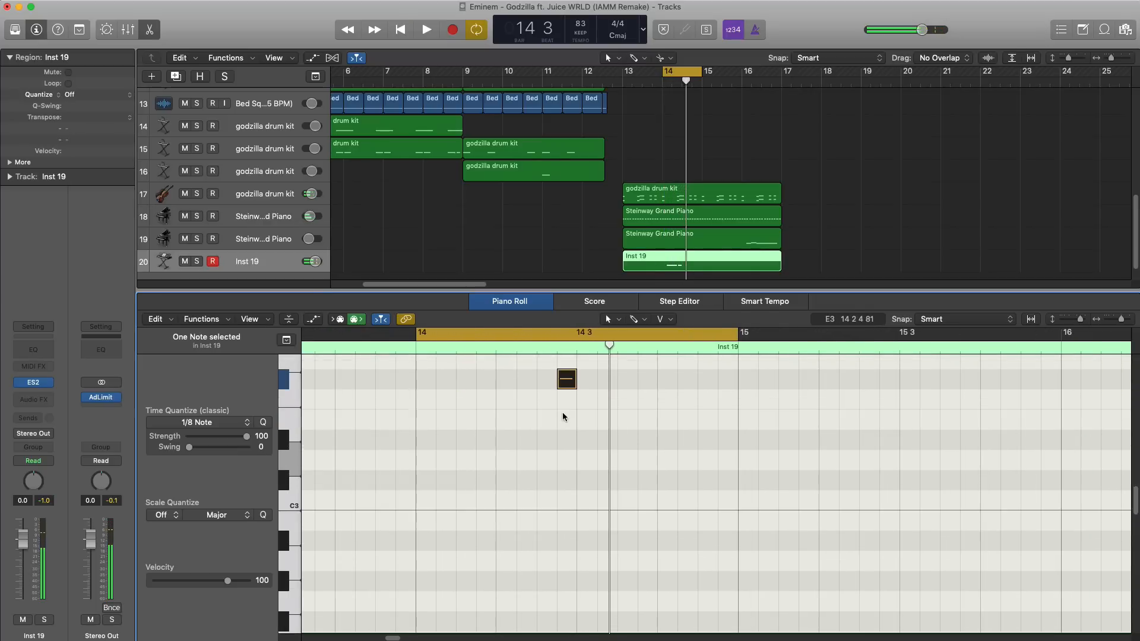
Add a second A#3 note directly after the first in bar 14, lengthen it to about an eighth note, and listen.
{"action": "key", "text": "space"}
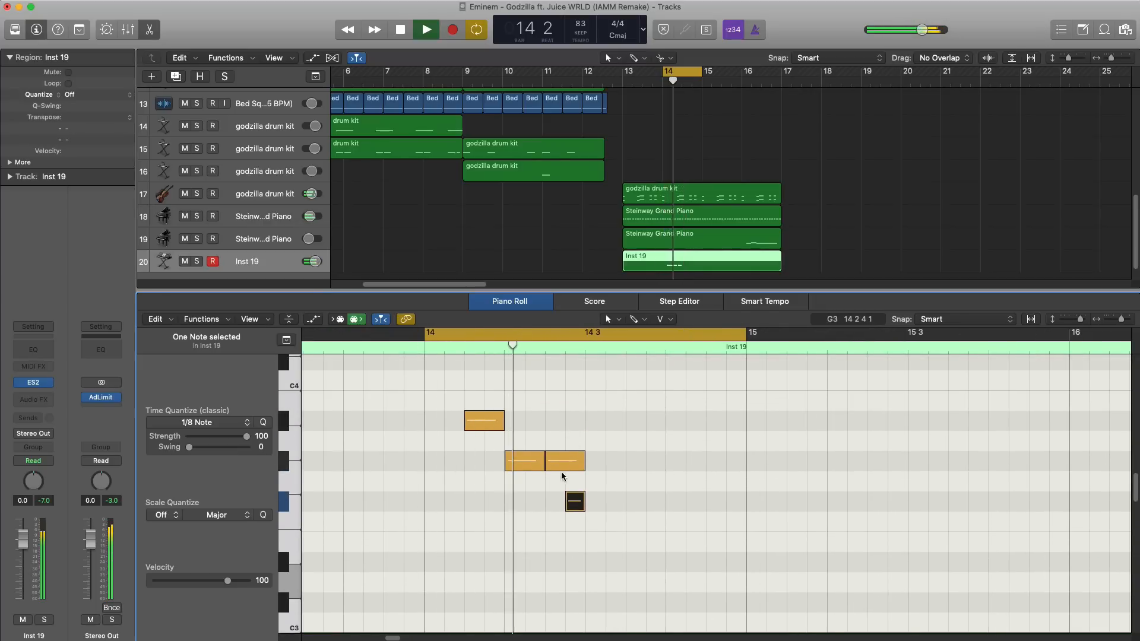
{"action": "key", "text": "space"}
{"action": "key", "text": "space"}
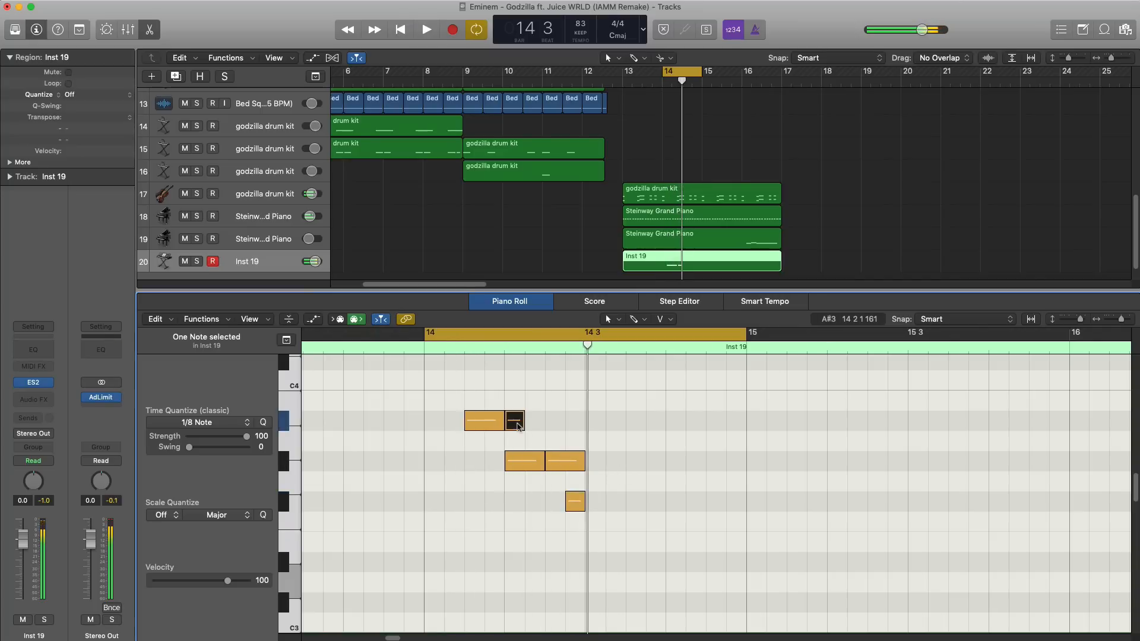
{"action": "left_click_drag", "start_coordinate": [520, 425], "coordinate": [544, 426]}
{"action": "key", "text": "space"}
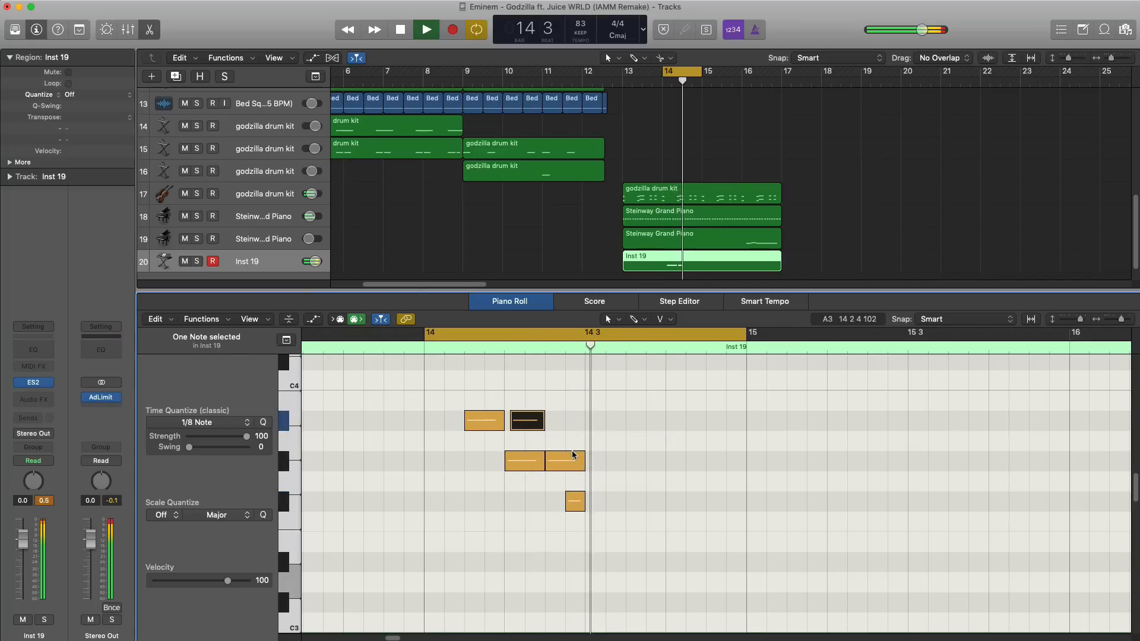
{"action": "left_click_drag", "start_coordinate": [543, 423], "coordinate": [551, 423]}
{"action": "key", "text": "space"}
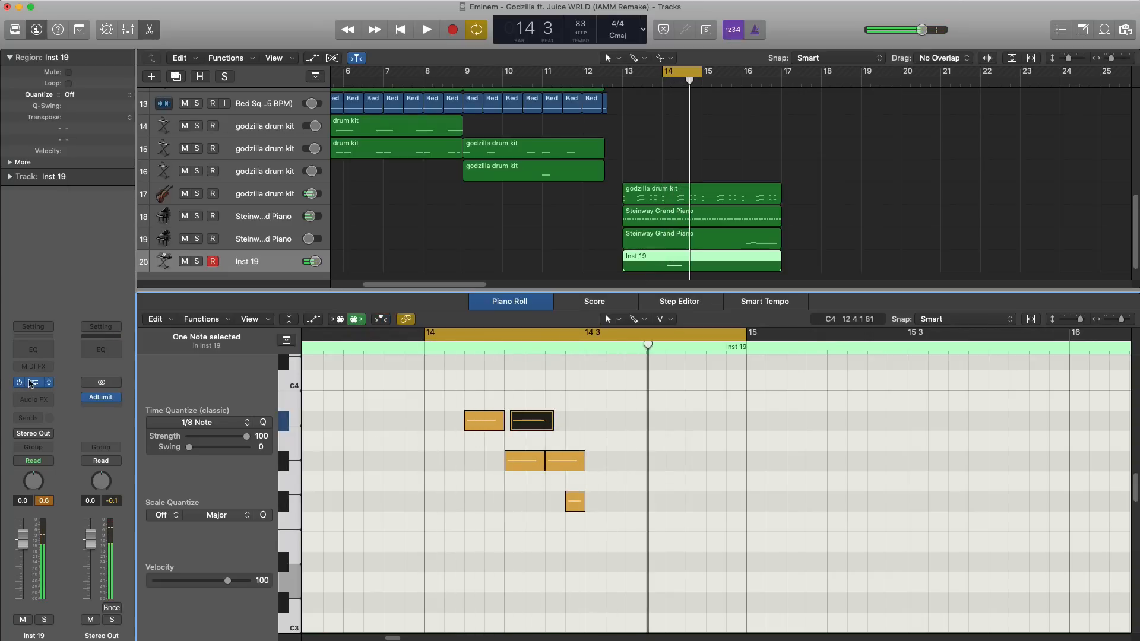
Open the ES2 settings on the Inst 19 track, review the oscillator section during playback, and close them.
{"action": "left_click", "coordinate": [33, 383]}
{"action": "left_click_drag", "start_coordinate": [348, 57], "coordinate": [414, 78]}
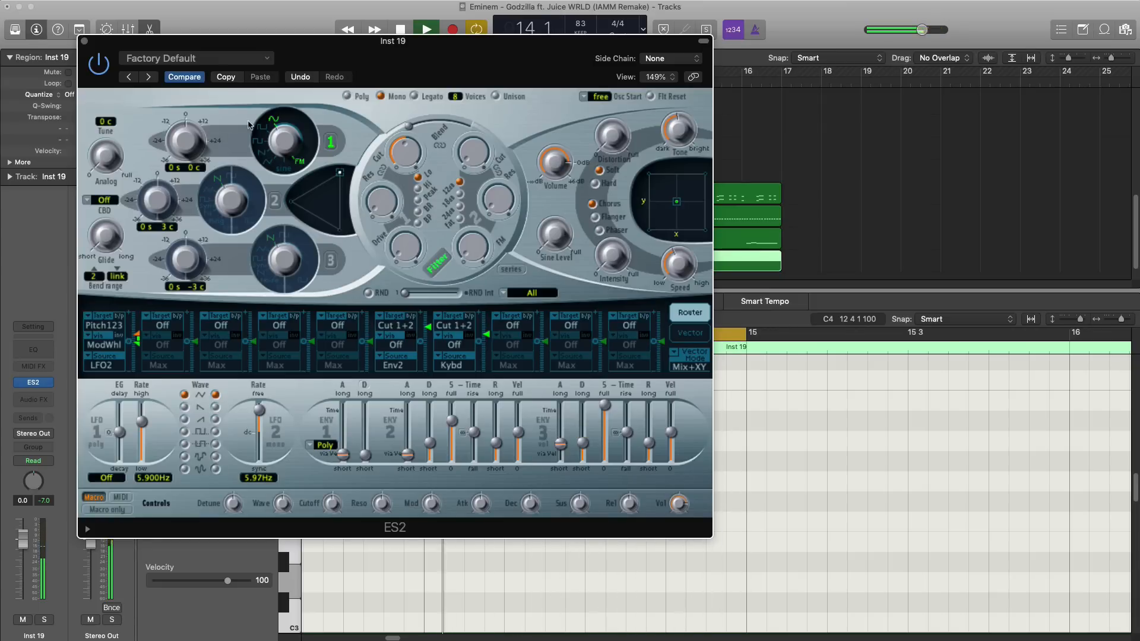
{"action": "left_click", "coordinate": [84, 42]}
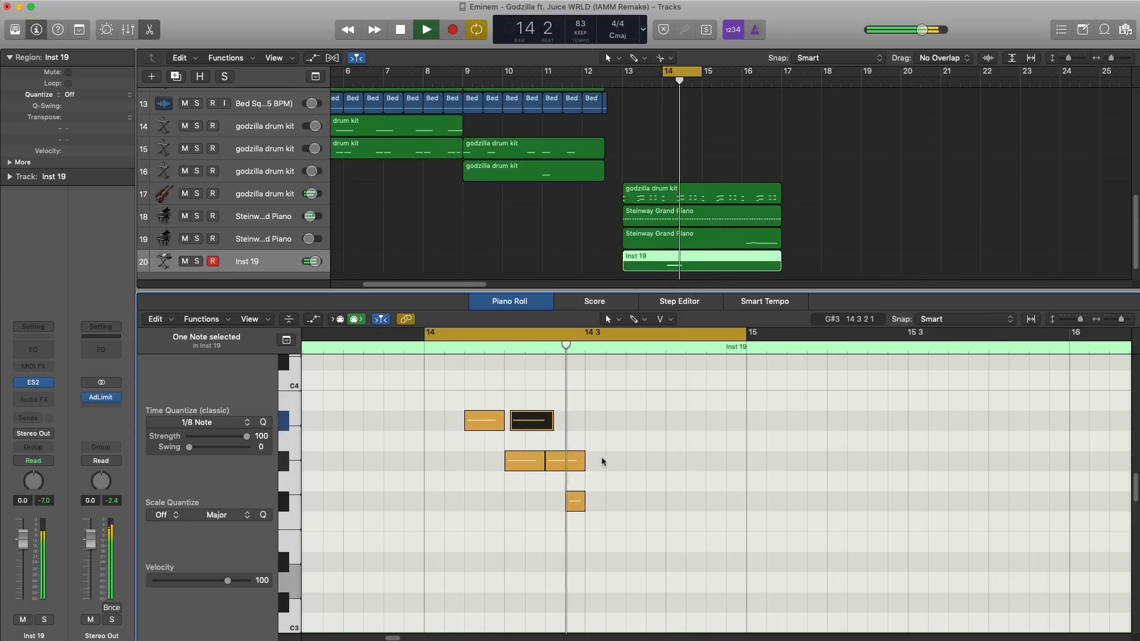
{"action": "key", "text": "space"}
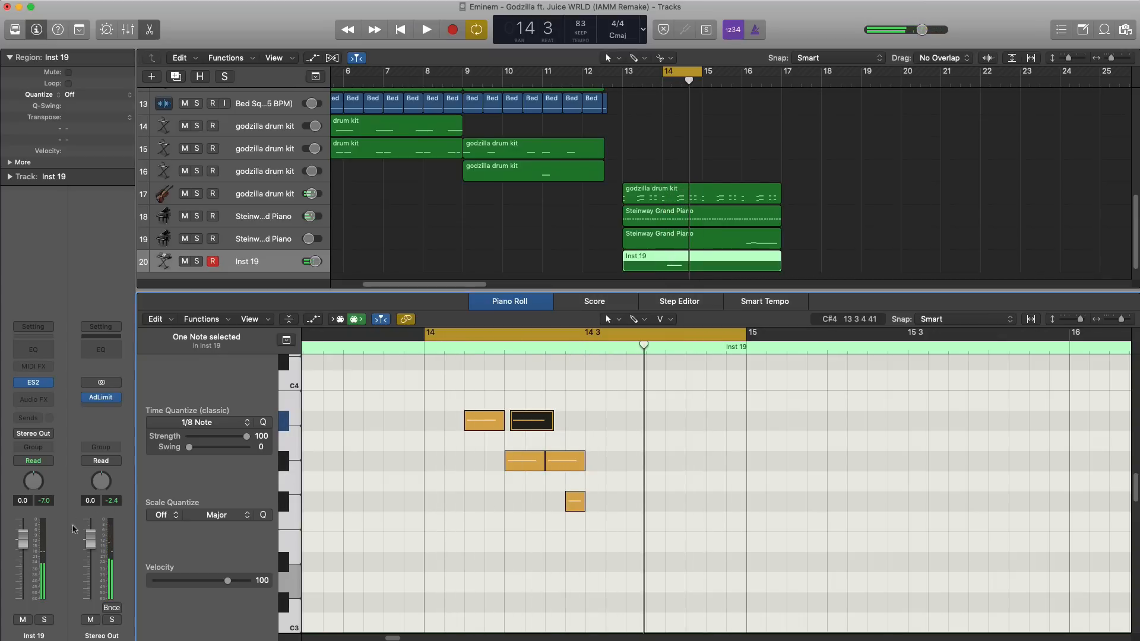
Lower the Inst 19 track's volume to about -20 dB while listening to the loop.
{"action": "left_click_drag", "start_coordinate": [27, 542], "coordinate": [26, 599]}
{"action": "key", "text": "space"}
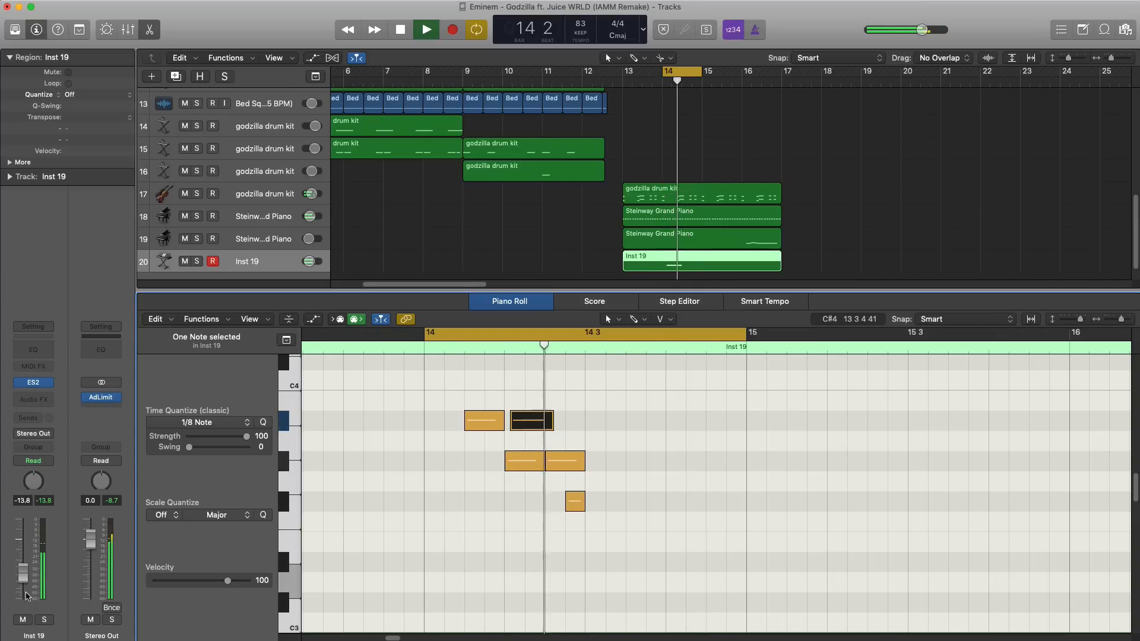
{"action": "left_click_drag", "start_coordinate": [24, 579], "coordinate": [24, 586]}
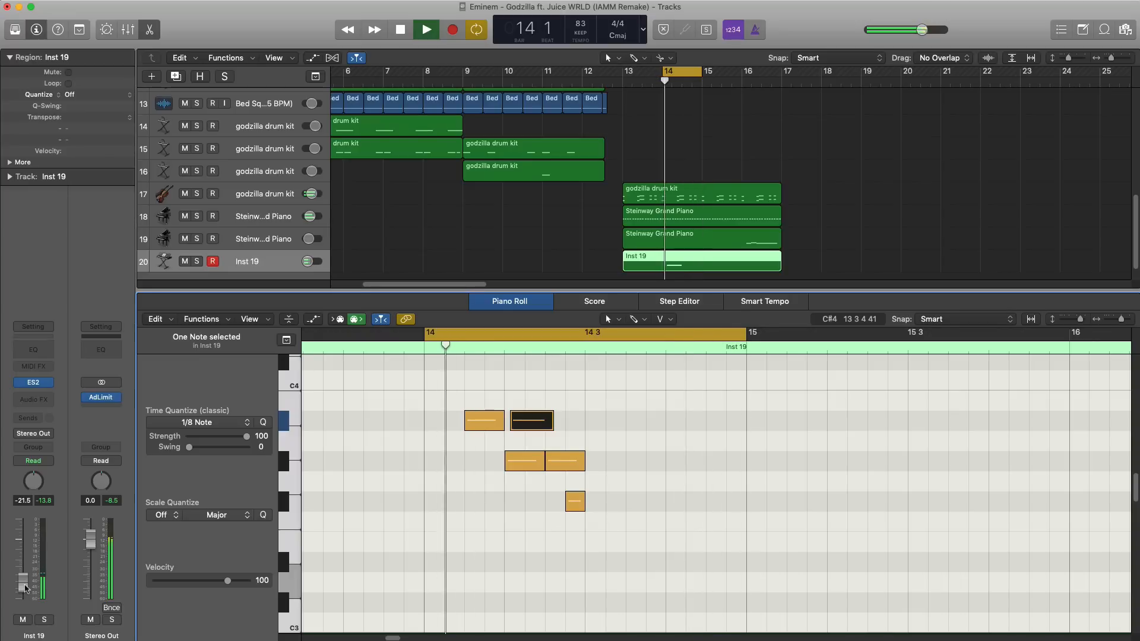
{"action": "key", "text": "space"}
Insert Space Designer reverb on the Inst 19 track and set its wet level to -29 dB.
{"action": "left_click", "coordinate": [33, 399]}
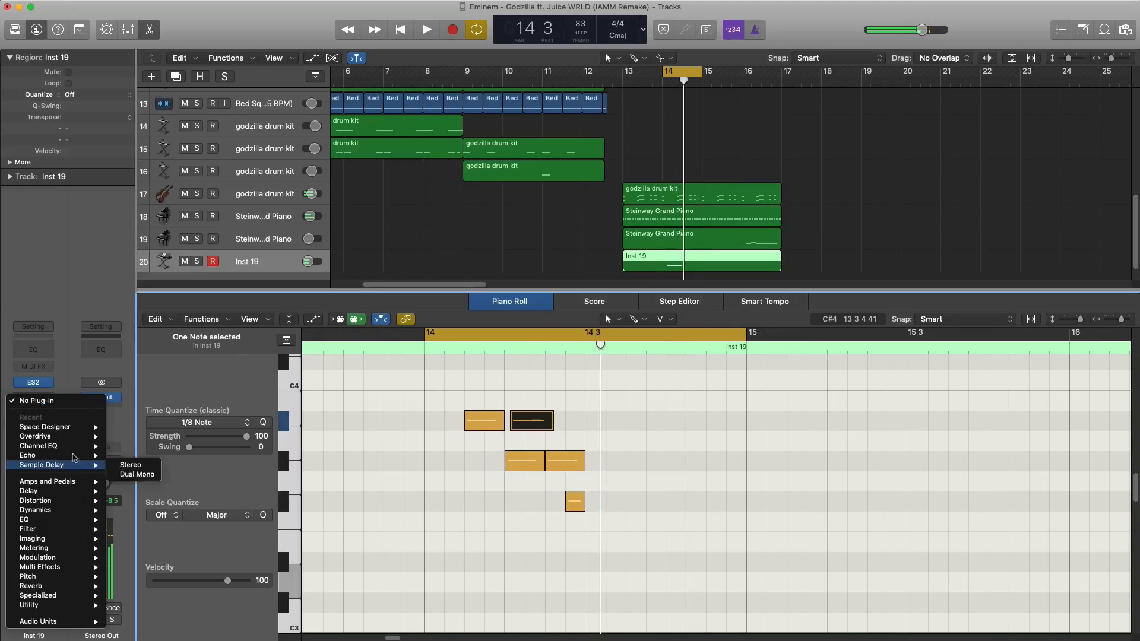
{"action": "mouse_move", "coordinate": [89, 426]}
{"action": "left_click", "coordinate": [144, 428]}
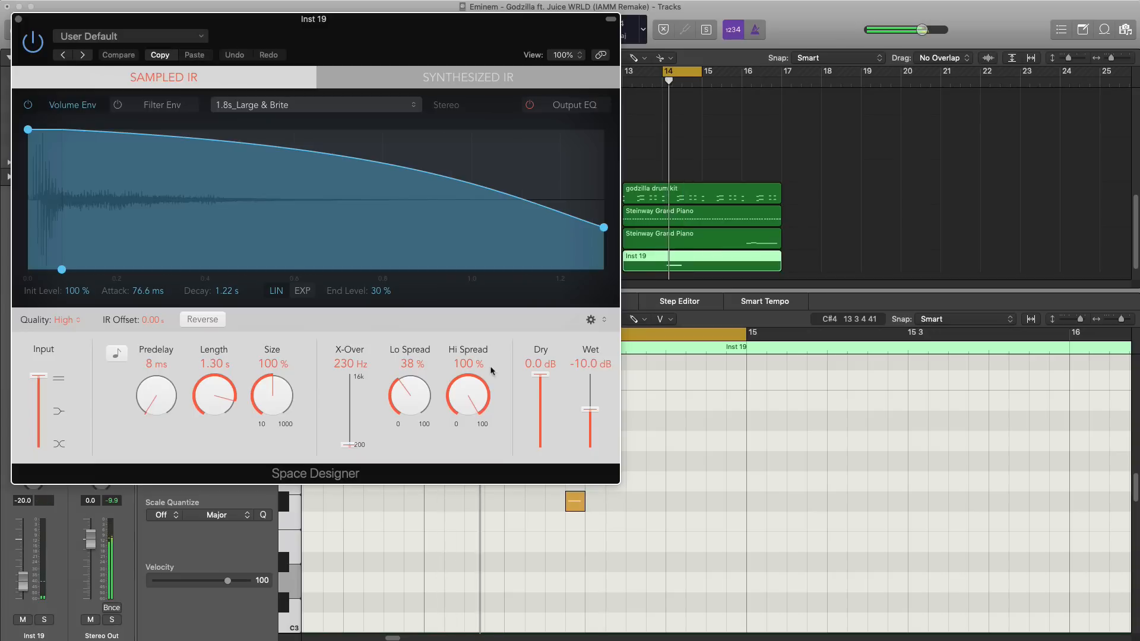
{"action": "left_click_drag", "start_coordinate": [598, 433], "coordinate": [595, 436]}
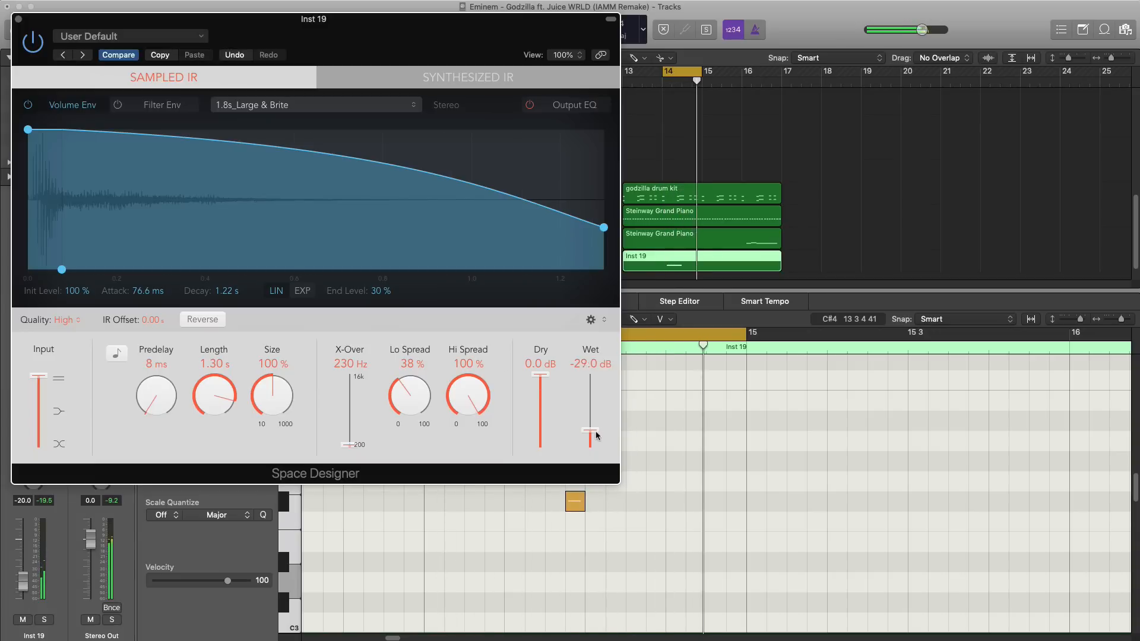
{"action": "left_click", "coordinate": [19, 19]}
Copy the five synth notes from bar 14 to the same position in bar 15.
{"action": "left_click_drag", "start_coordinate": [741, 534], "coordinate": [795, 430]}
{"action": "key", "text": "space"}
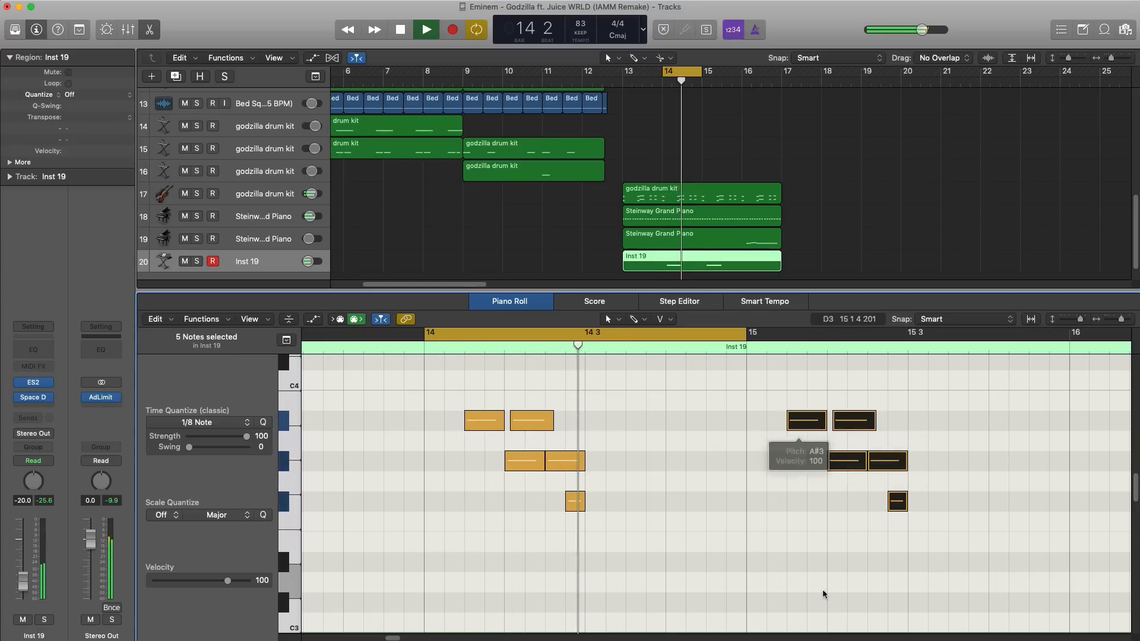
{"action": "key", "text": "space"}
{"action": "scroll", "coordinate": [700, 466], "scroll_direction": "down", "scroll_amount": 3}
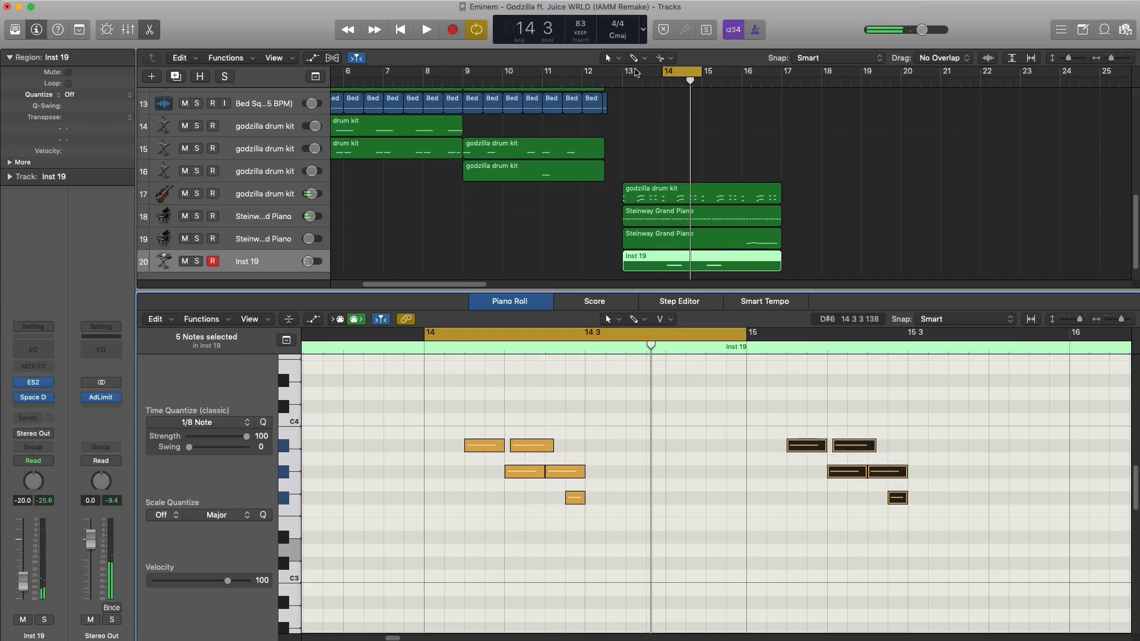
Set the cycle range to bars 13 through 16, close the piano roll, and lower the Inst 19 volume to -22.5 dB during playback.
{"action": "left_click_drag", "start_coordinate": [635, 71], "coordinate": [772, 73]}
{"action": "key", "text": "space"}
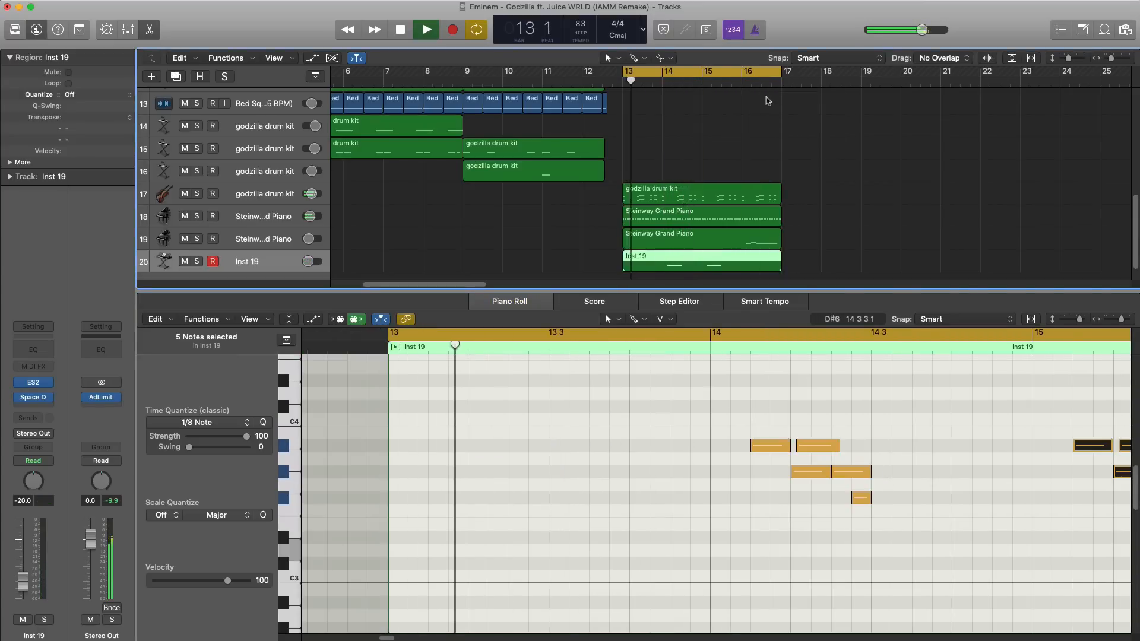
{"action": "key", "text": "p"}
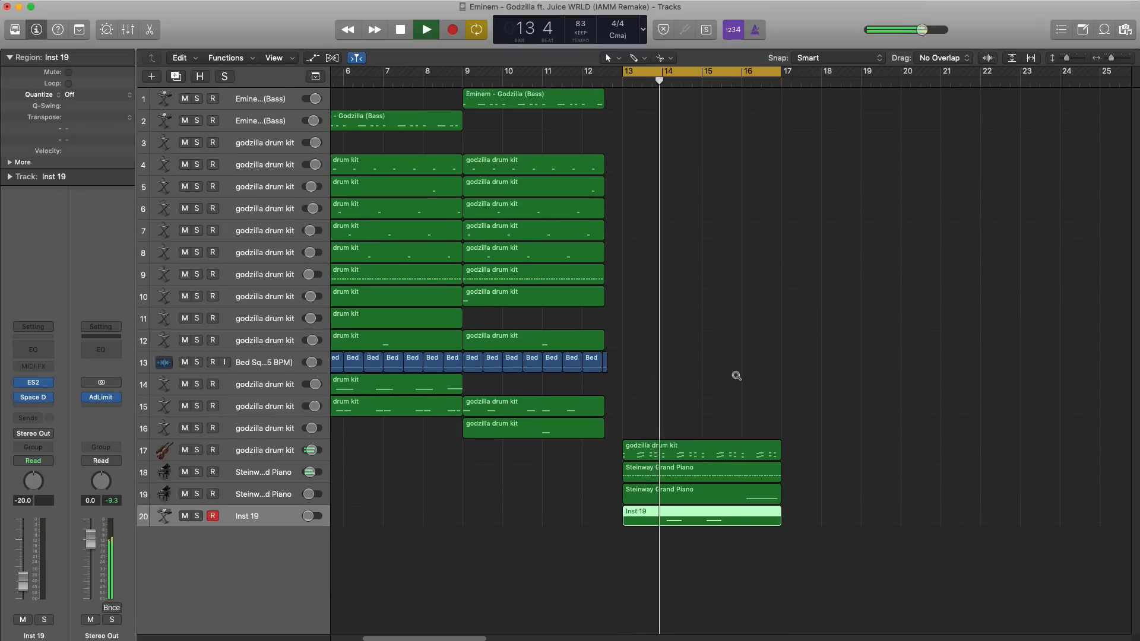
{"action": "scroll", "coordinate": [736, 376], "scroll_direction": "down", "scroll_amount": 2}
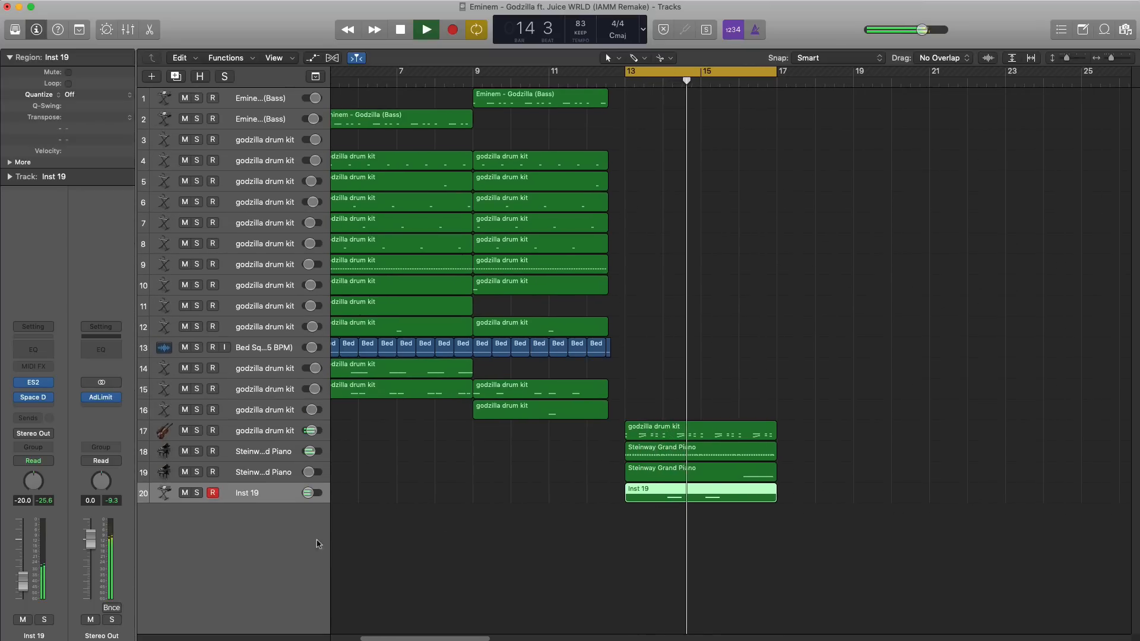
{"action": "left_click_drag", "start_coordinate": [29, 586], "coordinate": [31, 589]}
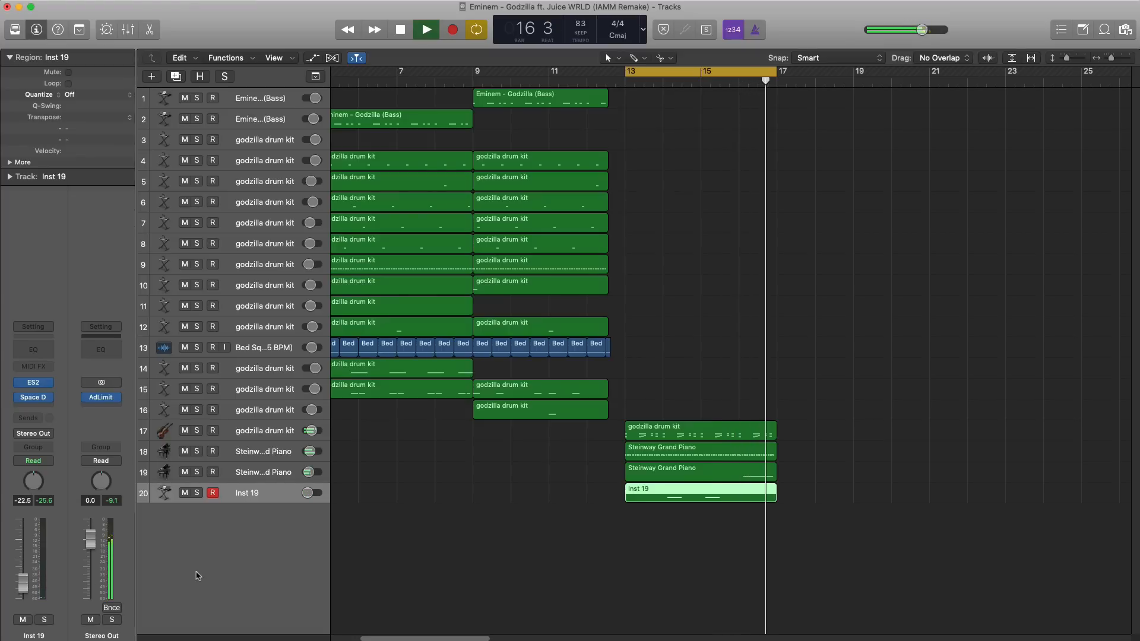
Copy the track 3 godzilla drum kit region from bar 1 to bar 13 and listen to it.
{"action": "scroll", "coordinate": [548, 425], "scroll_direction": "left", "scroll_amount": 5}
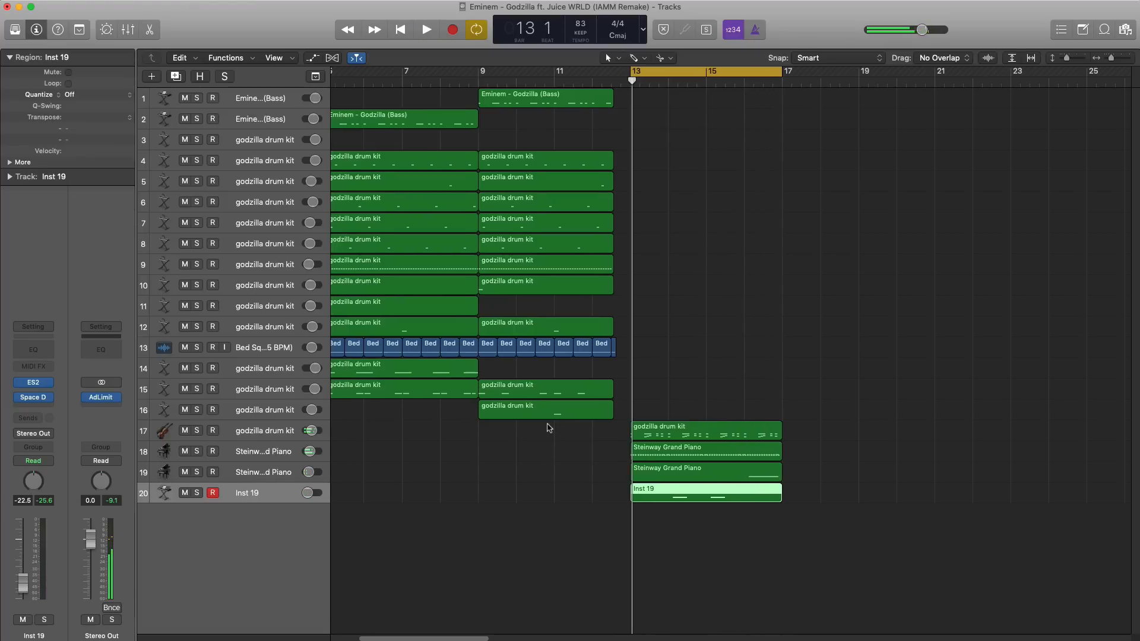
{"action": "left_click_drag", "start_coordinate": [465, 145], "coordinate": [923, 145]}
{"action": "left_click", "coordinate": [924, 83]}
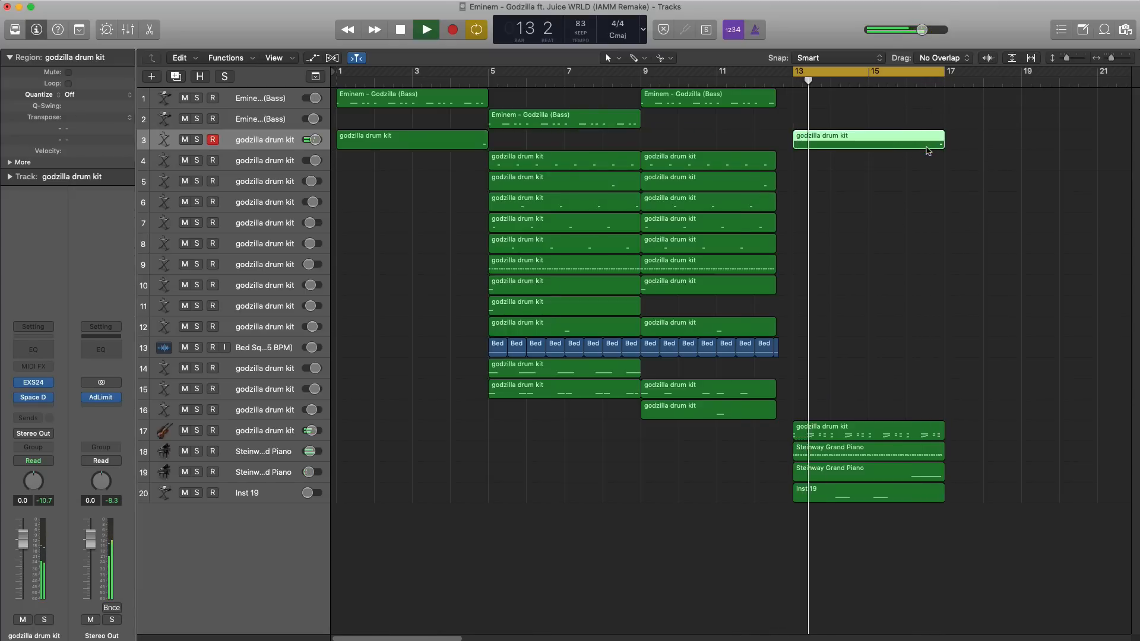
{"action": "key", "text": "space"}
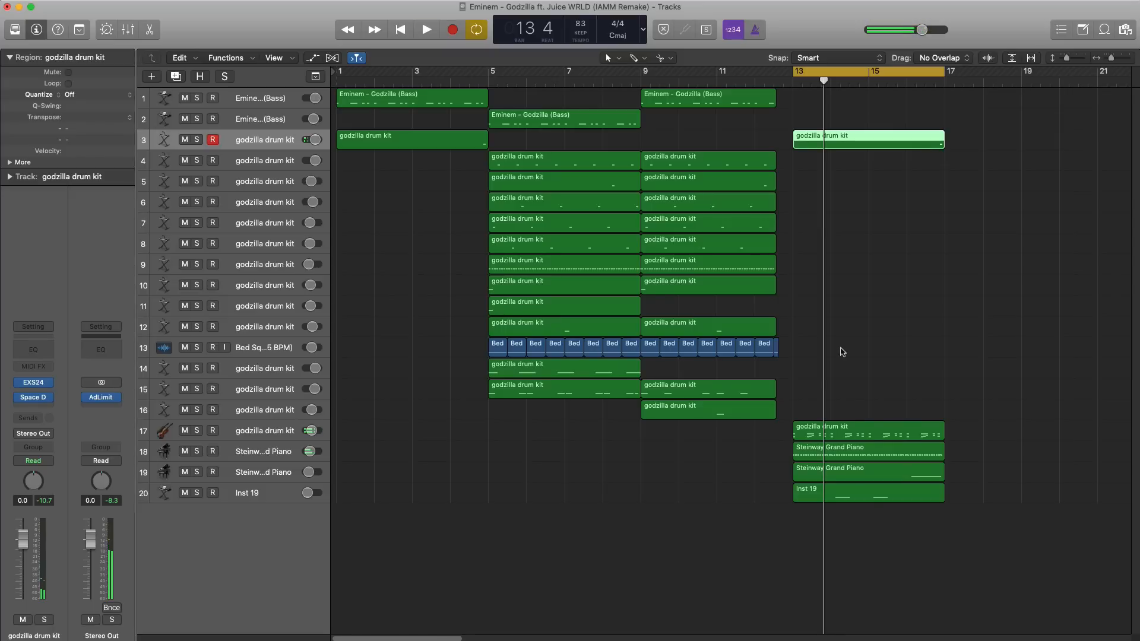
Copy the Eminem - Godzilla (Bass) region on track 1 so it fills bars 13 through 16.
{"action": "key", "text": "super+Right"}
{"action": "key", "text": "super+Down"}
{"action": "key", "text": "super+Down"}
{"action": "key", "text": "super+Down"}
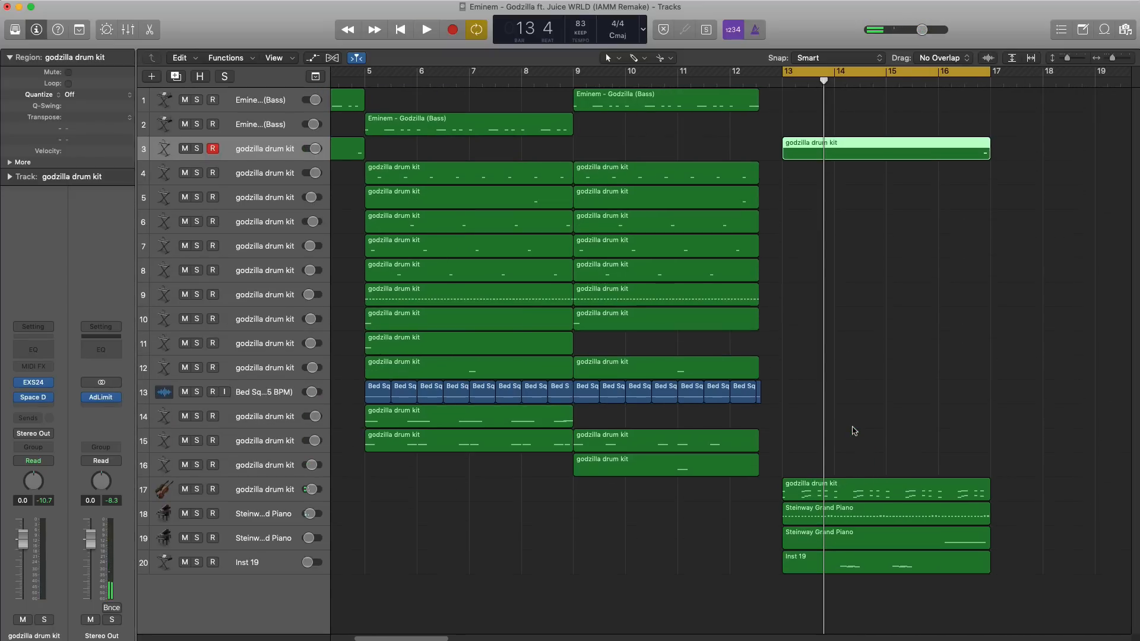
{"action": "key", "text": "super+Up"}
{"action": "scroll", "coordinate": [658, 259], "scroll_direction": "left", "scroll_amount": 3}
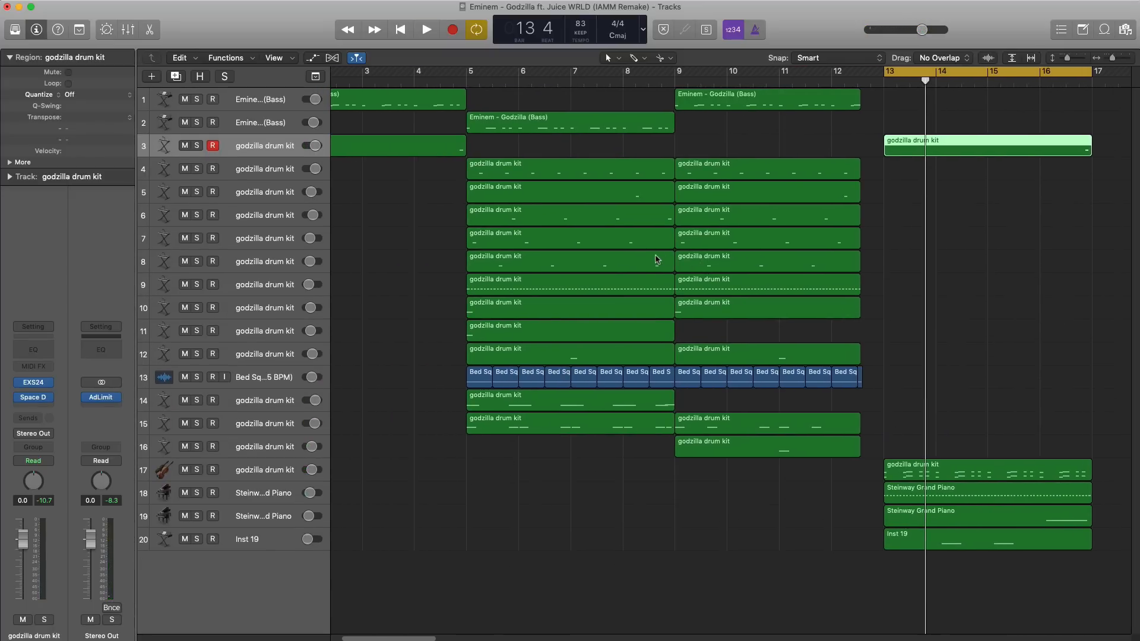
{"action": "key", "text": "super+Left"}
{"action": "key", "text": "super+Left"}
{"action": "left_click_drag", "start_coordinate": [790, 105], "coordinate": [1025, 107]}
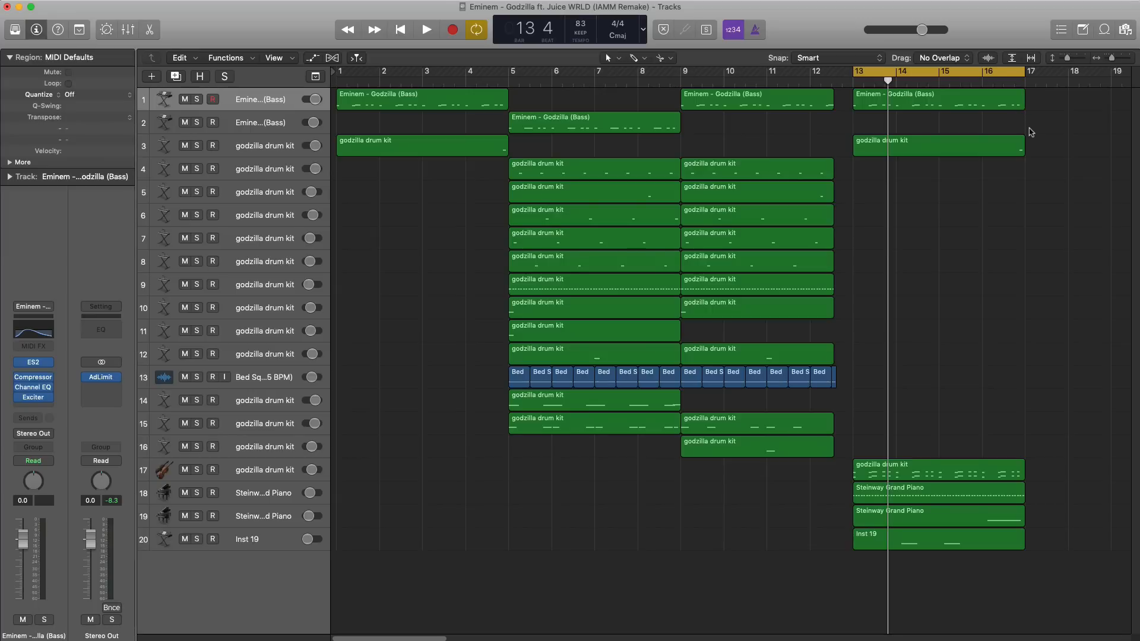
Shorten the pizzicato strings region on track 17 so it ends at beat 2 of bar 15.
{"action": "key", "text": "super+Down"}
{"action": "key", "text": "super+Down"}
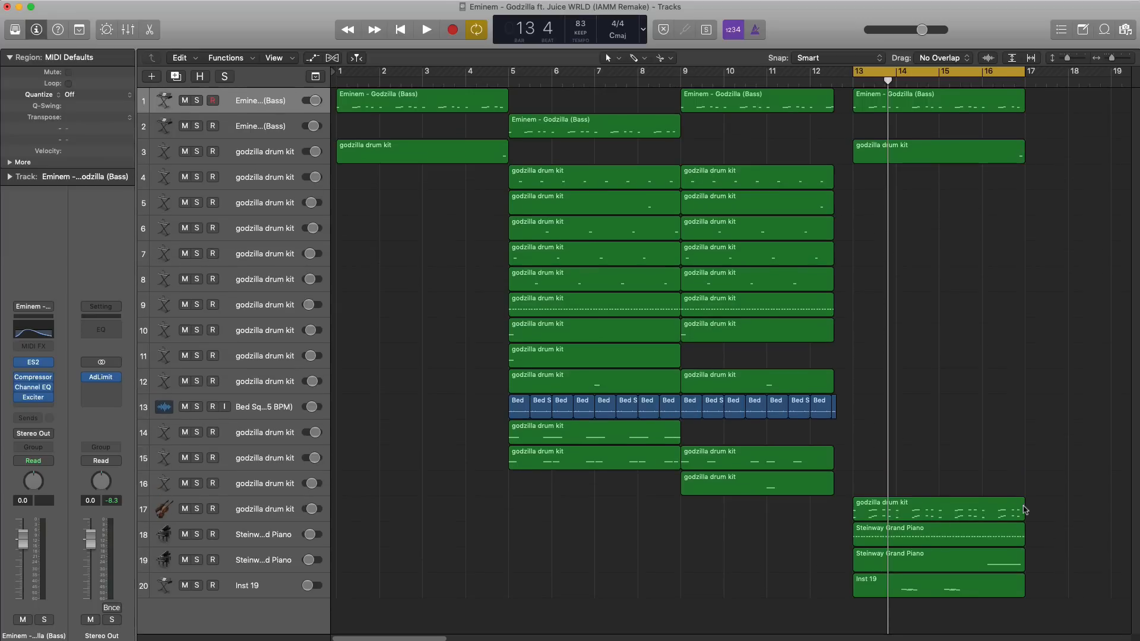
{"action": "left_click_drag", "start_coordinate": [1025, 509], "coordinate": [948, 511]}
{"action": "key", "text": "space"}
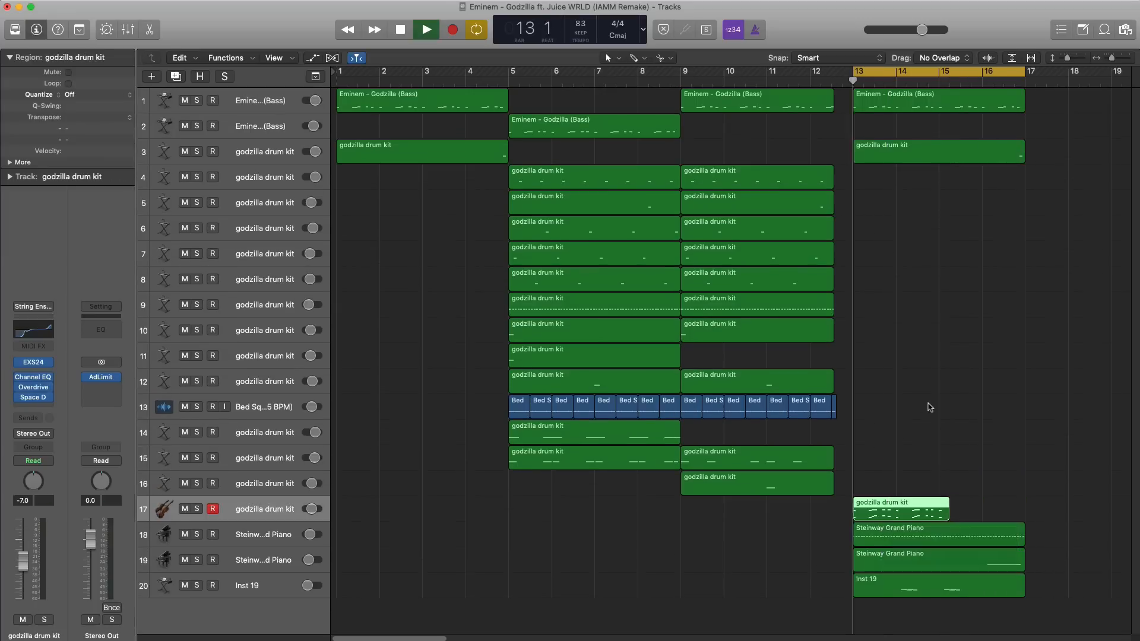
{"action": "key", "text": "space"}
Trim the start of the new bass region to beat 2 of bar 15 and check playback.
{"action": "left_click", "coordinate": [854, 107]}
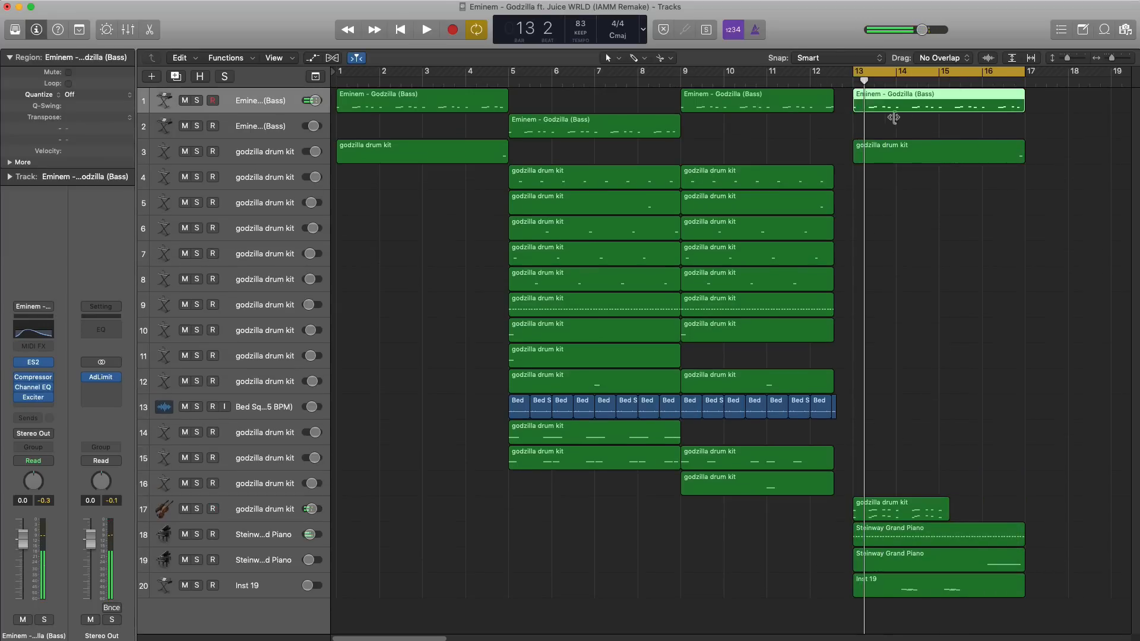
{"action": "left_click_drag", "start_coordinate": [894, 118], "coordinate": [948, 125]}
{"action": "key", "text": "space"}
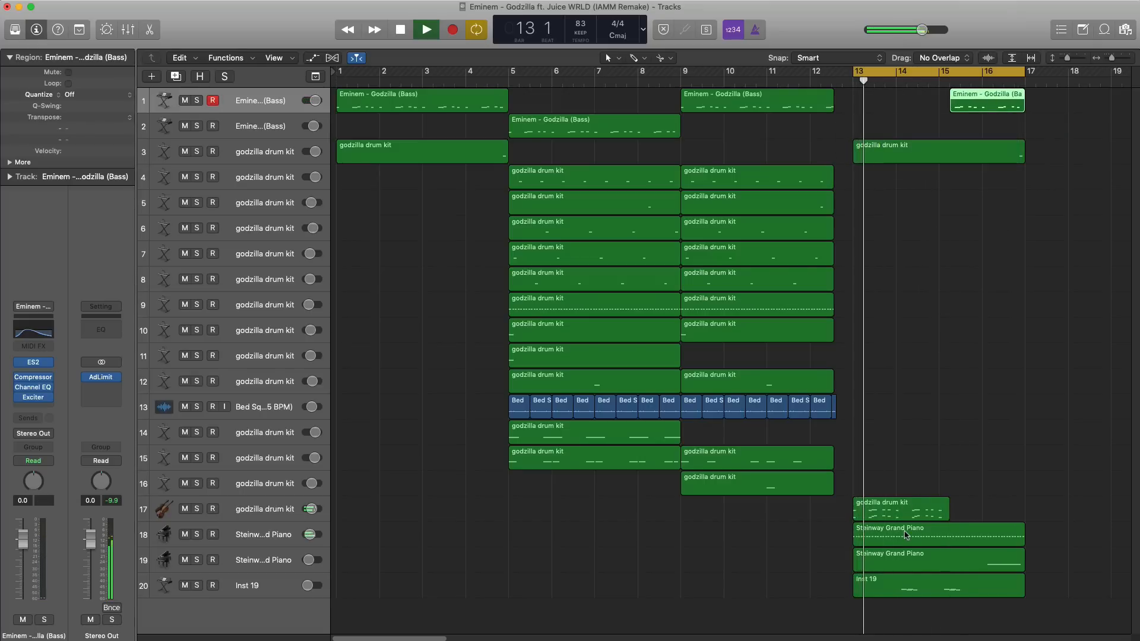
{"action": "key", "text": "space"}
Select the strings, both Steinway piano and Inst 19 tracks and move them directly below the first bass track.
{"action": "left_click", "coordinate": [267, 512]}
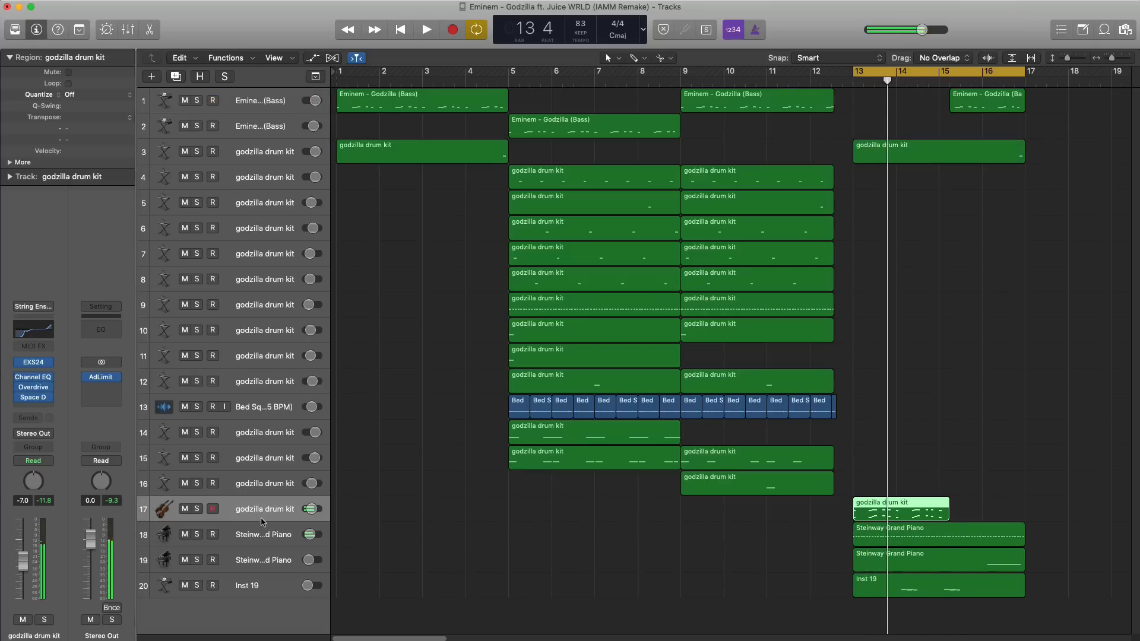
{"action": "left_click", "coordinate": [259, 537], "text": "shift"}
{"action": "left_click", "coordinate": [258, 560], "text": "shift"}
{"action": "left_click", "coordinate": [260, 586], "text": "shift"}
{"action": "left_click_drag", "start_coordinate": [267, 518], "coordinate": [254, 130]}
{"action": "key", "text": "space"}
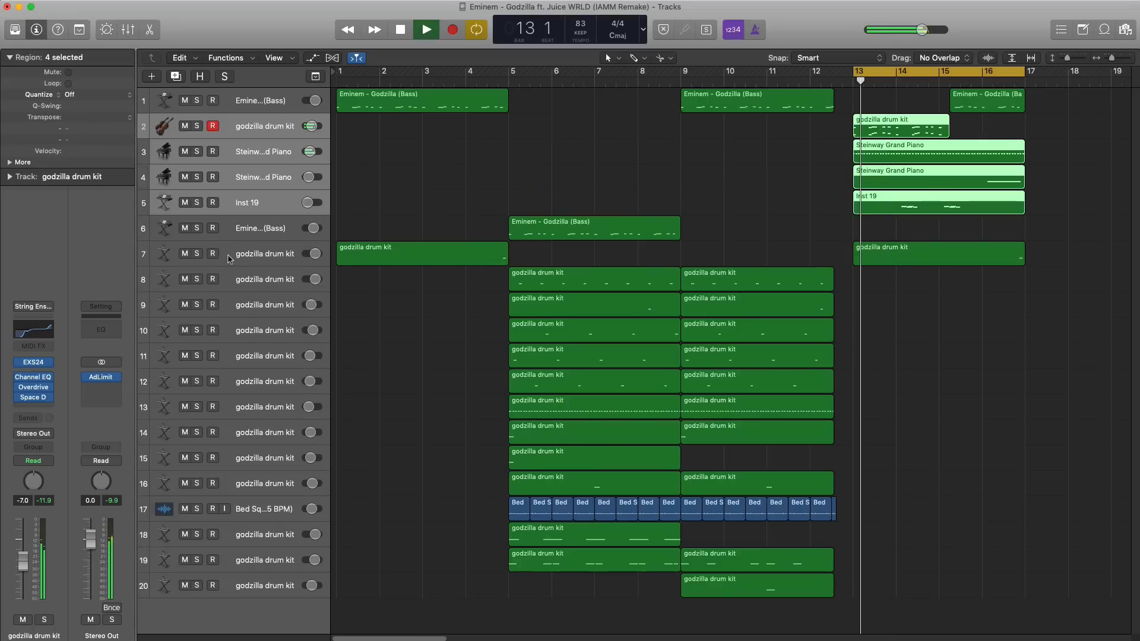
Move the other bass track up to the first position, next to its matching bass track, and listen.
{"action": "left_click_drag", "start_coordinate": [272, 233], "coordinate": [275, 127]}
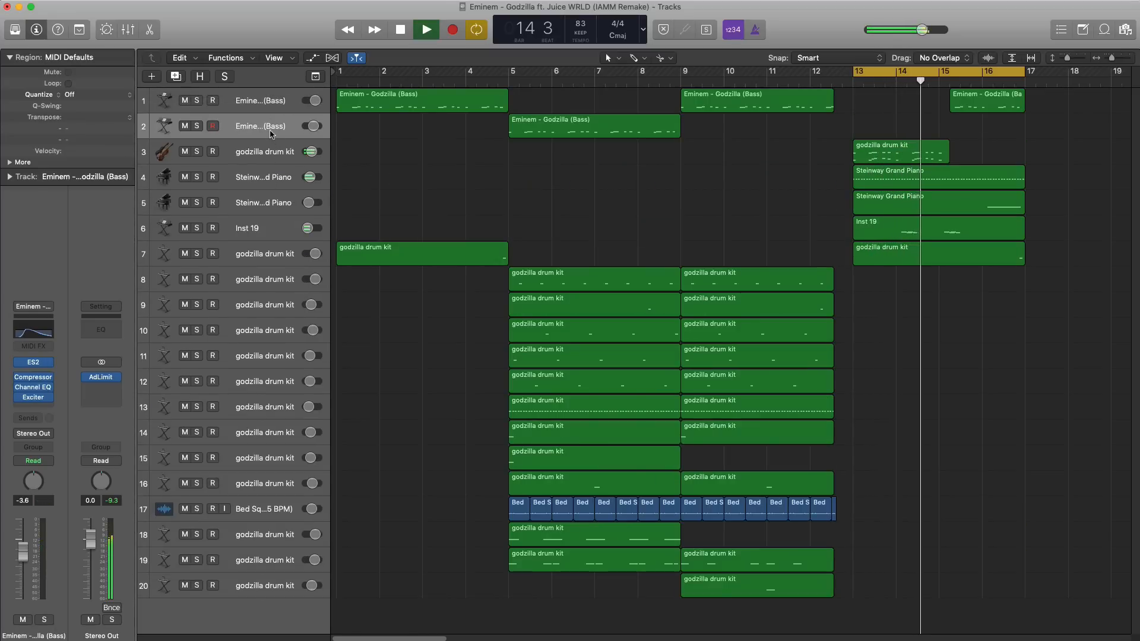
{"action": "left_click_drag", "start_coordinate": [270, 131], "coordinate": [277, 101]}
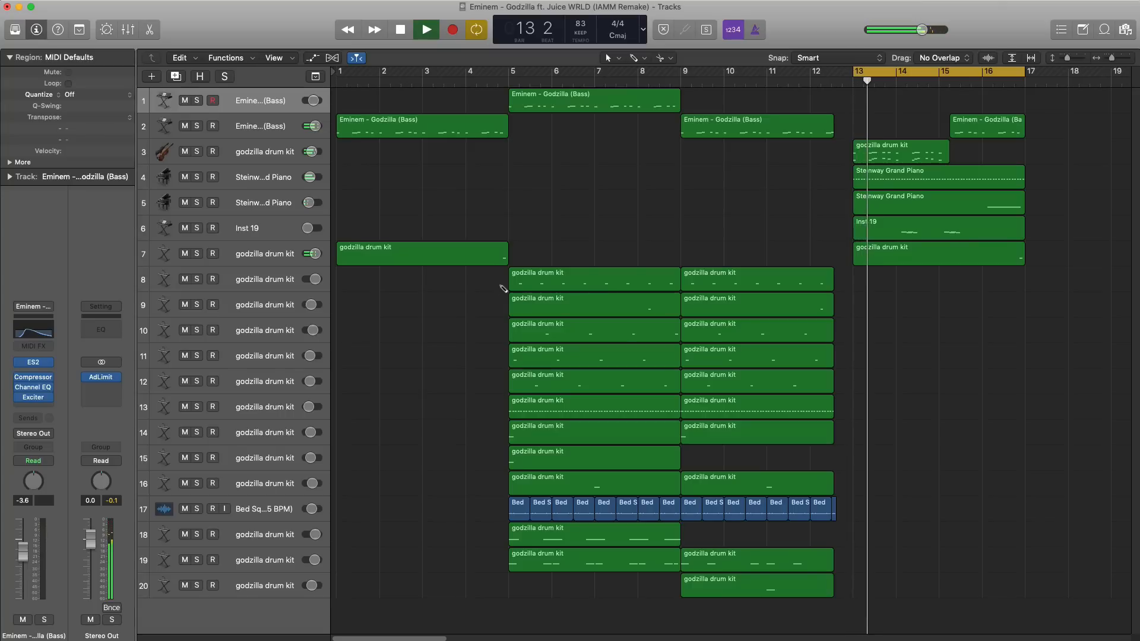
{"action": "key", "text": "space"}
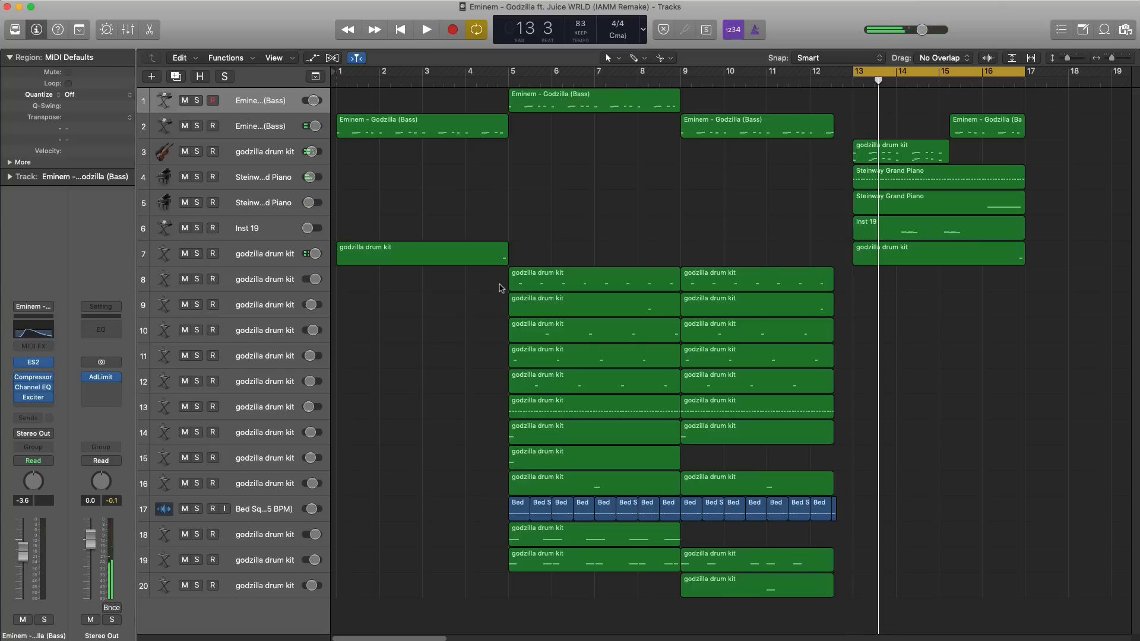
Shorten the bass region starting at beat 2 of bar 15 to a length of 1 1 1 0 and check the playback around bar 16.
{"action": "key", "text": "space"}
{"action": "key", "text": "super+Right"}
{"action": "key", "text": "super+Right"}
{"action": "key", "text": "super+Down"}
{"action": "key", "text": "super+Down"}
{"action": "key", "text": "super+Down"}
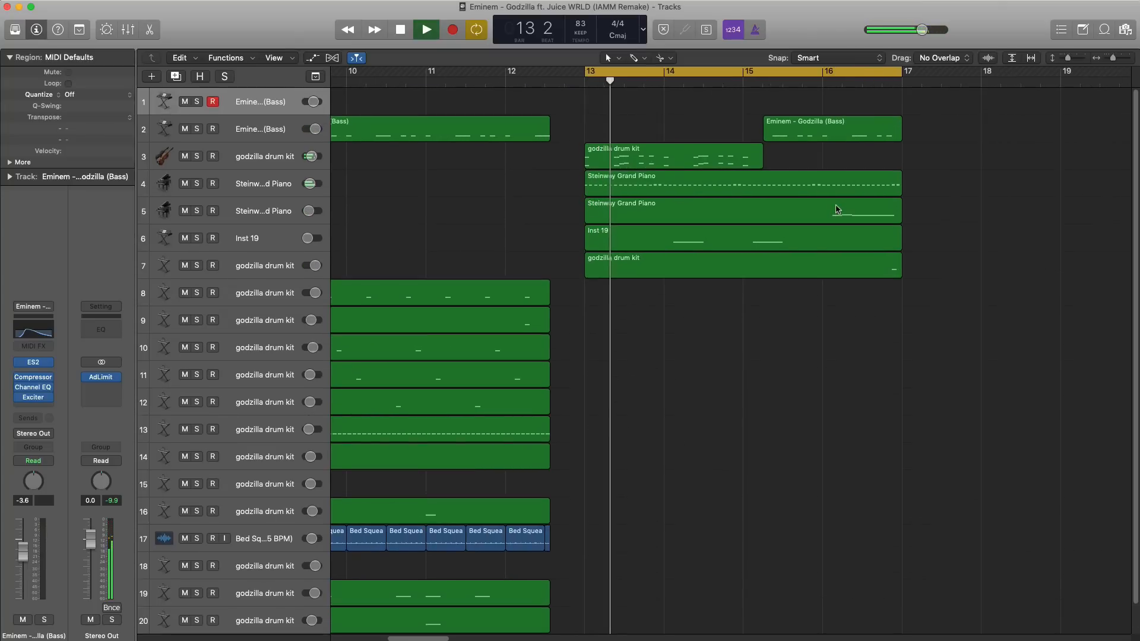
{"action": "key", "text": "space"}
{"action": "left_click", "coordinate": [846, 85]}
{"action": "key", "text": "super+Right"}
{"action": "key", "text": "super+Right"}
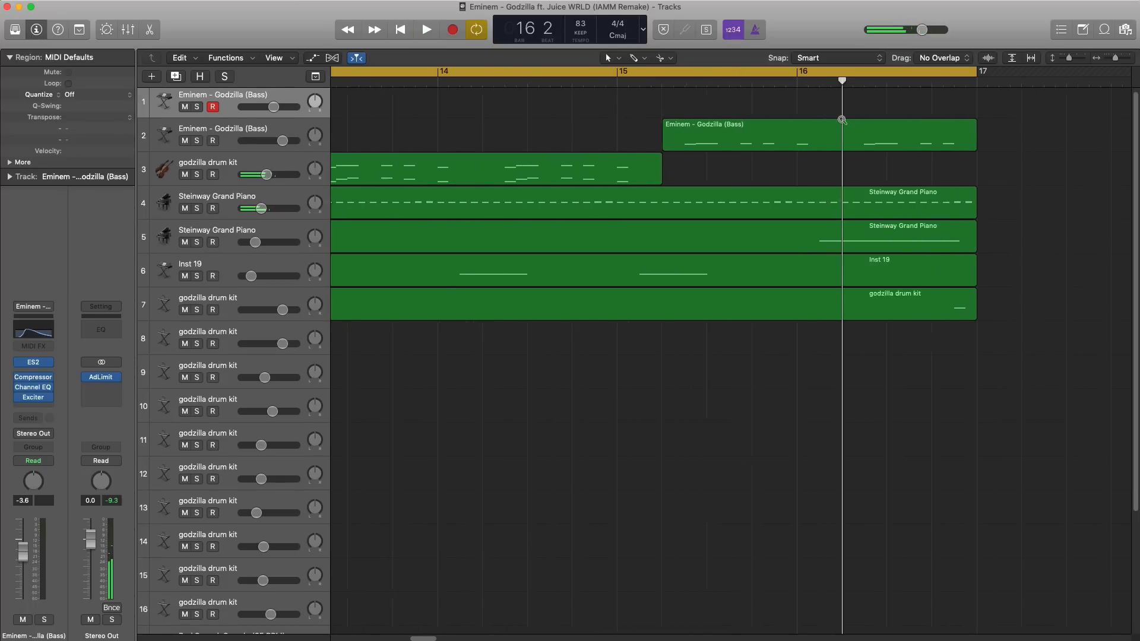
{"action": "key", "text": "super+Down"}
{"action": "key", "text": "super+Down"}
{"action": "left_click_drag", "start_coordinate": [975, 163], "coordinate": [891, 167]}
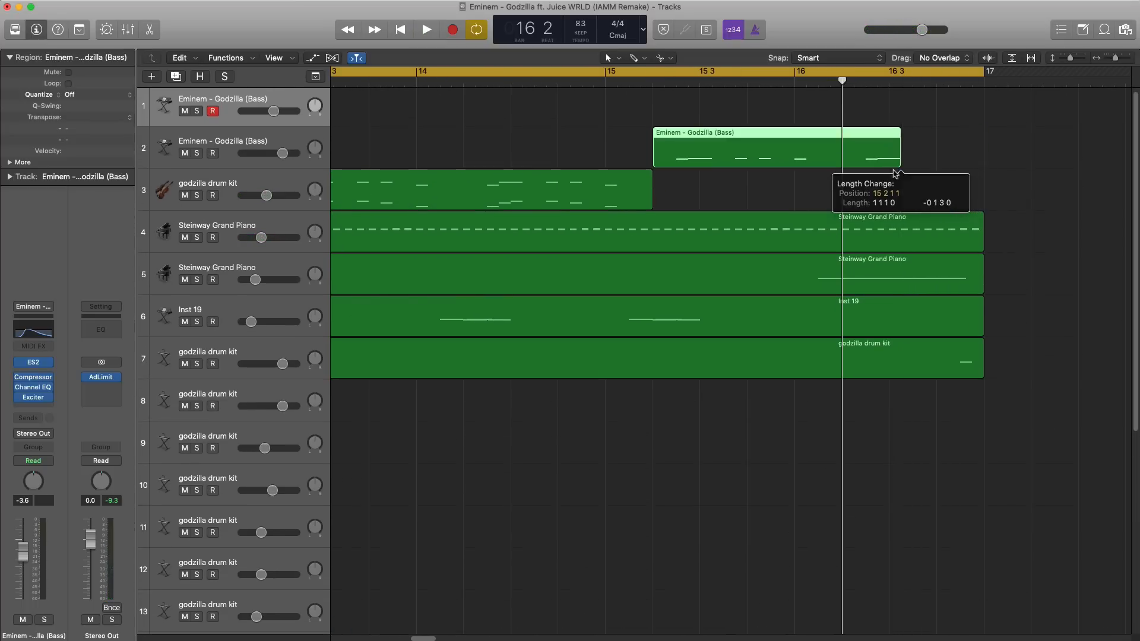
{"action": "key", "text": "space"}
{"action": "left_click", "coordinate": [971, 85]}
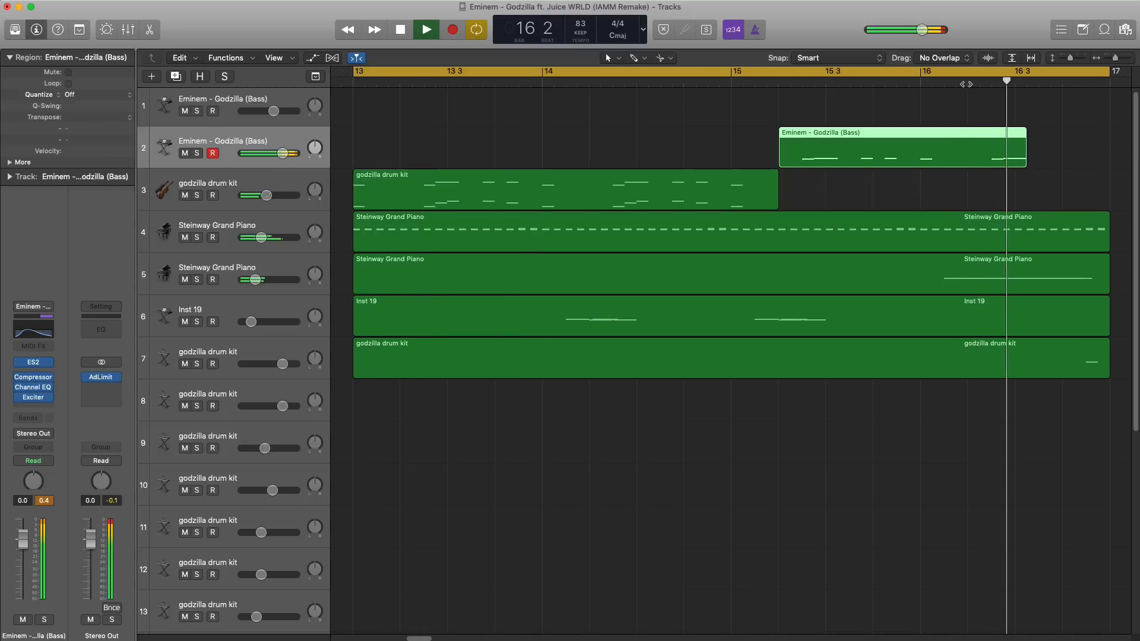
{"action": "key", "text": "space"}
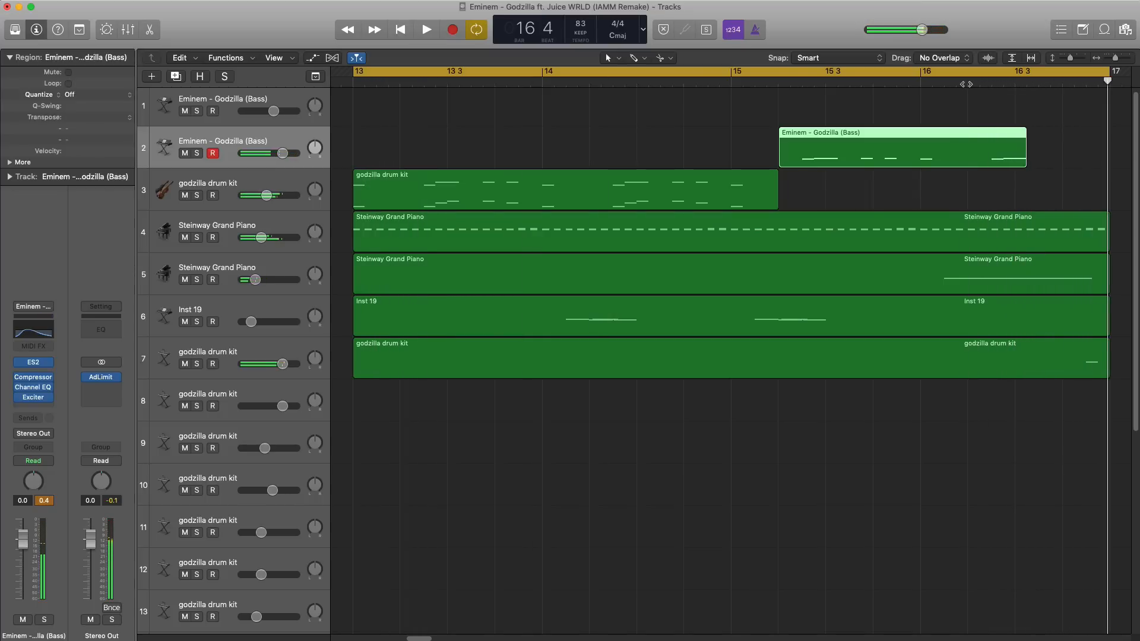
{"action": "key", "text": "x"}
{"action": "key", "text": "x"}
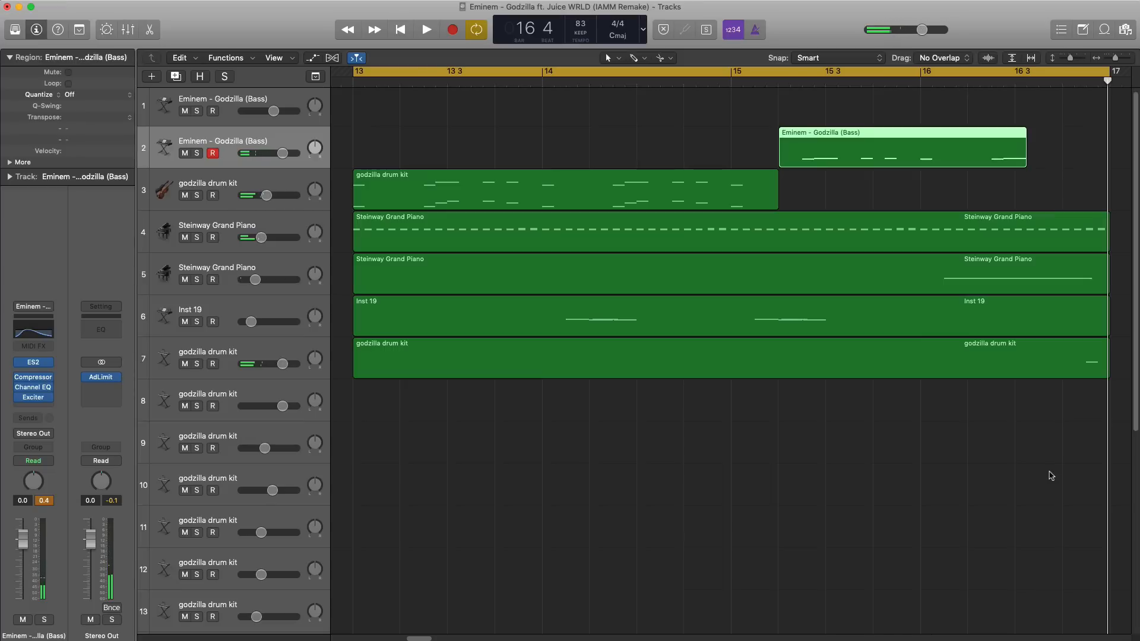
Split the drum and bed squeak regions on tracks 8 to 19 at beat 4 of bar 8, splitting the notes that cross the cut.
{"action": "left_click", "coordinate": [997, 458], "text": "ctrl+alt"}
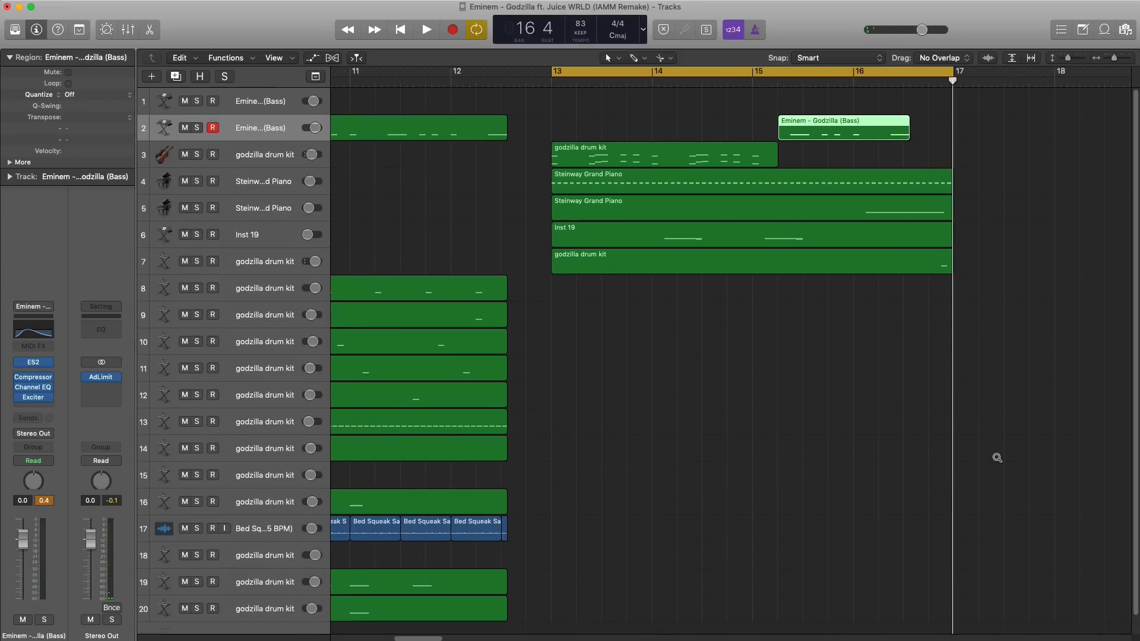
{"action": "scroll", "coordinate": [991, 459], "scroll_direction": "left", "scroll_amount": 10}
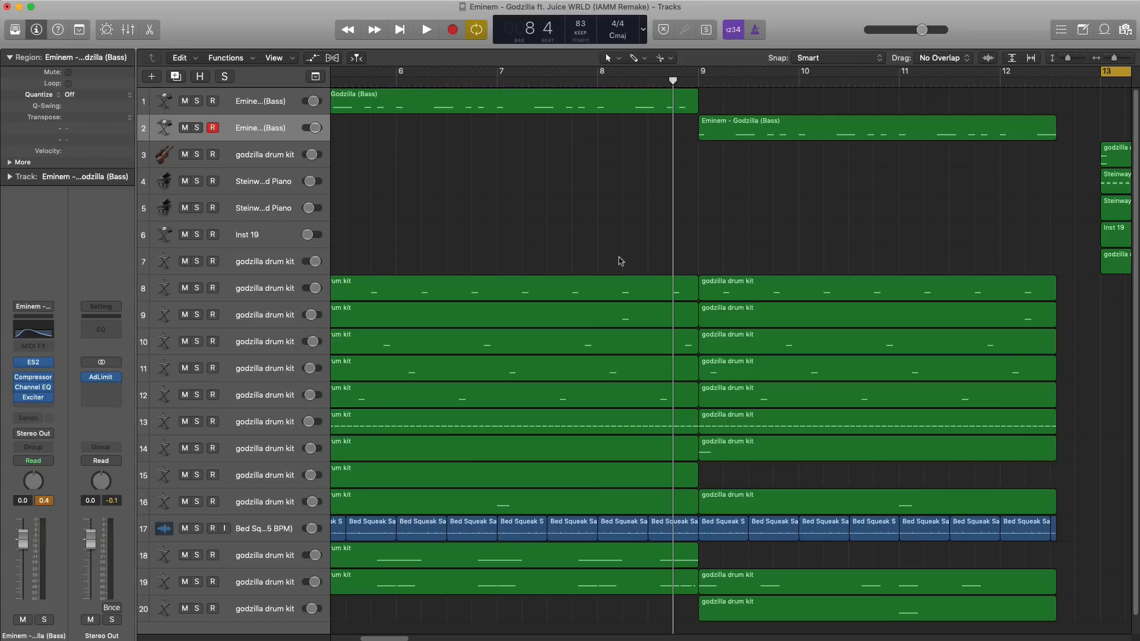
{"action": "left_click_drag", "start_coordinate": [620, 261], "coordinate": [685, 596]}
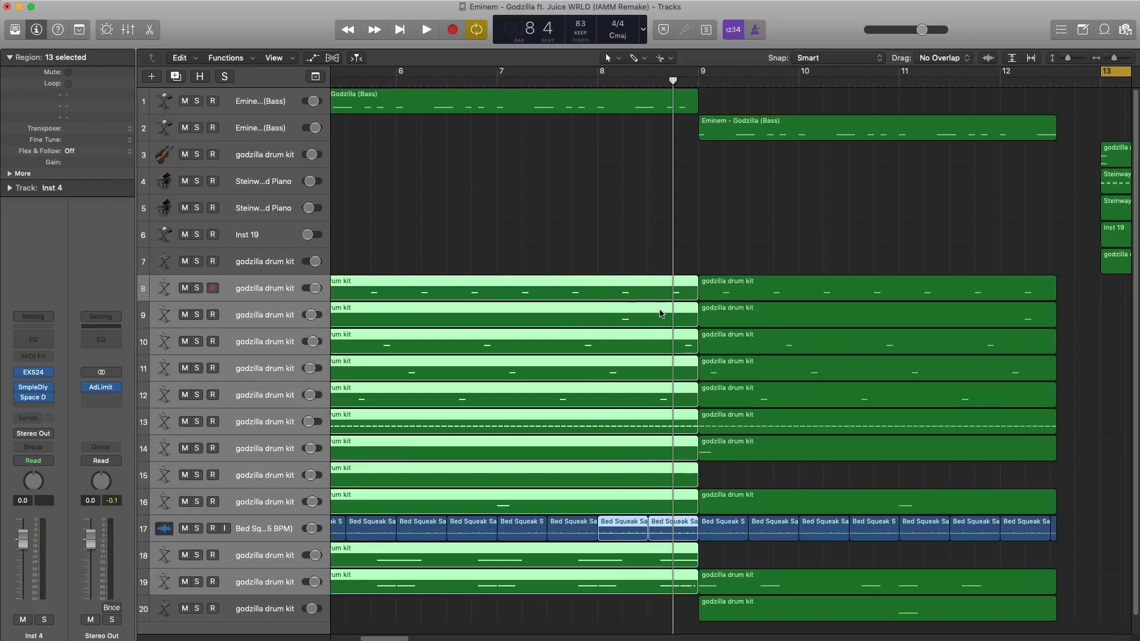
{"action": "key", "text": "super+t"}
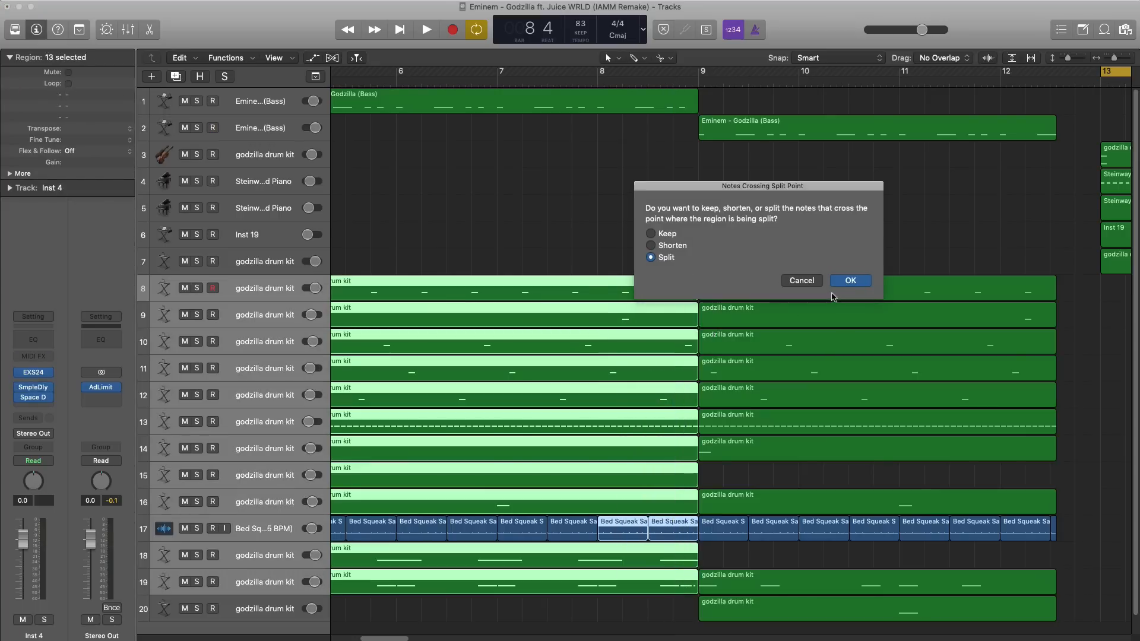
{"action": "left_click", "coordinate": [857, 280]}
Copy the split-off drum and bed squeak slices to beat 4 of bar 16 and play that passage with cycling off.
{"action": "key", "text": "super+Left"}
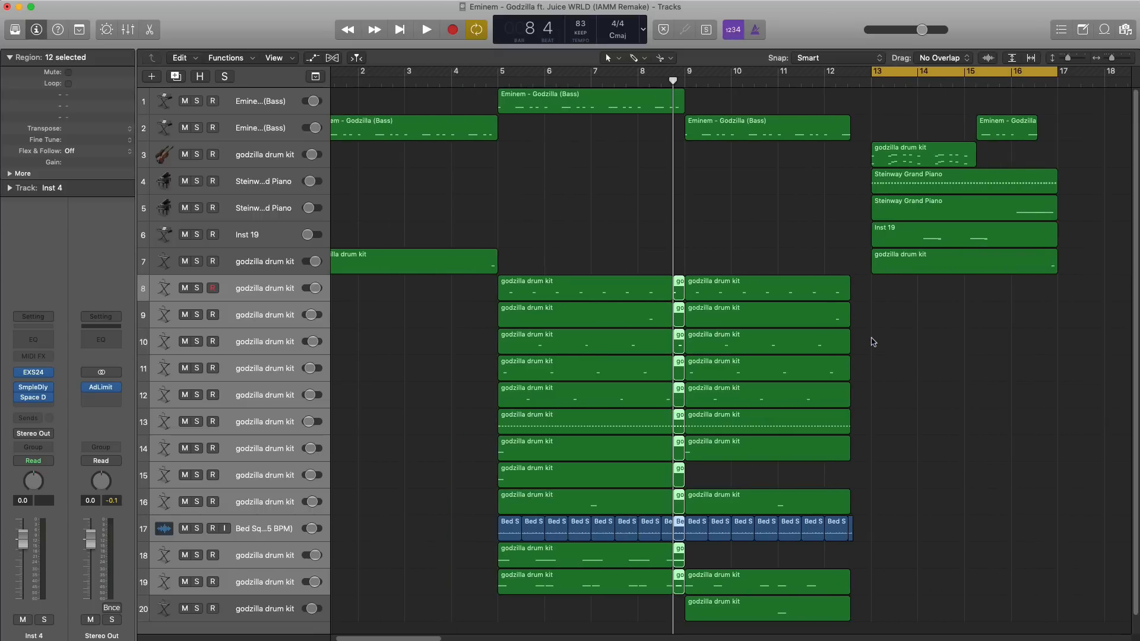
{"action": "scroll", "coordinate": [873, 342], "scroll_direction": "right", "scroll_amount": 1}
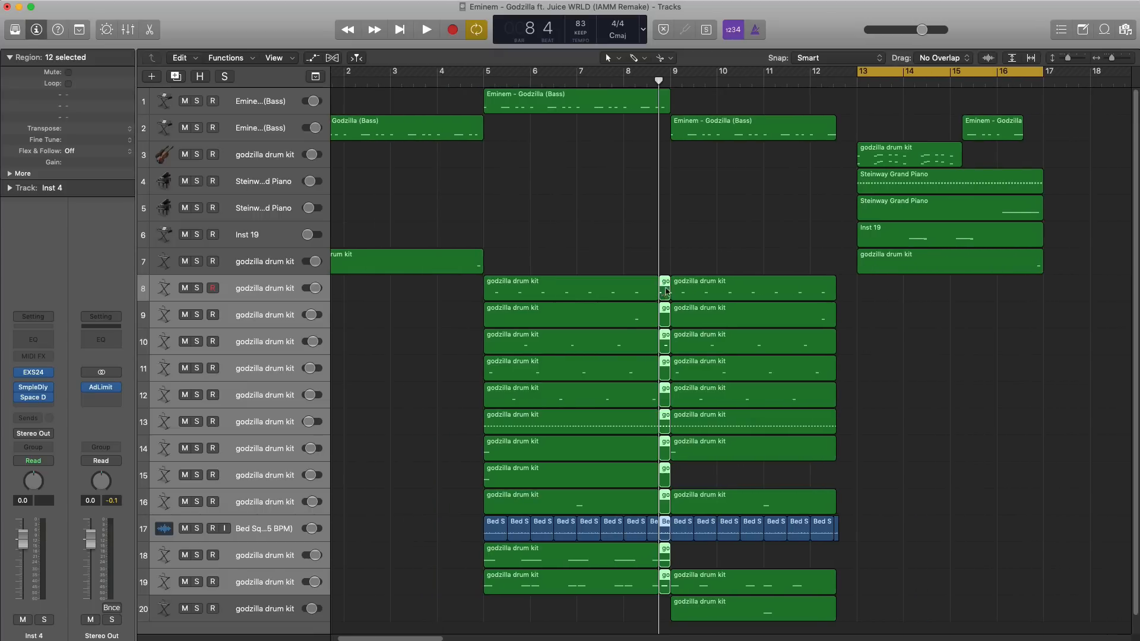
{"action": "left_click_drag", "start_coordinate": [666, 291], "coordinate": [1034, 301]}
{"action": "left_click", "coordinate": [998, 76]}
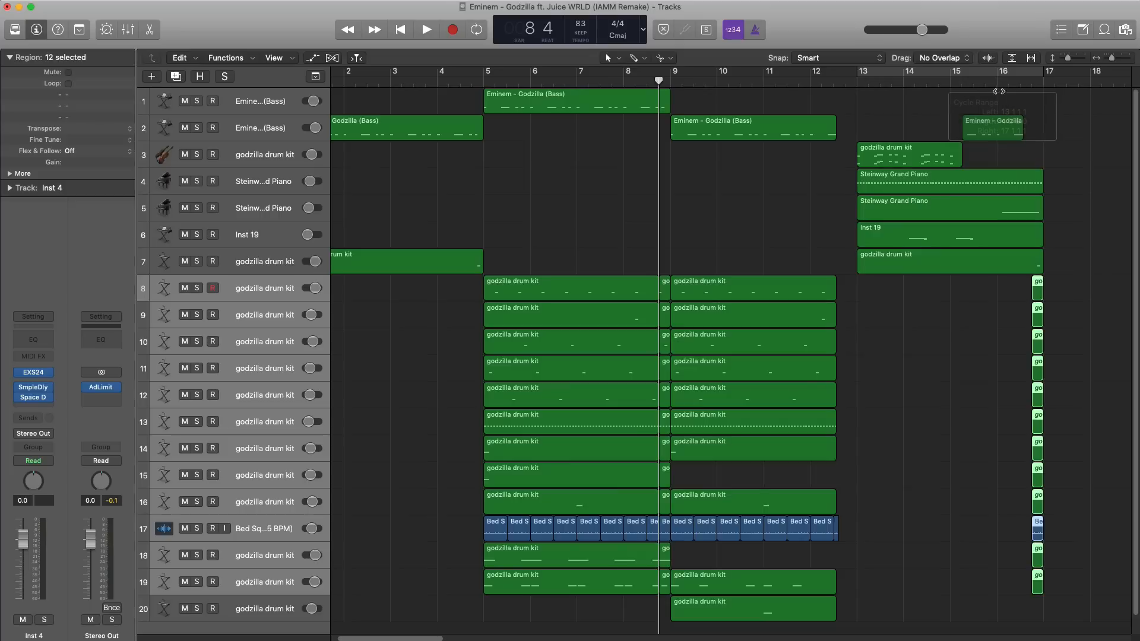
{"action": "left_click", "coordinate": [999, 94]}
{"action": "left_click", "coordinate": [998, 83]}
{"action": "key", "text": "space"}
Delete the bed squeak slice at beat 4 of bar 16 on track 17.
{"action": "key", "text": "super+Right"}
{"action": "key", "text": "super+Right"}
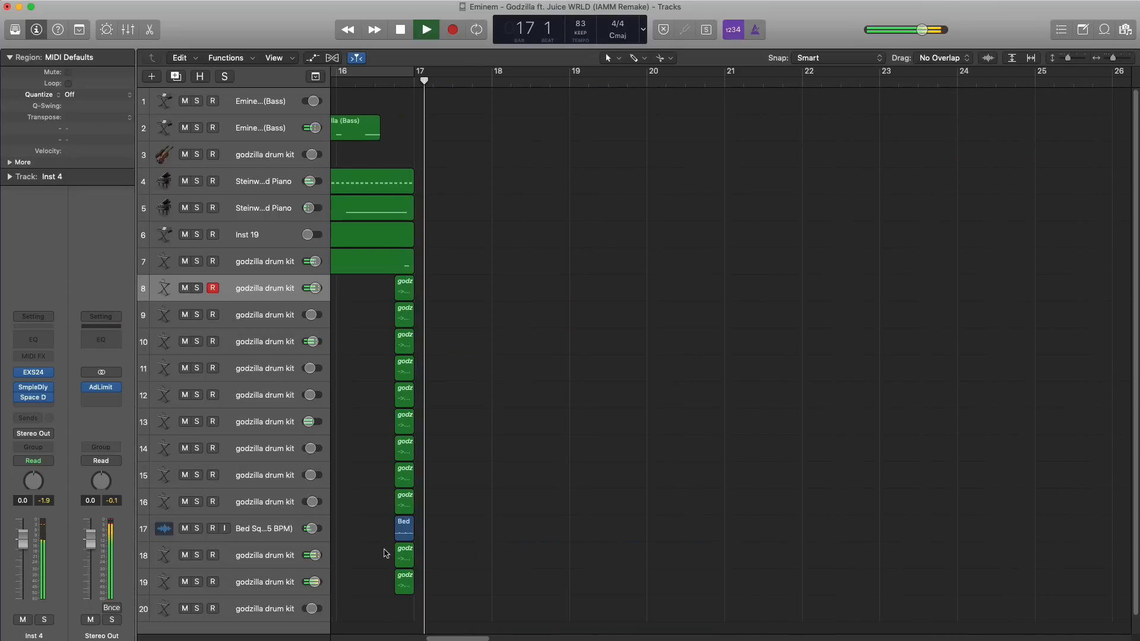
{"action": "left_click", "coordinate": [402, 530]}
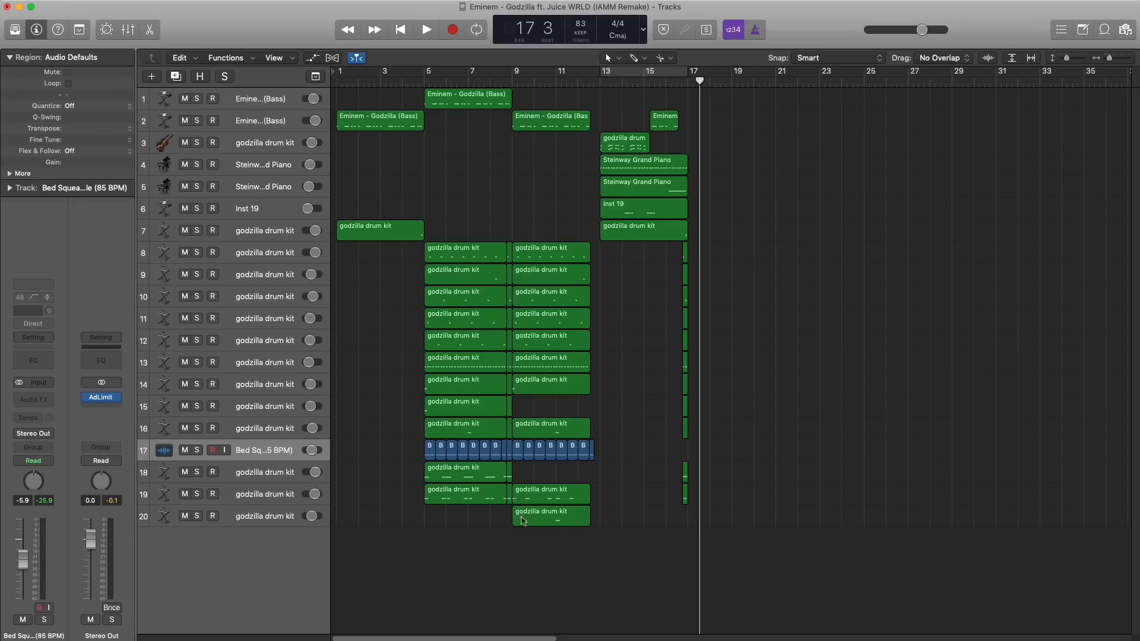
Copy the bass, drum and bed squeak regions of bars 5 to 8 to bar 17 as real copies and delete the copied bed squeak clips.
{"action": "left_click_drag", "start_coordinate": [509, 516], "coordinate": [437, 100]}
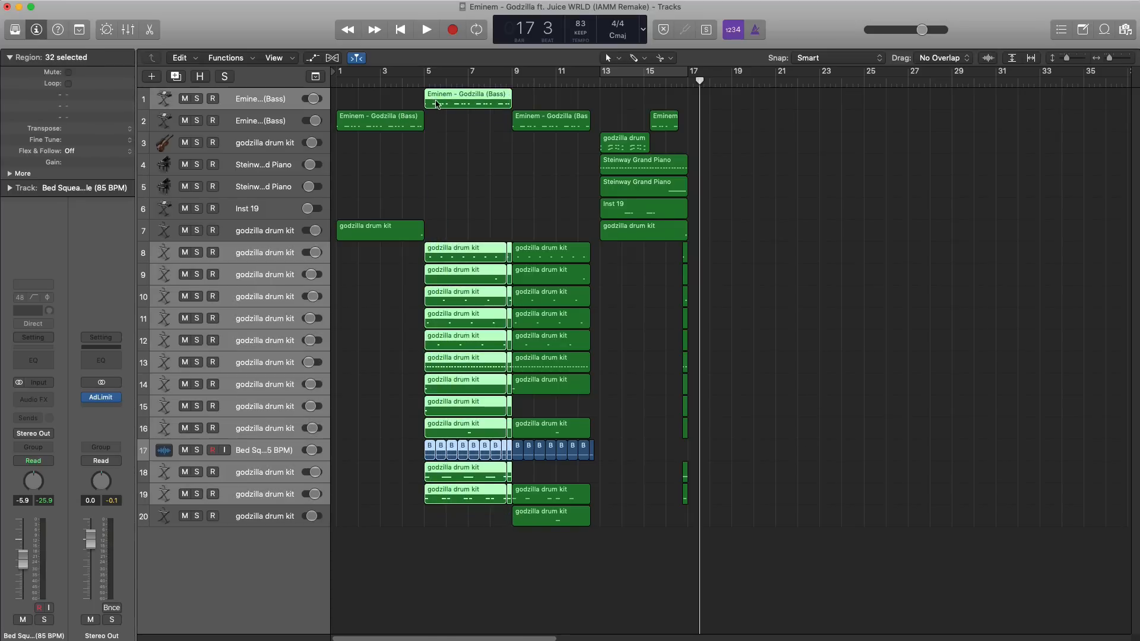
{"action": "left_click_drag", "start_coordinate": [435, 104], "coordinate": [701, 117]}
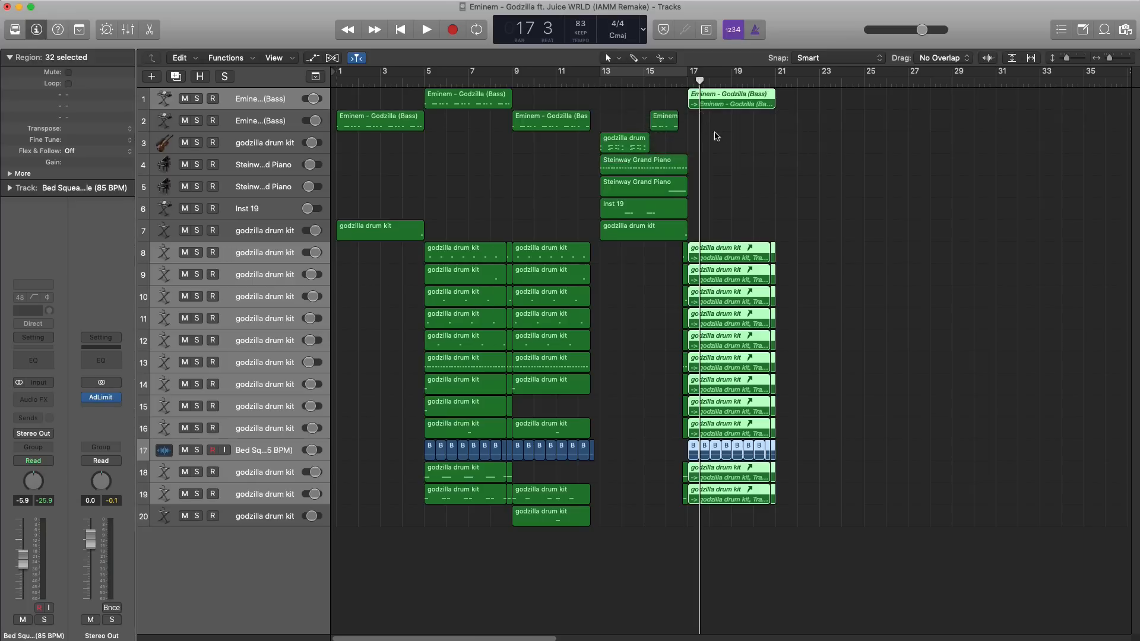
{"action": "key", "text": "super+z"}
{"action": "left_click_drag", "start_coordinate": [475, 105], "coordinate": [739, 105]}
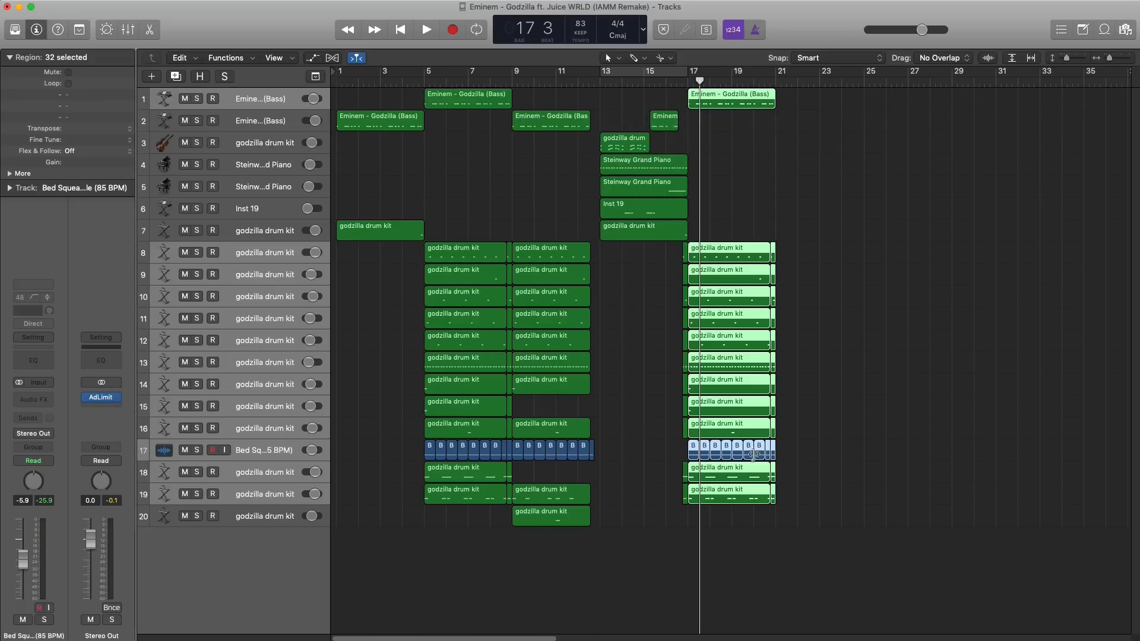
{"action": "left_click", "coordinate": [785, 453]}
{"action": "key", "text": "Delete"}
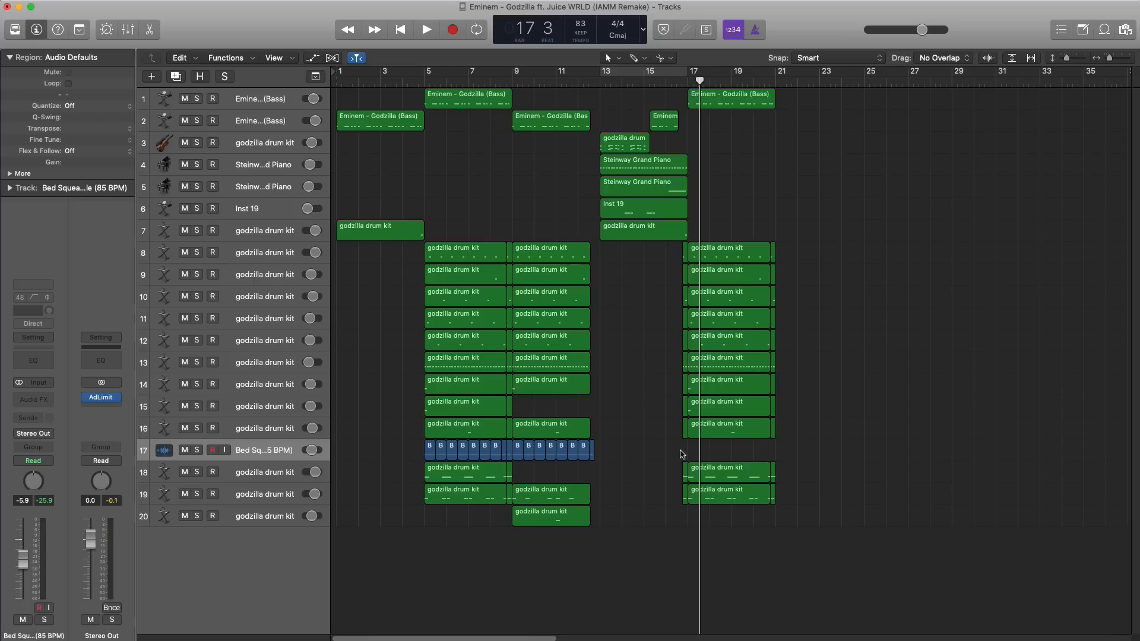
Set the cycle range from bar 17 to 21 and copy both Steinway piano regions and the Inst 19 region to bar 17 during playback.
{"action": "key", "text": "space"}
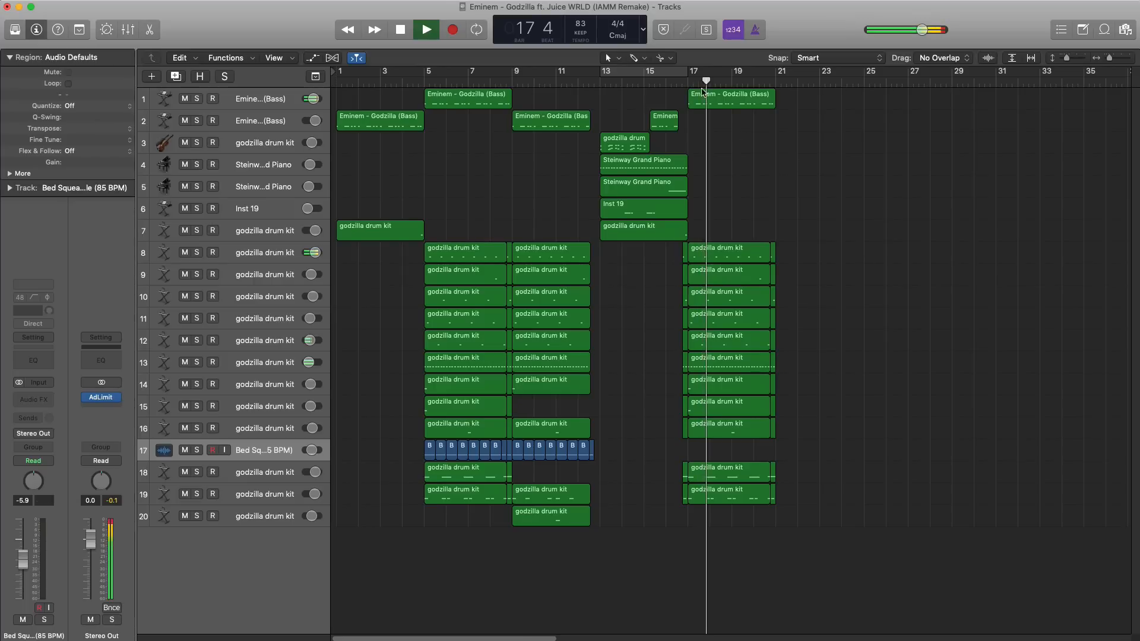
{"action": "left_click_drag", "start_coordinate": [688, 74], "coordinate": [774, 74]}
{"action": "left_click_drag", "start_coordinate": [642, 171], "coordinate": [757, 192]}
{"action": "left_click", "coordinate": [788, 191]}
{"action": "left_click", "coordinate": [728, 207]}
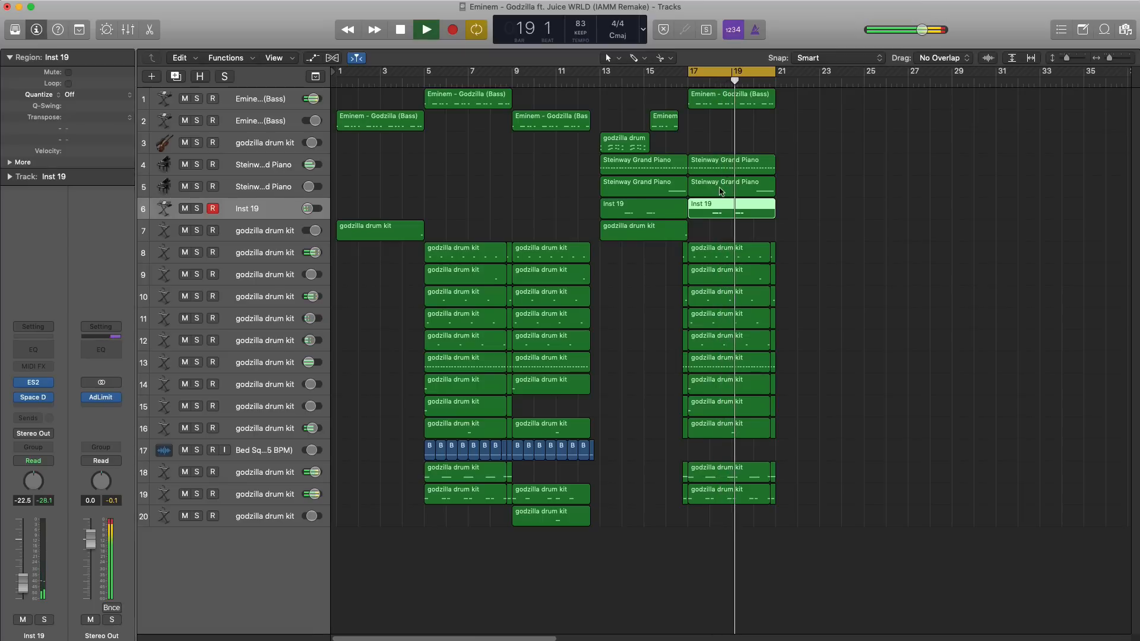
{"action": "key", "text": "space"}
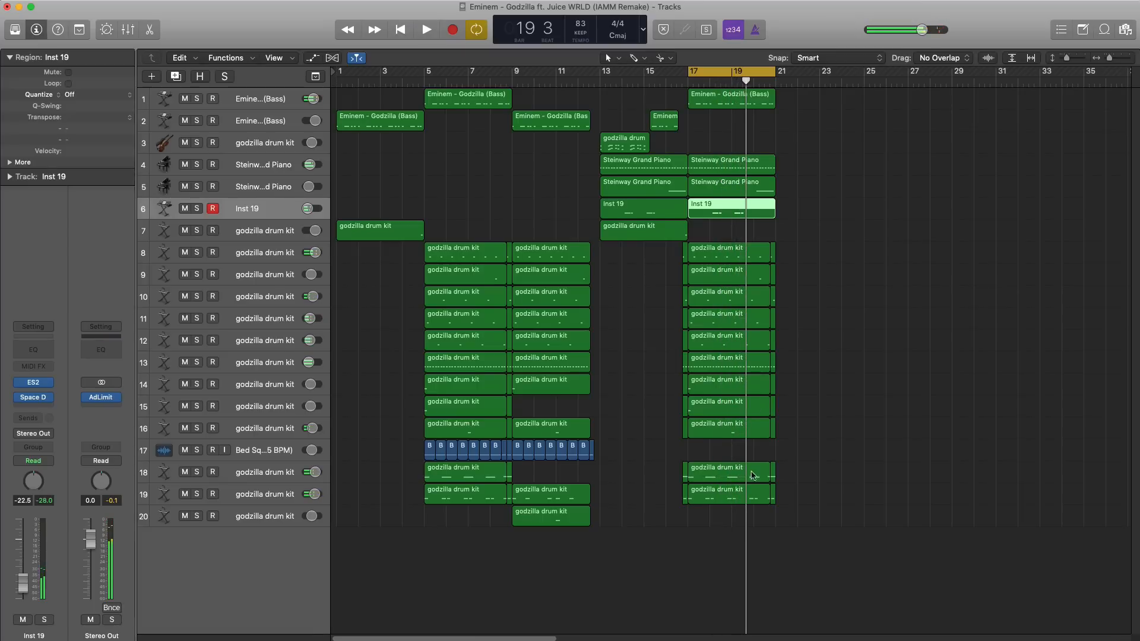
Repeat the bar 17 bass region once so a copy starts at bar 21, and move the cycle range to bars 21 to 25.
{"action": "left_click", "coordinate": [750, 499]}
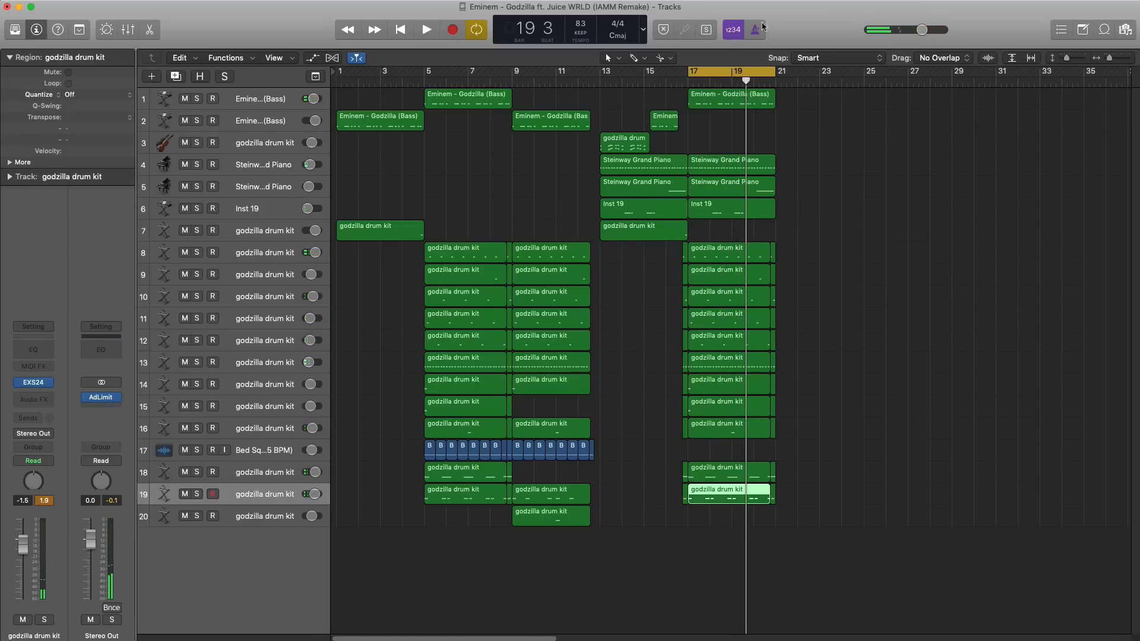
{"action": "left_click", "coordinate": [724, 106]}
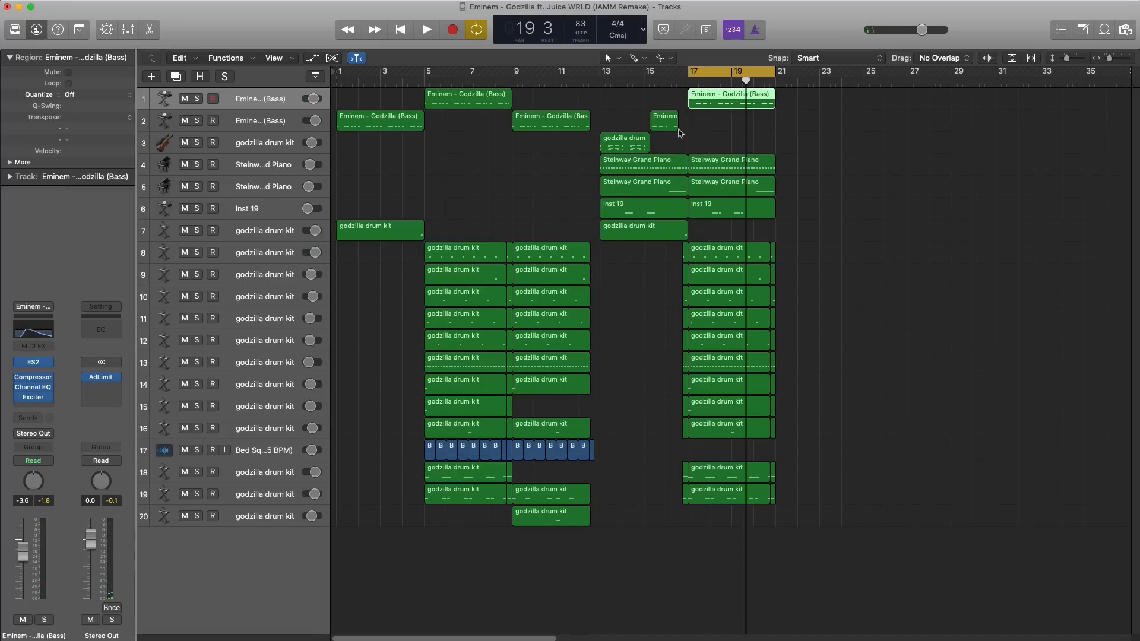
{"action": "key", "text": "space"}
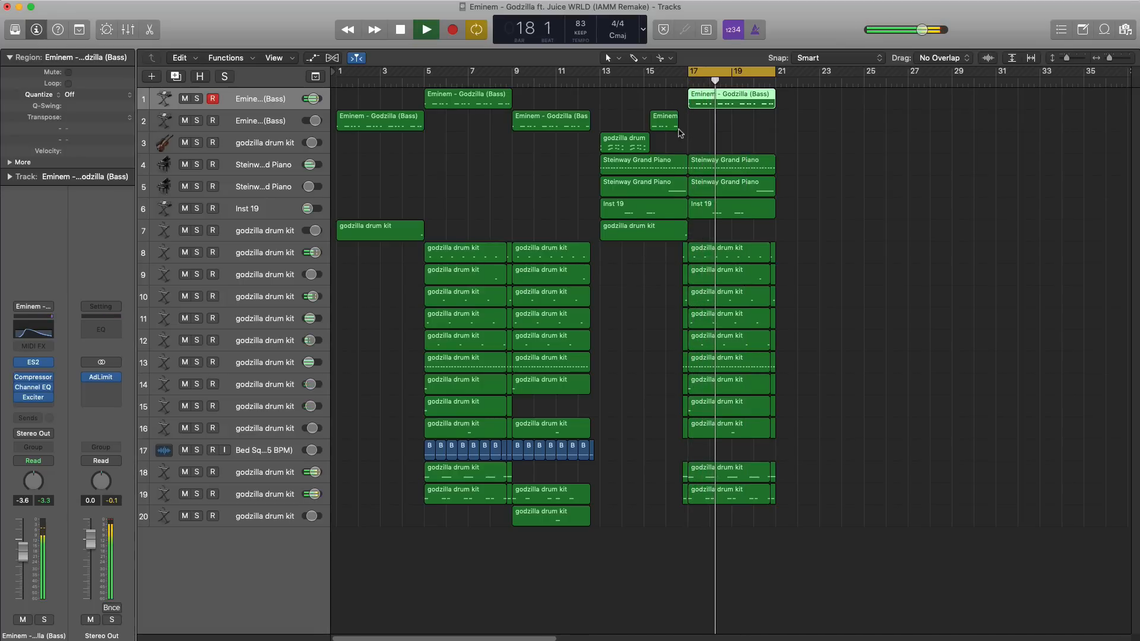
{"action": "key", "text": "super+r"}
{"action": "key", "text": "space"}
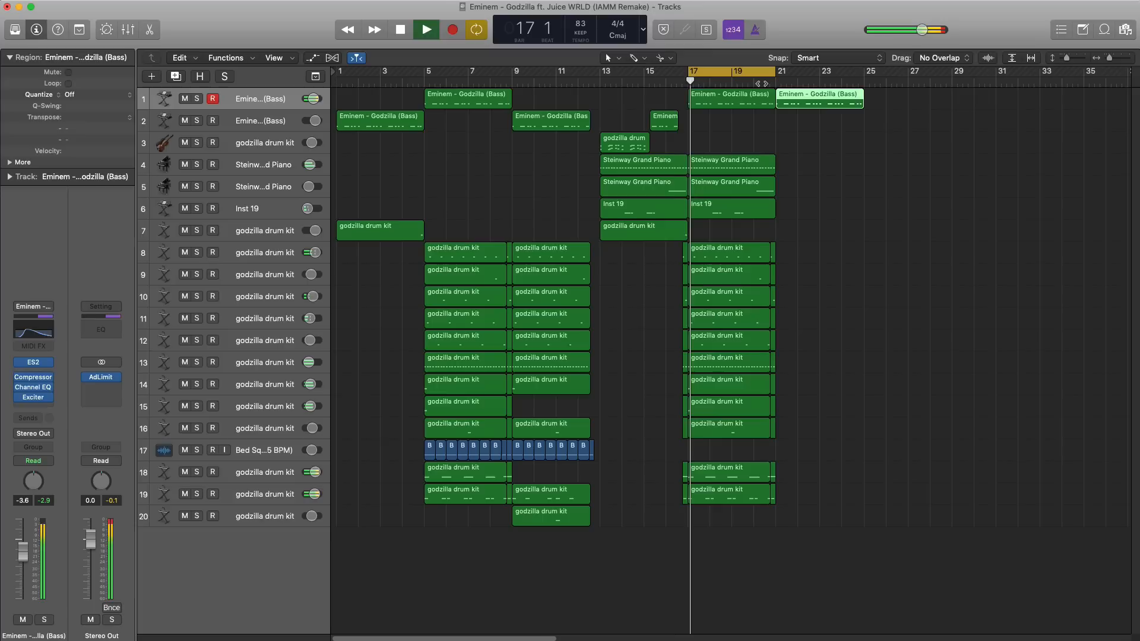
{"action": "key", "text": "space"}
{"action": "key", "text": "super+Left"}
{"action": "key", "text": "space"}
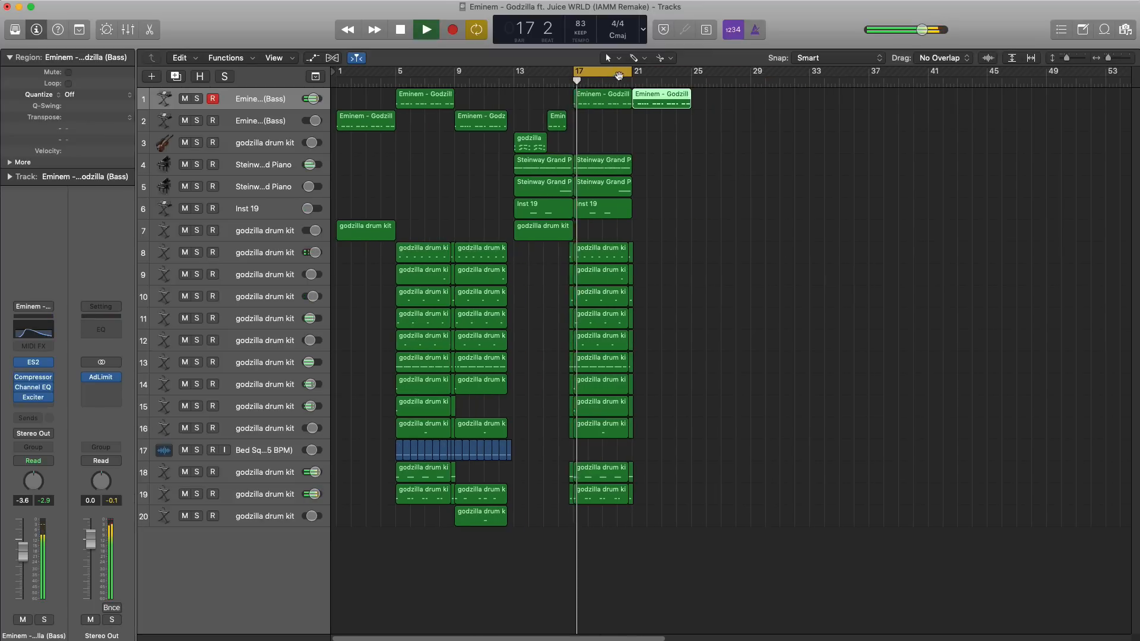
{"action": "left_click_drag", "start_coordinate": [612, 79], "coordinate": [669, 79]}
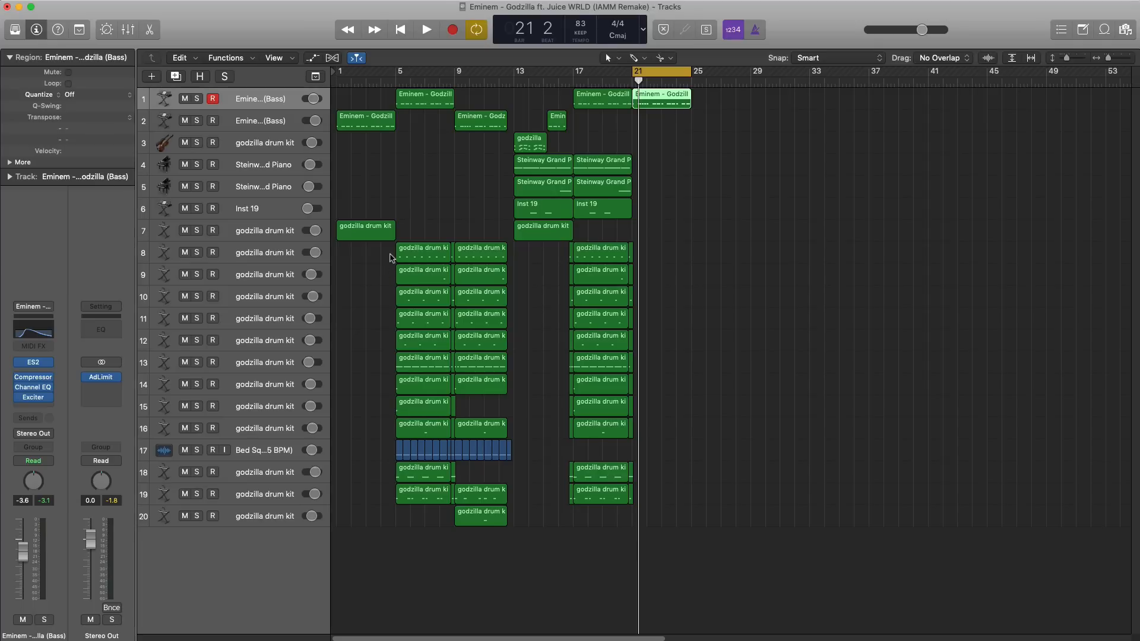
Repeat the drum regions of bars 17 to 20 on tracks 8 to 19 once from bar 21 and listen to the result.
{"action": "left_click_drag", "start_coordinate": [390, 256], "coordinate": [450, 505]}
{"action": "left_click_drag", "start_coordinate": [698, 552], "coordinate": [591, 251]}
{"action": "key", "text": "super+r"}
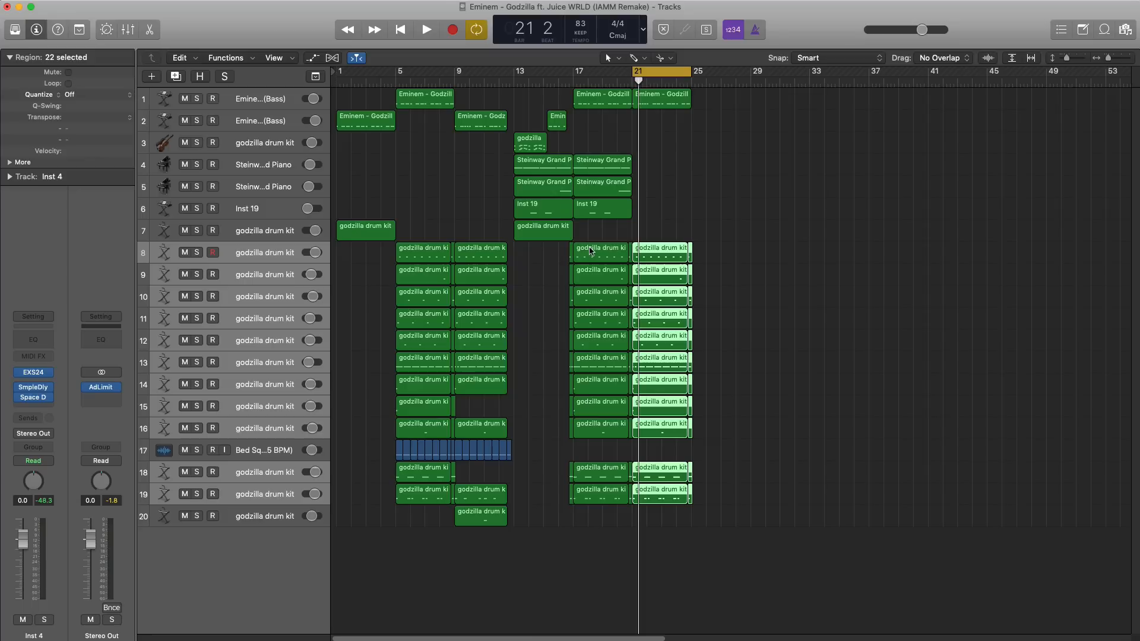
{"action": "key", "text": "space"}
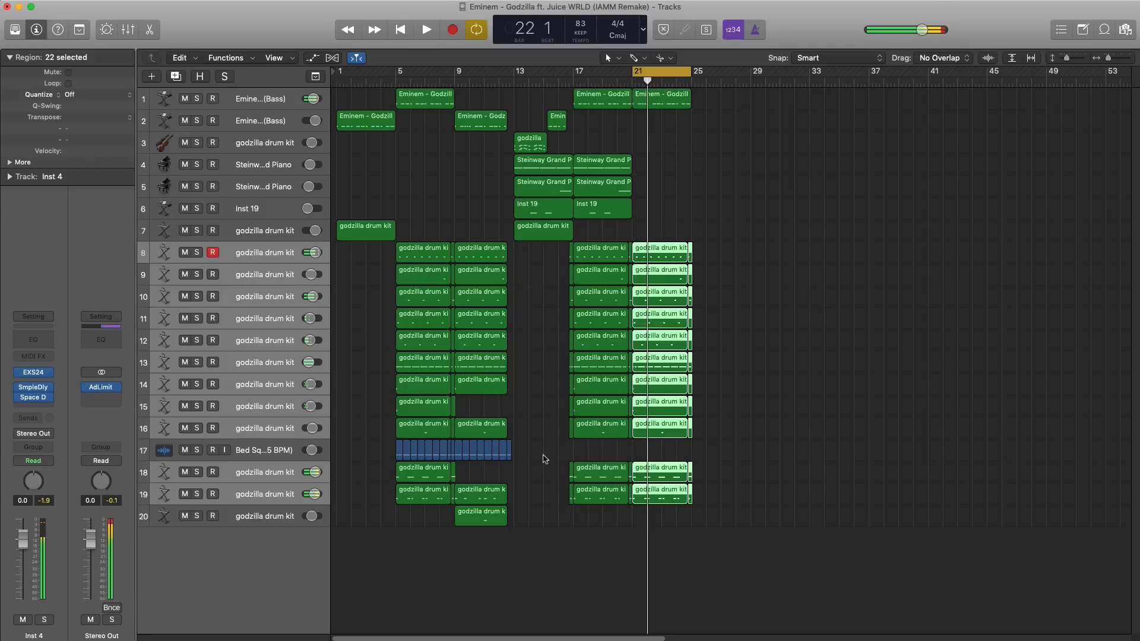
Copy the bed squeak clips of bars 5 to 8 to bar 21 on track 17 and listen to them with the drums.
{"action": "key", "text": "super+Right"}
{"action": "key", "text": "super+Right"}
{"action": "key", "text": "super+Right"}
{"action": "scroll", "coordinate": [539, 459], "scroll_direction": "left", "scroll_amount": 5}
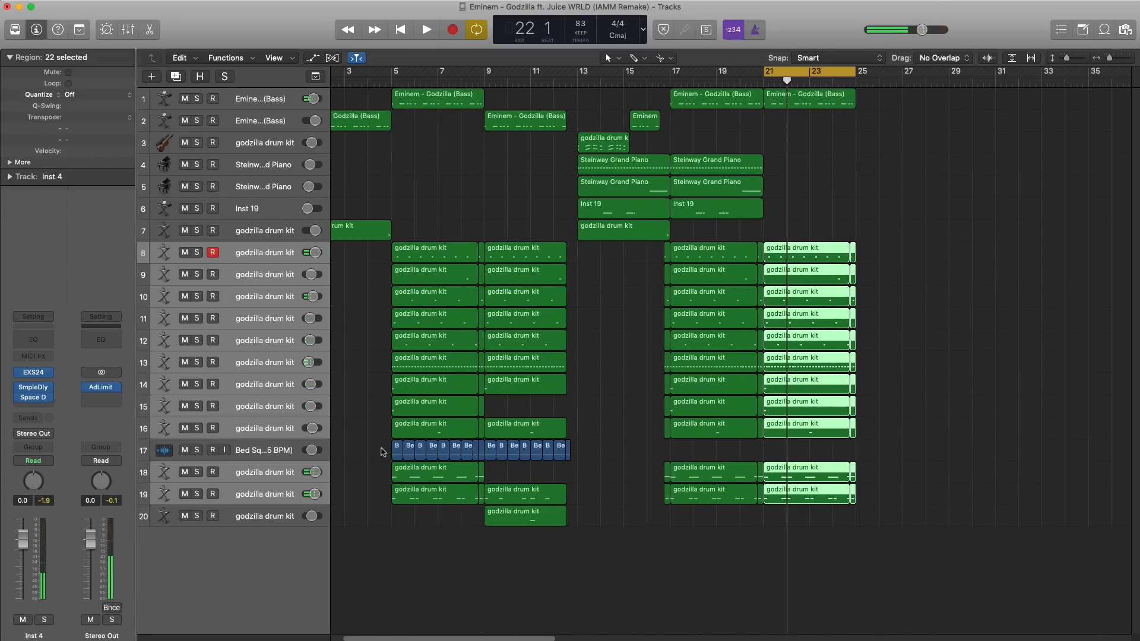
{"action": "left_click_drag", "start_coordinate": [383, 452], "coordinate": [484, 448]}
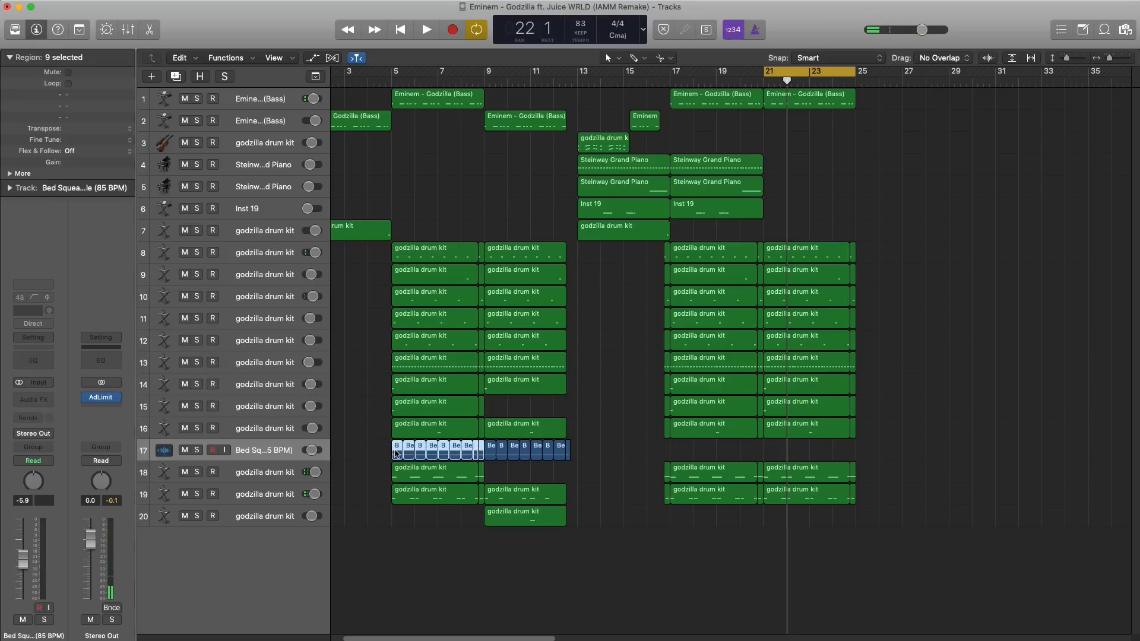
{"action": "left_click_drag", "start_coordinate": [395, 454], "coordinate": [764, 467]}
{"action": "key", "text": "space"}
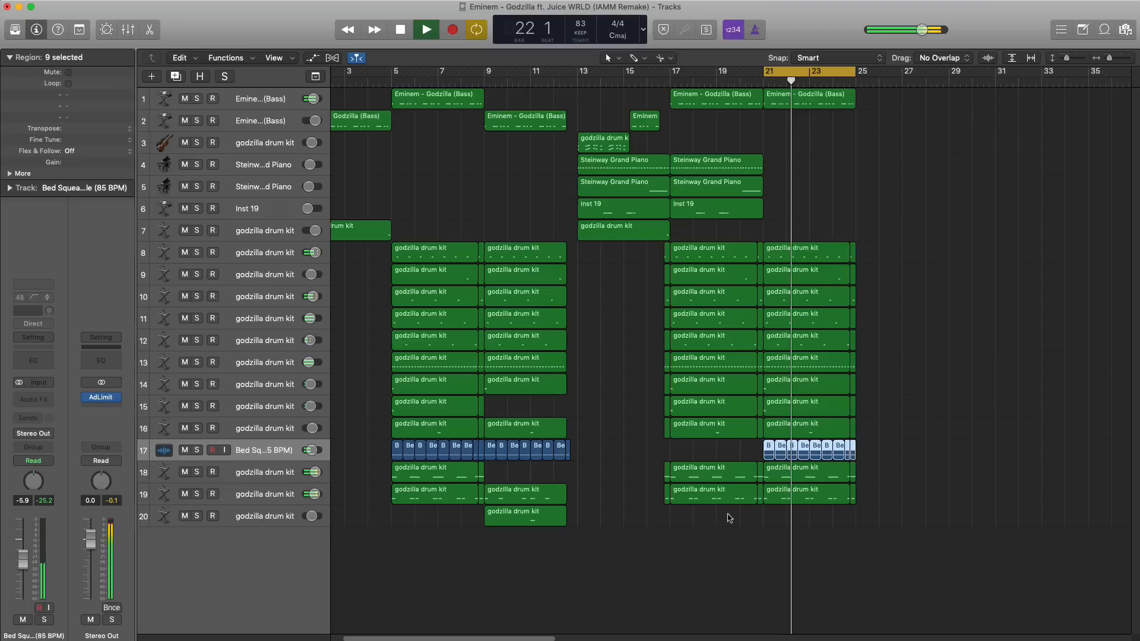
{"action": "scroll", "coordinate": [728, 516], "scroll_direction": "down", "scroll_amount": 1}
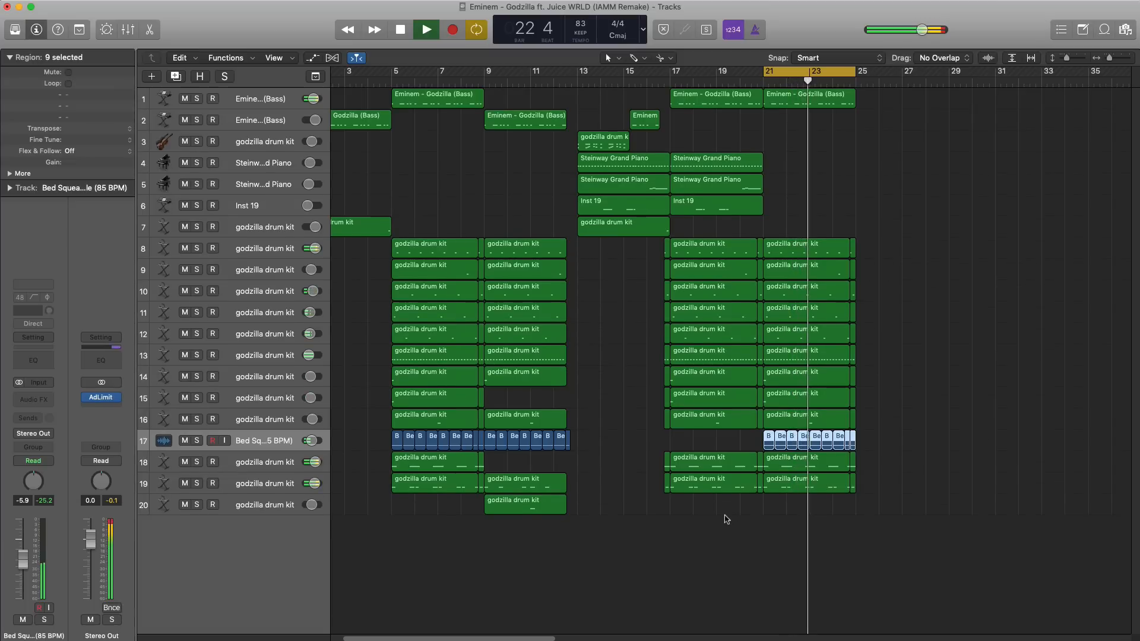
{"action": "scroll", "coordinate": [728, 519], "scroll_direction": "down", "scroll_amount": 1}
{"action": "key", "text": "space"}
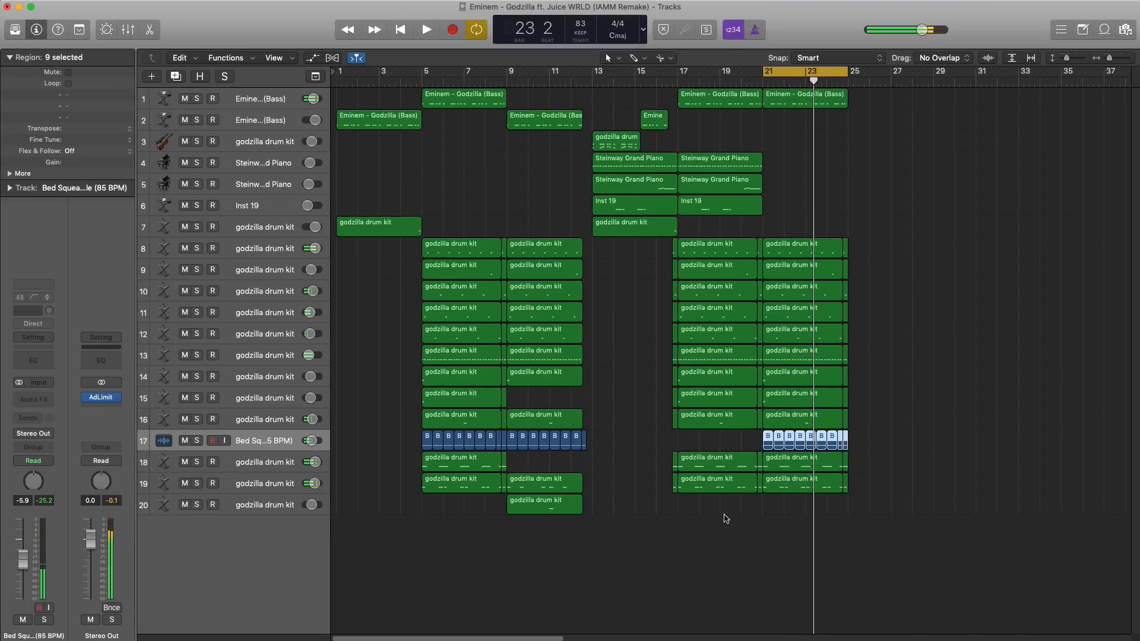
Copy the bar 9 bass region on track 2 to bar 25, move the cycle range to bars 25 to 29, and listen to it.
{"action": "left_click_drag", "start_coordinate": [543, 119], "coordinate": [885, 118]}
{"action": "left_click_drag", "start_coordinate": [838, 74], "coordinate": [933, 74]}
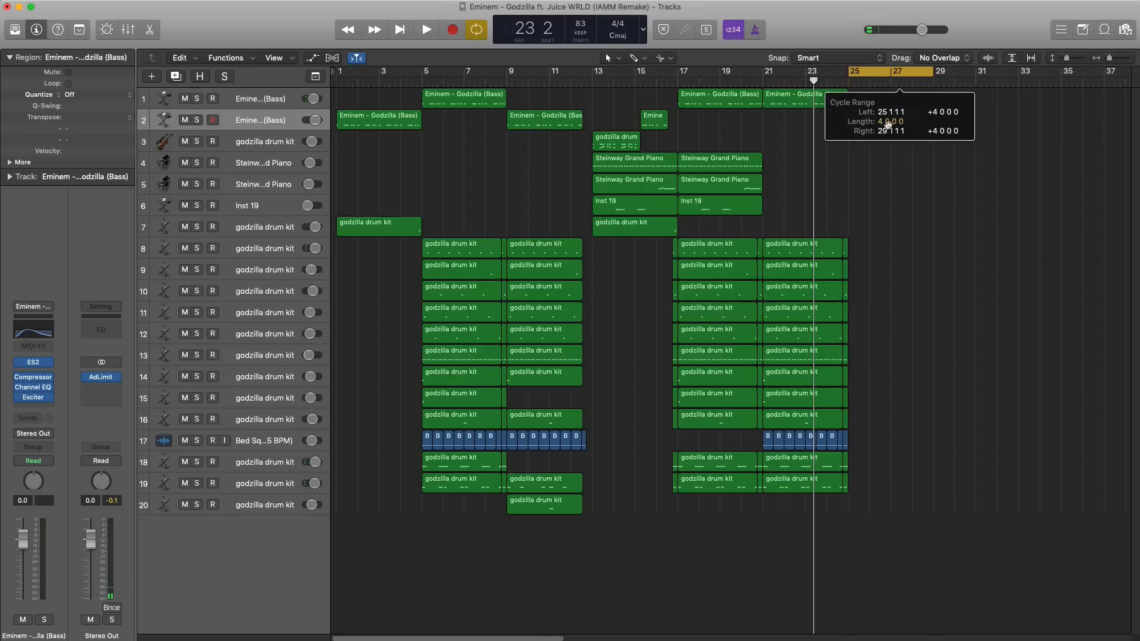
{"action": "key", "text": "space"}
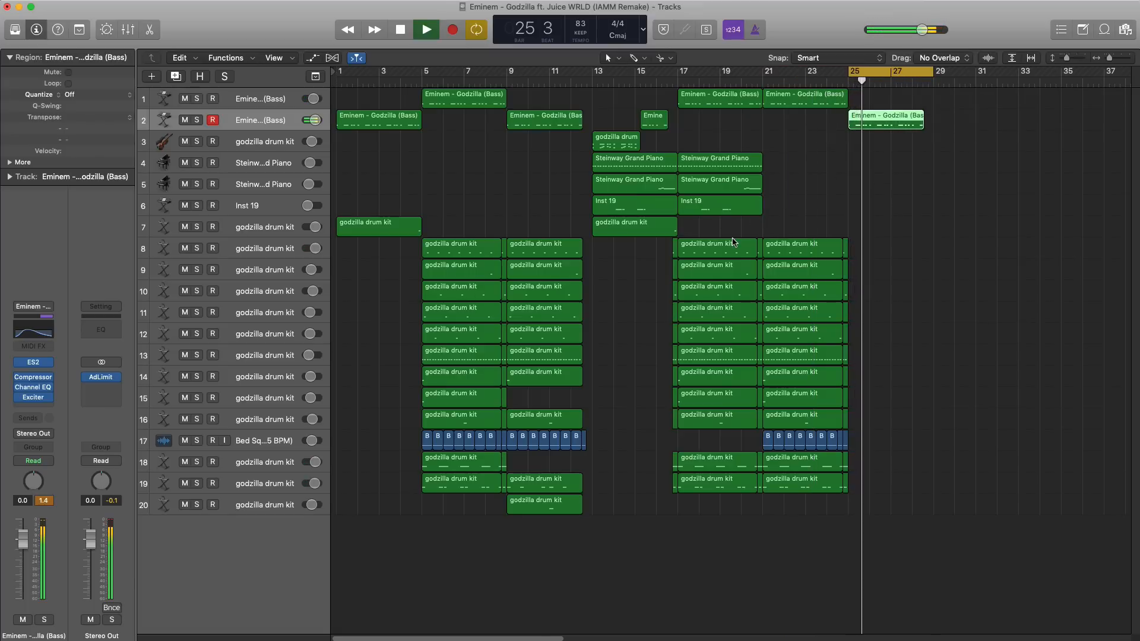
{"action": "key", "text": "space"}
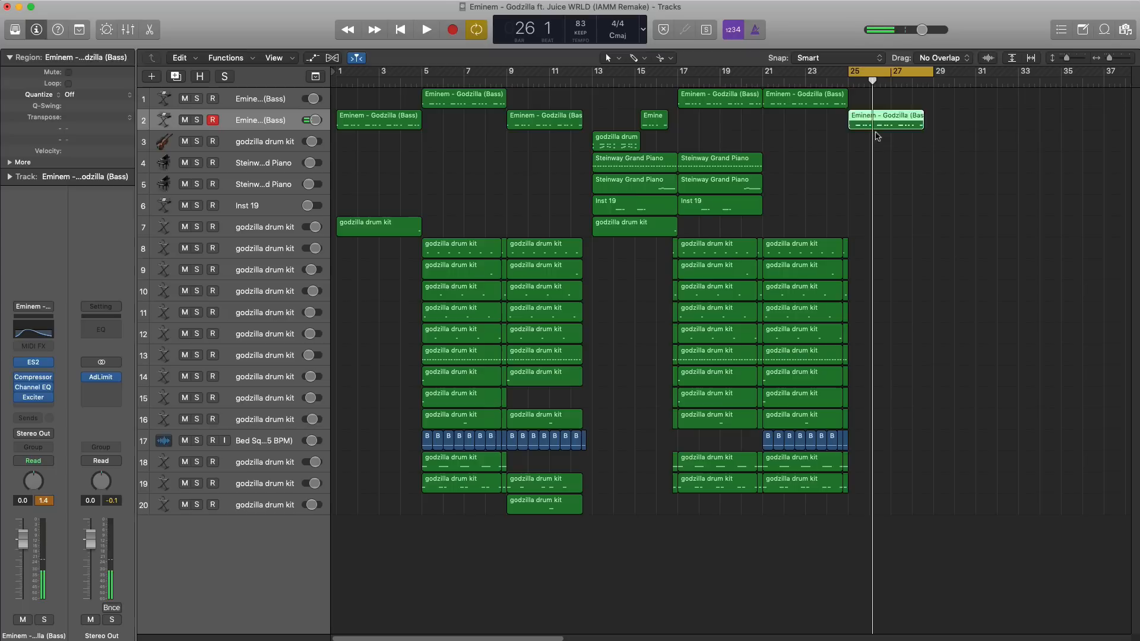
Copy the drum and bed squeak regions of bars 9 to 12 on tracks 8 to 20 to bar 25 and listen with the bass.
{"action": "left_click_drag", "start_coordinate": [577, 537], "coordinate": [863, 132]}
{"action": "key", "text": "space"}
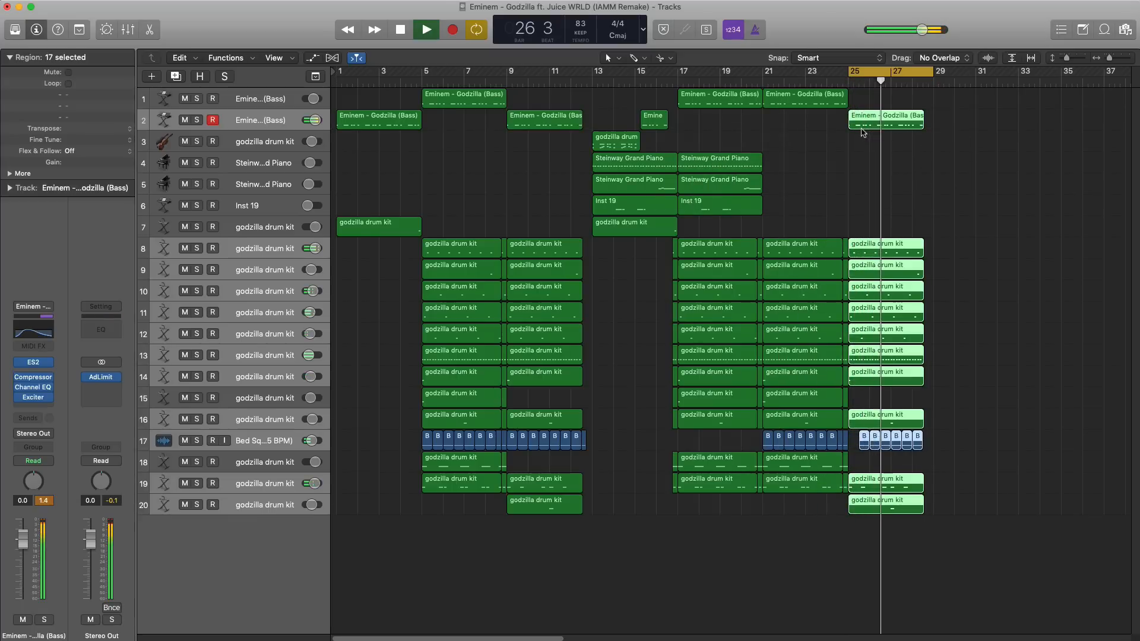
{"action": "key", "text": "space"}
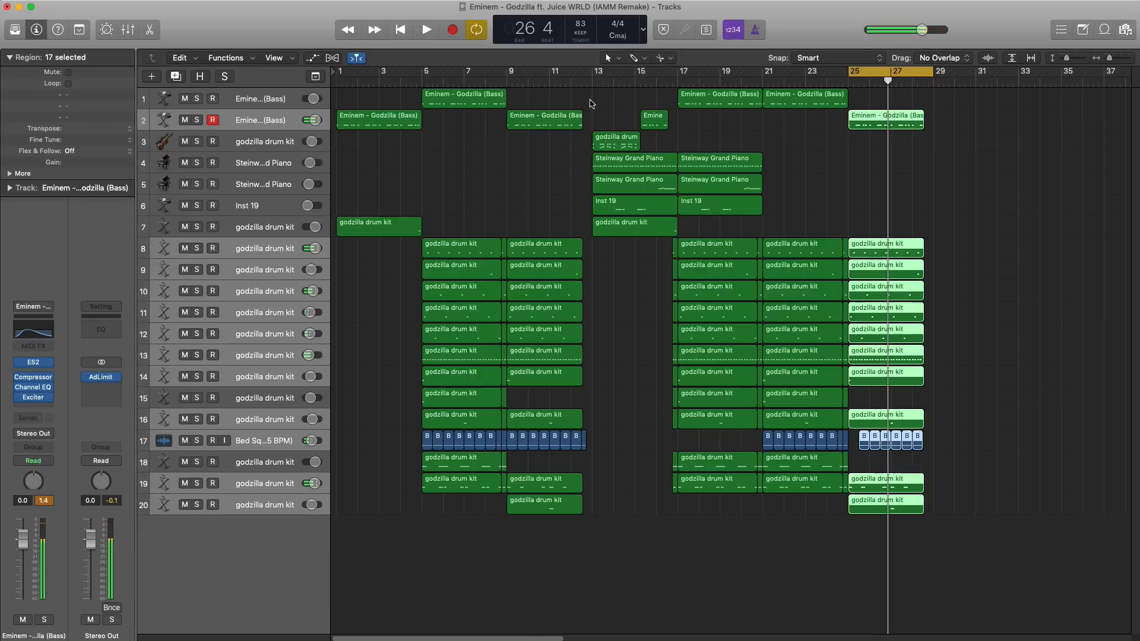
Copy the breakdown regions of bars 13 to 16, including the short drum pickups before bar 17, to bar 29.
{"action": "left_click_drag", "start_coordinate": [591, 103], "coordinate": [670, 481]}
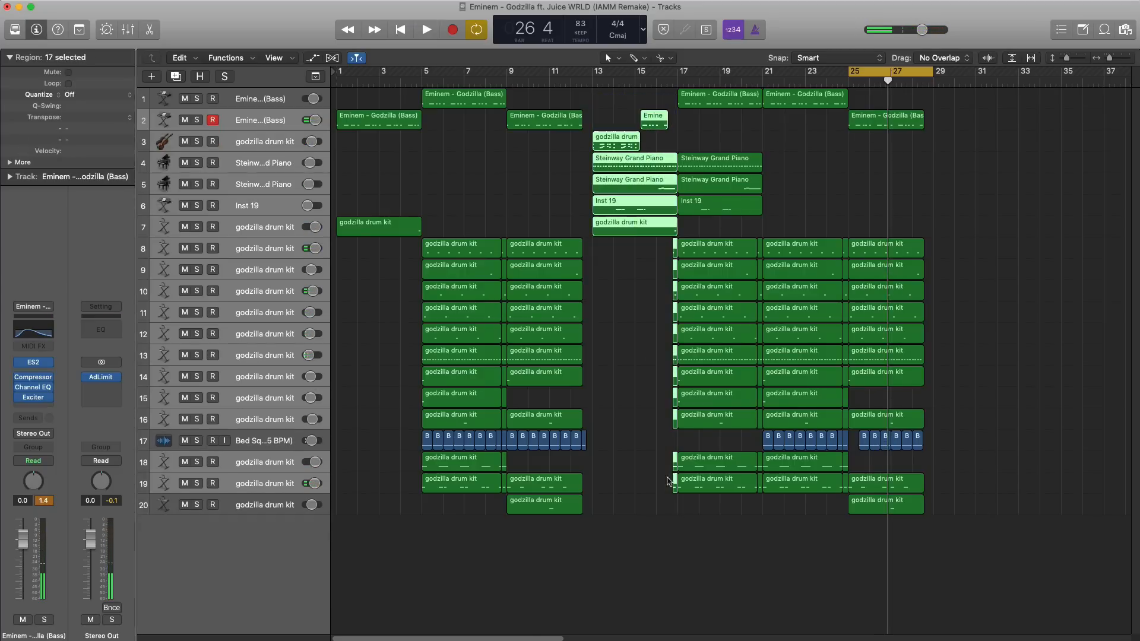
{"action": "left_click_drag", "start_coordinate": [623, 141], "coordinate": [962, 147]}
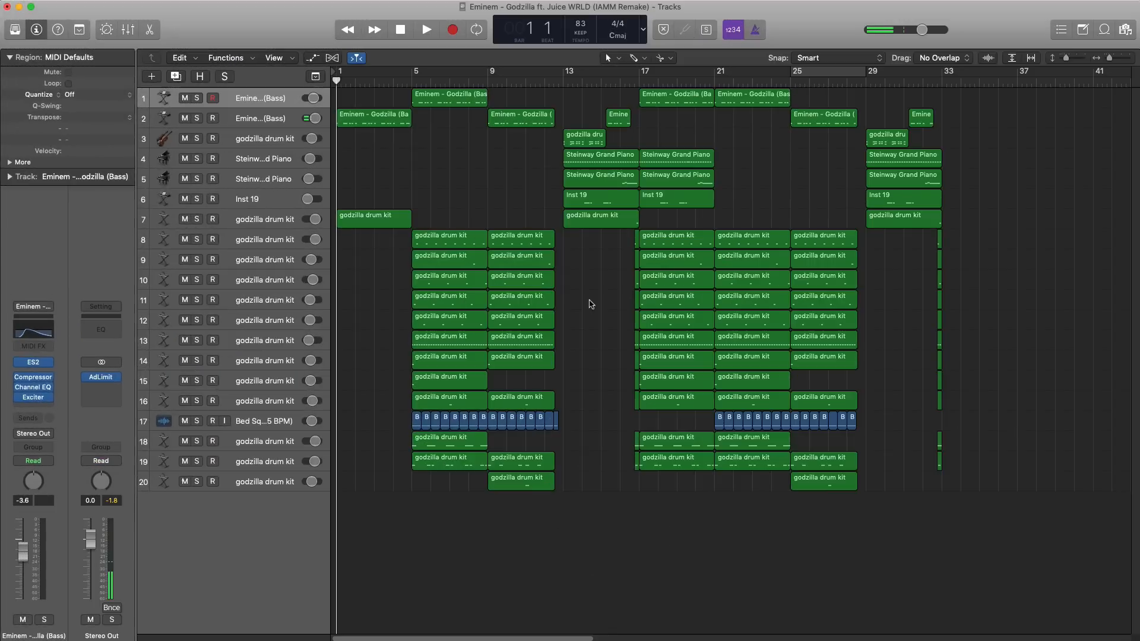
Play the full arrangement from bar 1 past its end at bar 33, and return the playhead to the start.
{"action": "scroll", "coordinate": [590, 302], "scroll_direction": "down", "scroll_amount": 1}
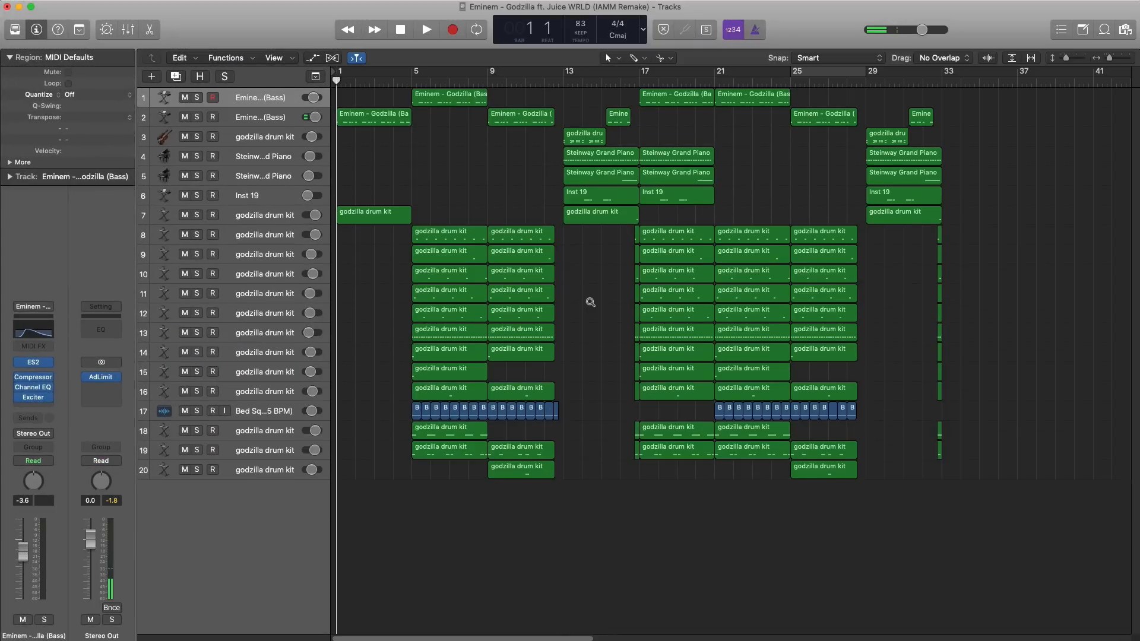
{"action": "scroll", "coordinate": [590, 303], "scroll_direction": "up", "scroll_amount": 3}
{"action": "scroll", "coordinate": [590, 302], "scroll_direction": "up", "scroll_amount": 1}
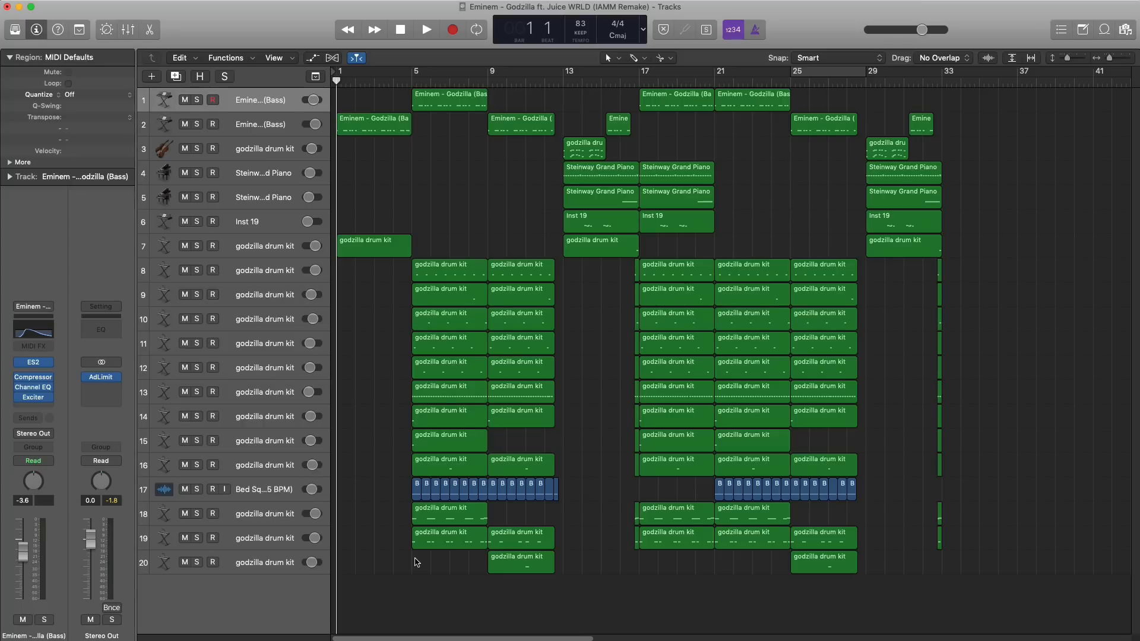
{"action": "key", "text": "space"}
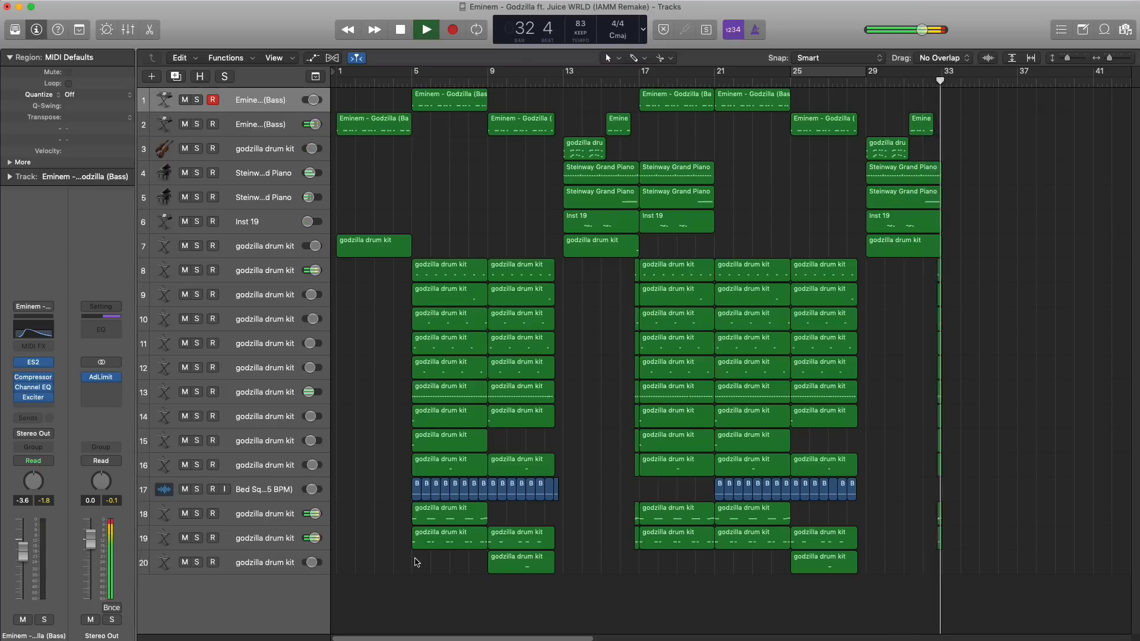
{"action": "key", "text": "space"}
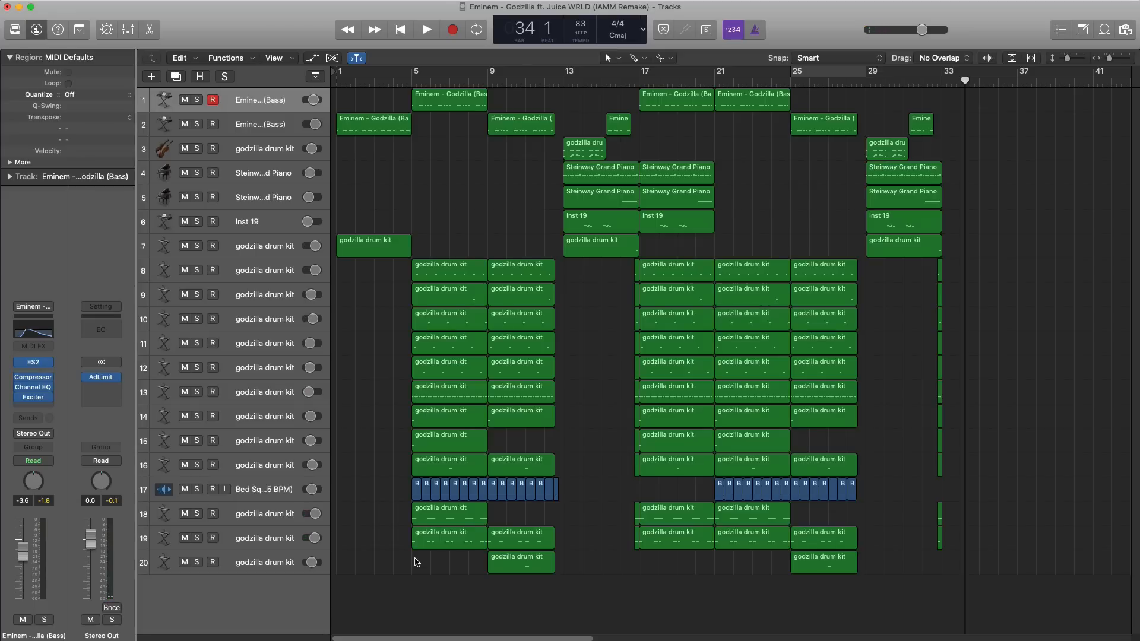
{"action": "key", "text": "Return"}
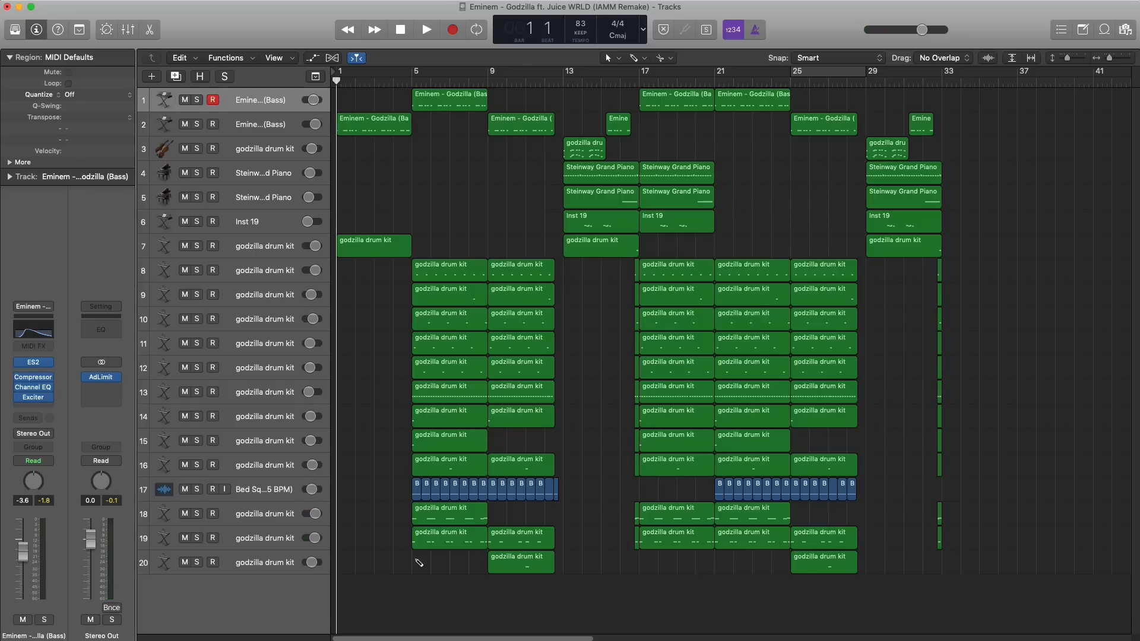